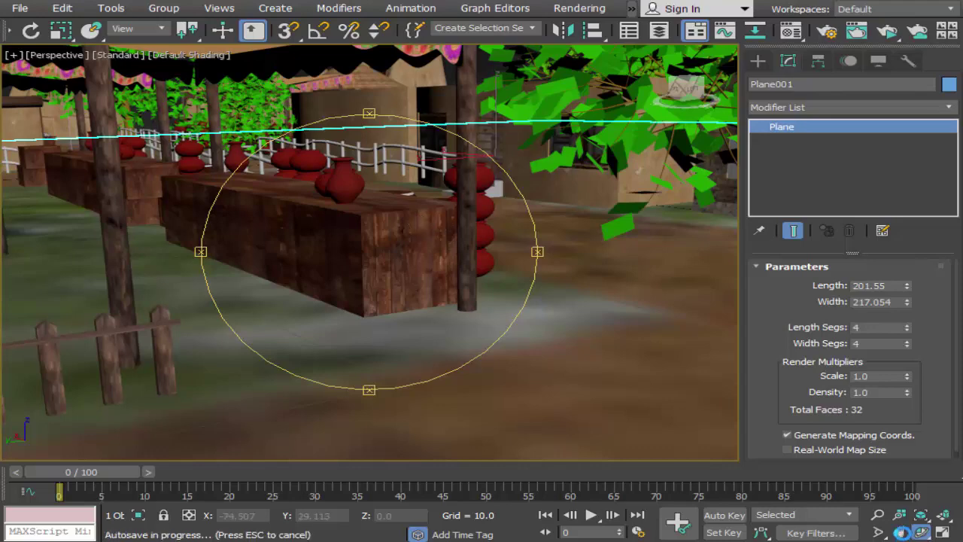
Pan across the market stalls and orbit around the pots in the Perspective view.
click(901, 532)
drag(473, 242, 580, 322)
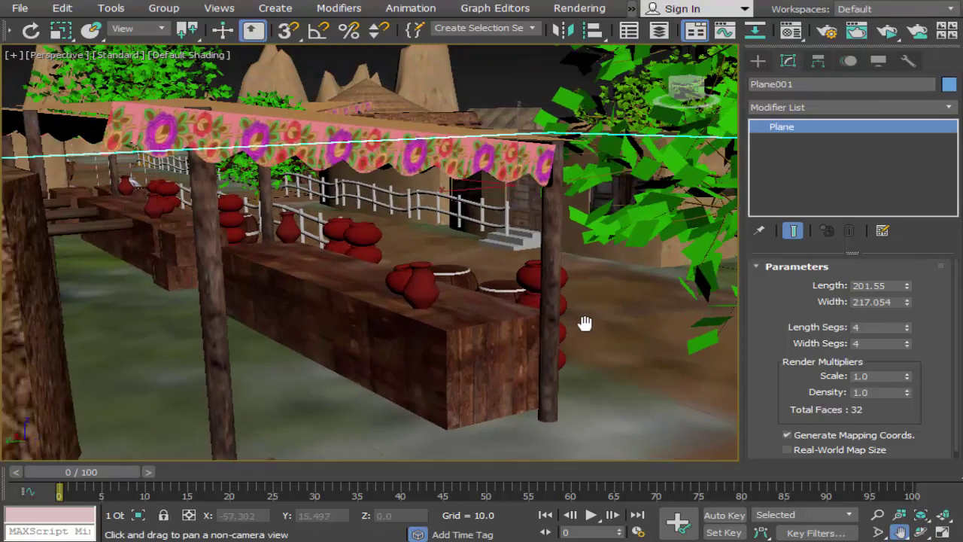
scroll(541, 309, up, 5)
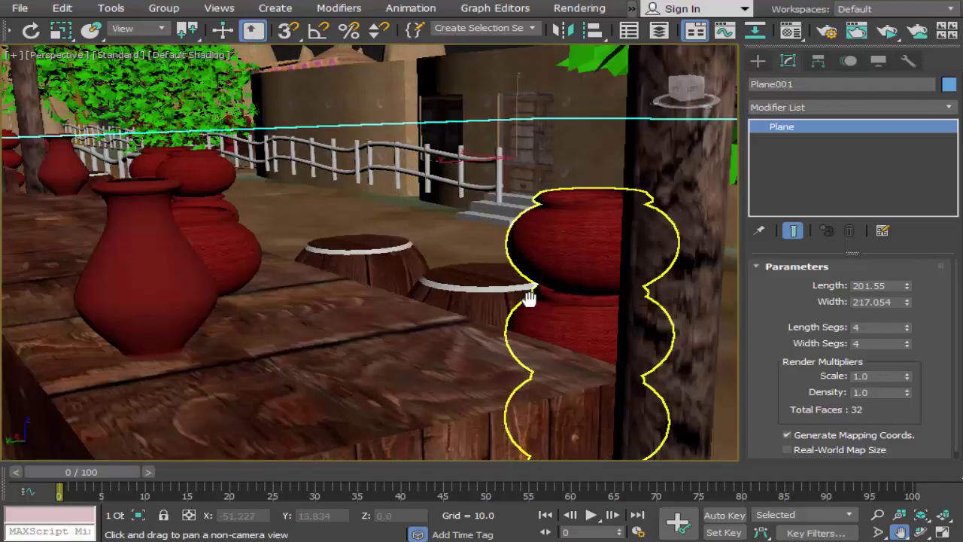
right_click(550, 316)
click(920, 534)
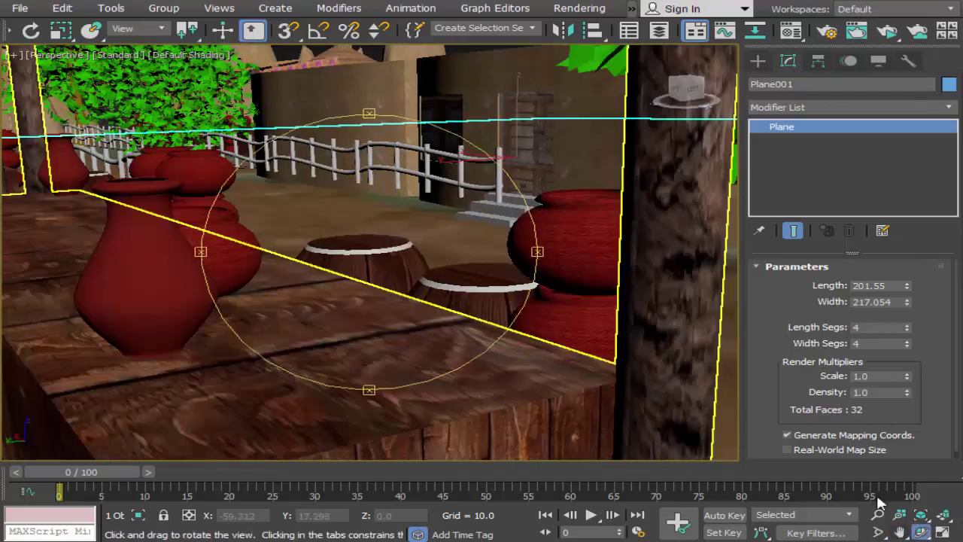
mouse_move(563, 327)
mouse_down()
mouse_move(518, 338)
mouse_move(544, 364)
mouse_move(591, 337)
mouse_move(339, 249)
mouse_up()
scroll(339, 249, down, 5)
scroll(338, 256, down, 5)
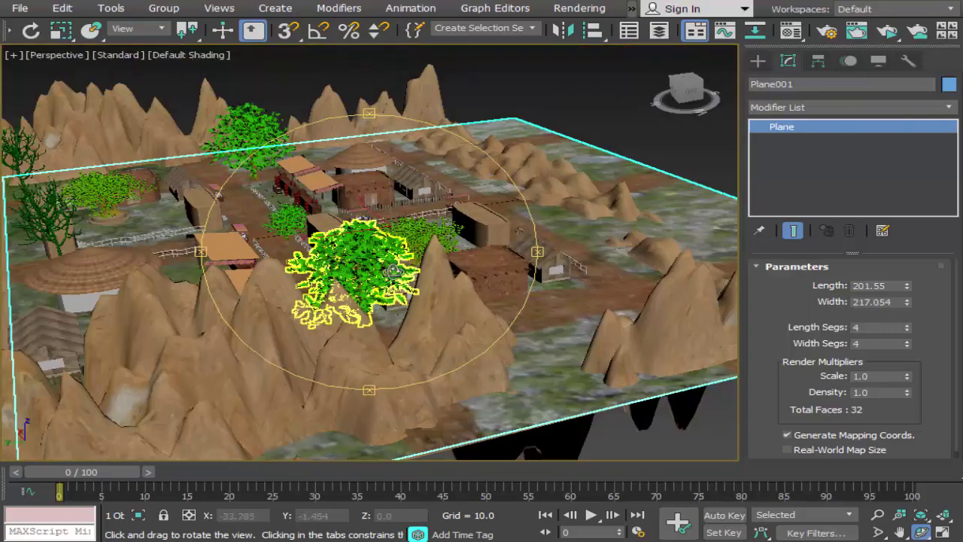
Orbit and pan to a low frontal view of the whole village with hills and mountains.
mouse_move(394, 273)
mouse_down()
mouse_move(299, 252)
mouse_move(221, 256)
mouse_up()
drag(714, 250, 647, 278)
drag(583, 306, 590, 298)
click(900, 532)
mouse_move(619, 393)
mouse_down()
mouse_move(620, 424)
mouse_move(615, 369)
mouse_move(600, 427)
mouse_up()
scroll(600, 427, up, 2)
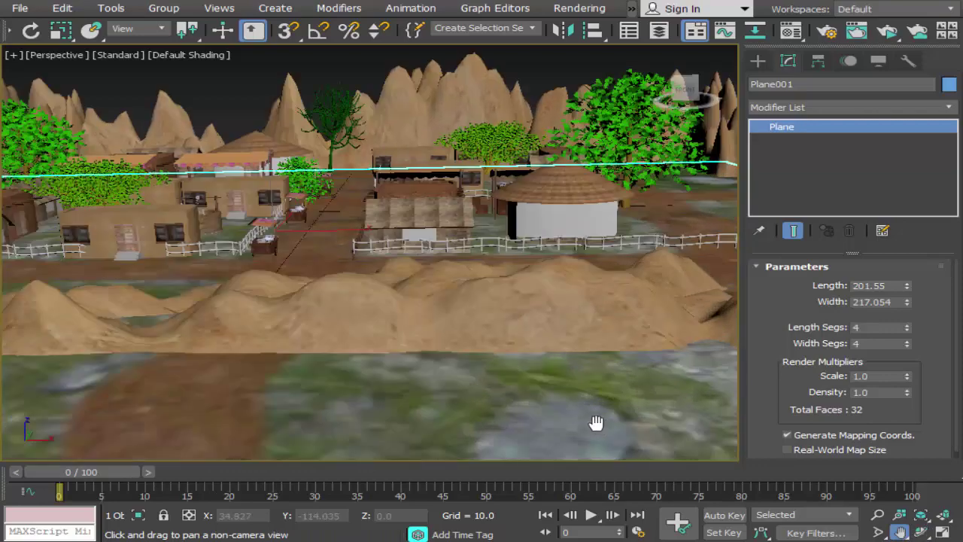
scroll(527, 374, up, 2)
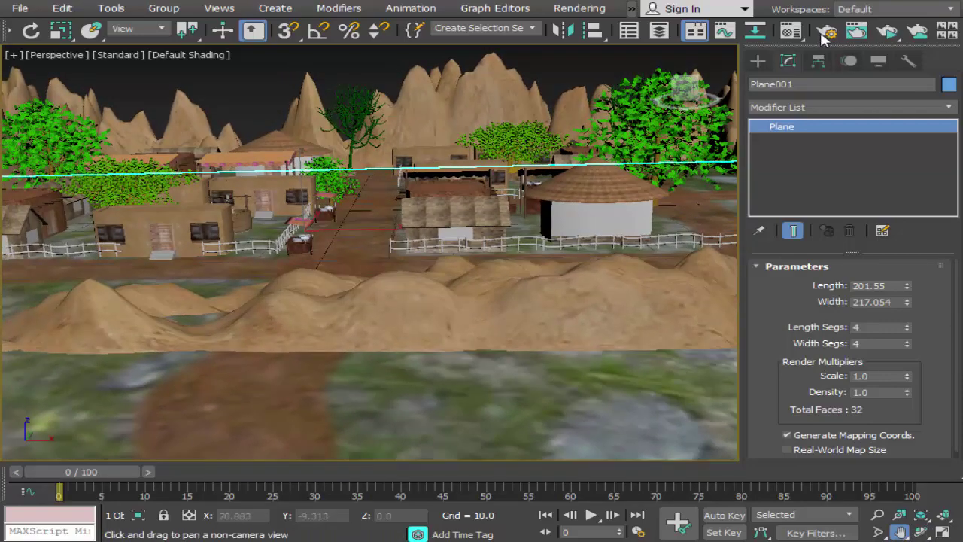
click(826, 31)
Render a preview of the village from Render Setup, then close the frame window and dialog.
click(645, 359)
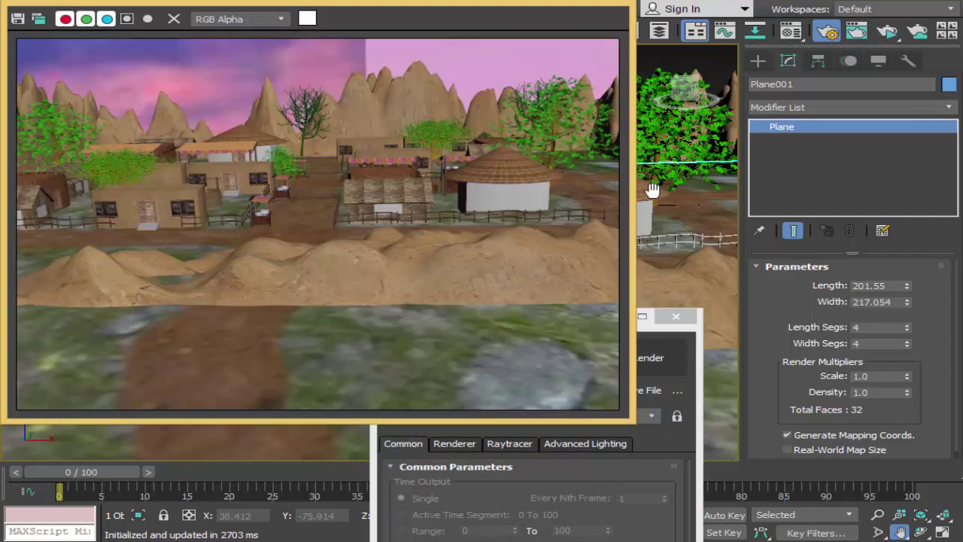
click(606, 5)
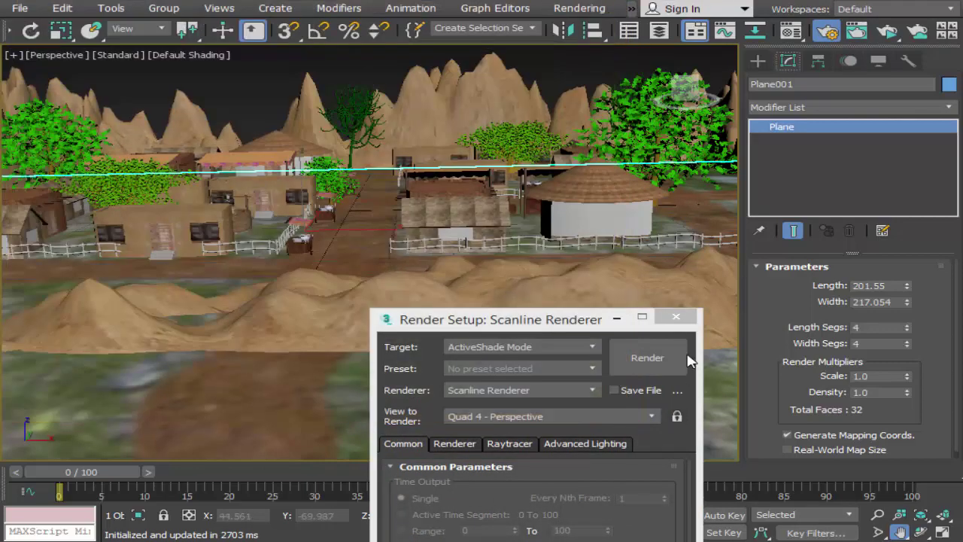
click(676, 316)
Orbit the Perspective view up to an overhead look at the village plane.
click(922, 532)
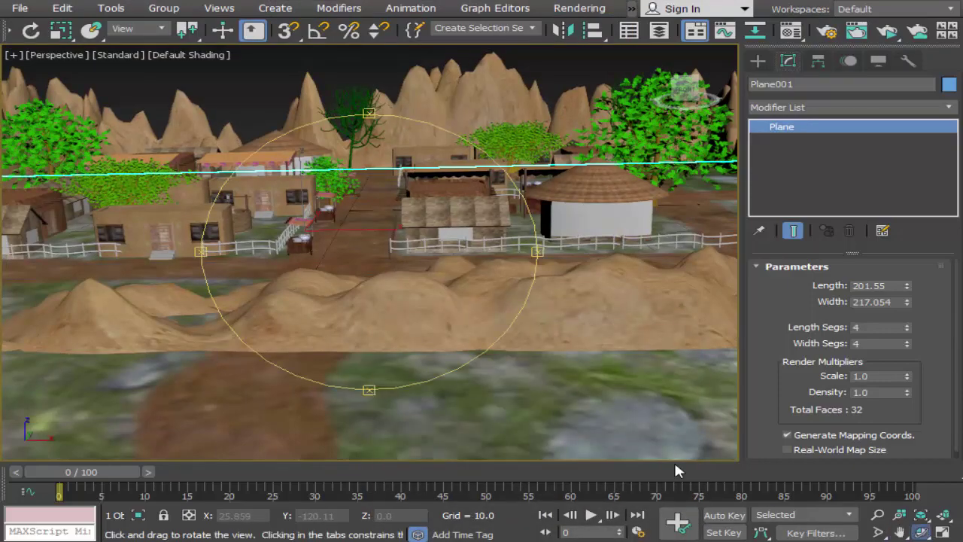
drag(350, 275, 360, 301)
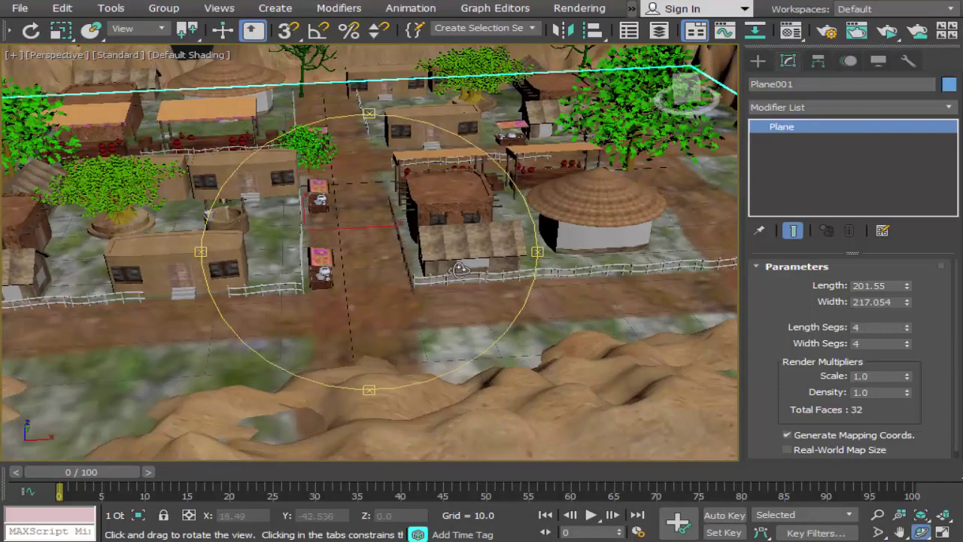
drag(460, 270, 446, 294)
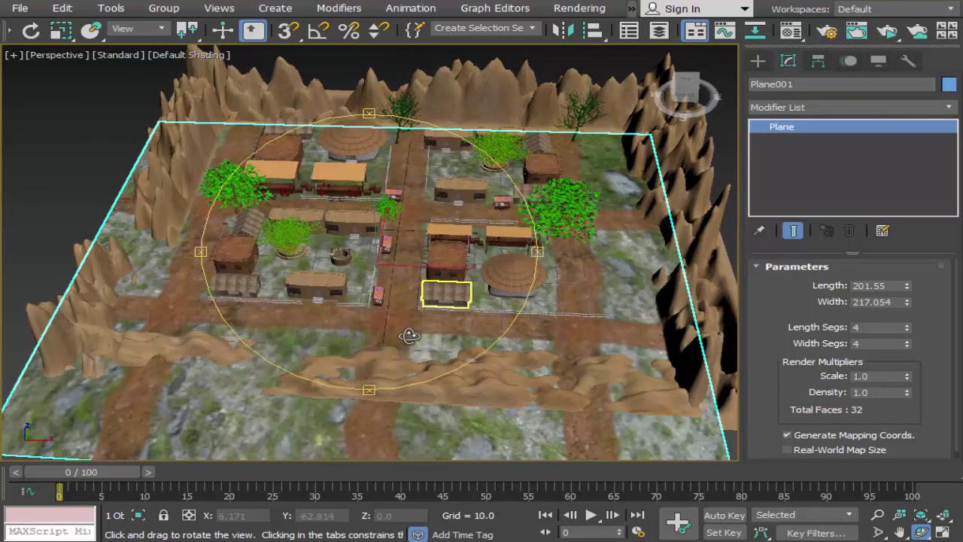
scroll(344, 355, up, 3)
scroll(345, 355, down, 4)
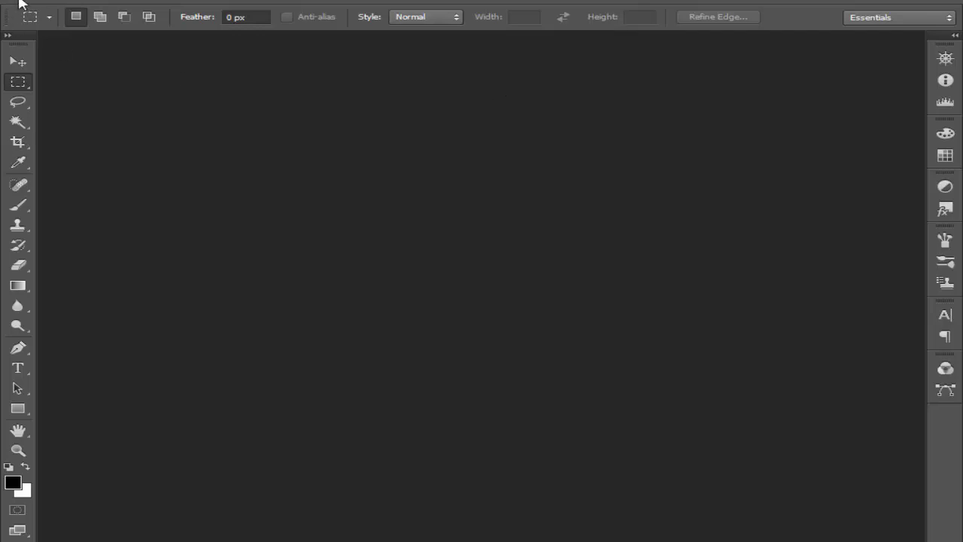
Create a new document with width 800 px and height 800 px at 72 ppi, white background.
click(56, 2)
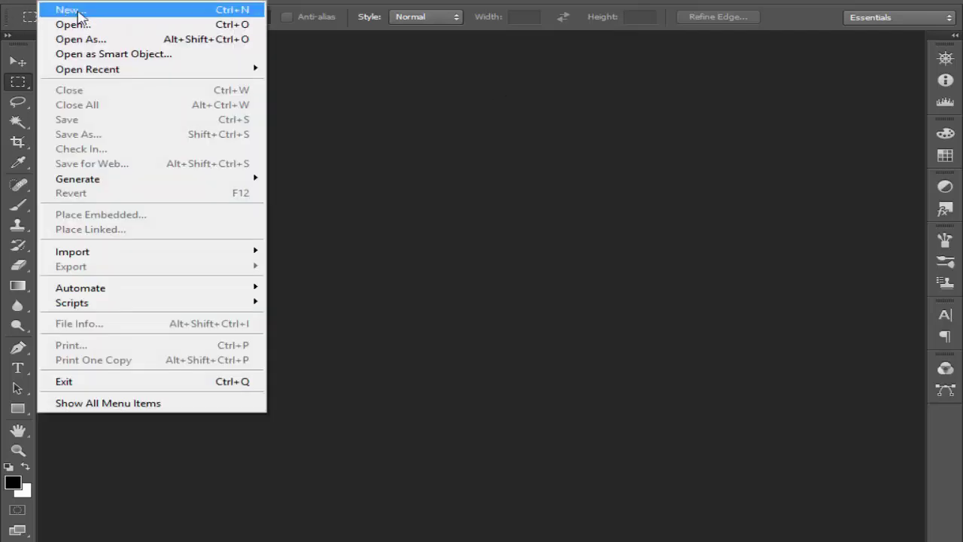
click(75, 9)
double_click(507, 206)
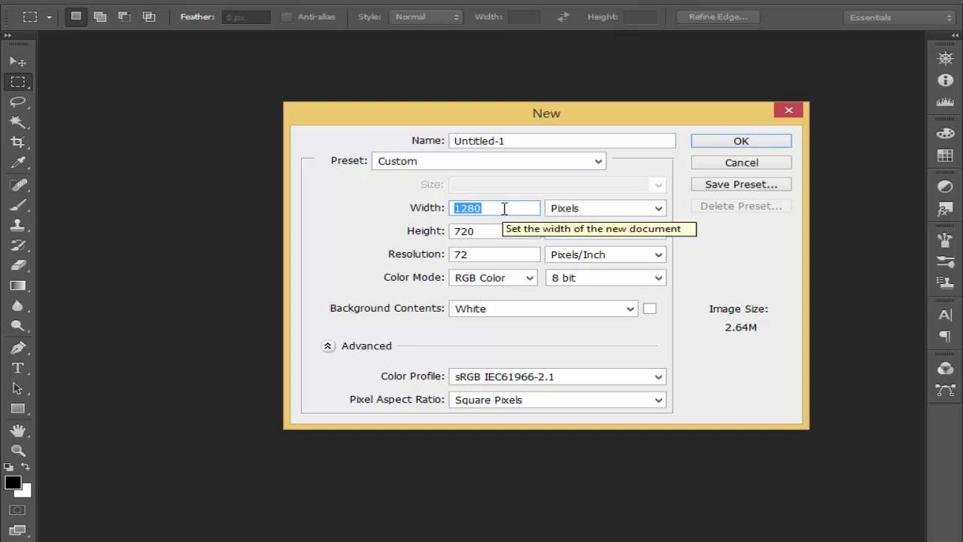
text(800)
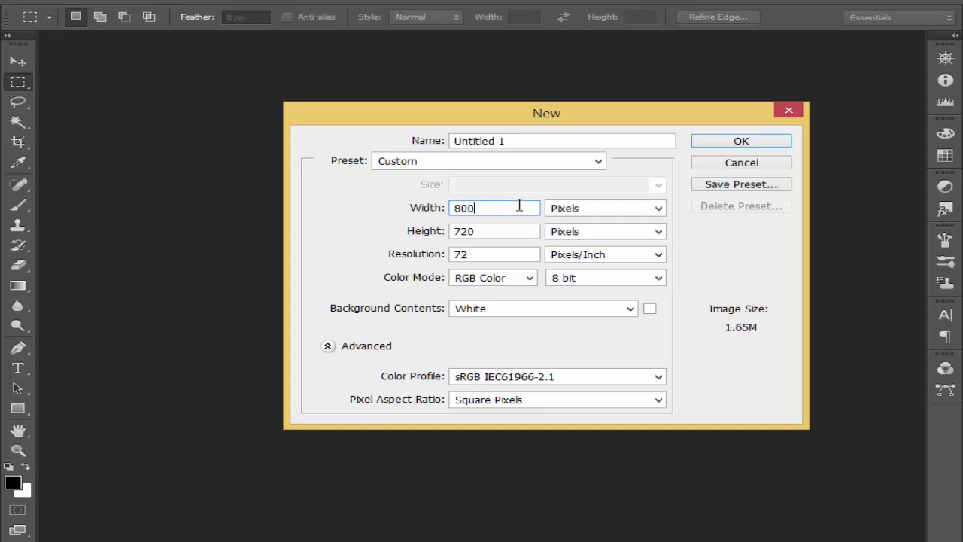
double_click(480, 234)
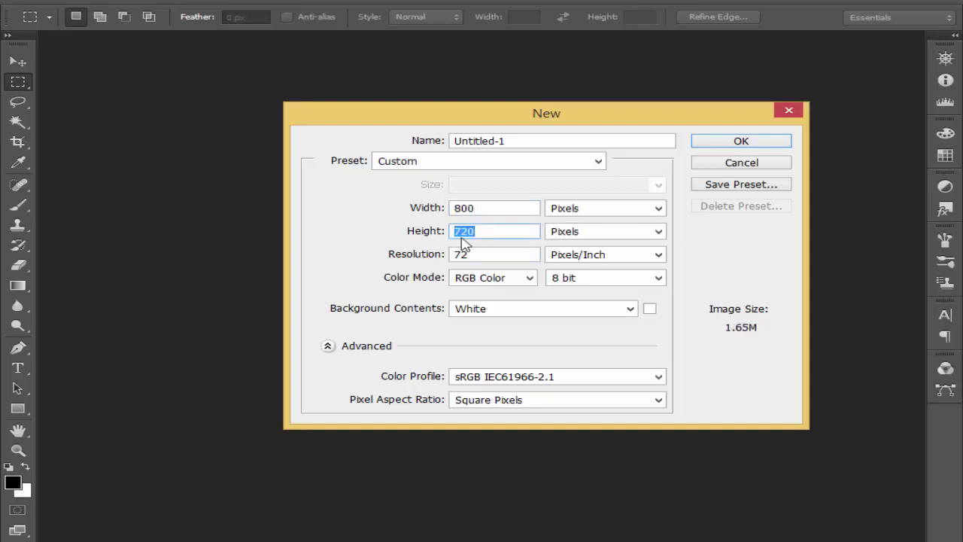
text(800)
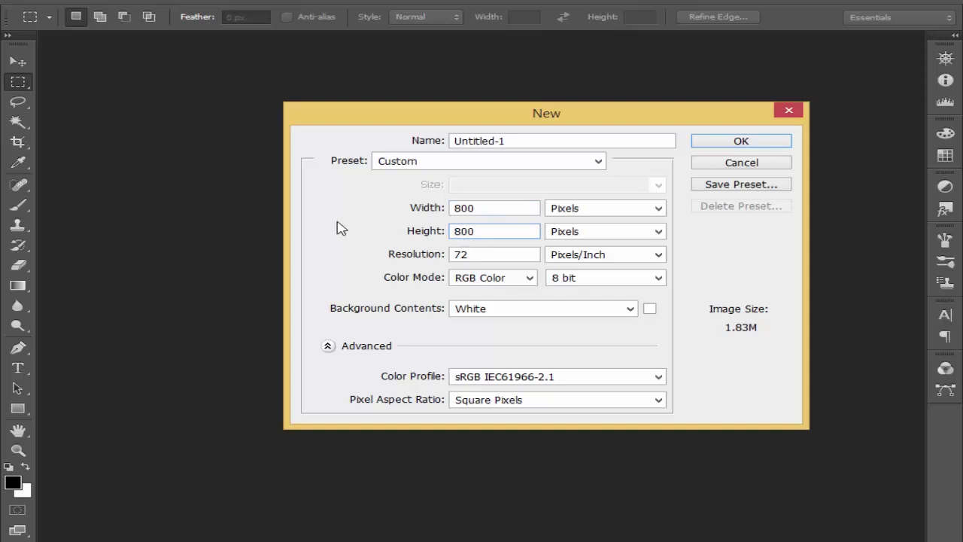
click(762, 142)
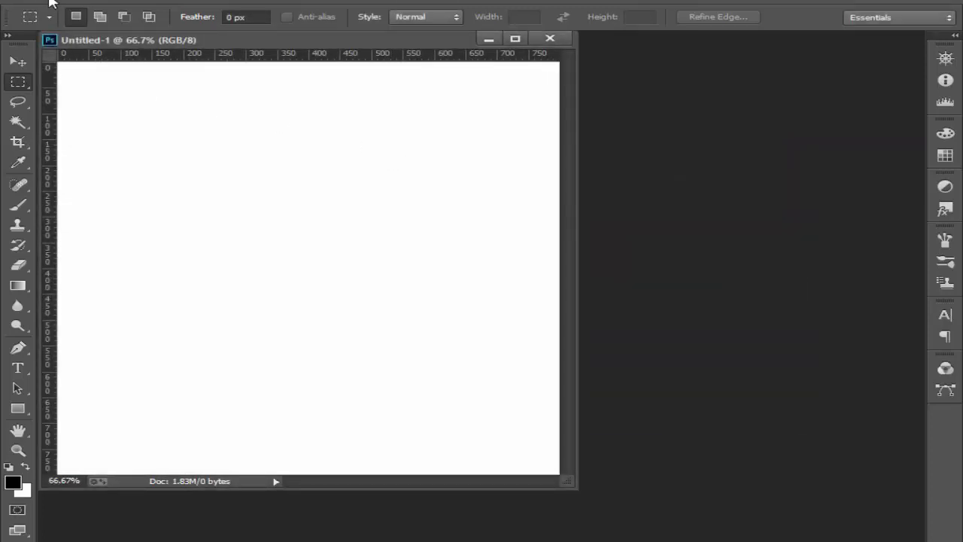
Open the grass texture 1.jpg from Local Disk (D:) > 3d images.
click(51, 2)
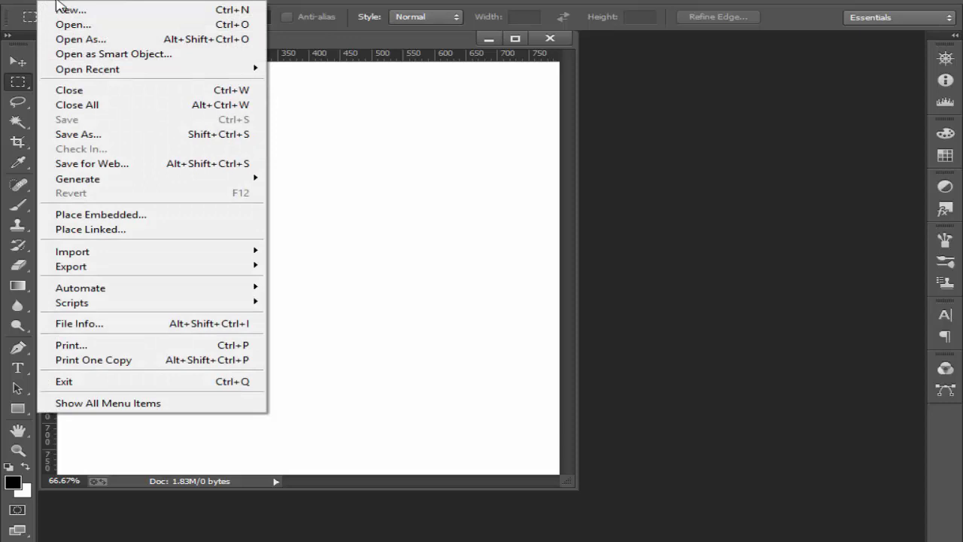
click(83, 27)
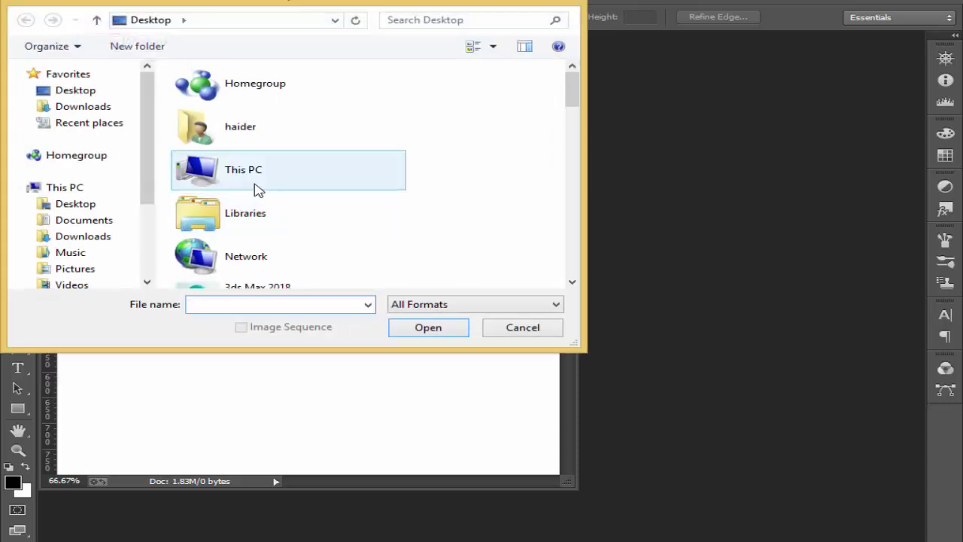
double_click(256, 180)
drag(569, 120, 578, 206)
double_click(382, 219)
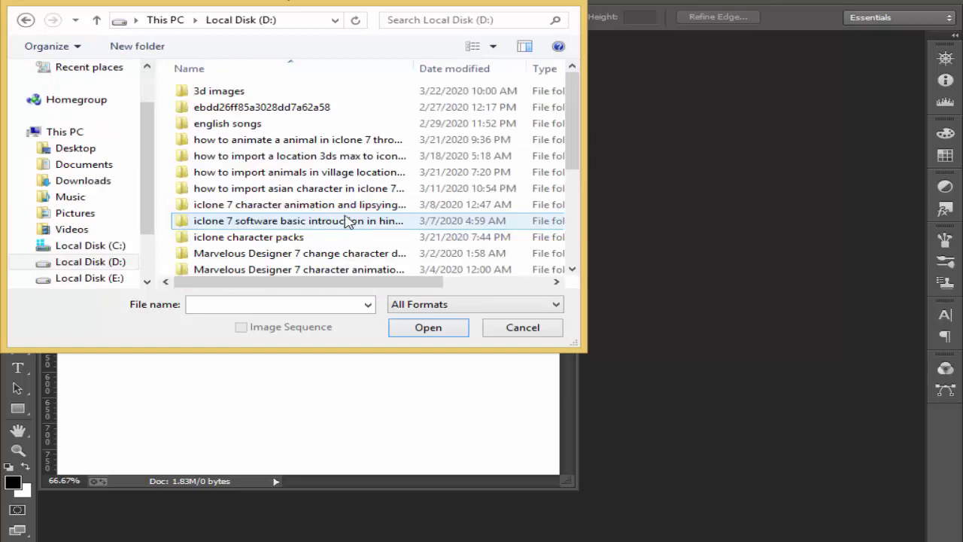
double_click(240, 95)
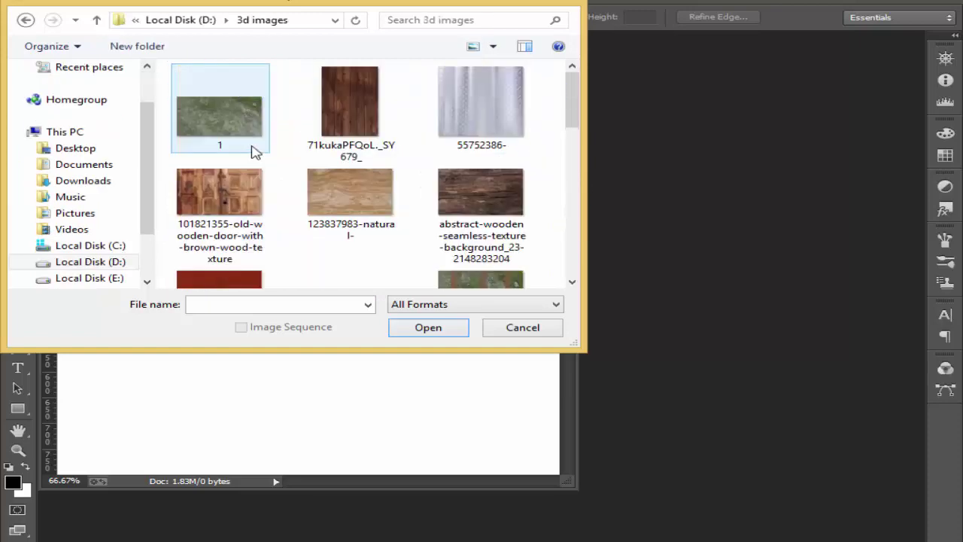
click(241, 126)
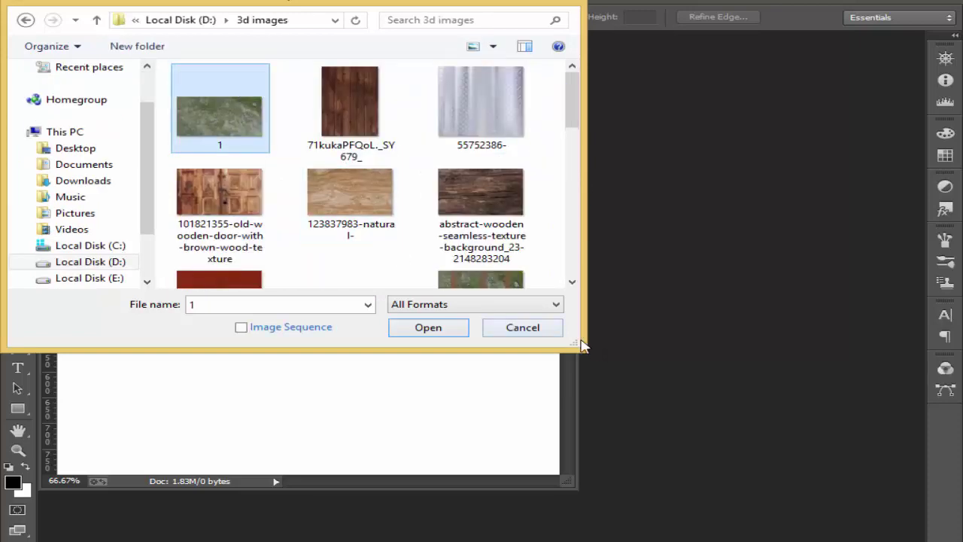
drag(576, 343, 715, 494)
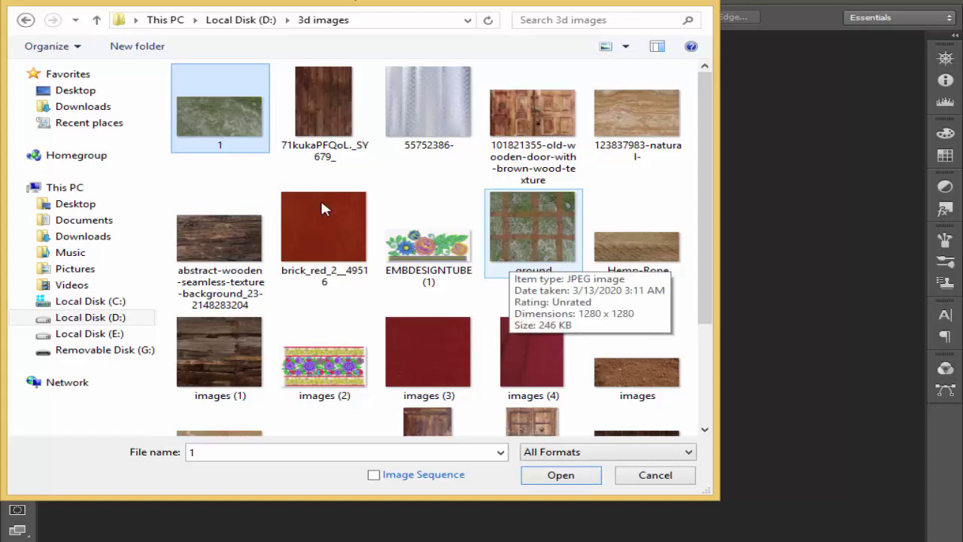
mouse_move(219, 116)
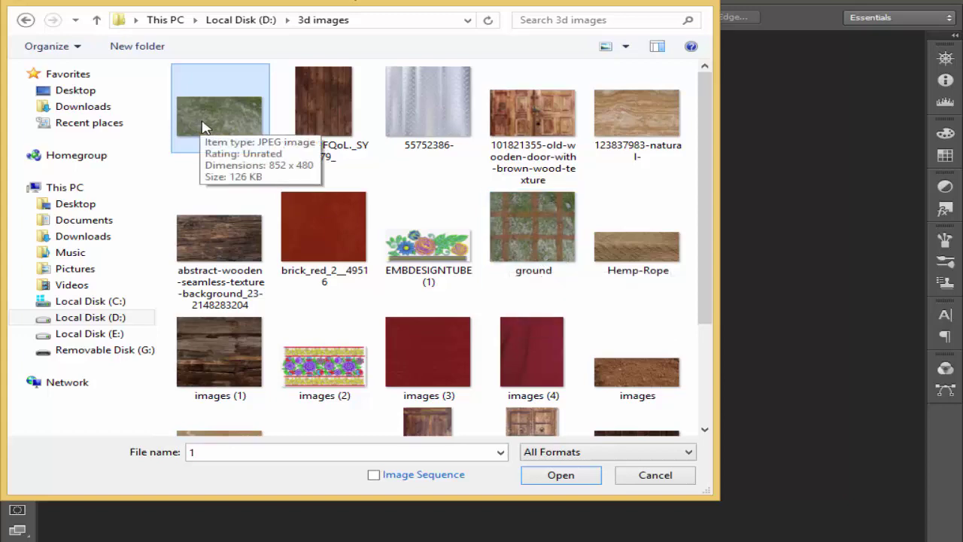
double_click(208, 124)
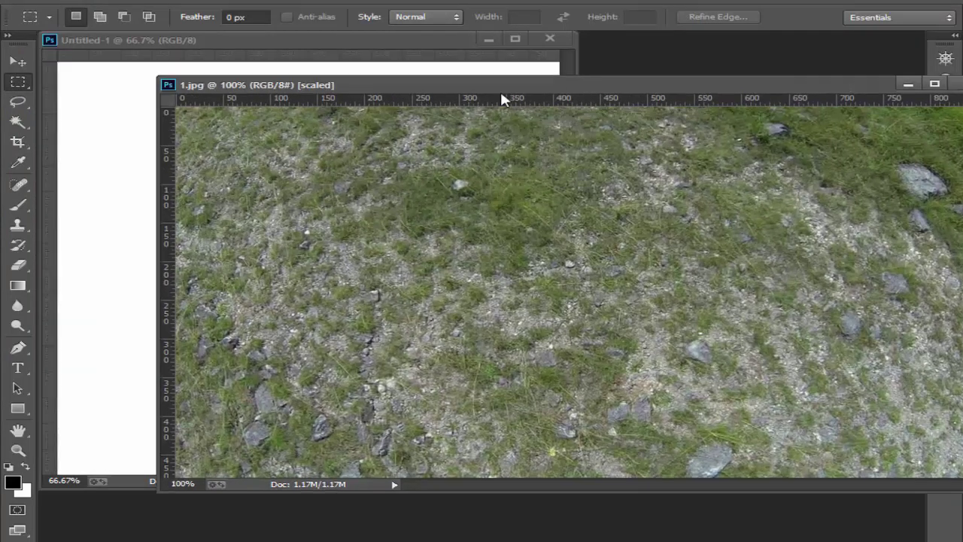
Drag the grass texture into Untitled-1 with the Move tool and close the original 1.jpg.
drag(331, 58, 542, 102)
key(v)
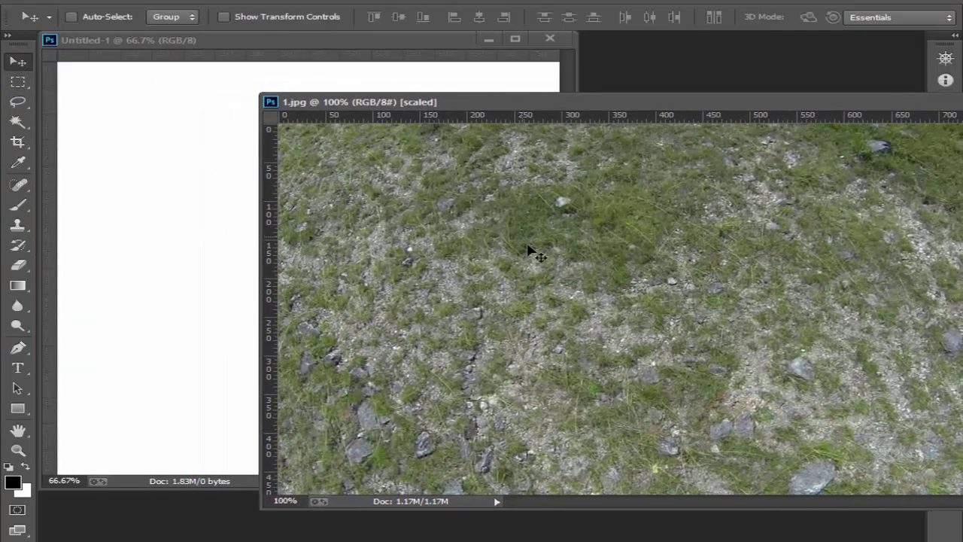
drag(528, 251, 211, 203)
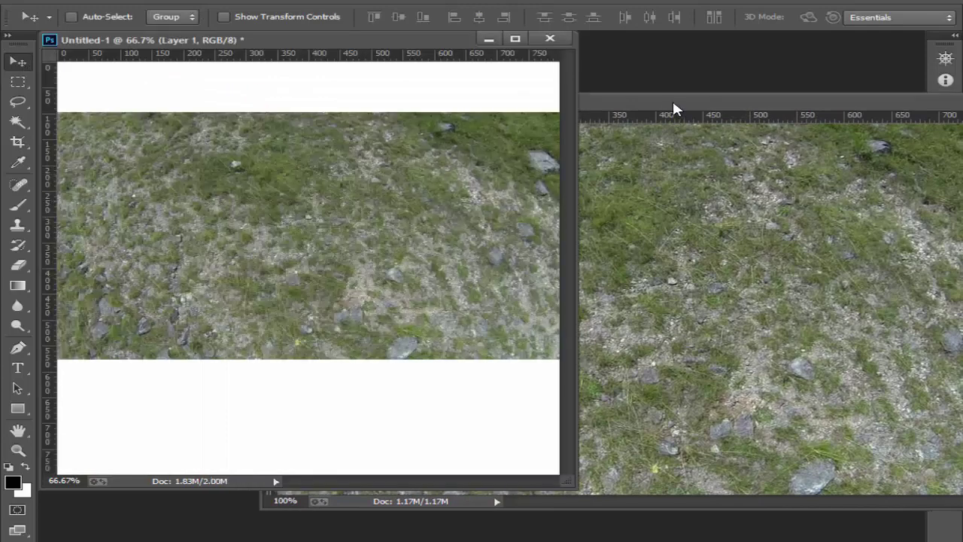
drag(672, 108, 342, 120)
click(745, 117)
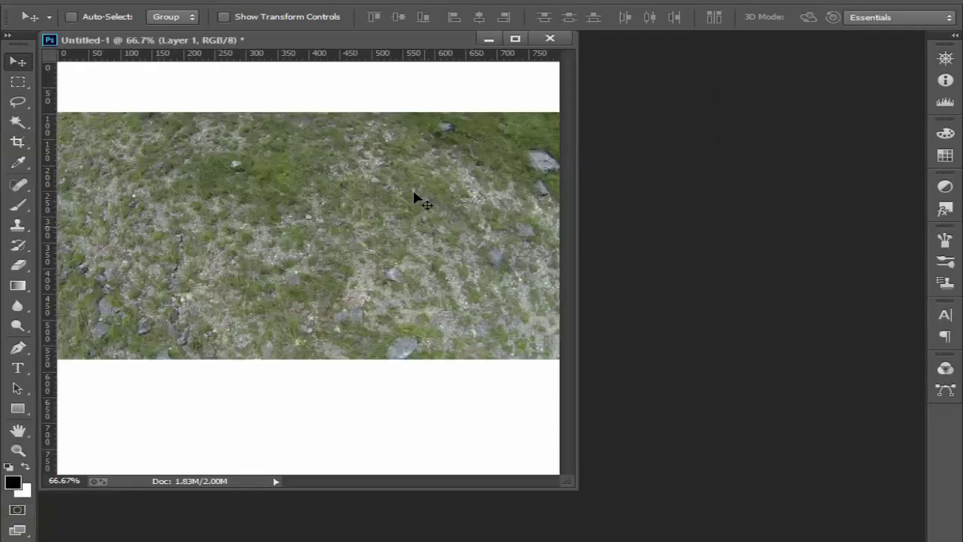
drag(409, 189, 418, 192)
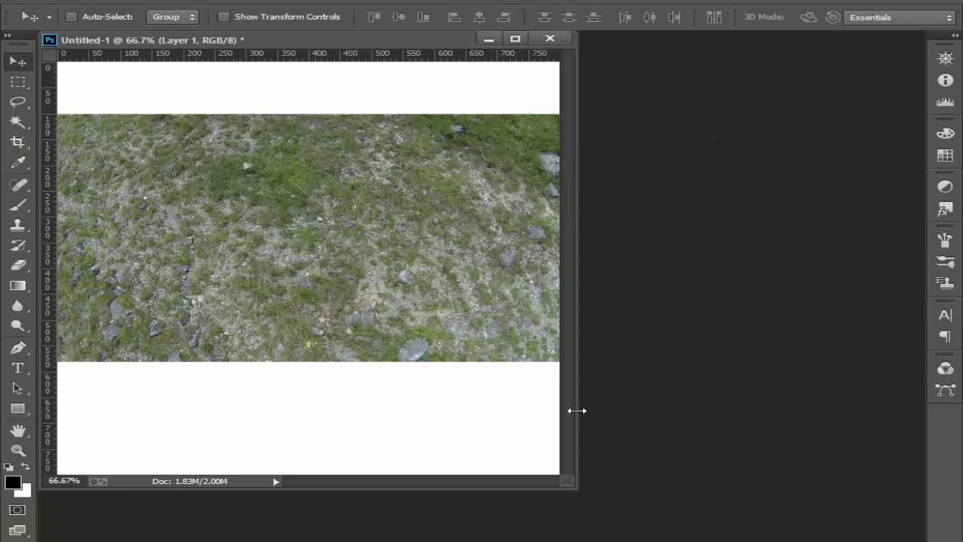
drag(567, 482, 787, 518)
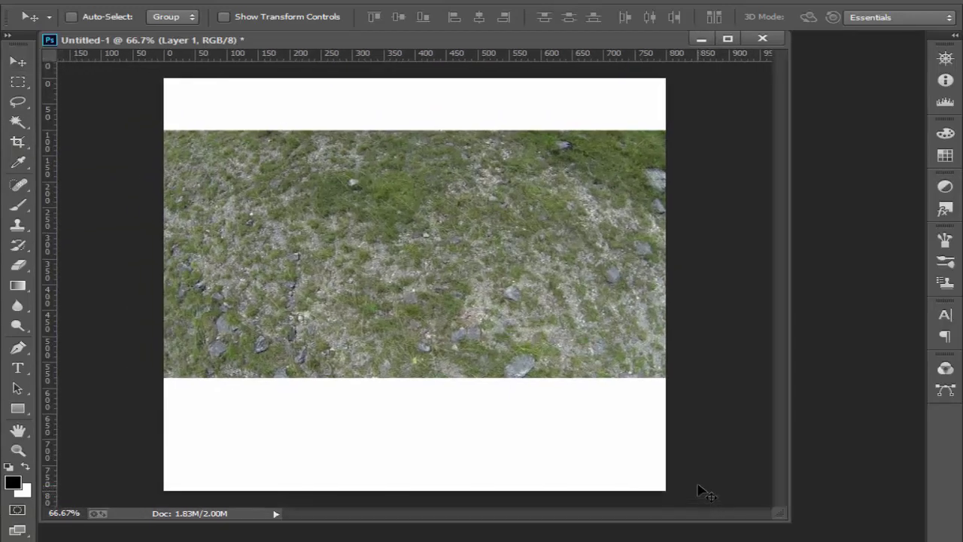
Free Transform the grass layer to exactly fill the 800 × 800 canvas and apply.
key(ctrl+t)
drag(431, 133, 431, 78)
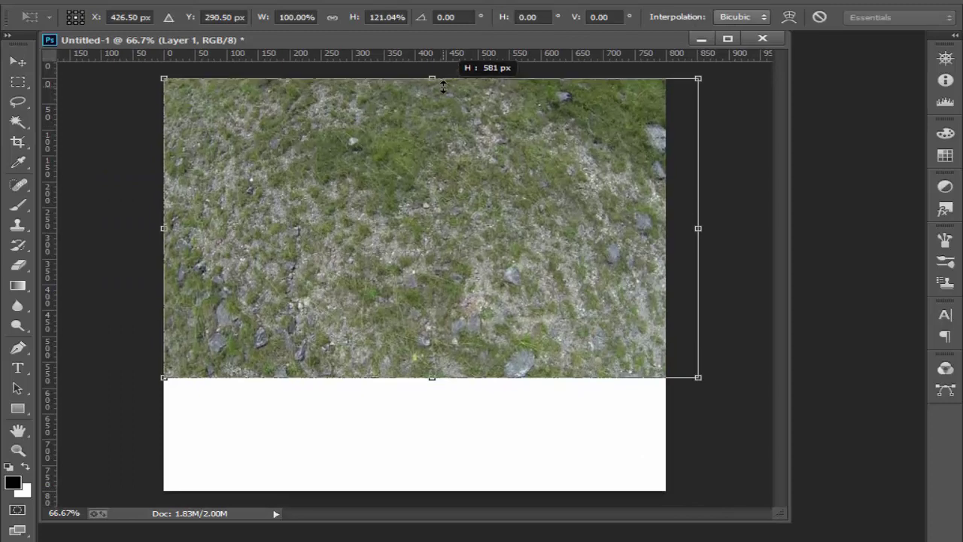
drag(433, 379, 433, 490)
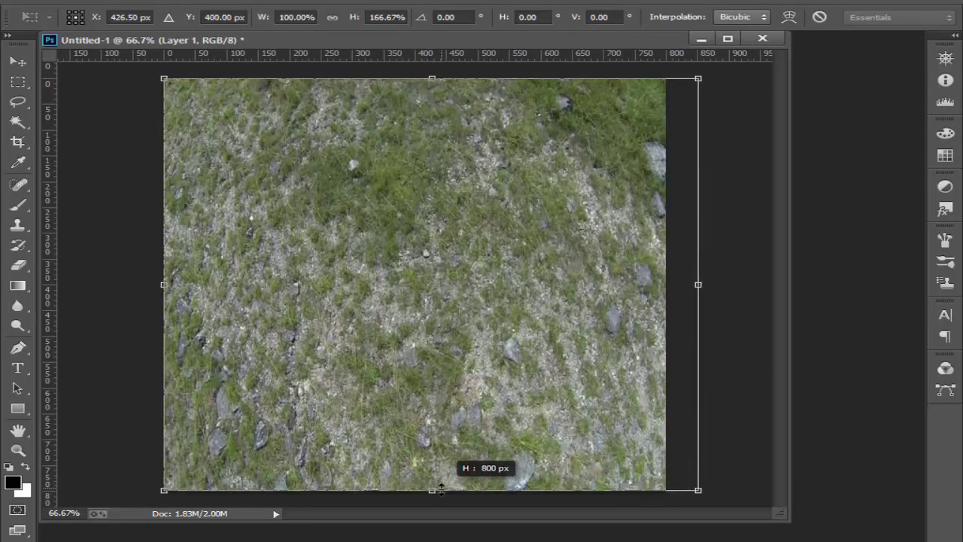
drag(698, 286, 665, 285)
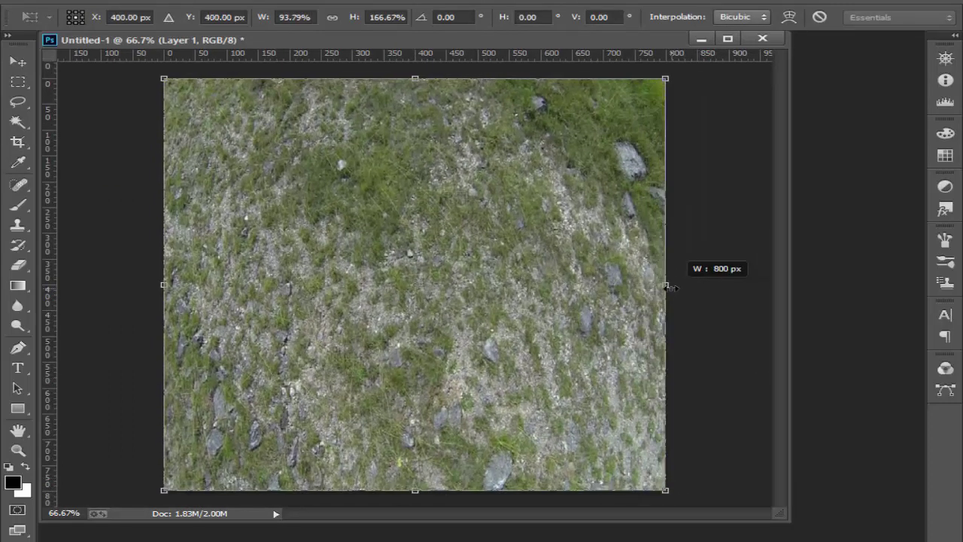
click(21, 63)
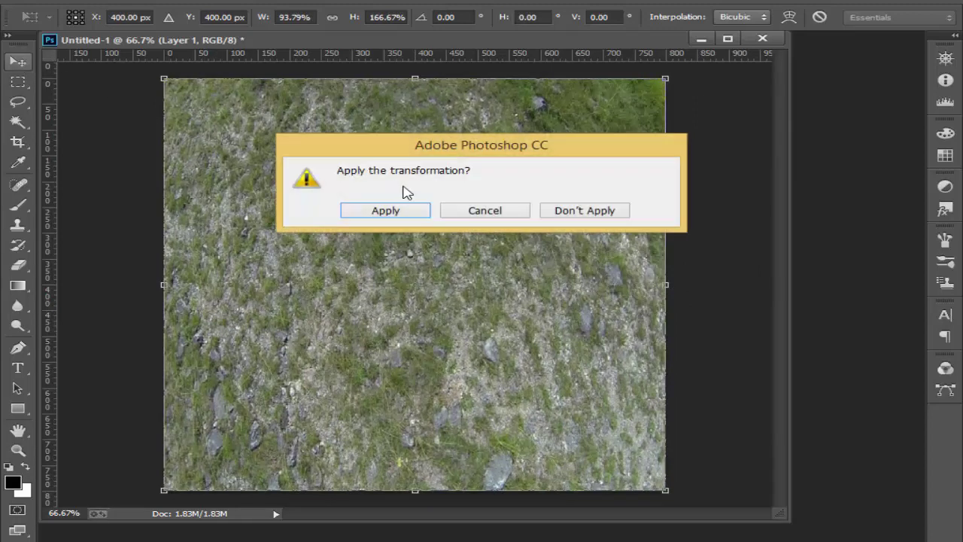
click(385, 212)
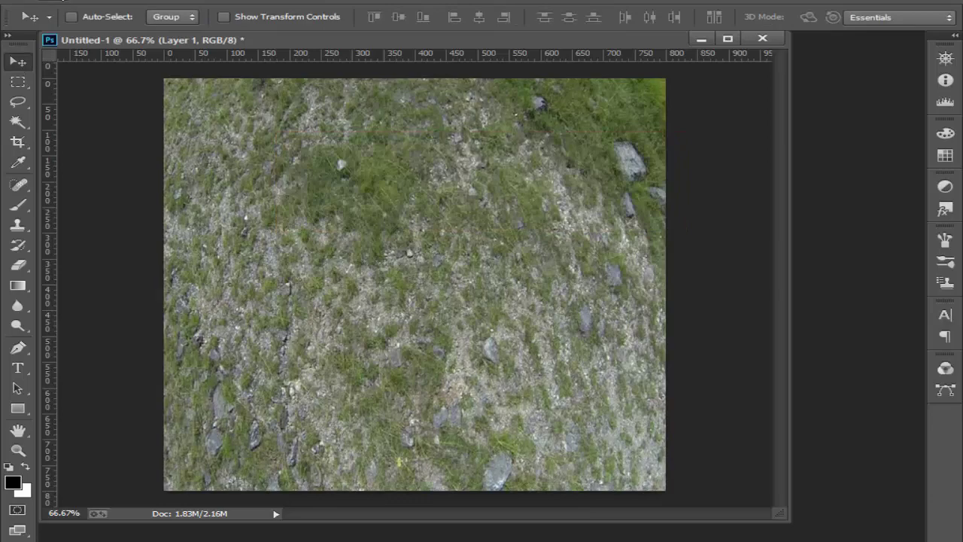
click(50, 0)
Open images.jpg and drag the red dirt texture into Untitled-1 as Layer 2.
click(91, 26)
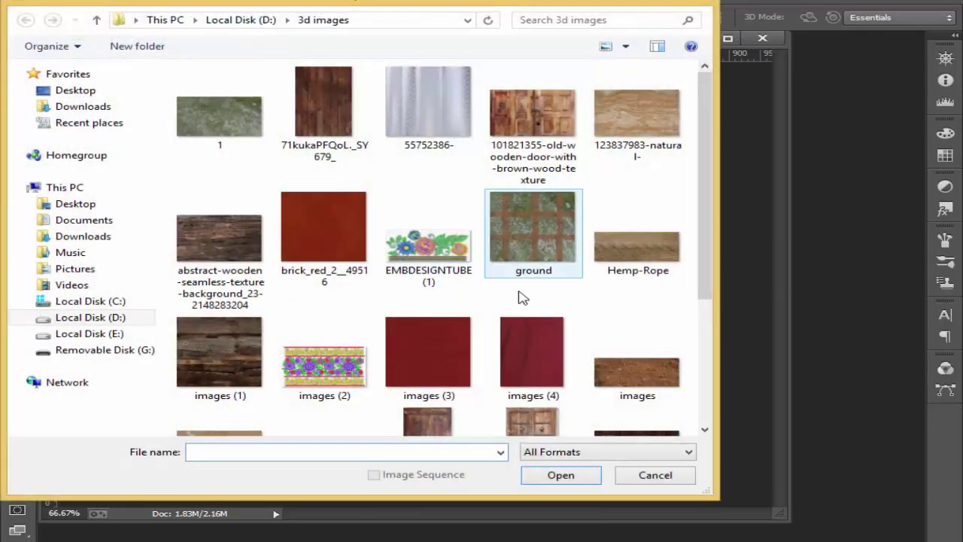
click(615, 360)
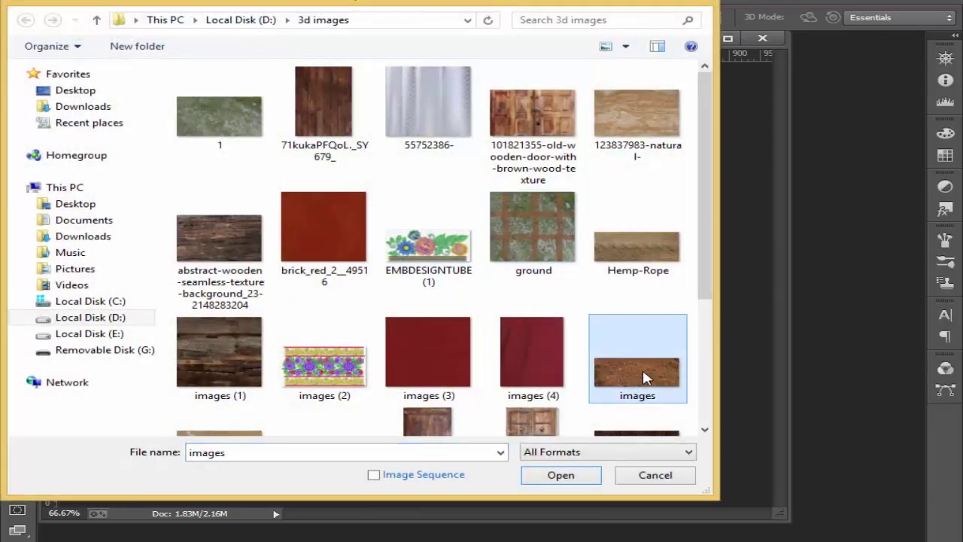
mouse_move(637, 373)
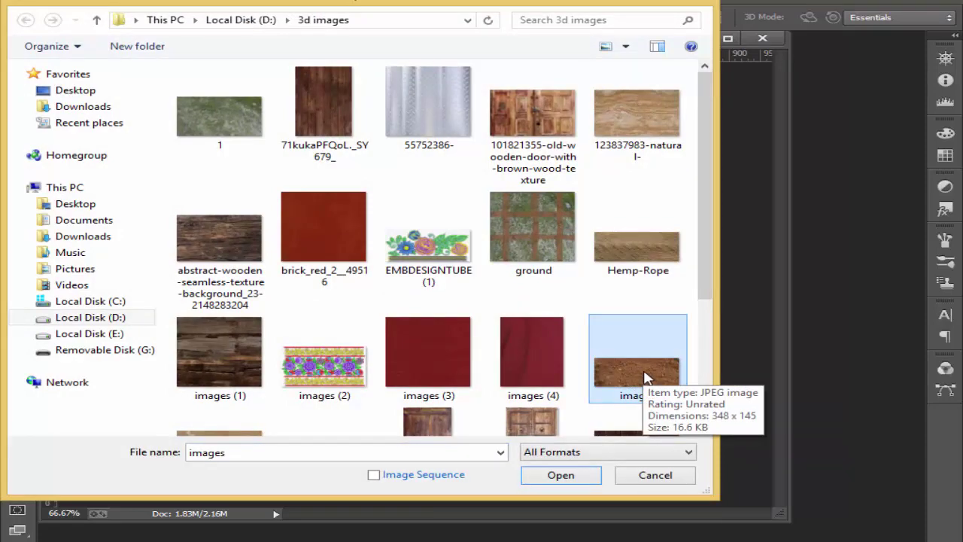
double_click(645, 376)
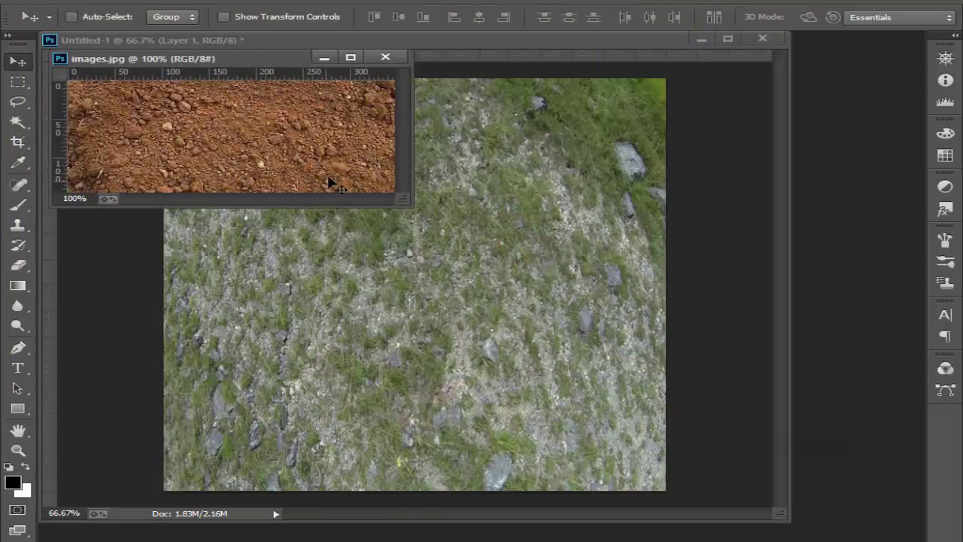
drag(404, 202, 593, 344)
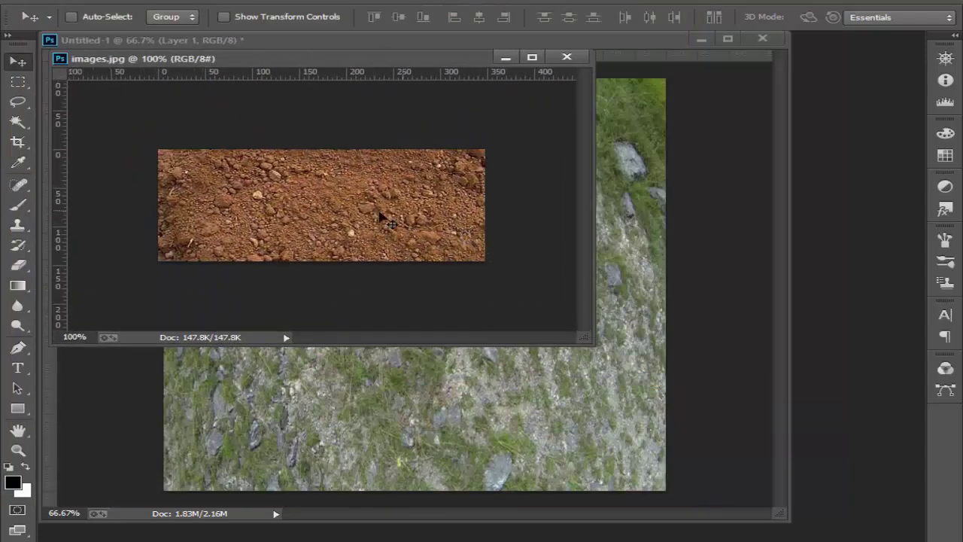
mouse_move(366, 222)
mouse_down()
mouse_move(434, 334)
mouse_move(431, 325)
mouse_up()
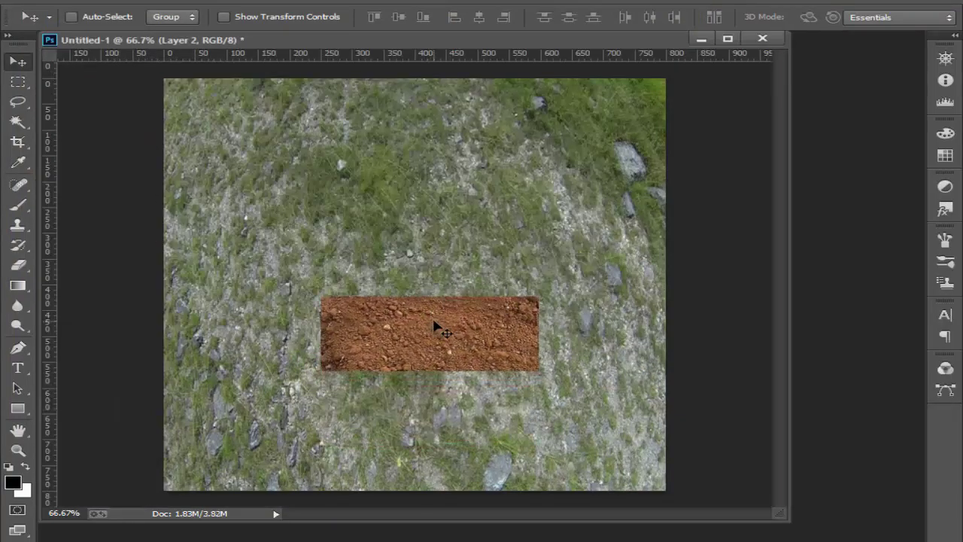
key(ctrl+t)
right_click(461, 321)
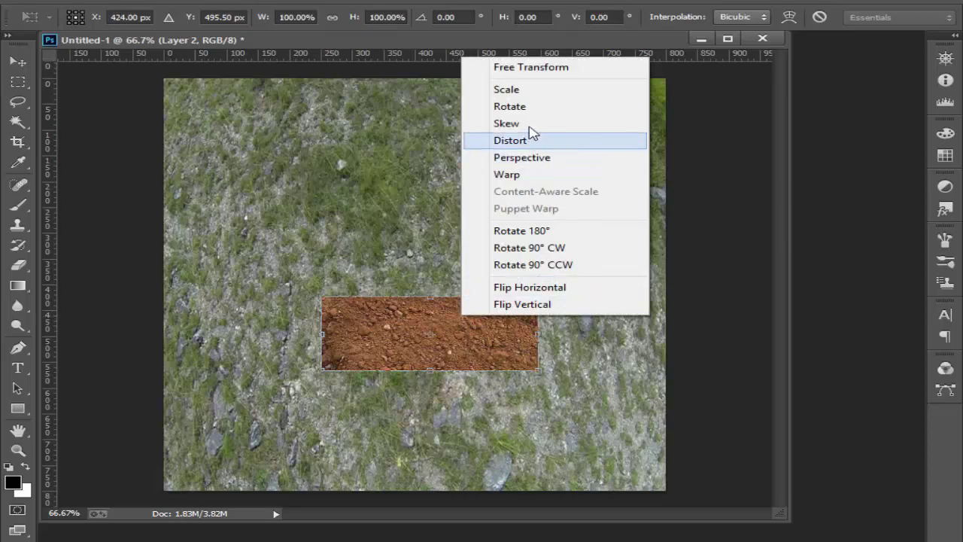
Rotate the dirt layer about 90° so it stands vertically.
click(529, 137)
drag(539, 365, 400, 399)
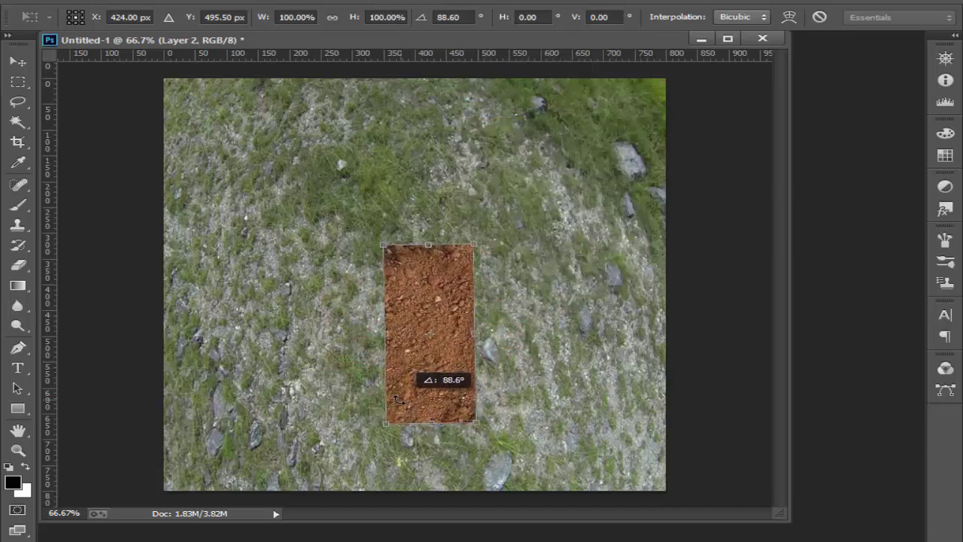
drag(401, 399, 397, 399)
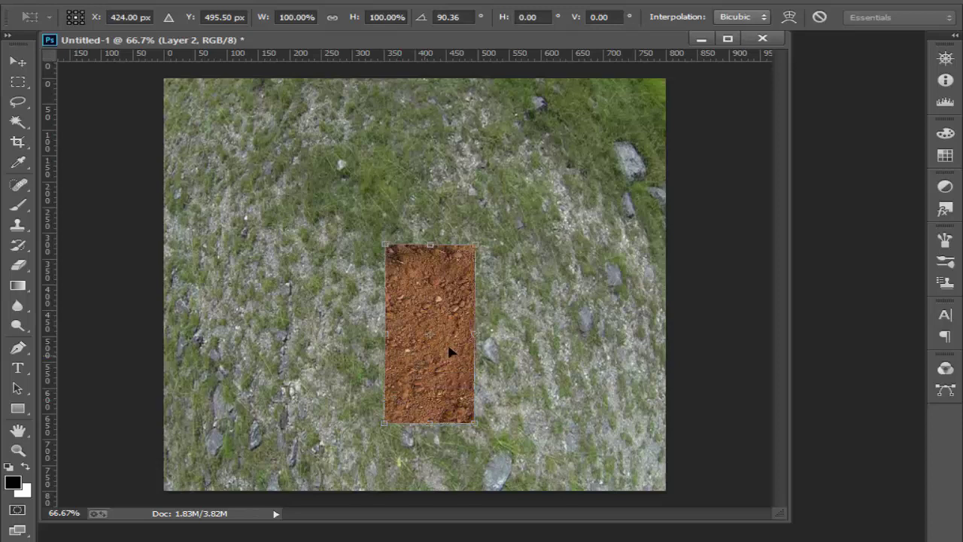
Scale the dirt into a narrow strip reaching the canvas bottom, right of centre.
right_click(465, 337)
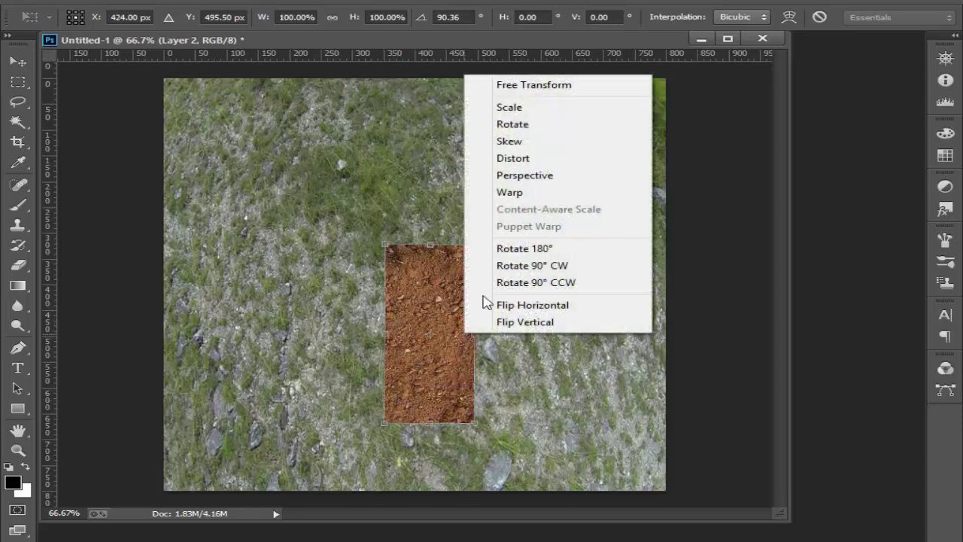
click(548, 113)
drag(481, 331, 423, 336)
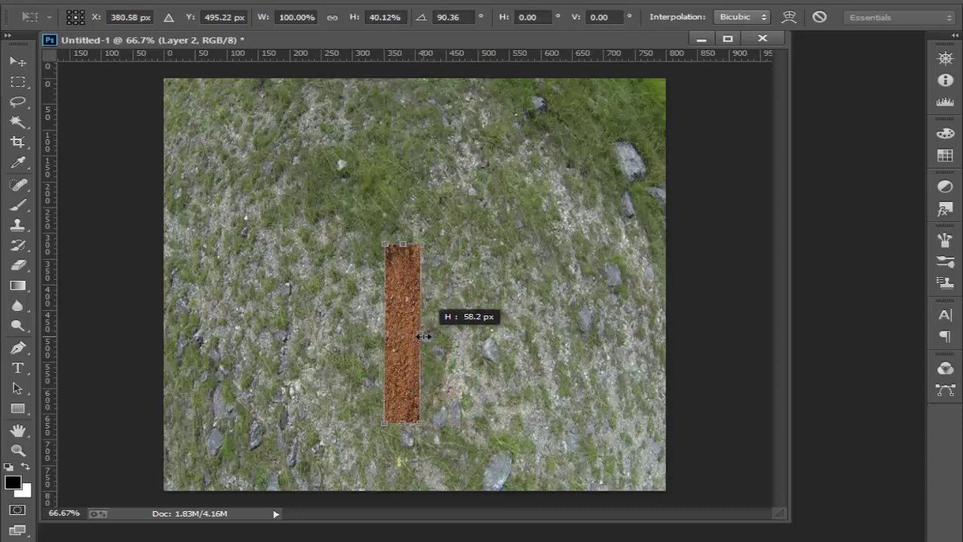
drag(408, 323, 419, 385)
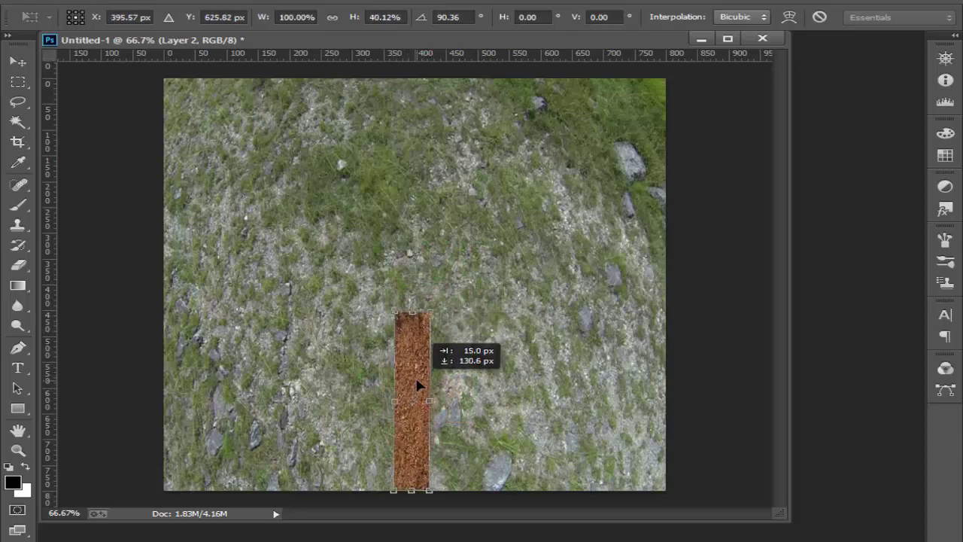
mouse_move(427, 404)
mouse_down()
mouse_move(420, 387)
mouse_move(529, 389)
mouse_up()
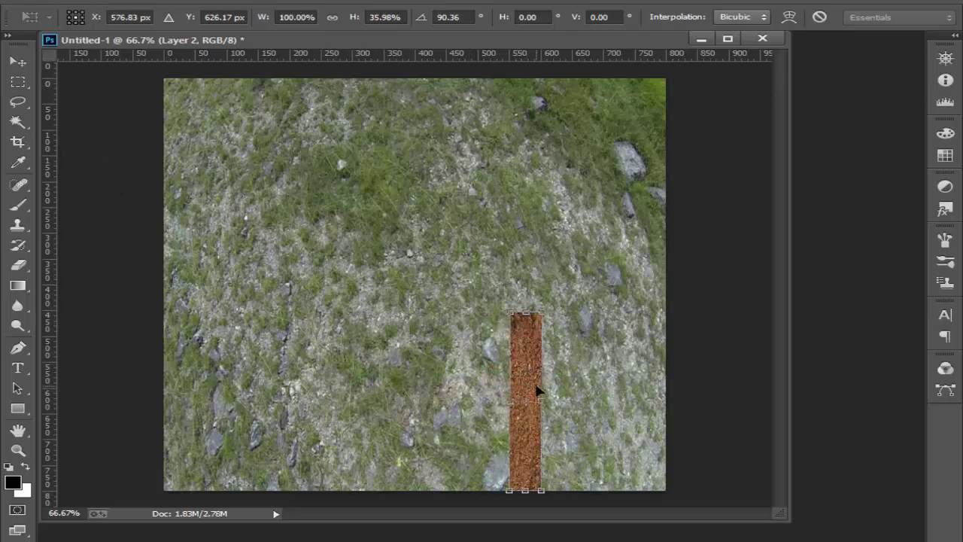
drag(537, 390, 544, 387)
click(18, 62)
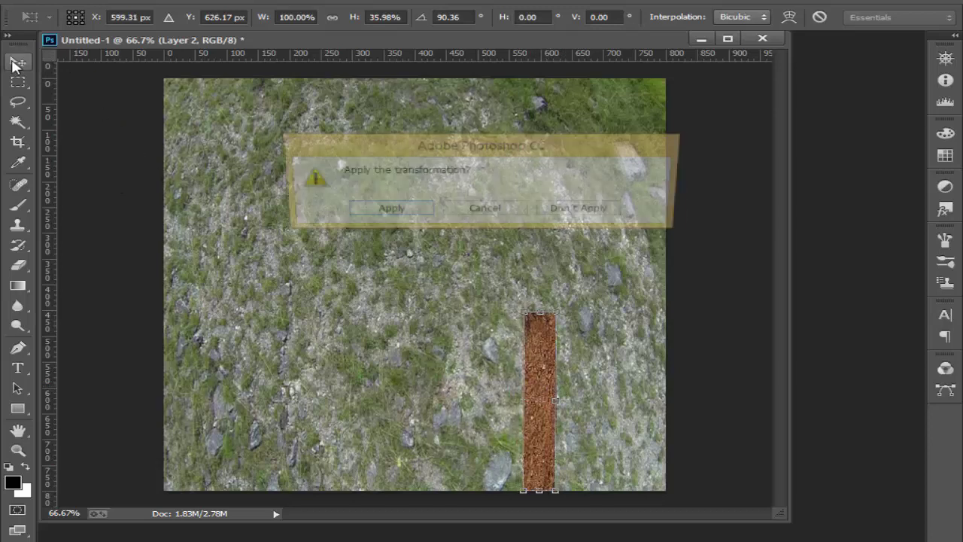
Apply the transform, show the Layers panel, and stack a duplicate strip aligned above the original.
click(404, 212)
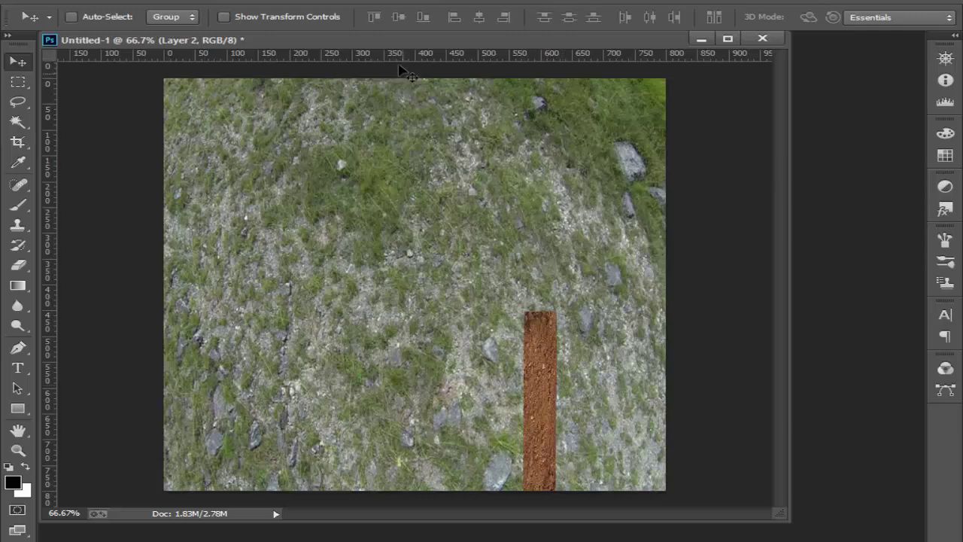
click(419, 3)
click(494, 253)
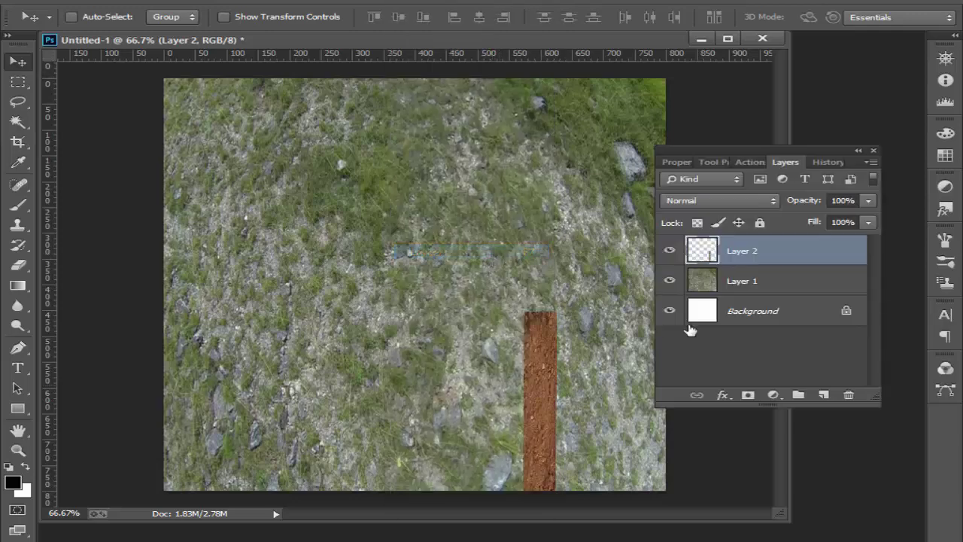
mouse_move(724, 250)
mouse_down()
mouse_move(844, 392)
mouse_move(823, 394)
mouse_up()
mouse_move(550, 342)
mouse_down()
mouse_move(564, 219)
mouse_move(550, 197)
mouse_up()
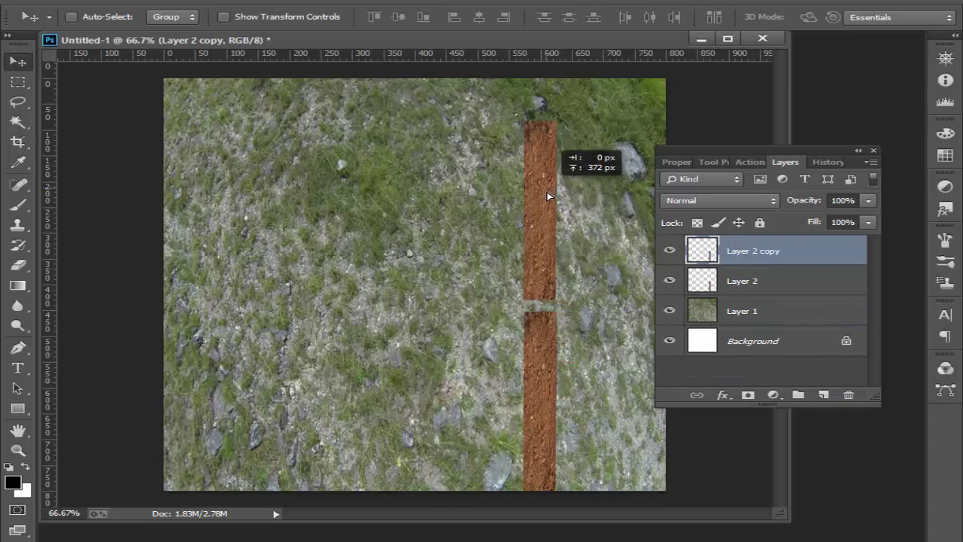
drag(551, 201, 552, 201)
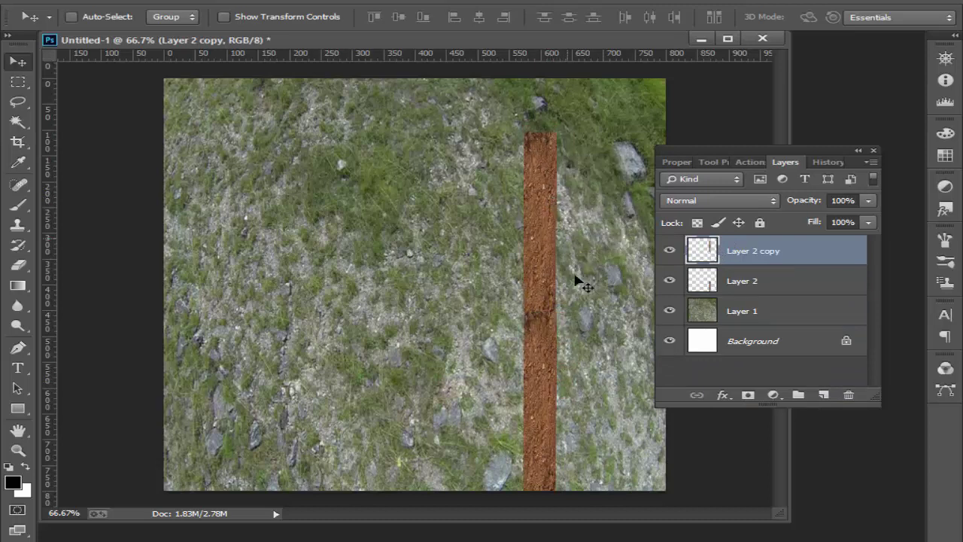
key(Right)
key(Right)
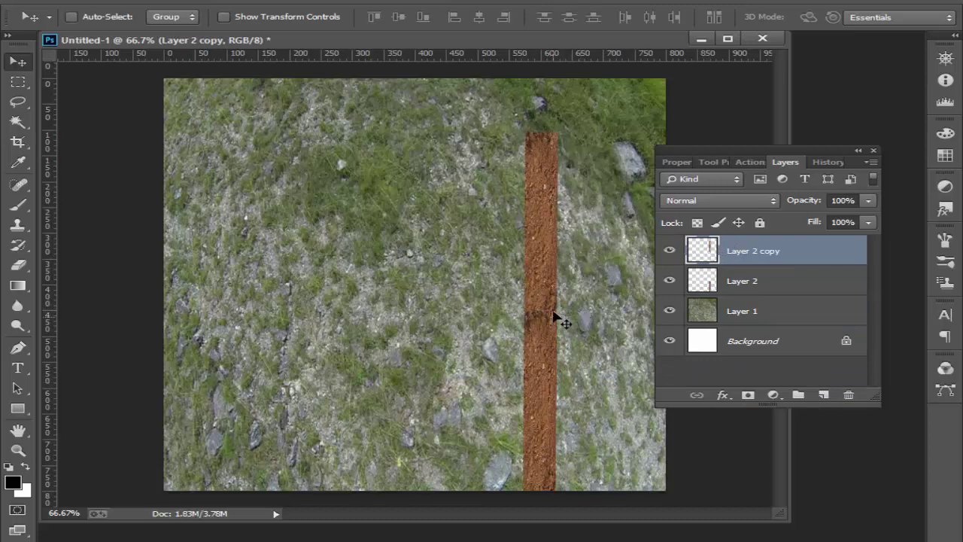
key(Right)
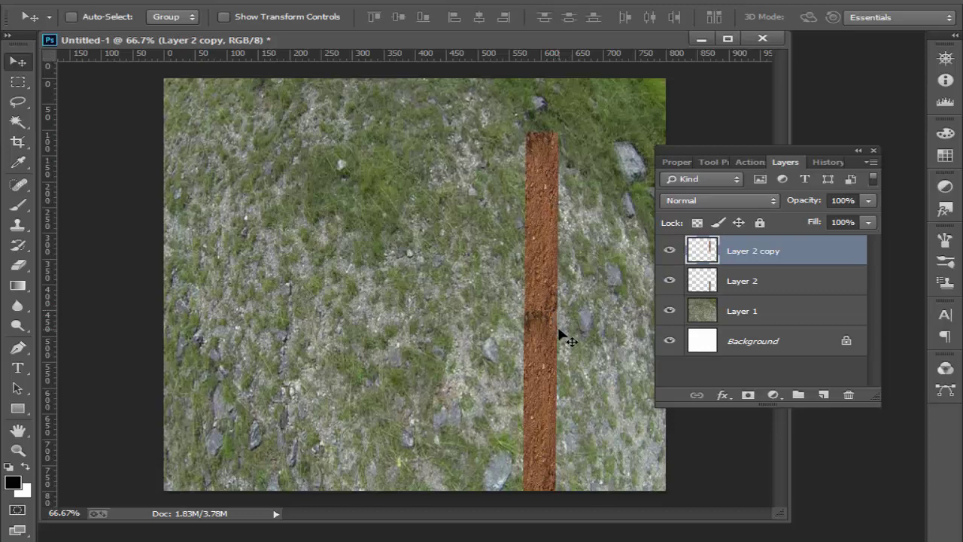
key(Left)
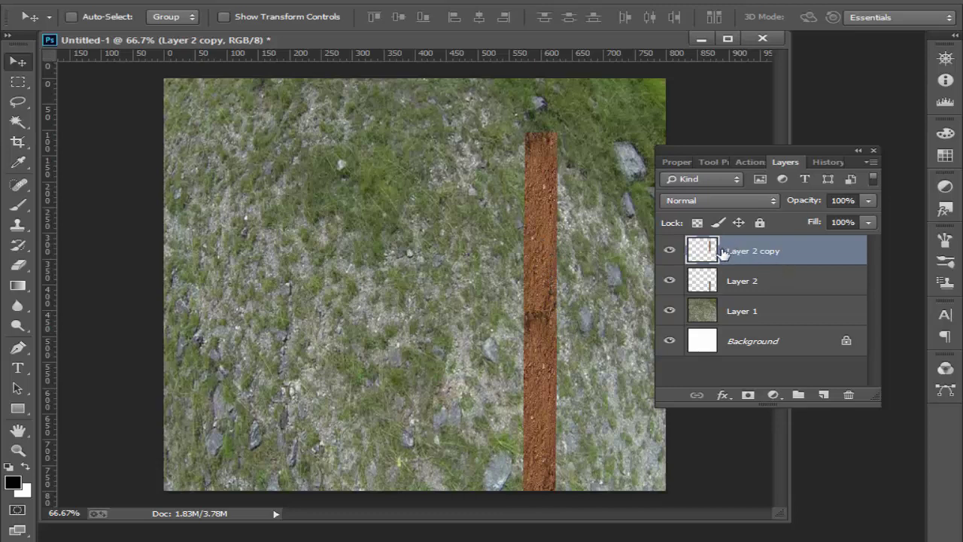
Add a third strip at the canvas top, Merge Visible with grass and Background hidden, then reshow grass.
drag(722, 253, 823, 395)
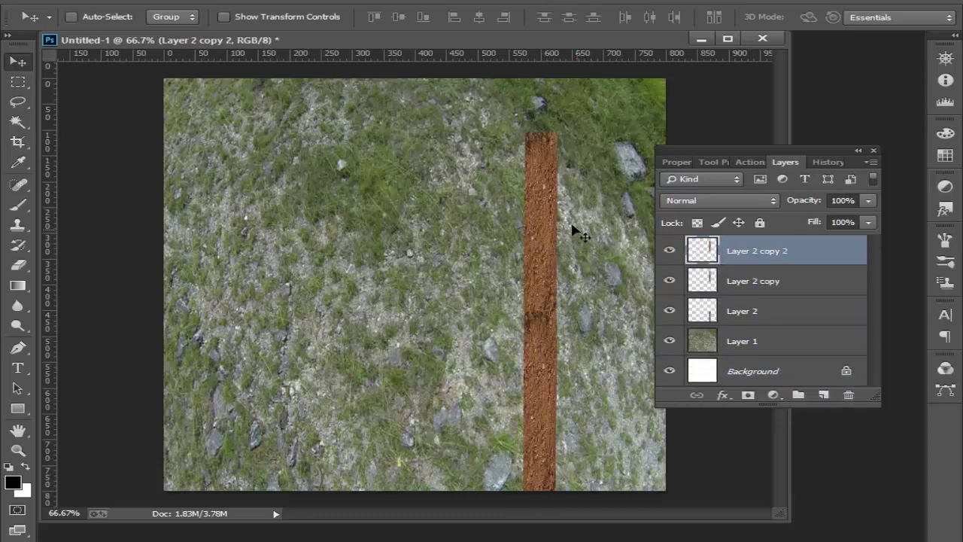
drag(547, 236, 548, 91)
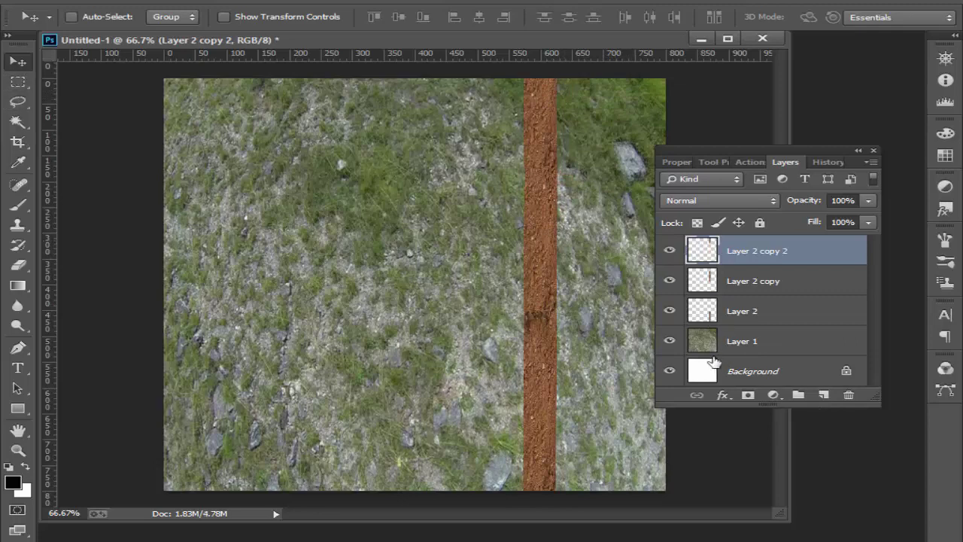
click(668, 340)
click(668, 370)
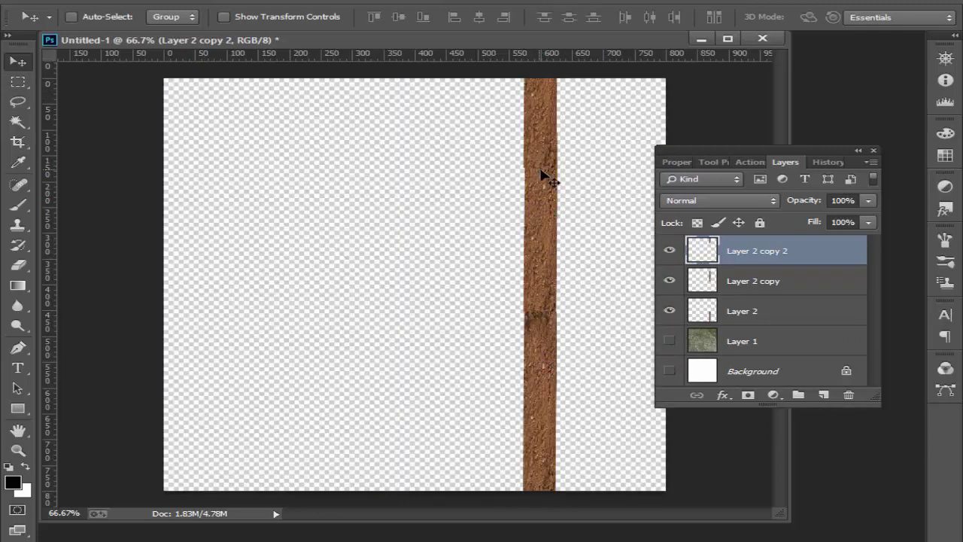
right_click(718, 281)
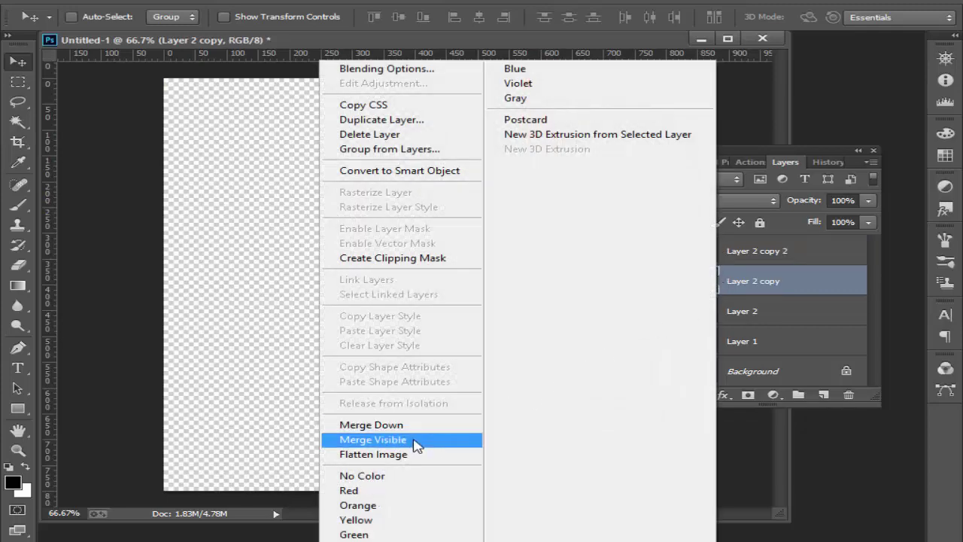
click(373, 440)
click(672, 282)
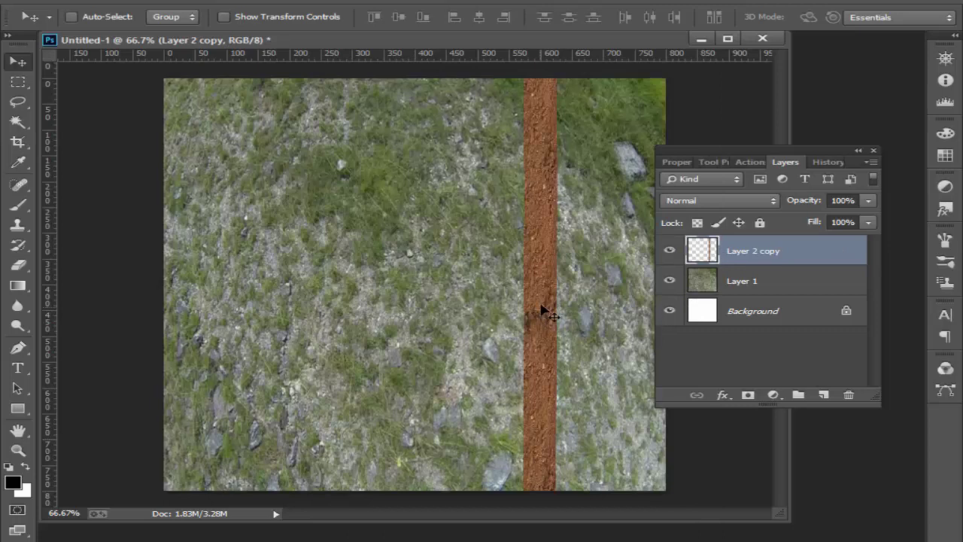
Duplicate the merged dirt path into three evenly spaced vertical strips, plus one extra copy.
mouse_move(543, 310)
mouse_down()
mouse_move(568, 306)
mouse_move(559, 301)
mouse_up()
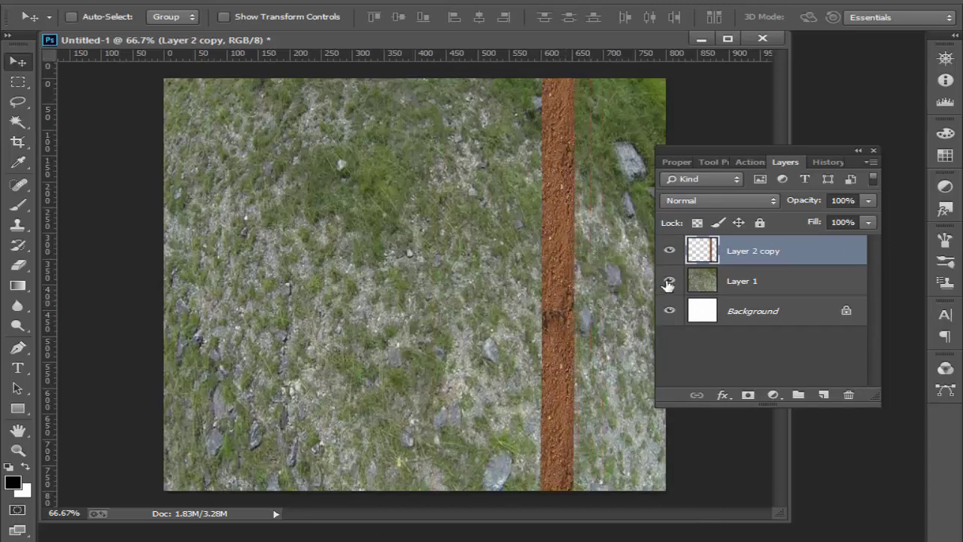
mouse_move(704, 253)
mouse_down()
mouse_move(750, 325)
mouse_move(823, 394)
mouse_up()
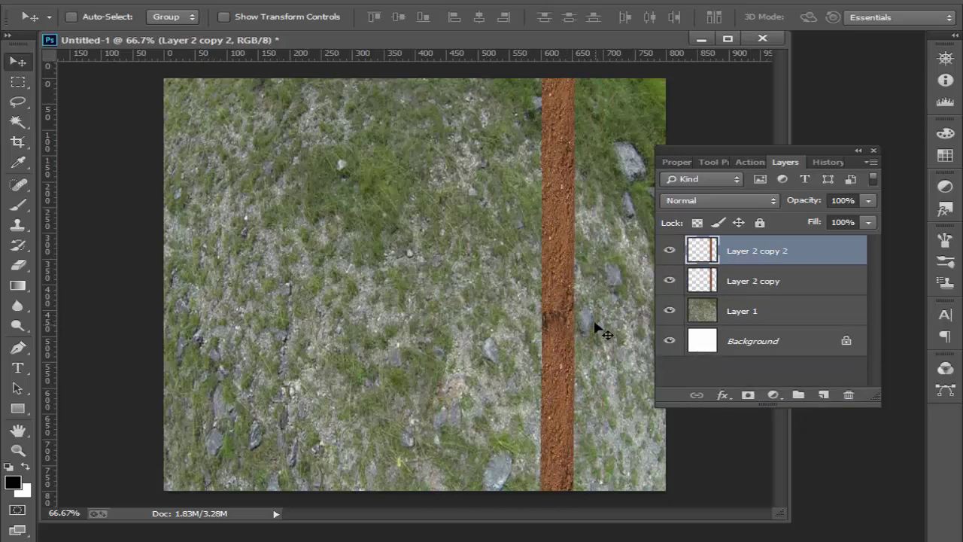
drag(551, 329, 419, 325)
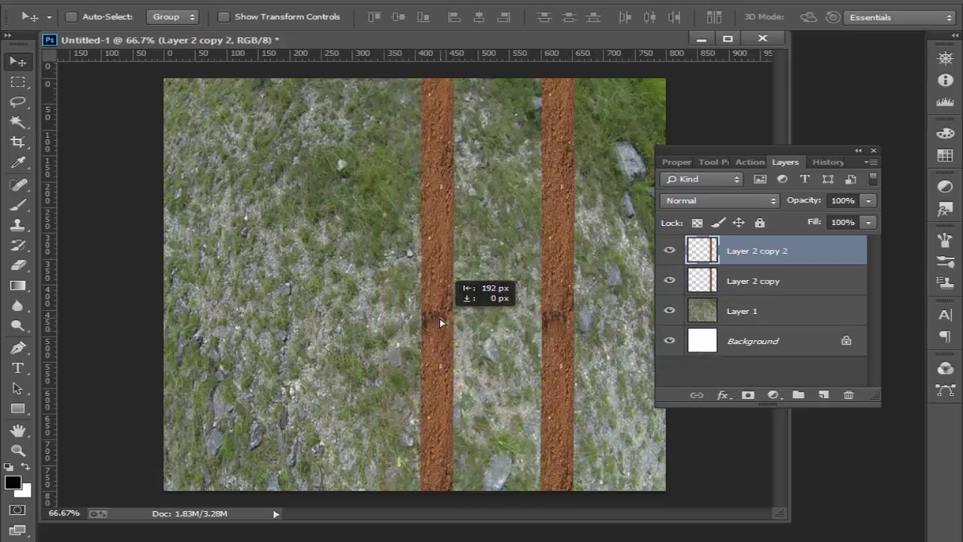
drag(706, 257, 823, 394)
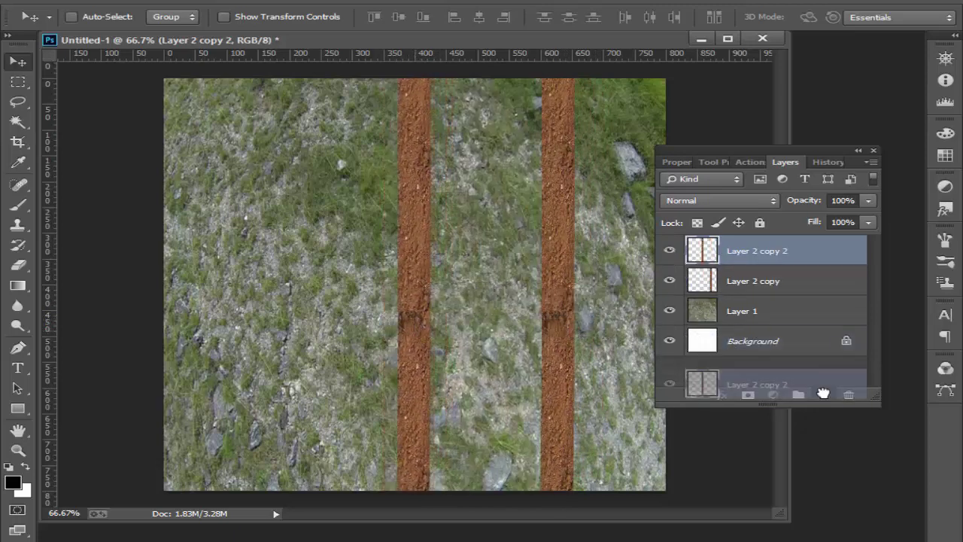
drag(423, 330, 277, 325)
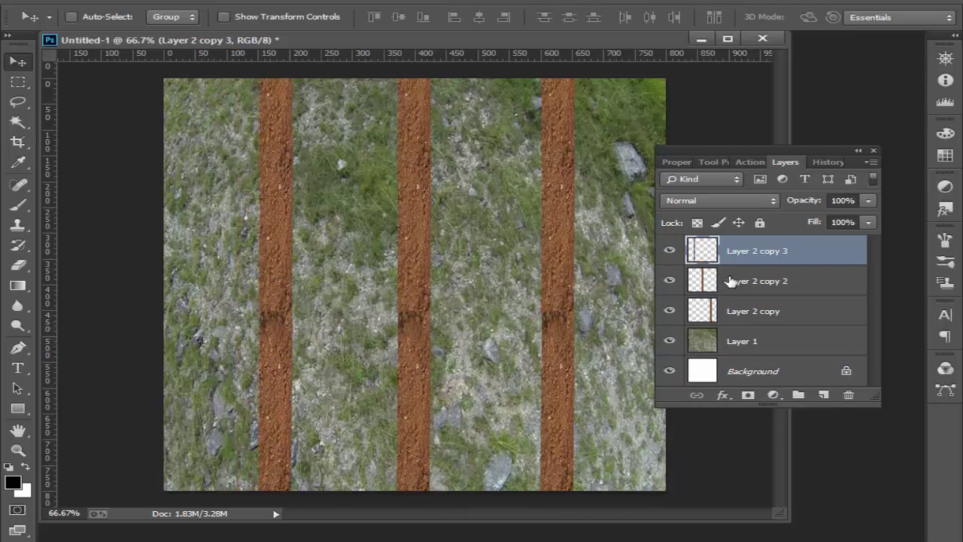
drag(711, 252, 823, 394)
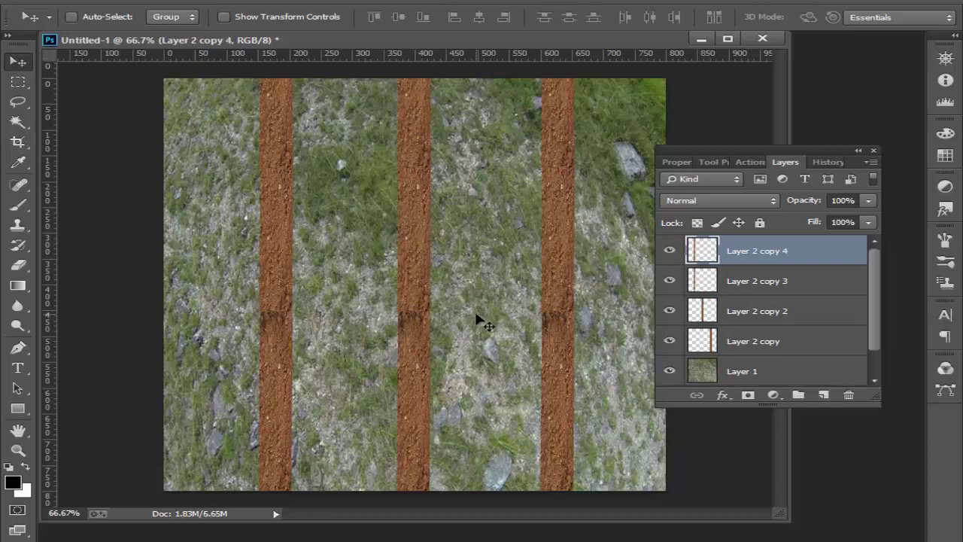
key(ctrl+t)
Rotate the new dirt strip exactly 90° to lie horizontally across the canvas and apply.
right_click(268, 188)
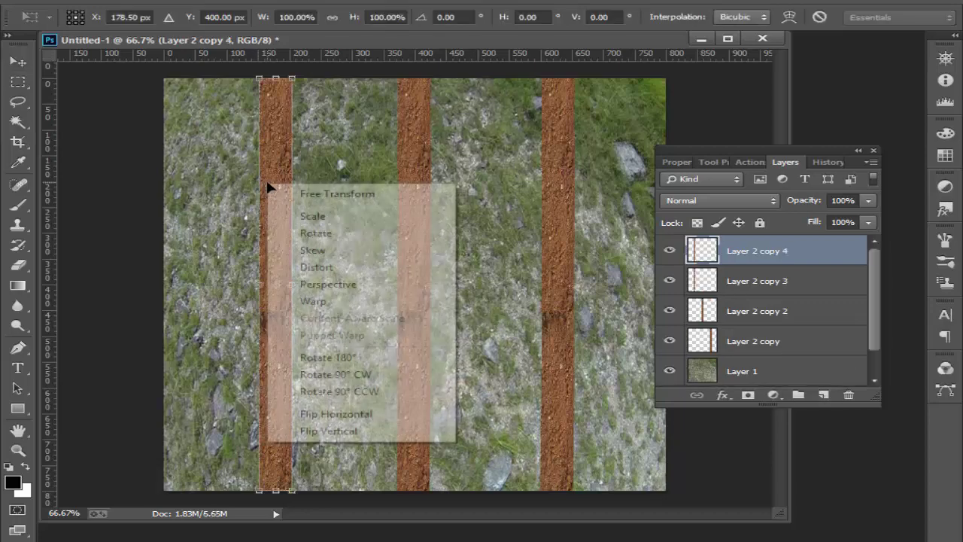
click(338, 241)
mouse_move(293, 79)
mouse_down()
mouse_move(449, 300)
mouse_move(546, 217)
mouse_up()
drag(734, 164, 791, 204)
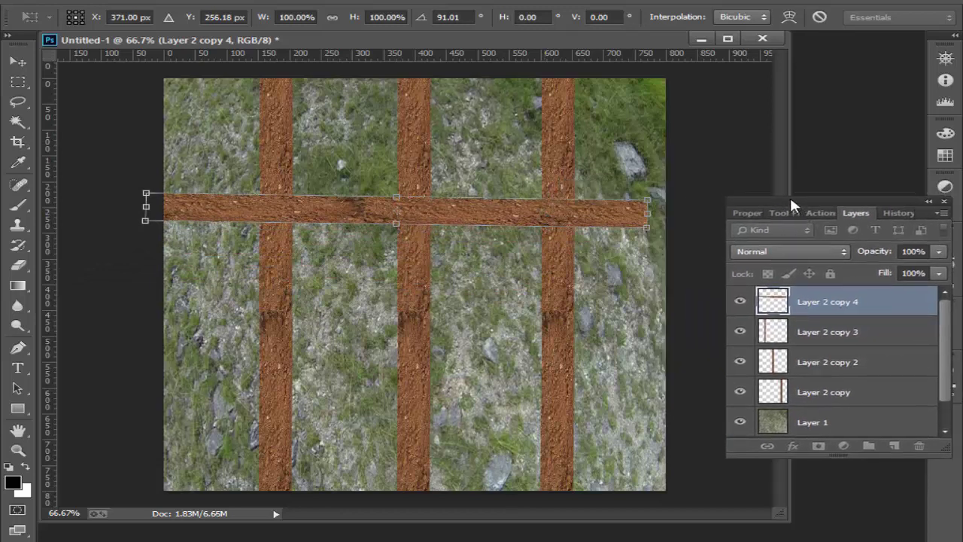
drag(644, 198, 649, 196)
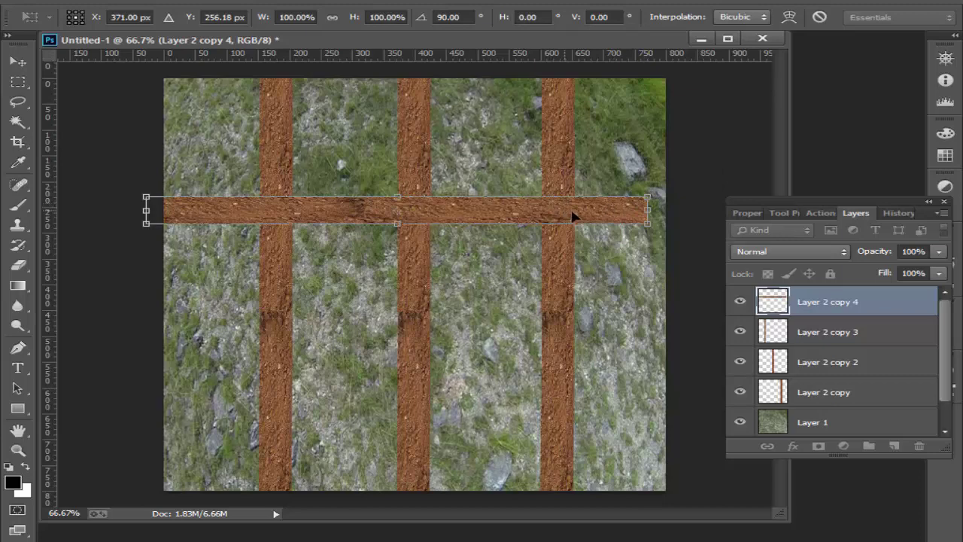
drag(572, 217, 586, 216)
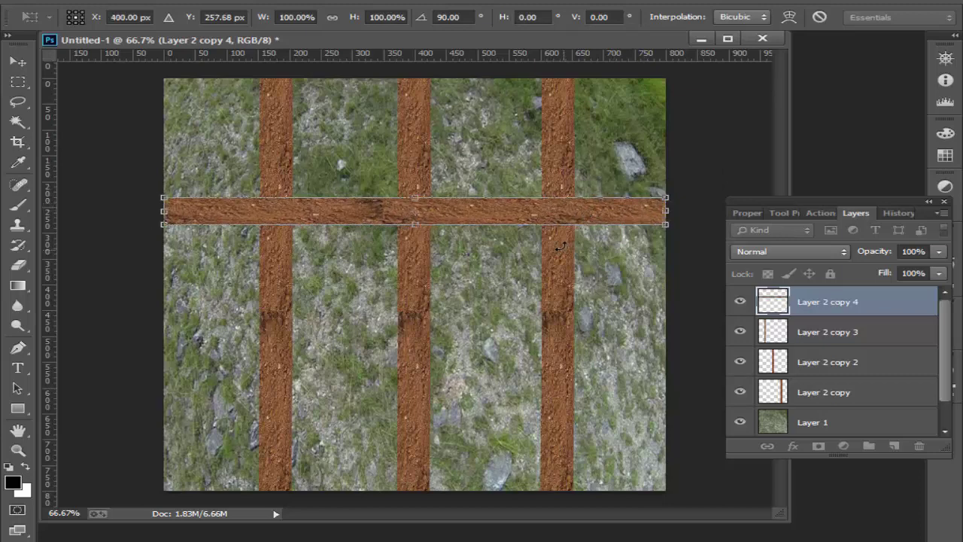
click(19, 68)
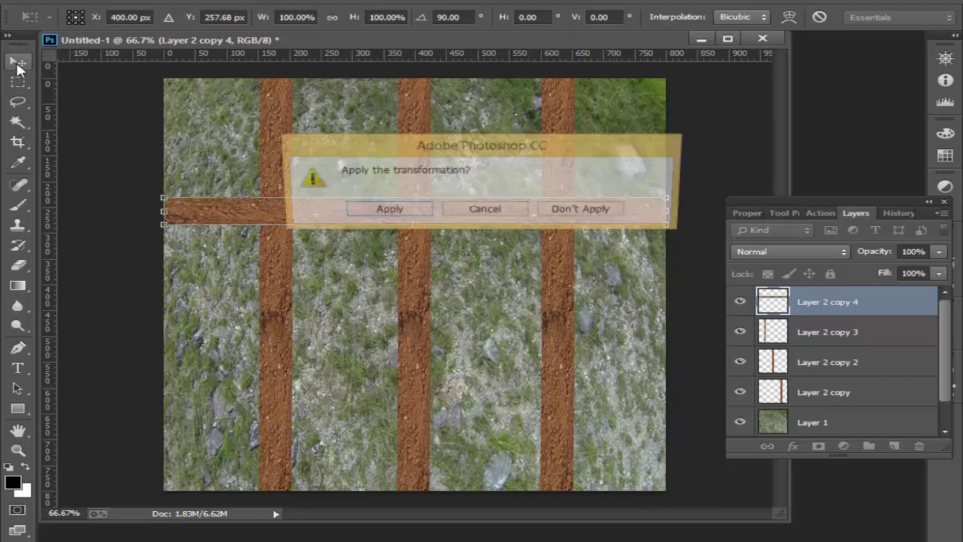
click(369, 210)
Duplicate the horizontal strip into the lower part and hide Layer 1 and Background.
mouse_move(789, 332)
mouse_down()
mouse_move(828, 370)
mouse_move(645, 334)
mouse_up()
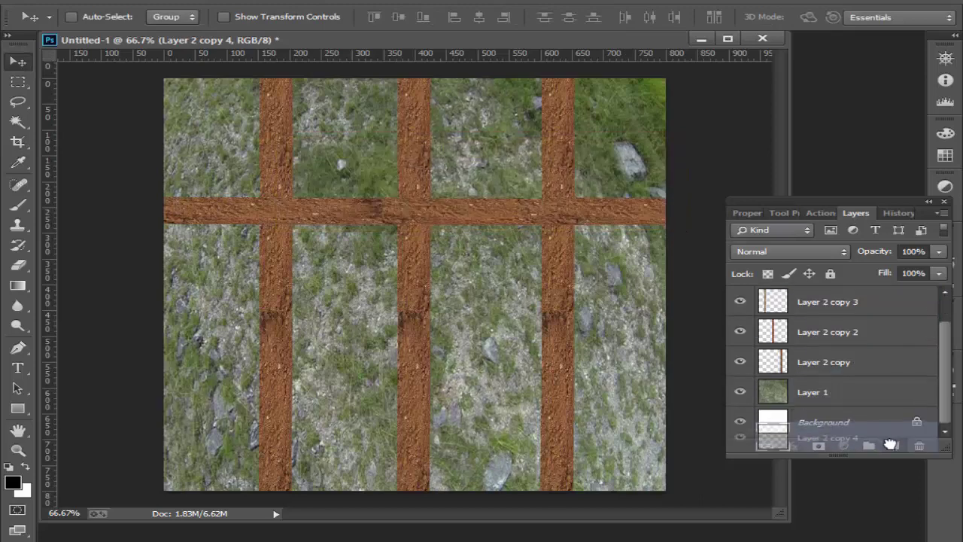
drag(485, 222, 480, 350)
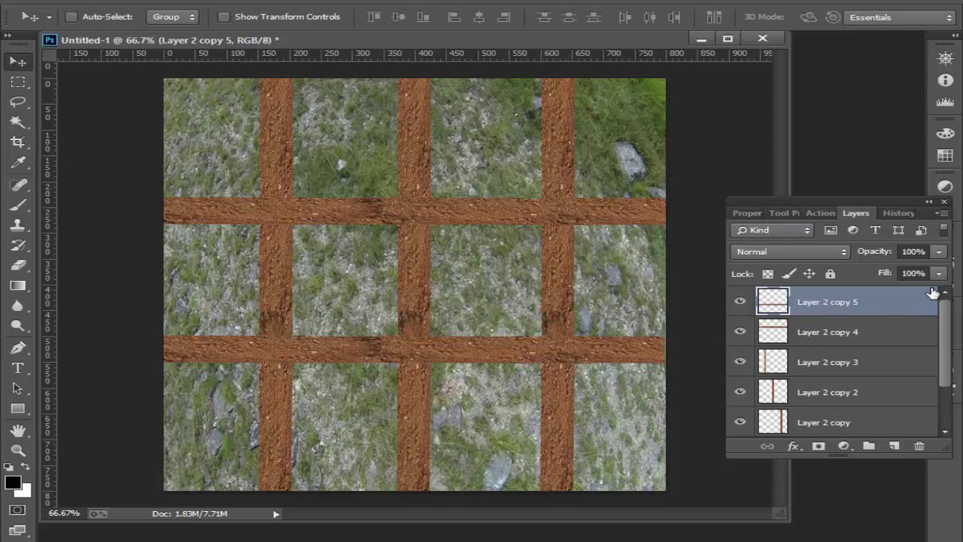
drag(945, 336, 960, 388)
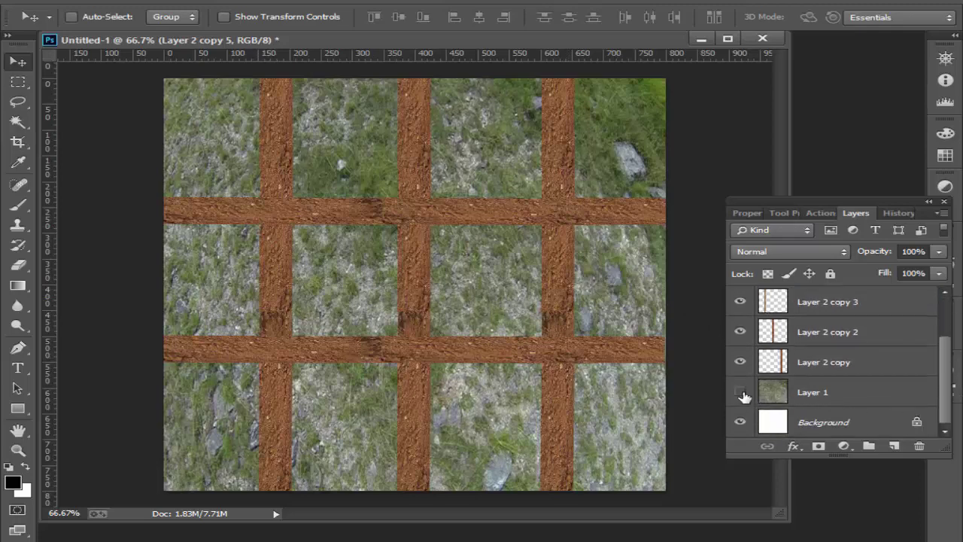
click(739, 422)
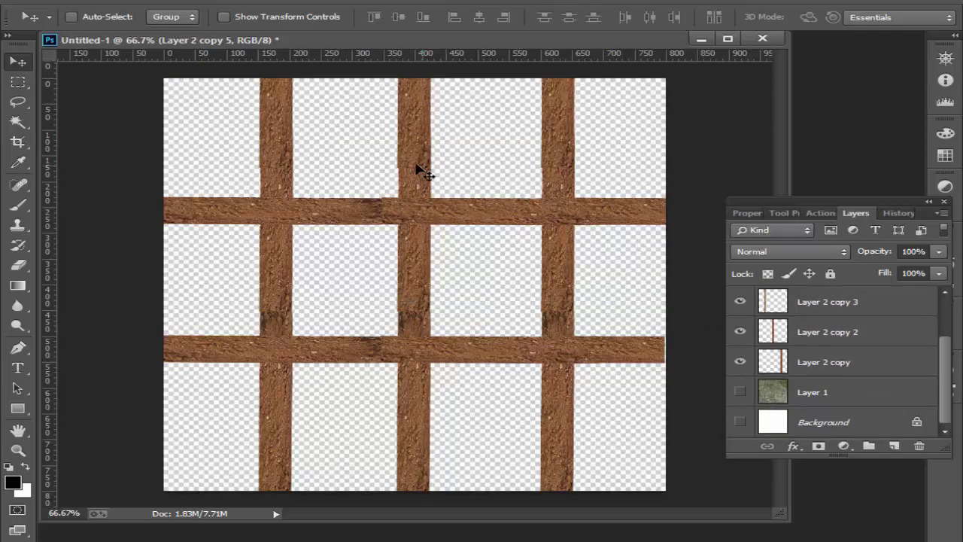
Merge the visible dirt strips into Layer 2 copy and show Background and Layer 1 again.
right_click(796, 361)
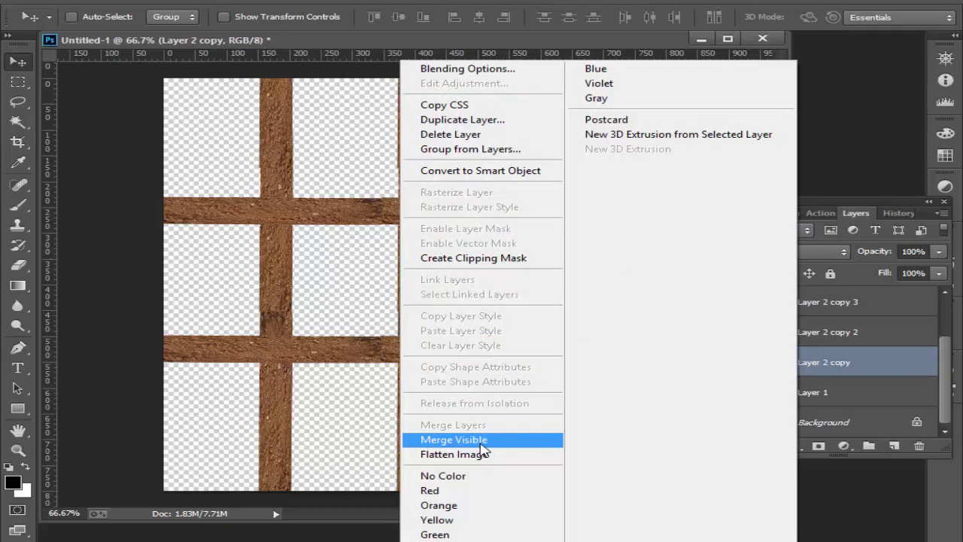
click(459, 439)
click(740, 362)
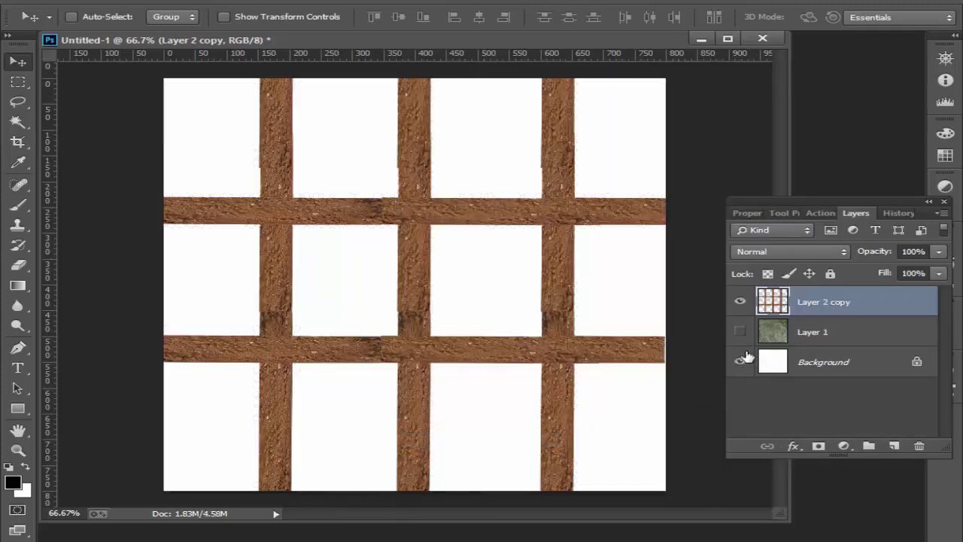
click(740, 332)
Try shifting the dirt grid, undo the move, and select the Blur tool.
drag(435, 361, 456, 345)
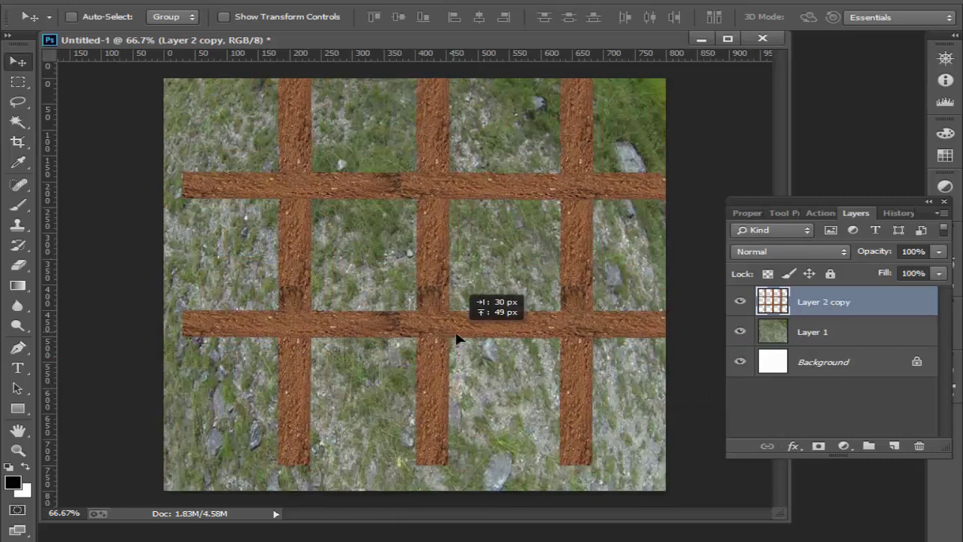
key(ctrl+z)
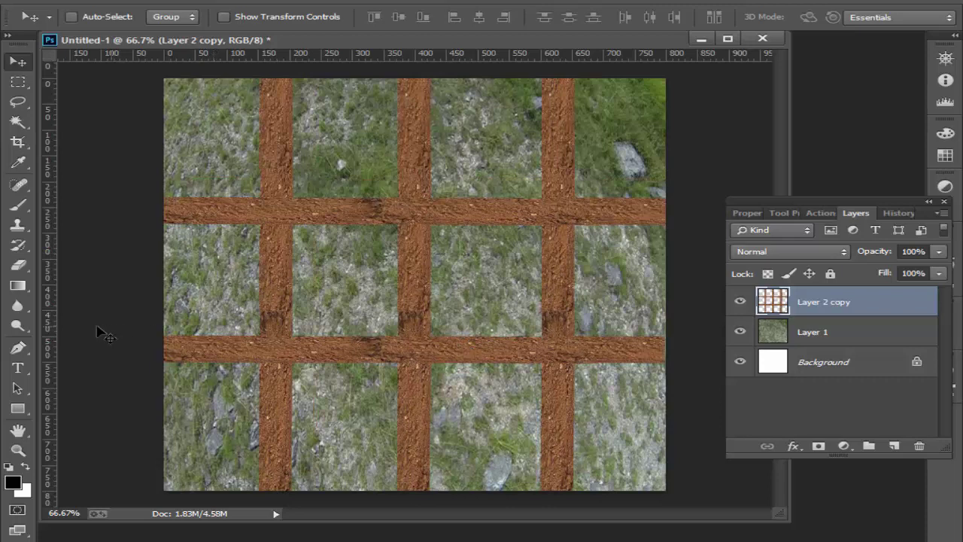
click(19, 305)
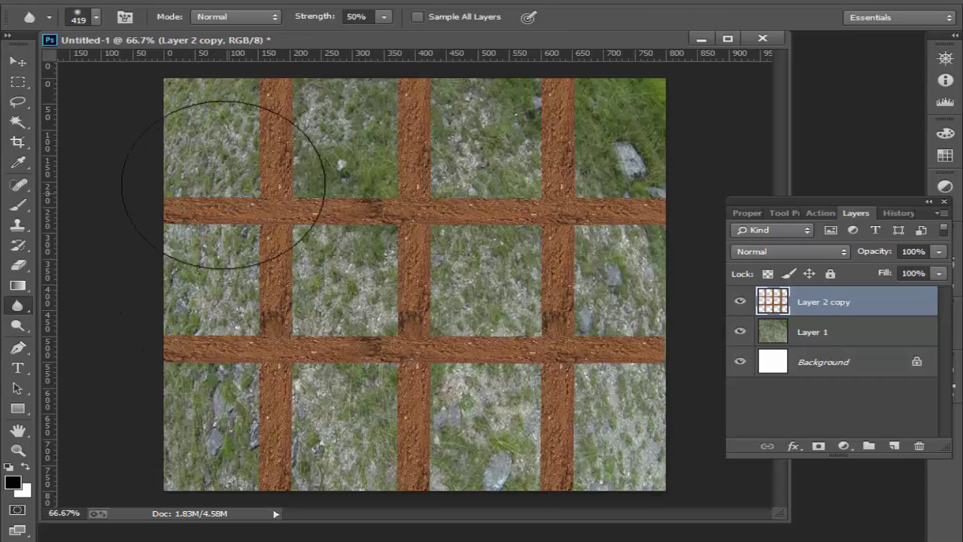
Set the Blur brush size to 153 px.
click(96, 17)
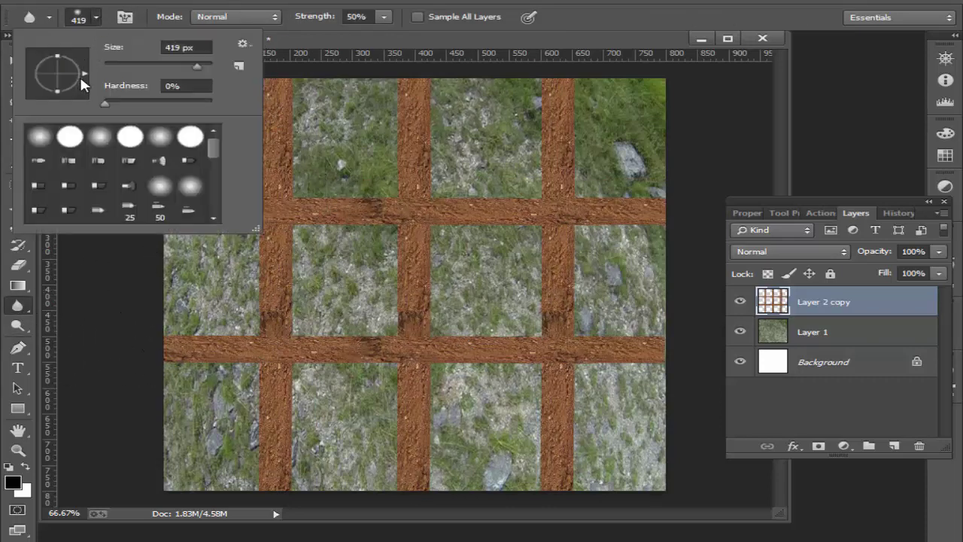
click(172, 64)
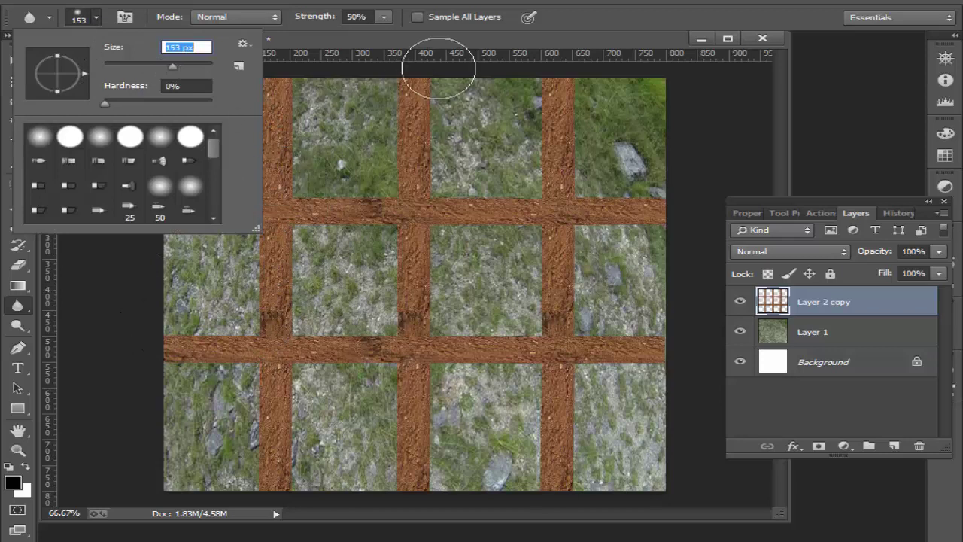
click(613, 15)
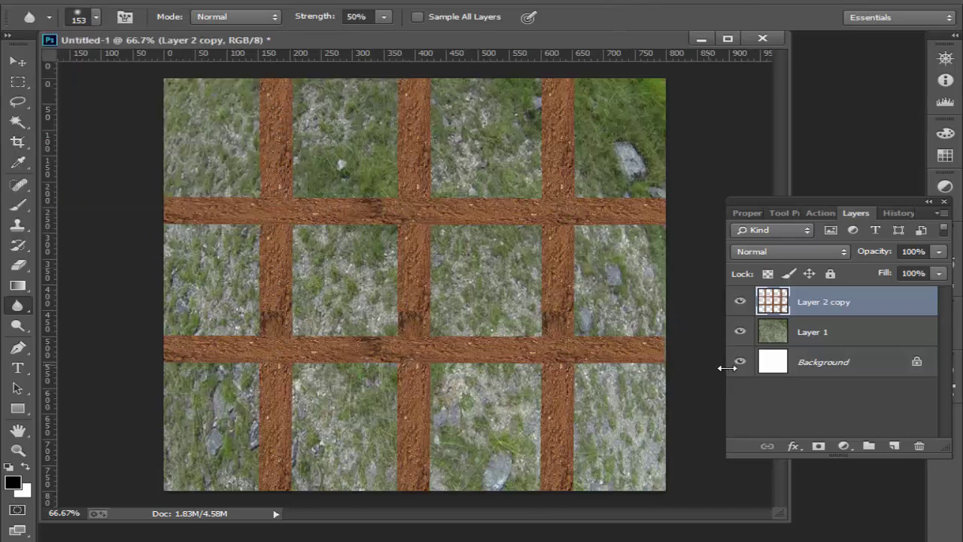
Merge the dirt grid layer down onto the grass layer.
right_click(786, 334)
right_click(813, 308)
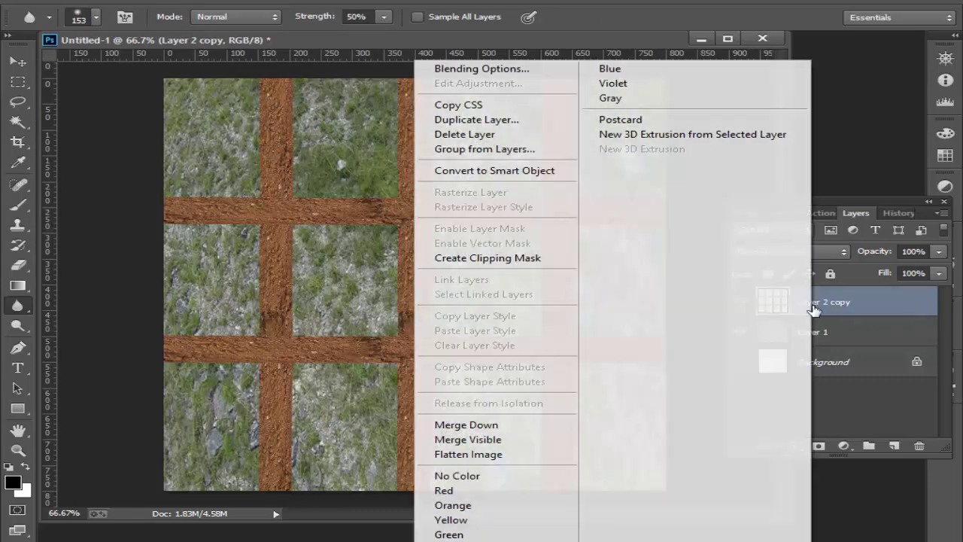
click(462, 425)
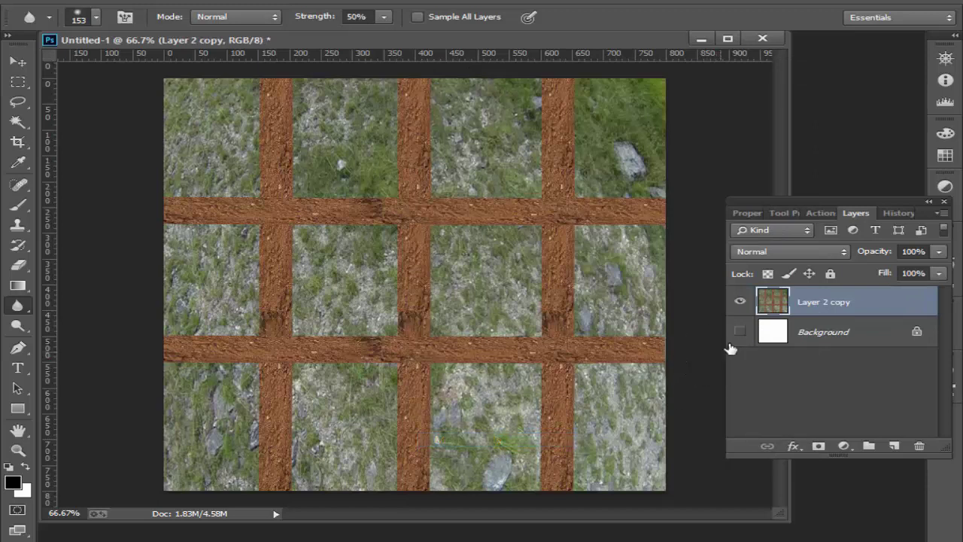
Blur the middle, left and right dirt strips so they blend into the grass.
mouse_move(412, 197)
mouse_down()
mouse_move(425, 100)
mouse_move(407, 310)
mouse_up()
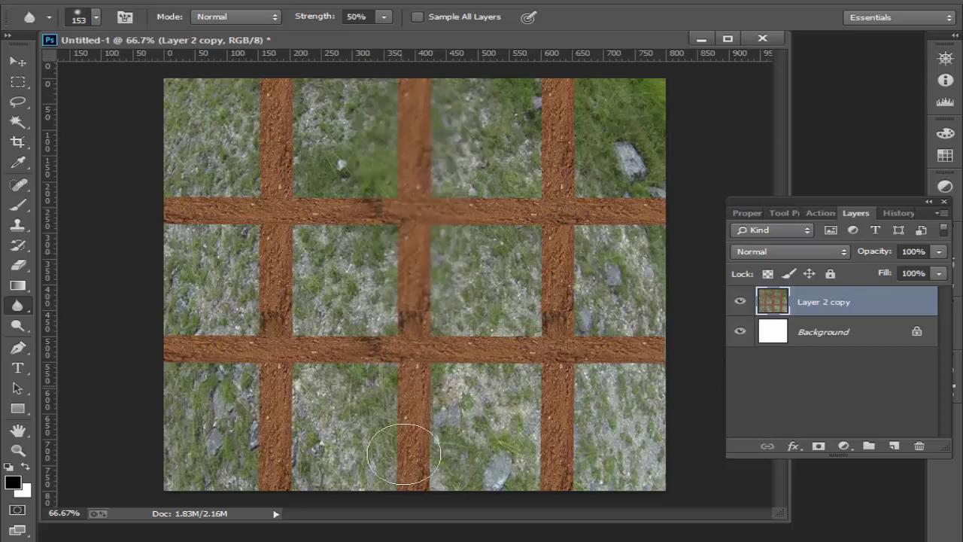
drag(294, 350, 286, 149)
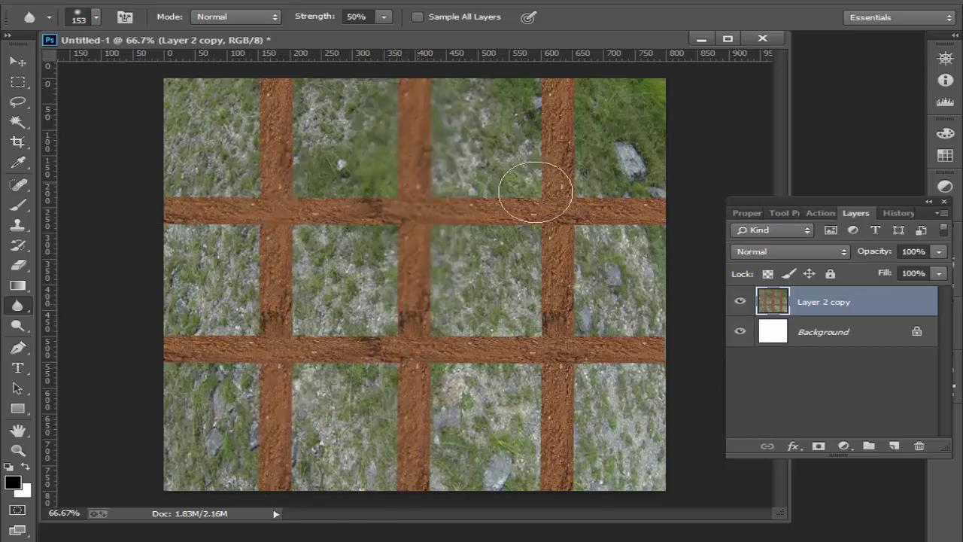
mouse_move(535, 192)
mouse_down()
mouse_move(527, 258)
mouse_move(606, 254)
mouse_up()
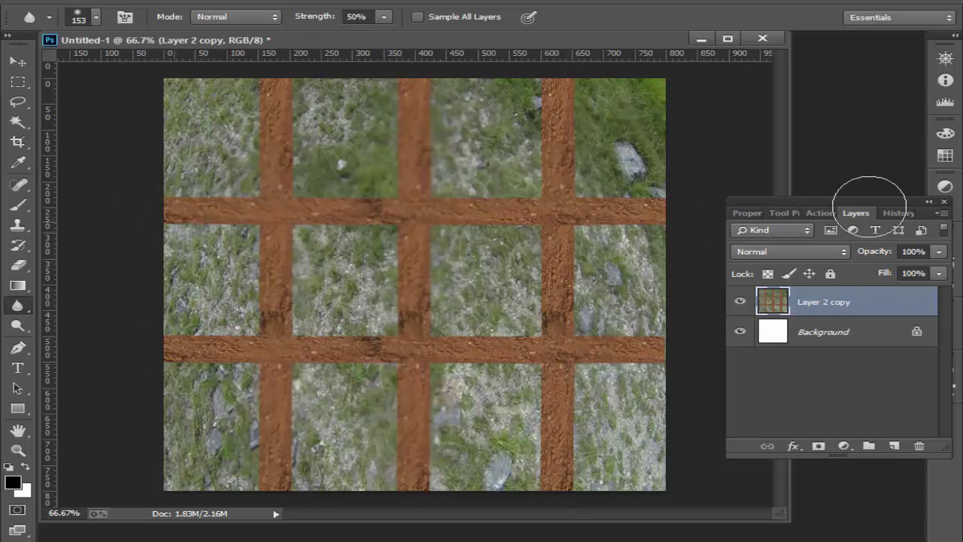
click(315, 2)
Open Filter > Liquify and set the Forward Warp brush size to 121.
click(374, 113)
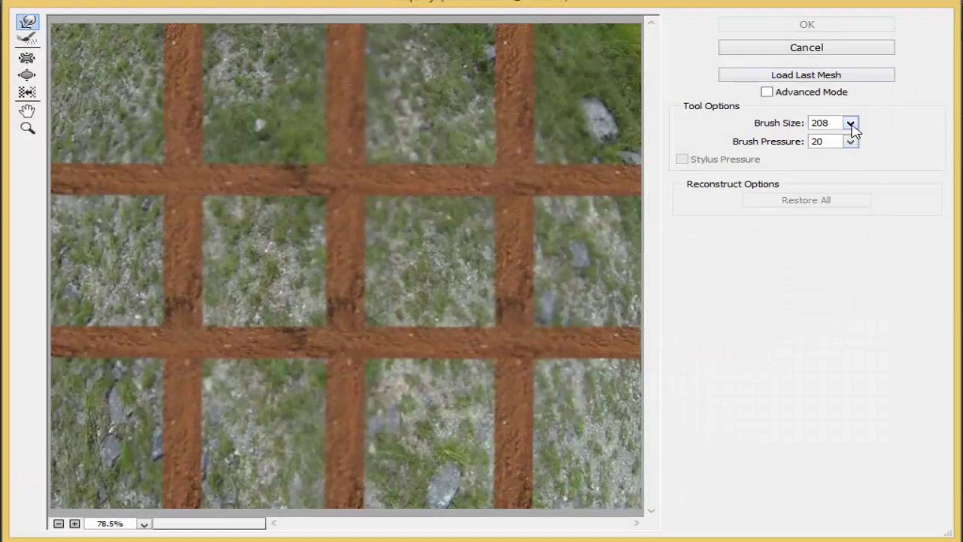
click(856, 125)
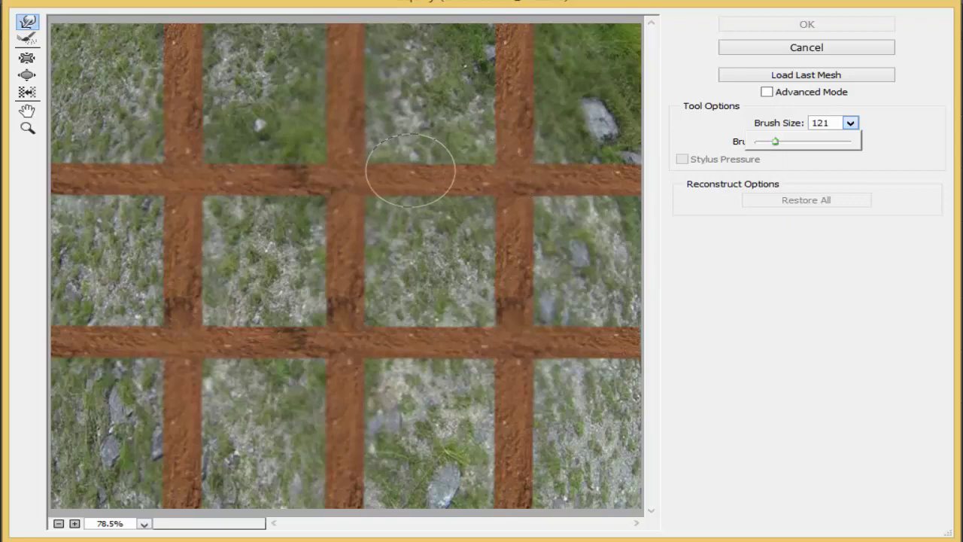
click(366, 51)
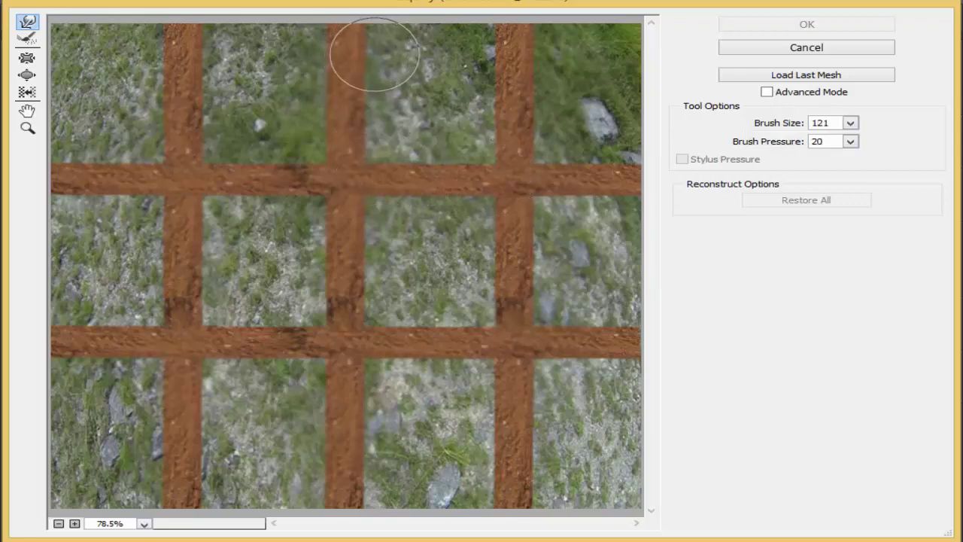
Warp the road edges and surrounding grass into wavy, irregular shapes, then apply Liquify.
mouse_move(366, 54)
mouse_down()
mouse_move(360, 166)
mouse_move(431, 188)
mouse_move(492, 133)
mouse_move(464, 193)
mouse_move(443, 161)
mouse_move(405, 188)
mouse_move(406, 233)
mouse_move(333, 301)
mouse_move(322, 291)
mouse_move(354, 255)
mouse_move(286, 259)
mouse_move(344, 225)
mouse_move(301, 221)
mouse_move(323, 312)
mouse_move(240, 350)
mouse_move(249, 408)
mouse_move(216, 300)
mouse_move(279, 334)
mouse_move(311, 387)
mouse_move(275, 383)
mouse_move(398, 344)
mouse_move(443, 301)
mouse_move(430, 323)
mouse_move(454, 333)
mouse_up()
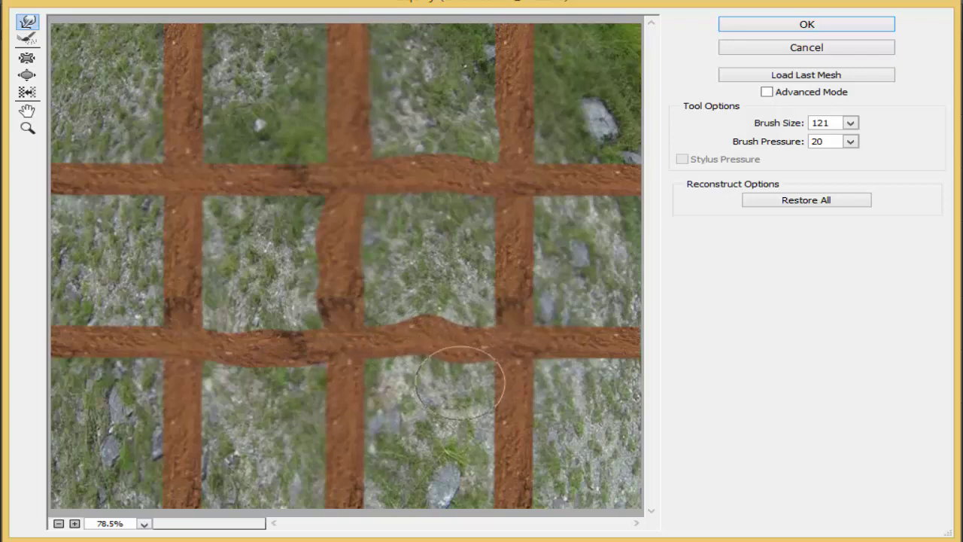
mouse_move(462, 376)
mouse_down()
mouse_move(522, 253)
mouse_move(572, 243)
mouse_move(520, 236)
mouse_move(516, 275)
mouse_move(494, 295)
mouse_move(584, 161)
mouse_move(602, 112)
mouse_up()
mouse_move(522, 80)
mouse_down()
mouse_move(569, 65)
mouse_move(548, 48)
mouse_up()
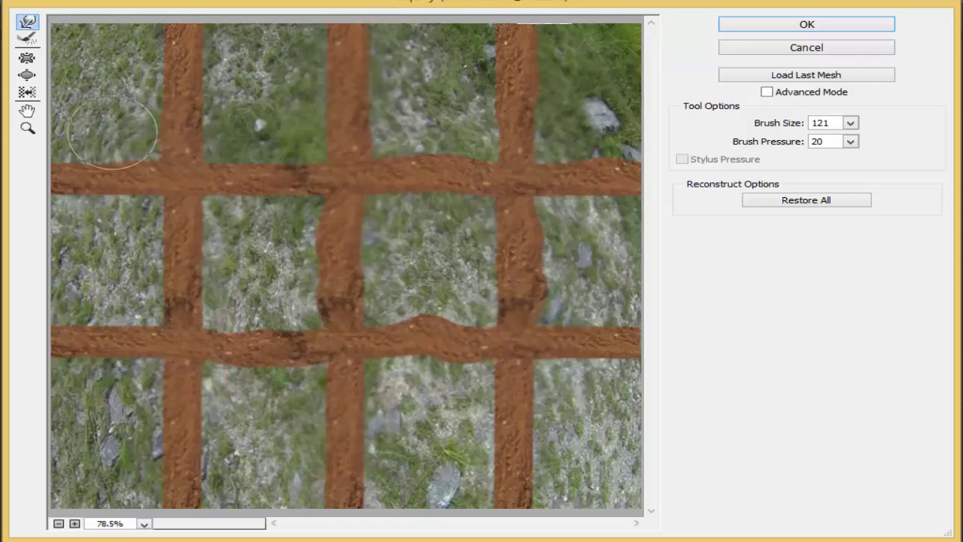
mouse_move(100, 170)
mouse_down()
mouse_move(133, 189)
mouse_move(81, 158)
mouse_move(87, 346)
mouse_move(105, 391)
mouse_move(82, 317)
mouse_move(105, 417)
mouse_move(146, 366)
mouse_move(163, 310)
mouse_move(271, 285)
mouse_move(226, 271)
mouse_move(183, 236)
mouse_move(199, 223)
mouse_move(97, 256)
mouse_move(173, 249)
mouse_up()
mouse_move(281, 353)
mouse_down()
mouse_move(318, 409)
mouse_move(311, 451)
mouse_move(237, 500)
mouse_move(334, 419)
mouse_move(354, 419)
mouse_move(395, 470)
mouse_move(444, 412)
mouse_move(511, 399)
mouse_move(579, 421)
mouse_move(510, 449)
mouse_move(519, 482)
mouse_move(549, 489)
mouse_move(527, 467)
mouse_move(471, 450)
mouse_move(374, 441)
mouse_move(421, 489)
mouse_move(371, 422)
mouse_move(448, 329)
mouse_up()
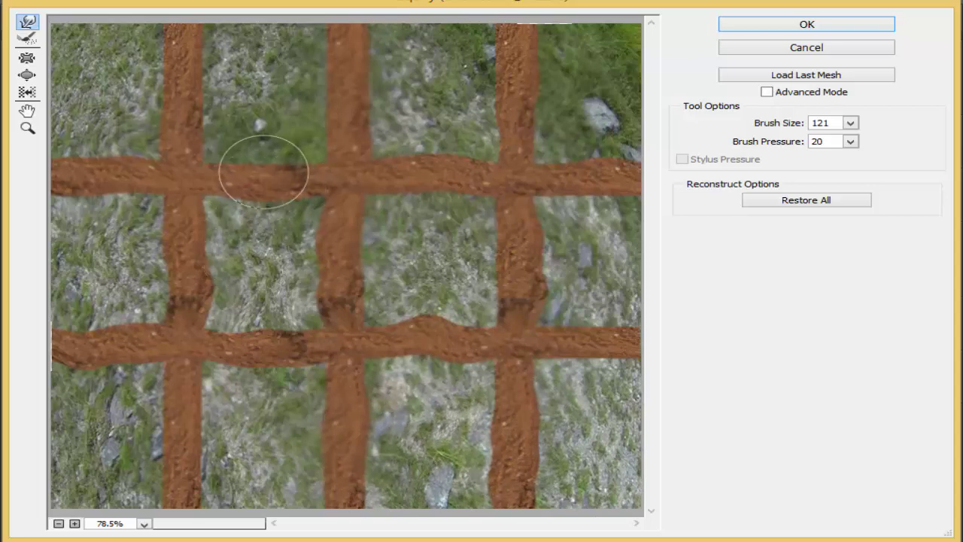
click(776, 31)
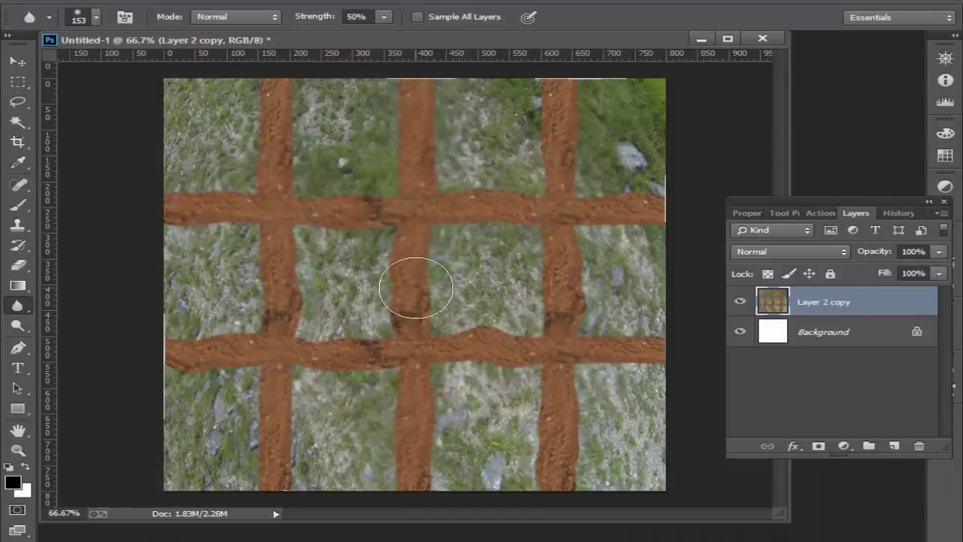
Scale the ground layer to about 101.5% wide and 101.6% tall, then nudge it left.
click(18, 61)
drag(451, 234, 451, 237)
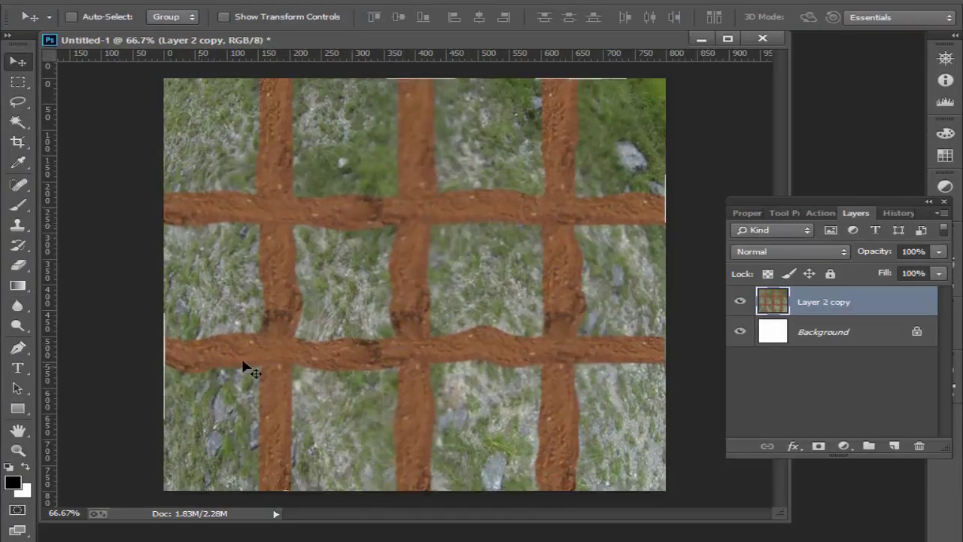
key(ctrl+t)
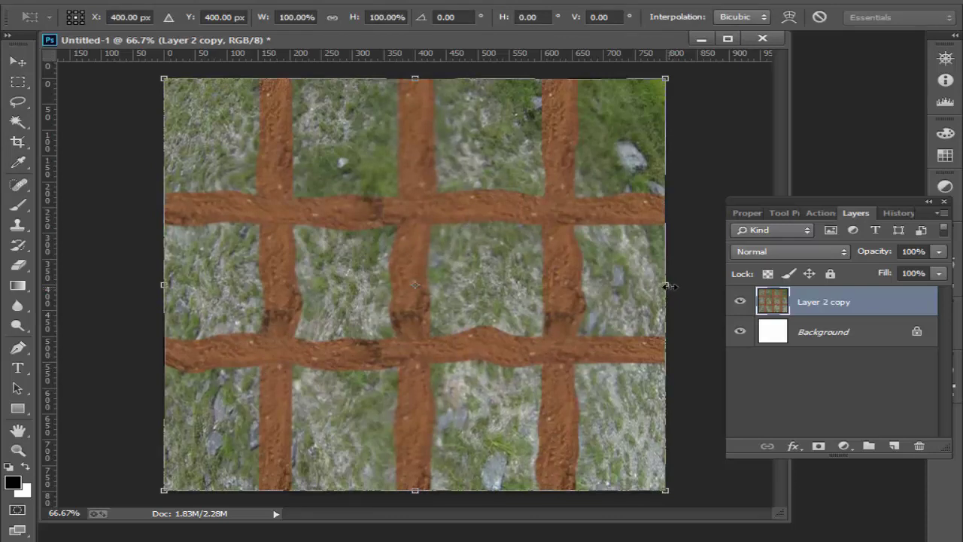
drag(672, 286, 674, 286)
drag(672, 286, 673, 286)
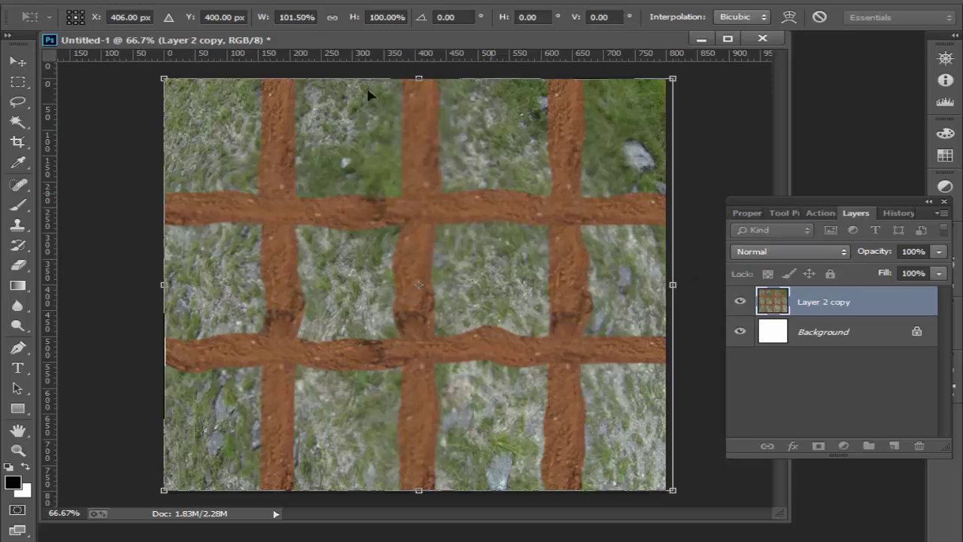
drag(418, 77, 445, 69)
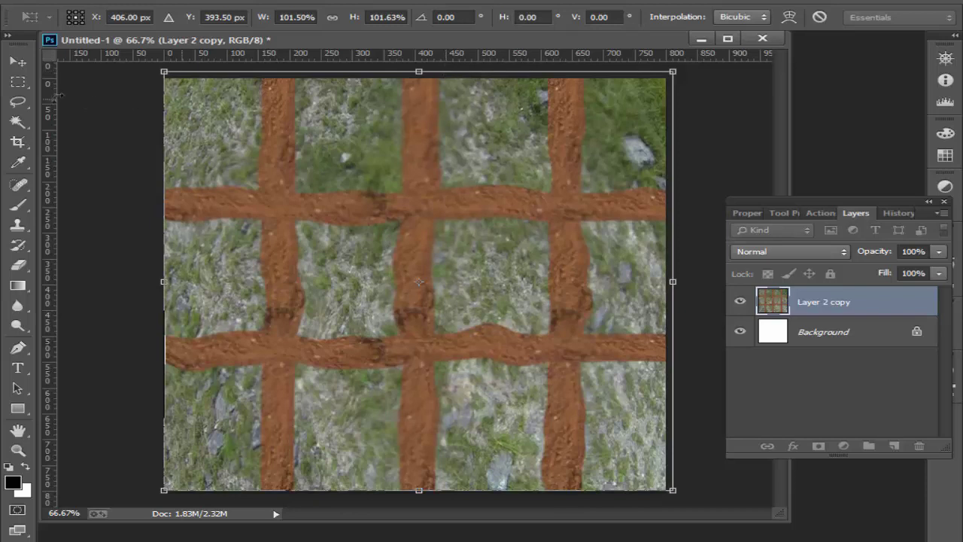
click(21, 66)
click(403, 213)
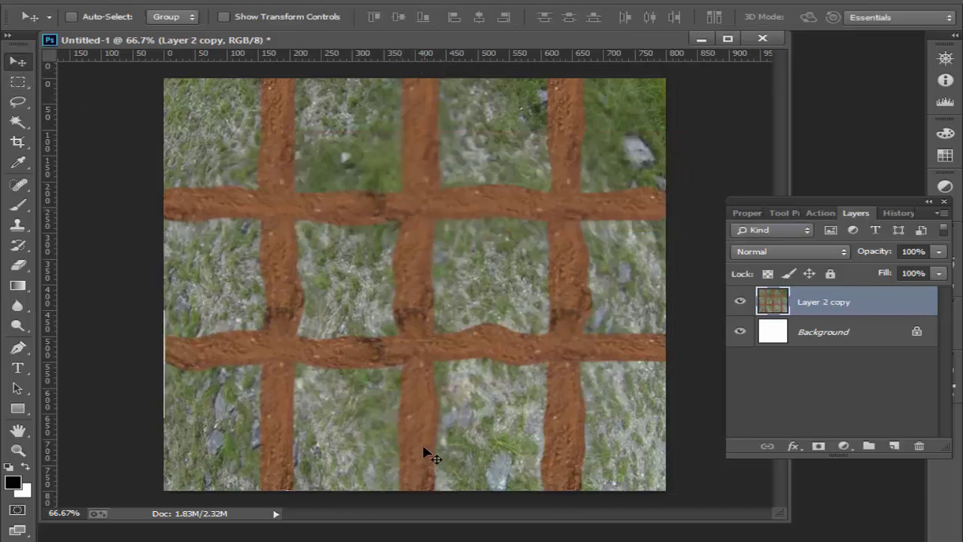
key(Left)
key(Left)
key(Left)
key(Left)
key(Left)
key(Left)
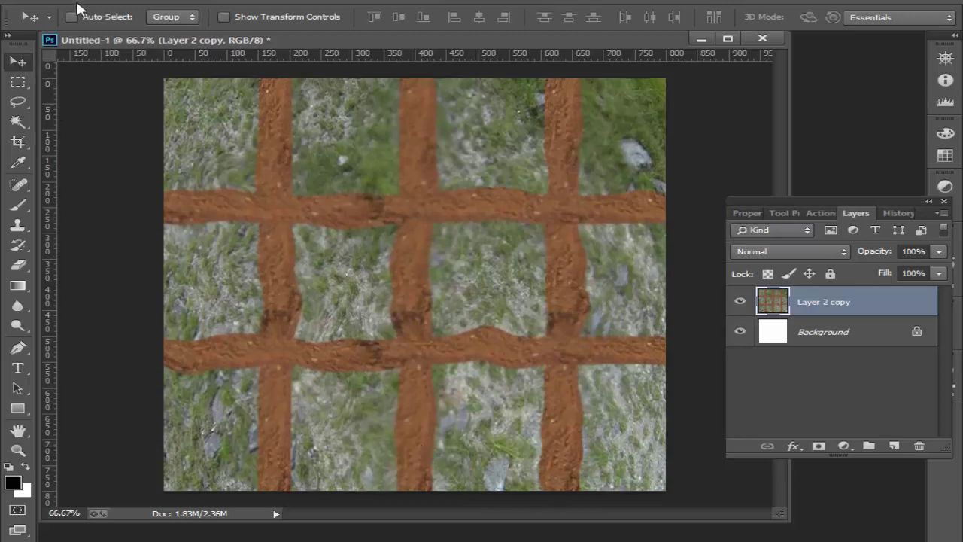
Save the texture to the Desktop as a JPEG named ground, accepting the JPEG options.
click(54, 2)
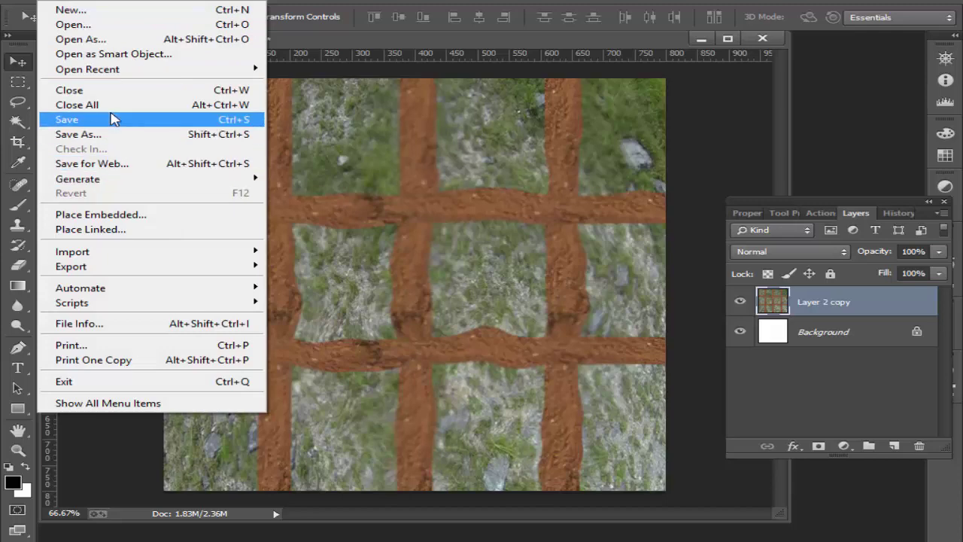
click(118, 134)
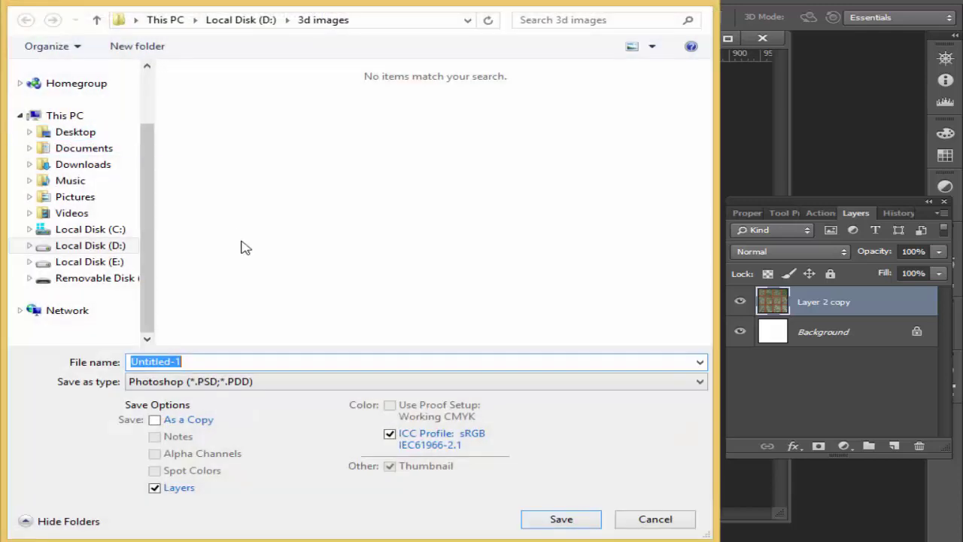
click(47, 134)
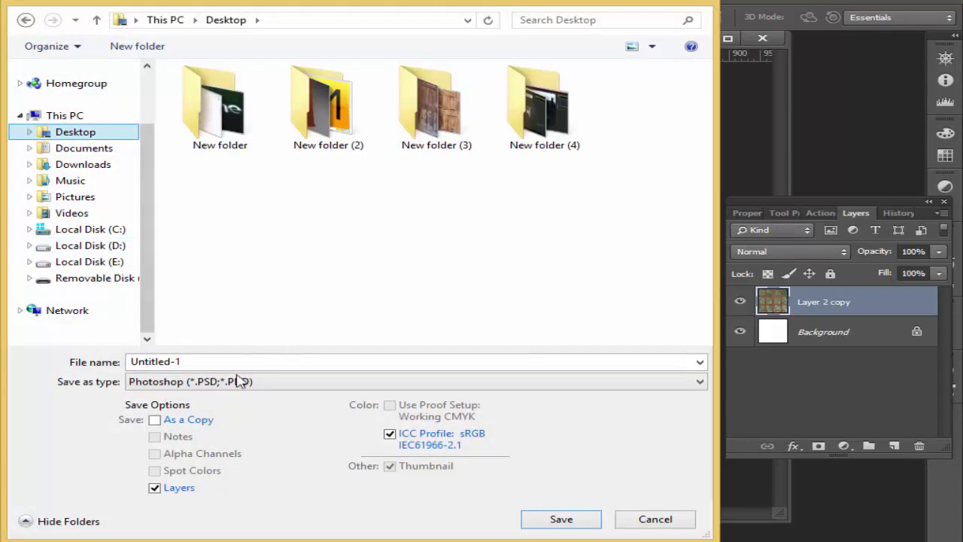
click(241, 382)
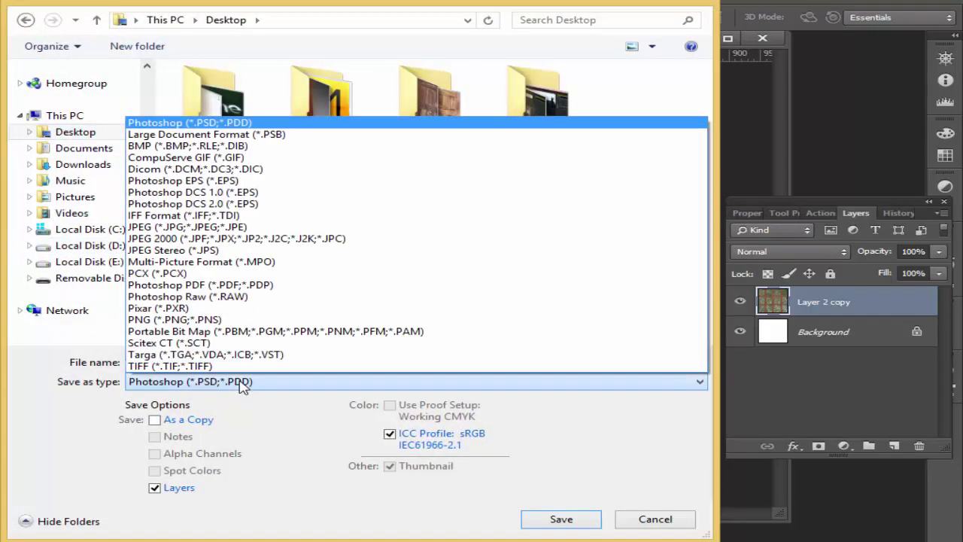
click(218, 226)
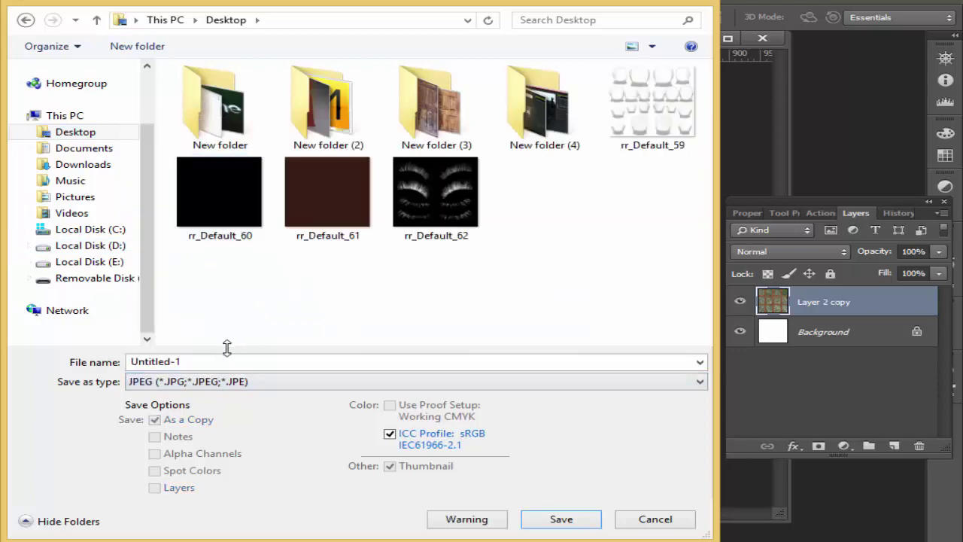
click(207, 361)
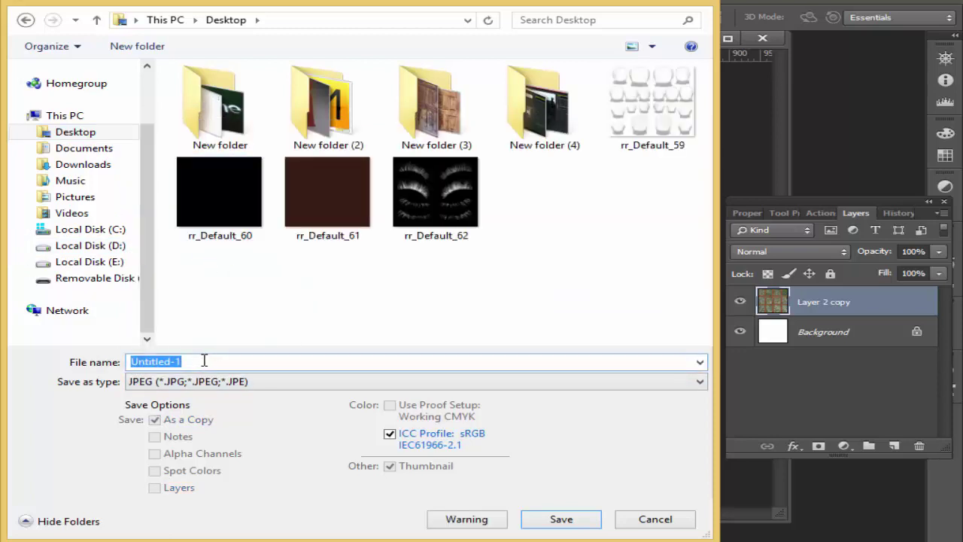
text(ground)
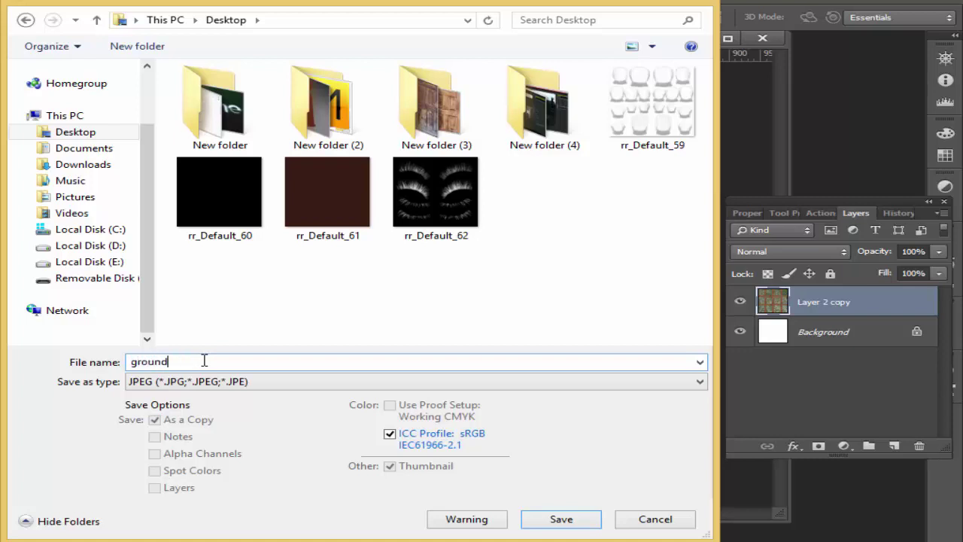
click(561, 523)
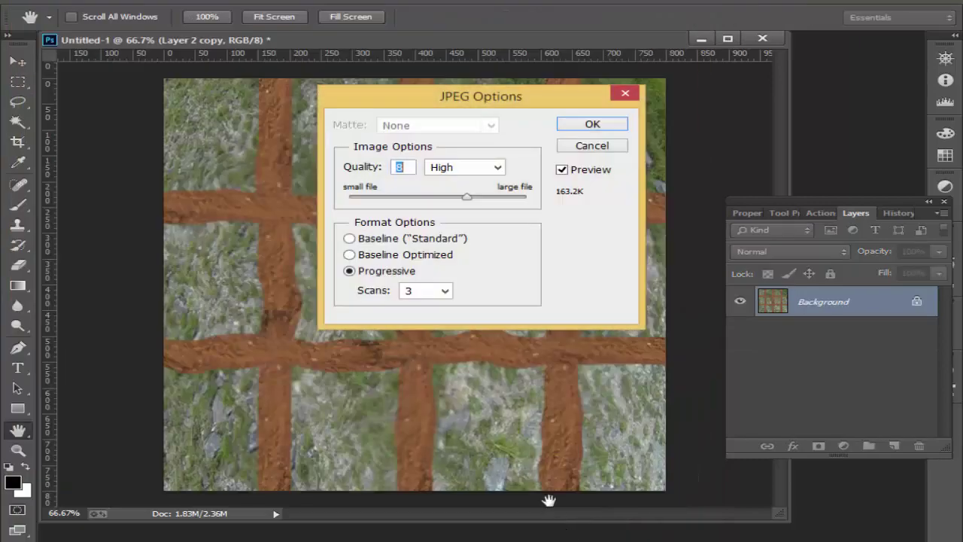
click(591, 127)
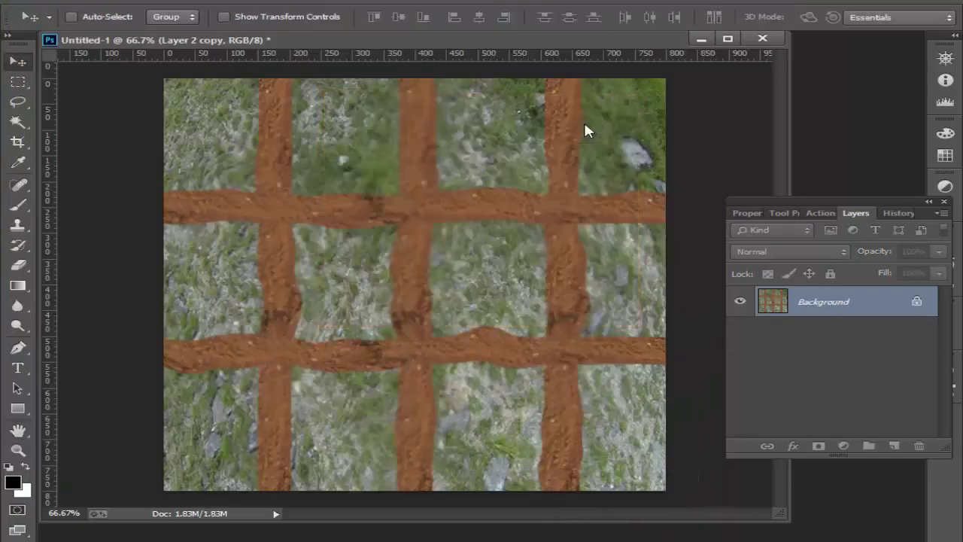
Close Untitled-1 without saving and return to the 3ds Max village scene.
click(761, 39)
click(456, 210)
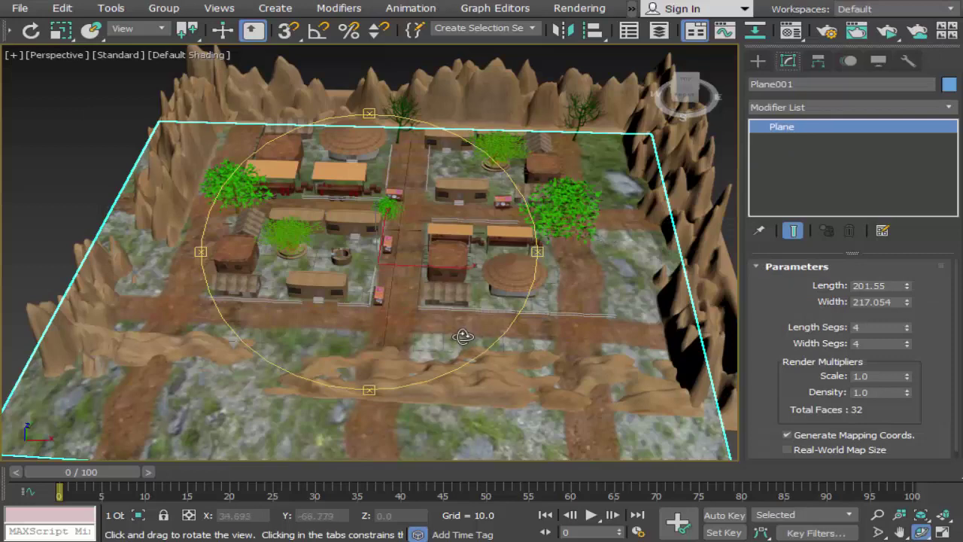
drag(462, 337, 451, 319)
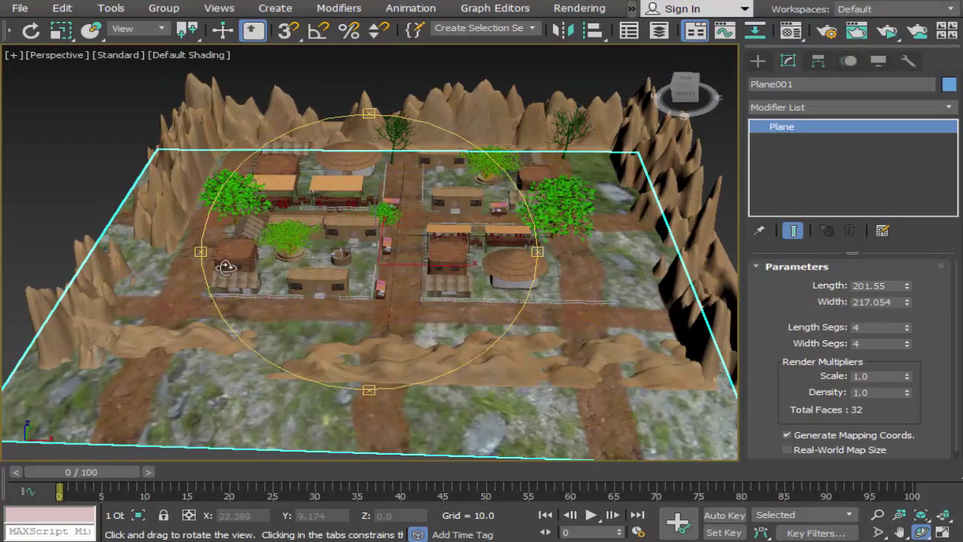
Reset 3ds Max to an empty scene, discarding unsaved changes.
click(30, 11)
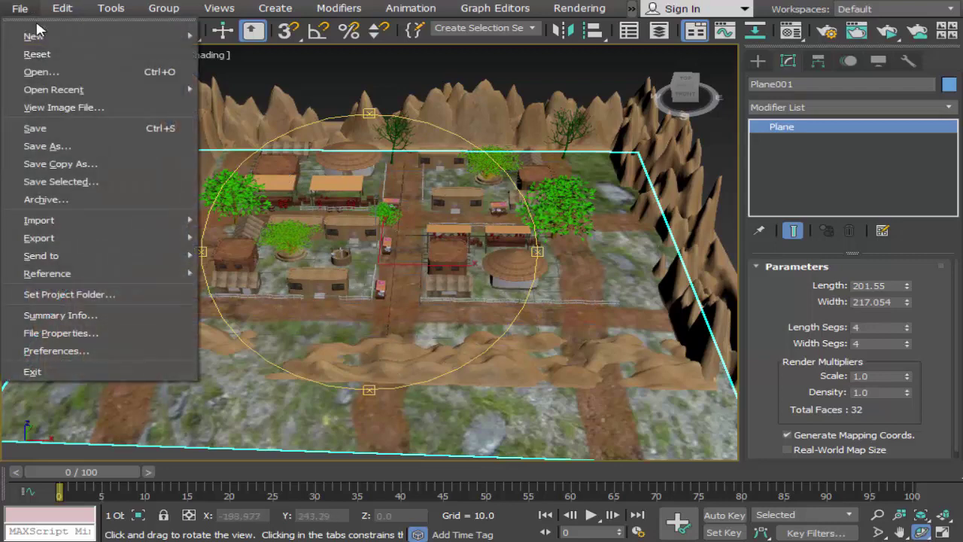
click(63, 60)
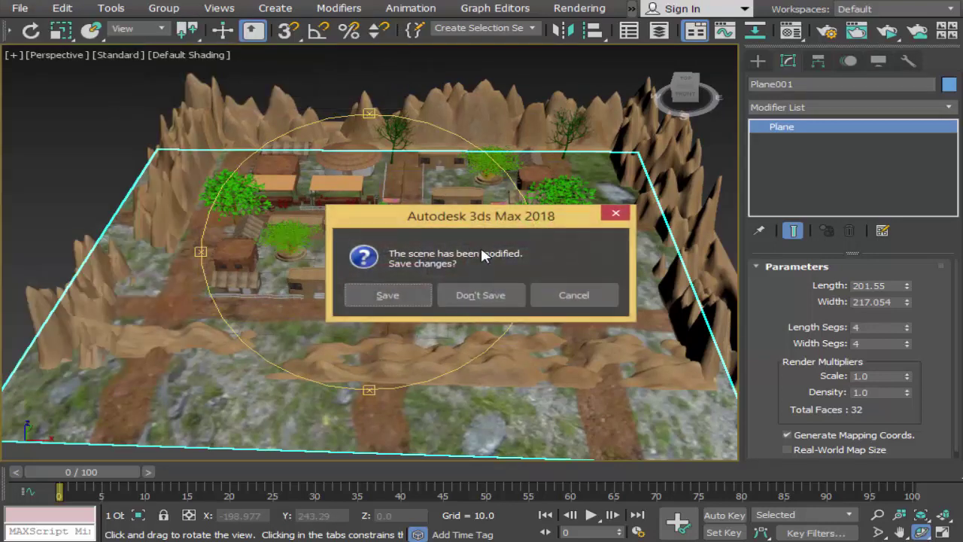
click(451, 293)
click(421, 293)
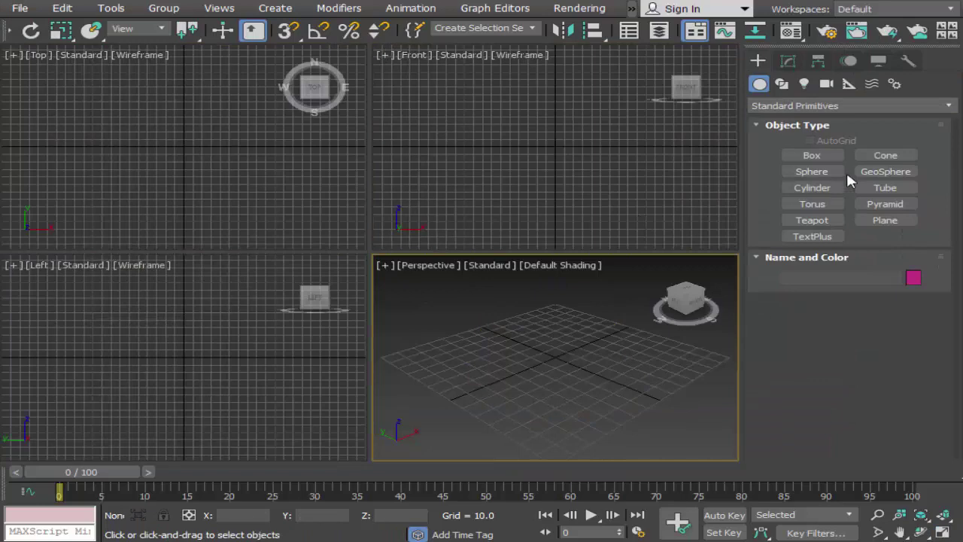
Draw a 199.483 × 225.323 ground plane in the Top viewport.
click(885, 220)
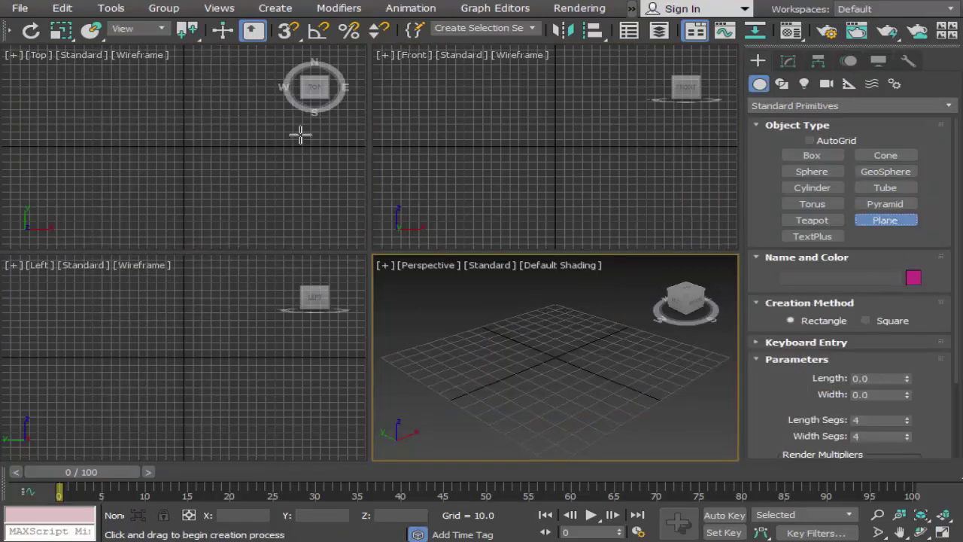
drag(112, 84, 320, 235)
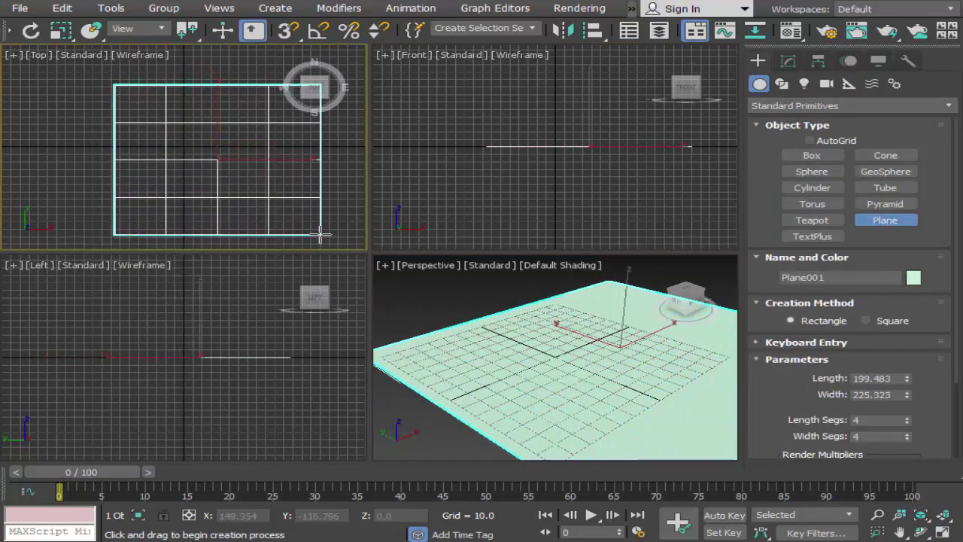
scroll(946, 419, down, 2)
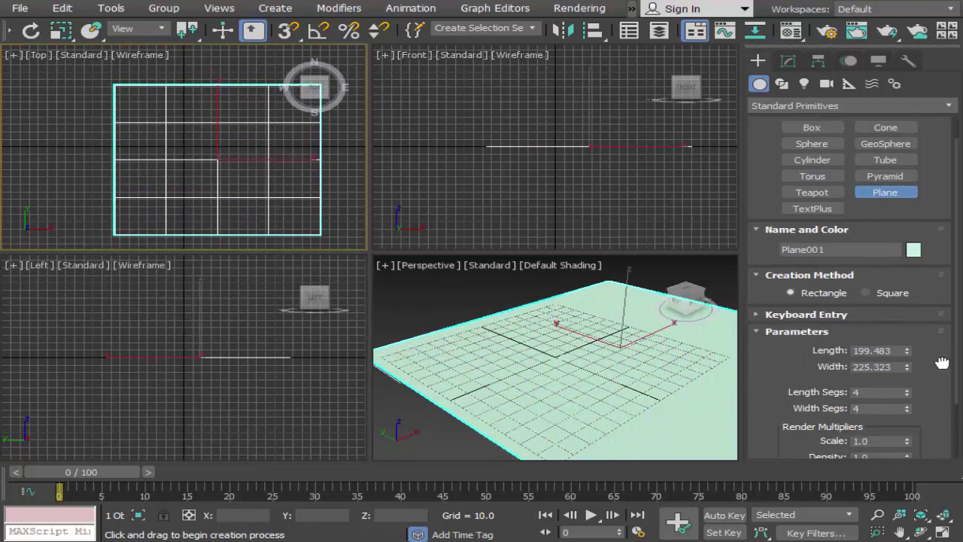
scroll(946, 419, down, 1)
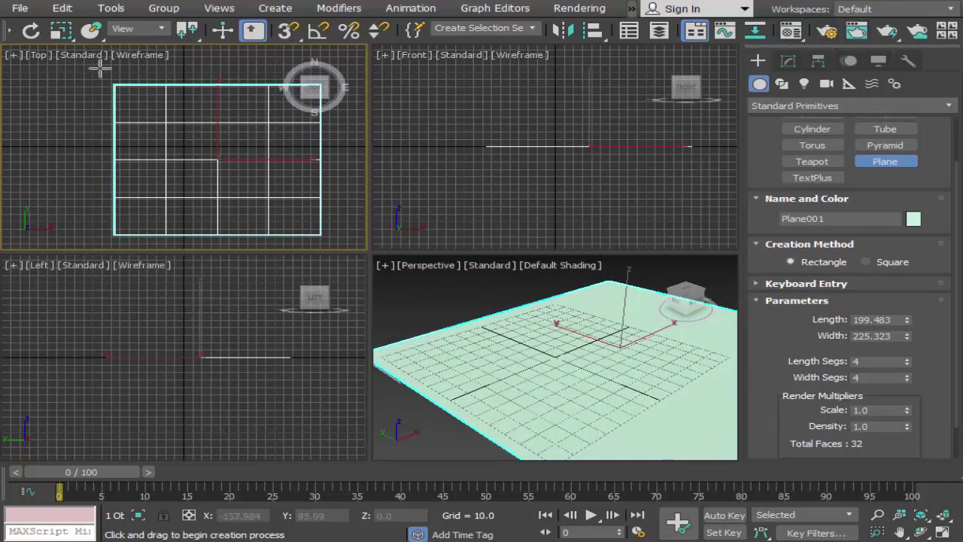
Set the Top viewport to Facets shading and bring up the Material Editor.
click(143, 55)
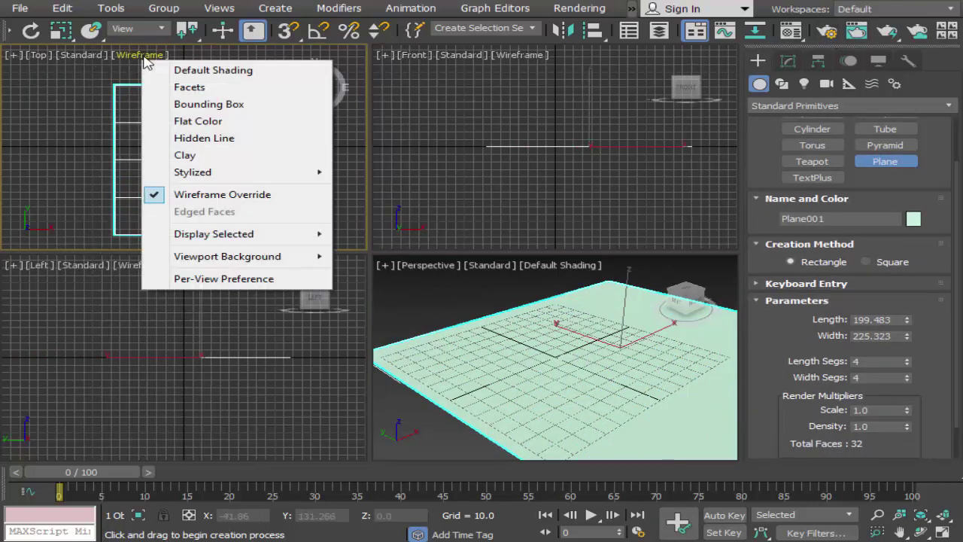
click(227, 90)
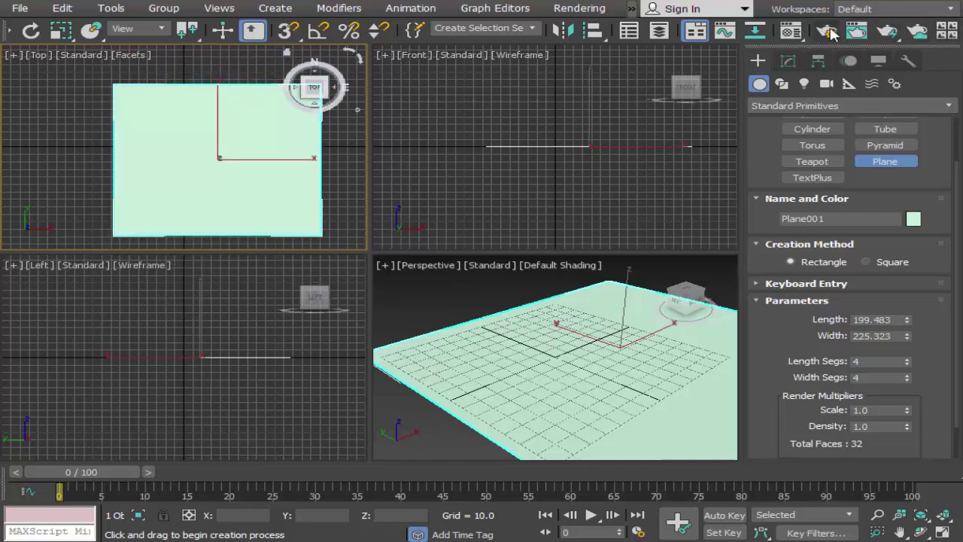
click(791, 31)
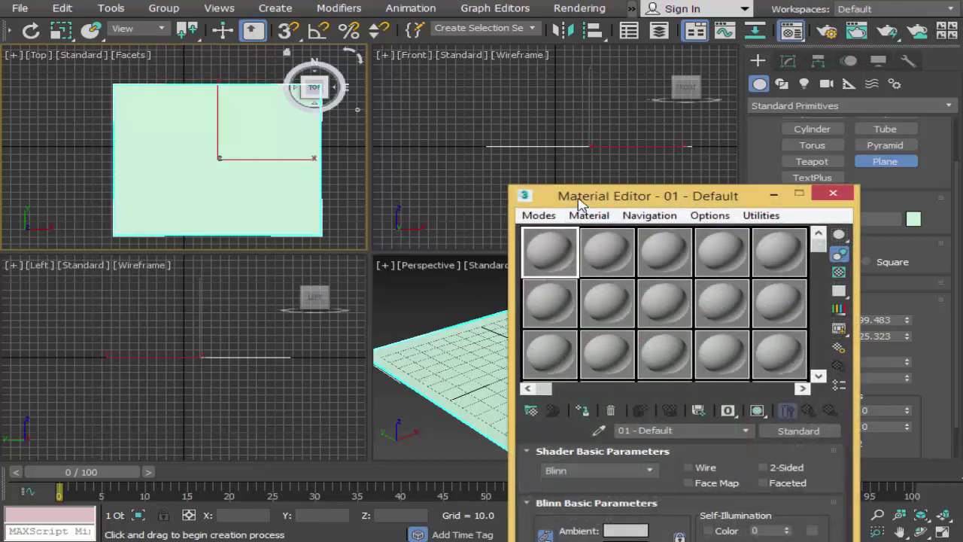
drag(576, 201, 441, 73)
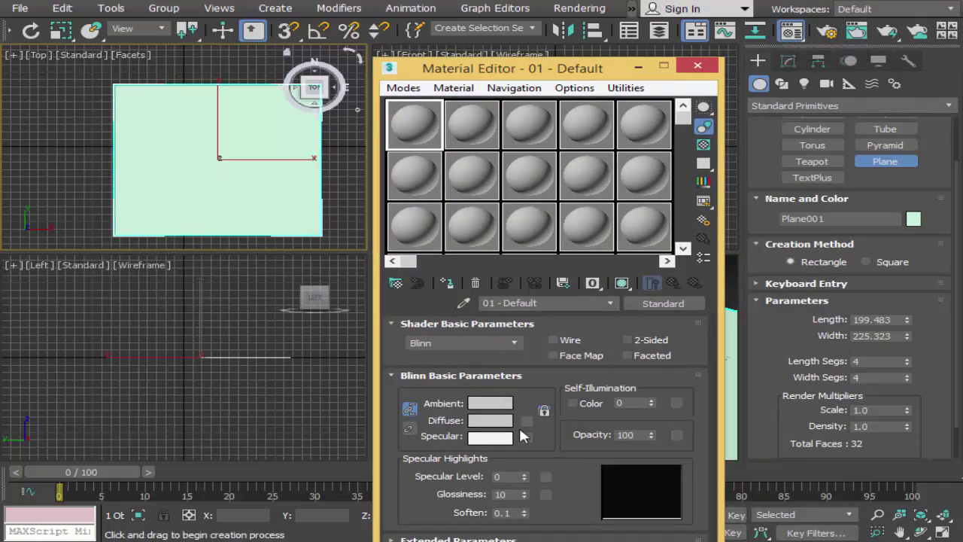
Load ground.jpg from the Desktop as a Bitmap diffuse map.
click(526, 420)
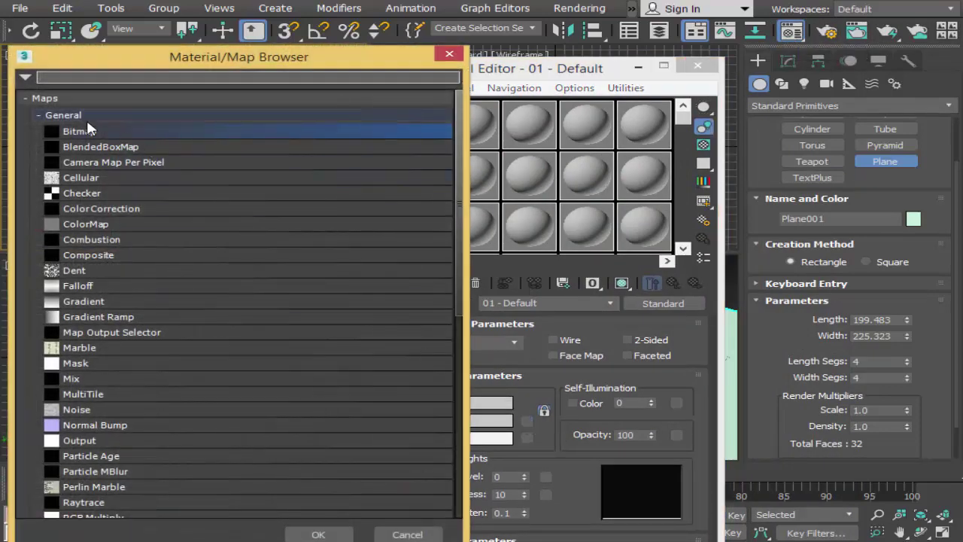
double_click(89, 140)
click(65, 146)
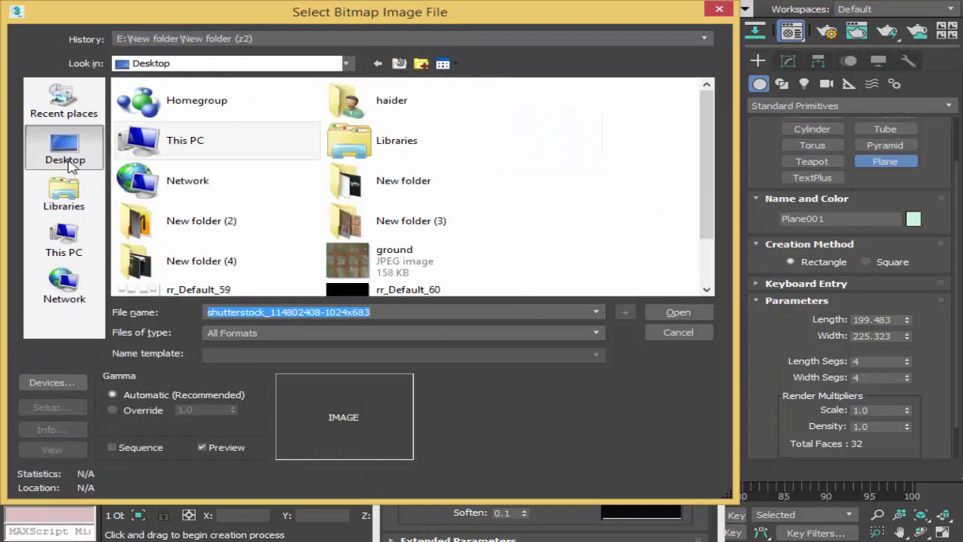
click(421, 260)
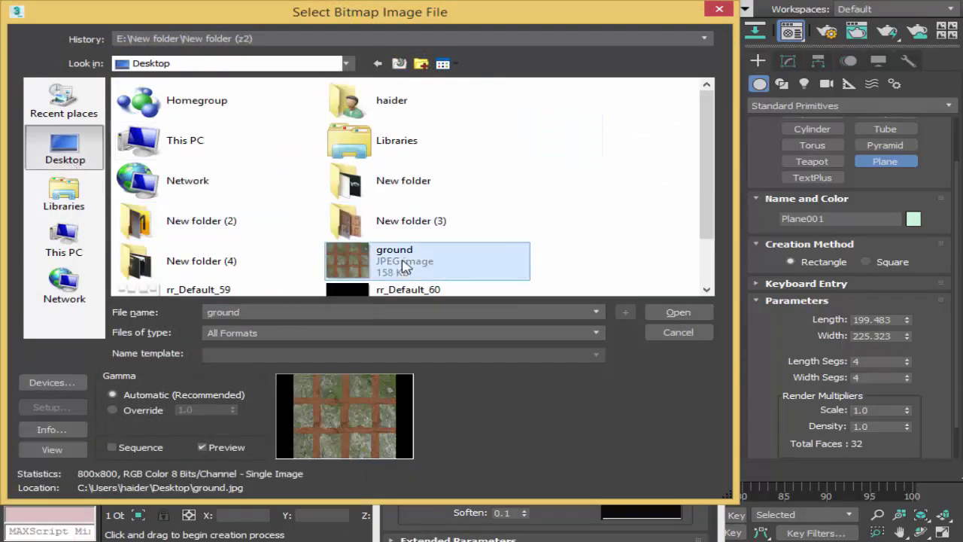
click(677, 312)
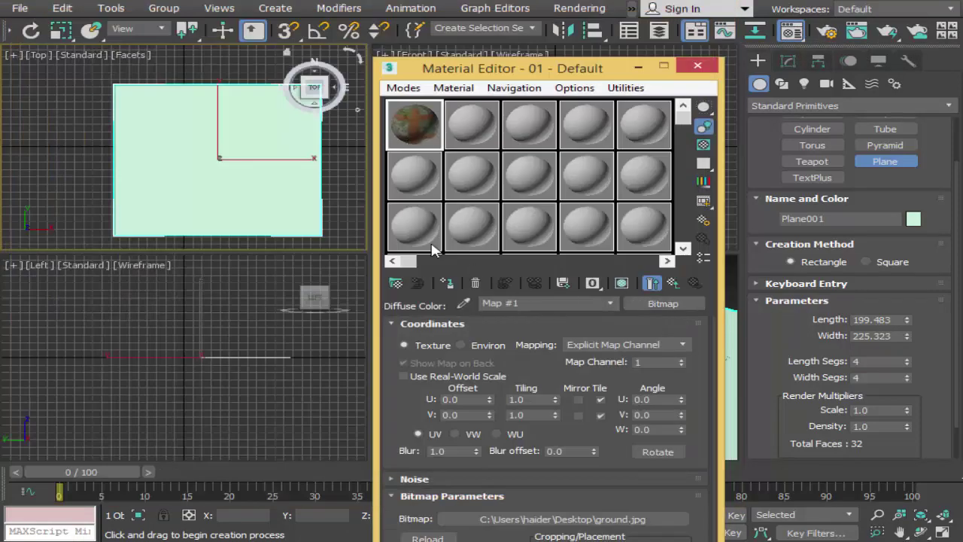
Assign the material to Plane001 and show its texture shaded in the viewport.
click(446, 283)
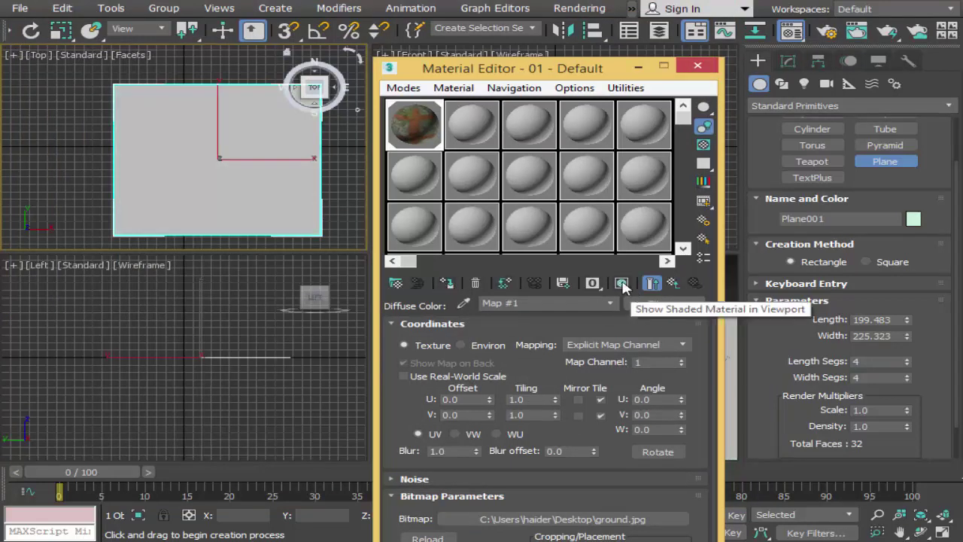
click(593, 284)
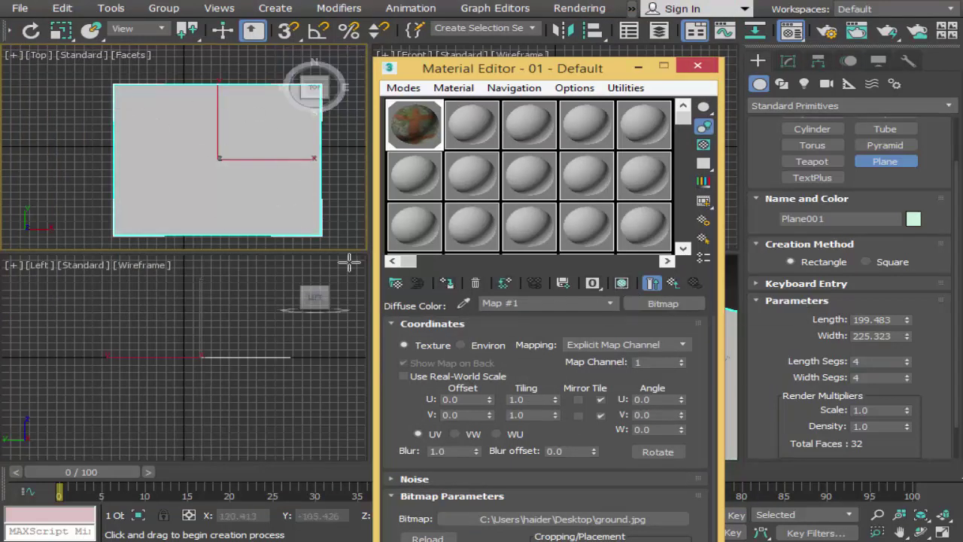
click(620, 283)
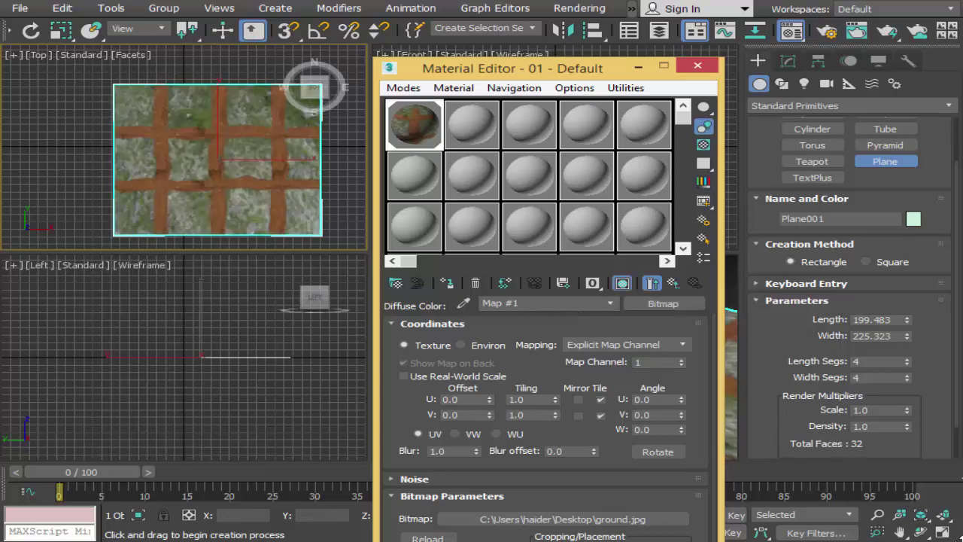
click(744, 431)
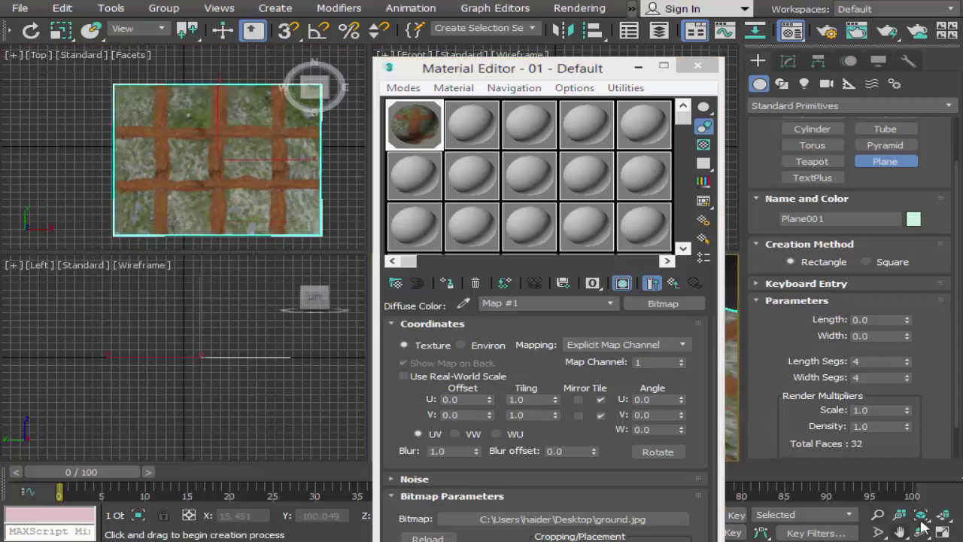
Maximize the Perspective viewport and pan and zoom to frame the textured plane.
click(942, 532)
drag(587, 68, 426, 472)
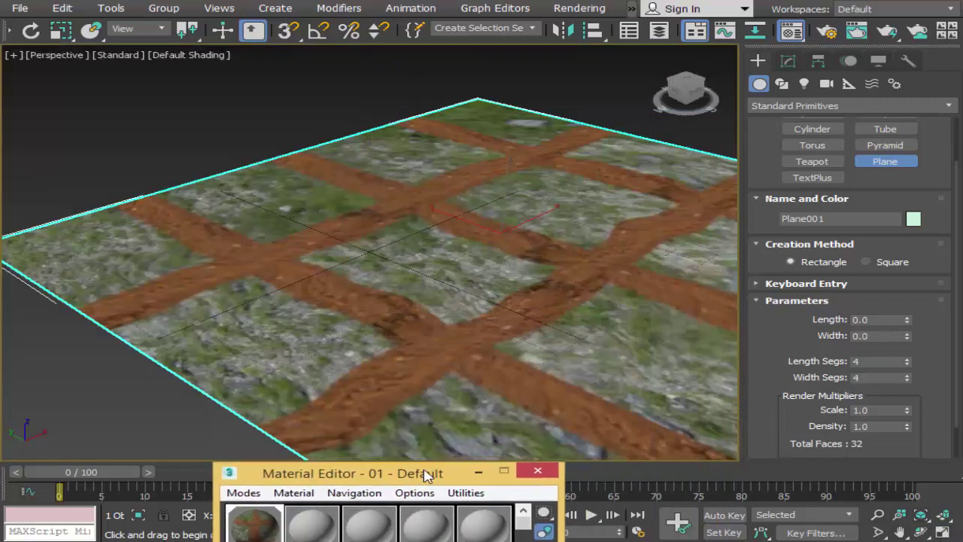
click(900, 531)
mouse_move(421, 310)
mouse_down()
mouse_move(276, 273)
mouse_move(363, 301)
mouse_up()
scroll(362, 301, up, 1)
scroll(406, 318, up, 1)
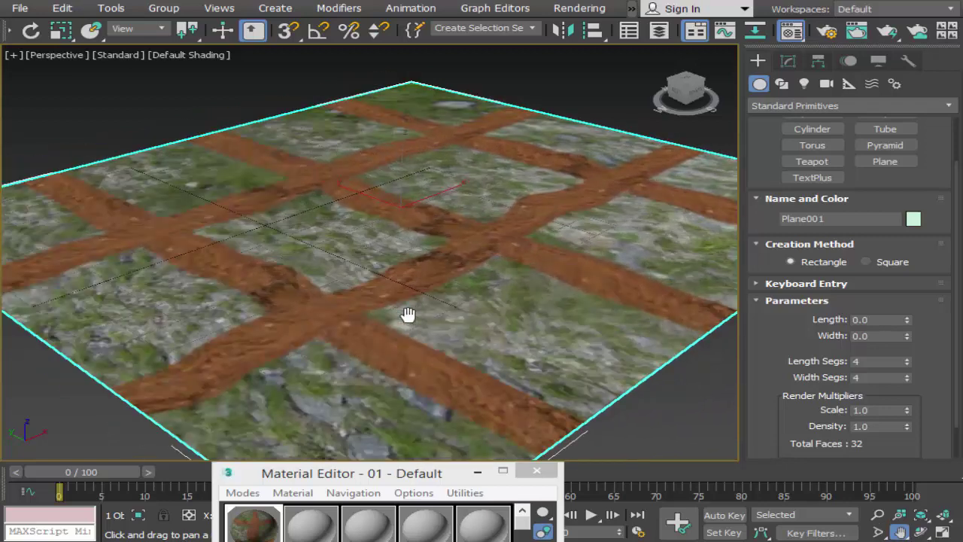
scroll(406, 313, up, 1)
scroll(379, 316, up, 1)
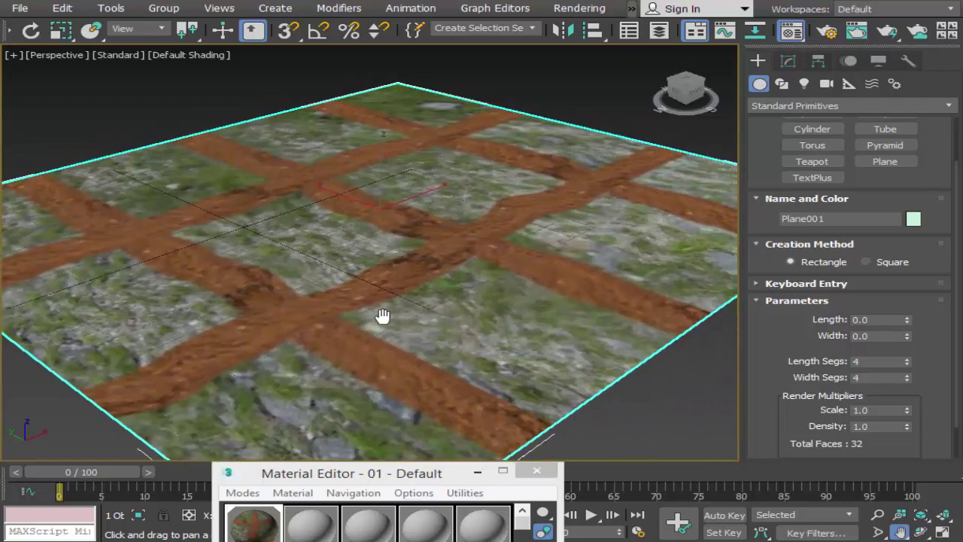
drag(389, 316, 411, 331)
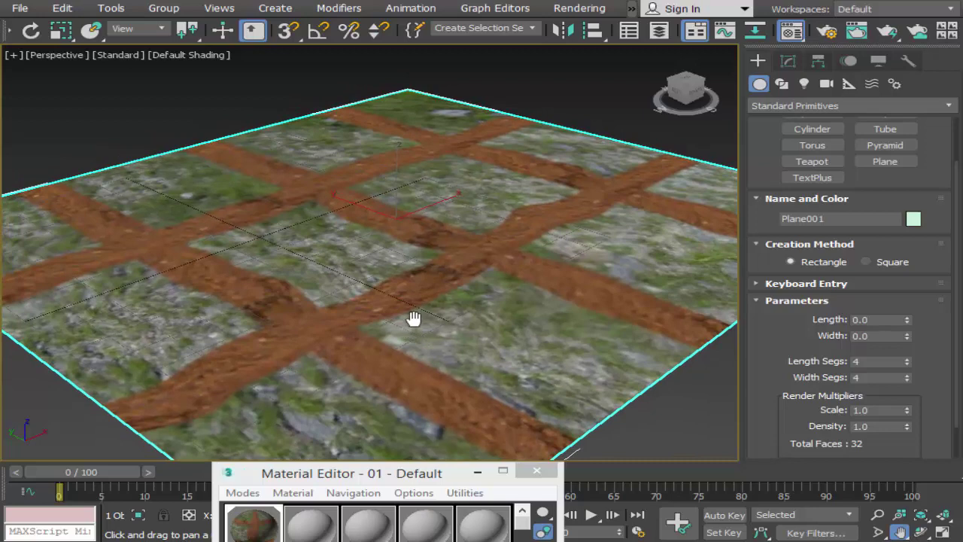
scroll(413, 318, down, 2)
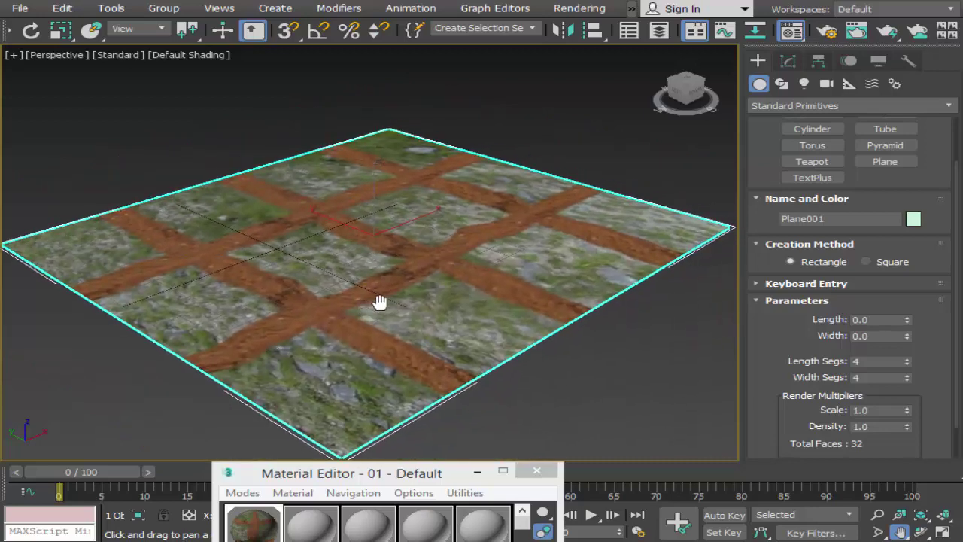
Close the Material Editor and zoom in closer on the textured ground plane.
drag(452, 477, 445, 410)
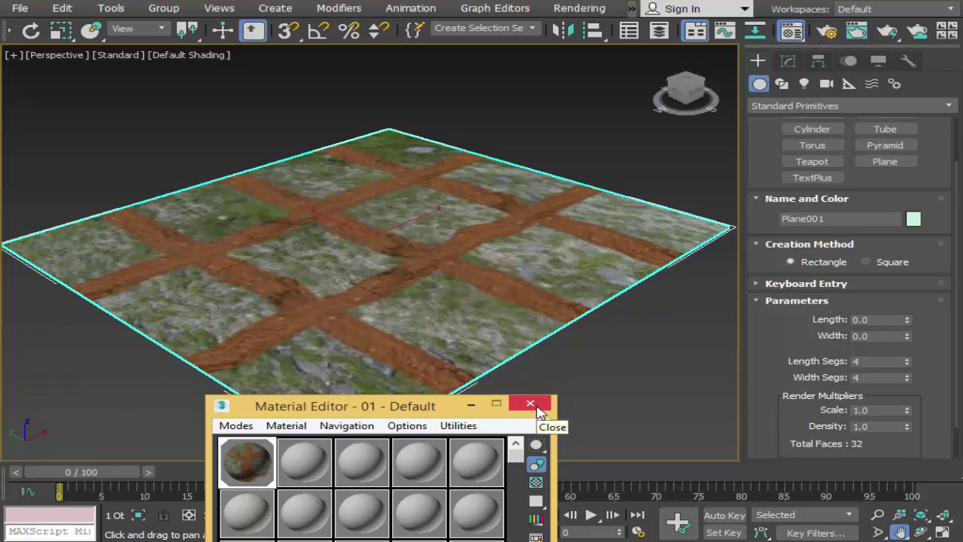
click(530, 404)
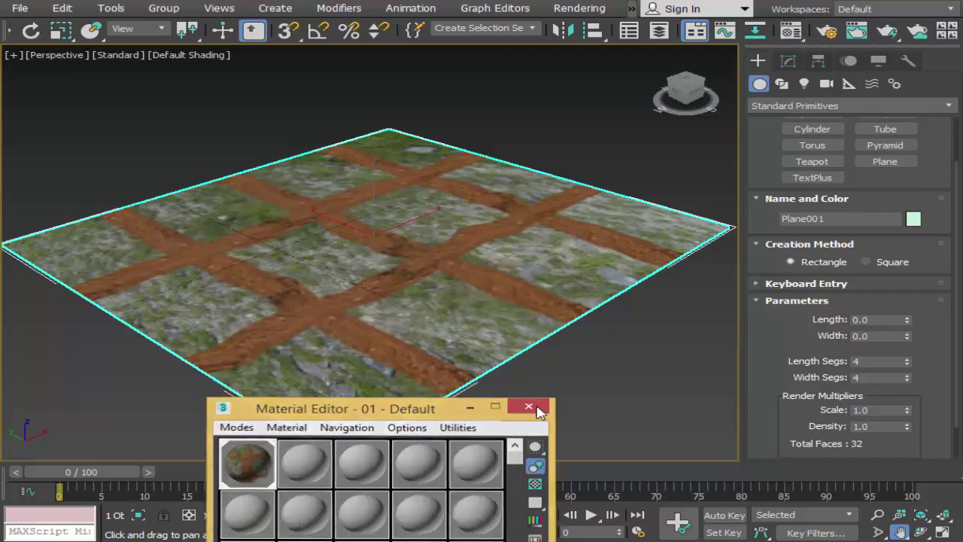
scroll(542, 367, up, 3)
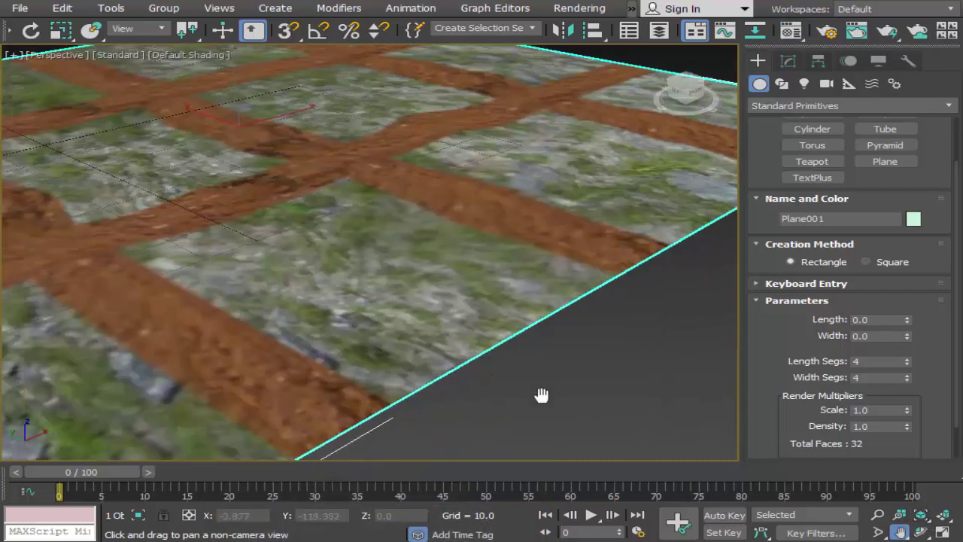
scroll(501, 348, down, 3)
scroll(500, 351, up, 2)
mouse_move(500, 351)
mouse_down()
mouse_move(451, 354)
mouse_move(385, 322)
mouse_move(395, 346)
mouse_up()
scroll(399, 348, up, 1)
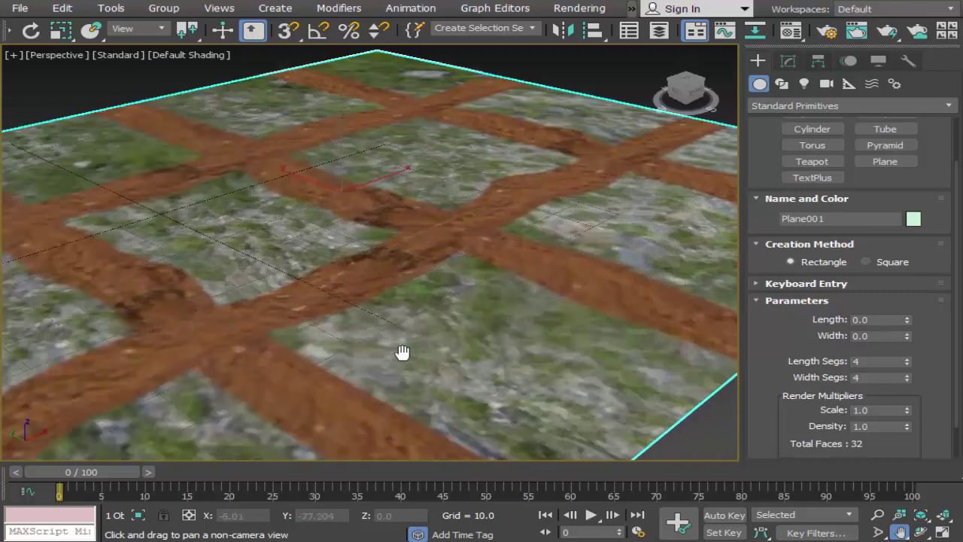
scroll(406, 361, up, 1)
scroll(413, 374, up, 1)
Pick the Box primitive and maximize the Top viewport, centring the ground plane.
click(787, 60)
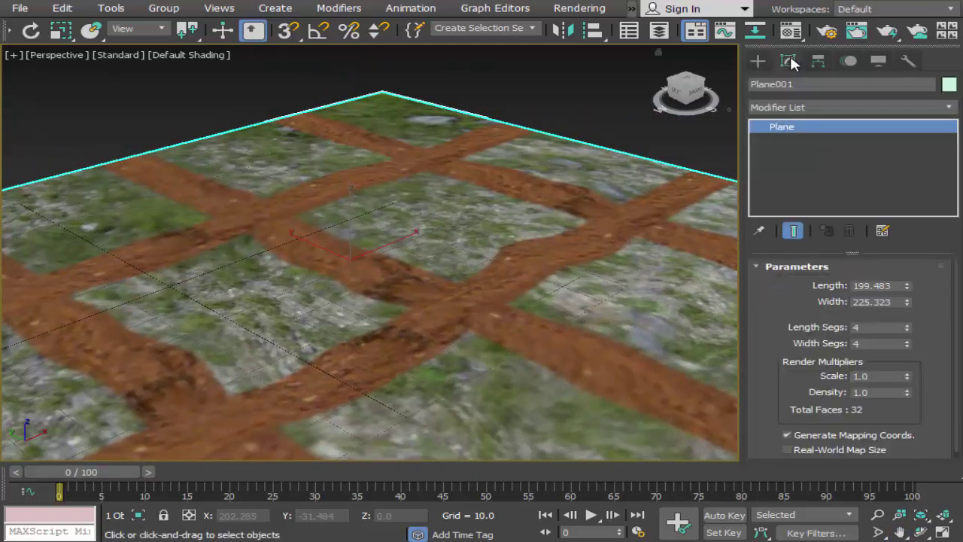
click(761, 61)
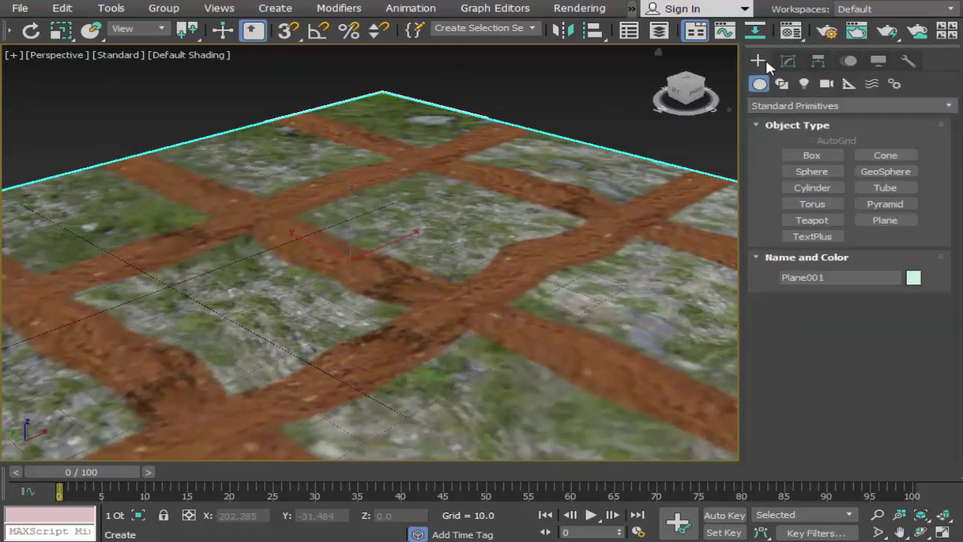
click(812, 155)
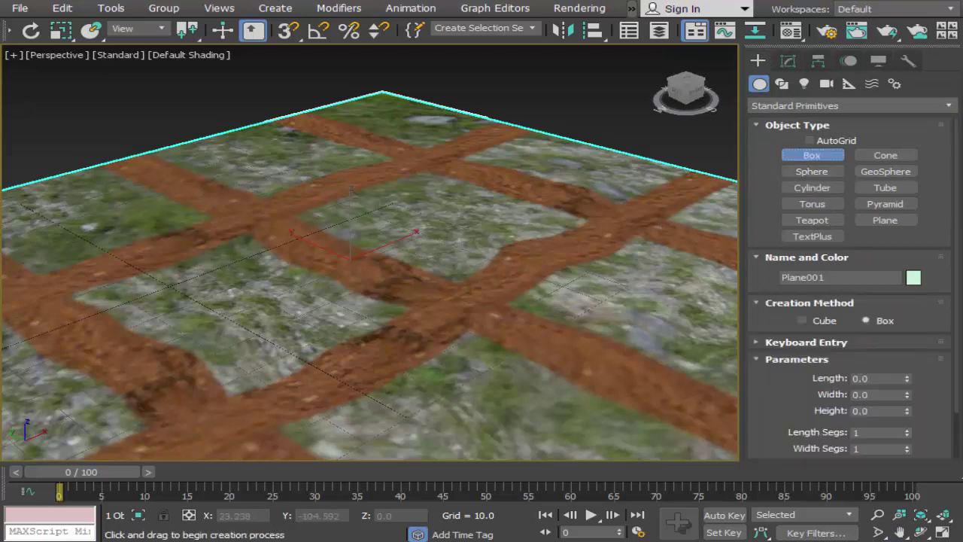
click(942, 532)
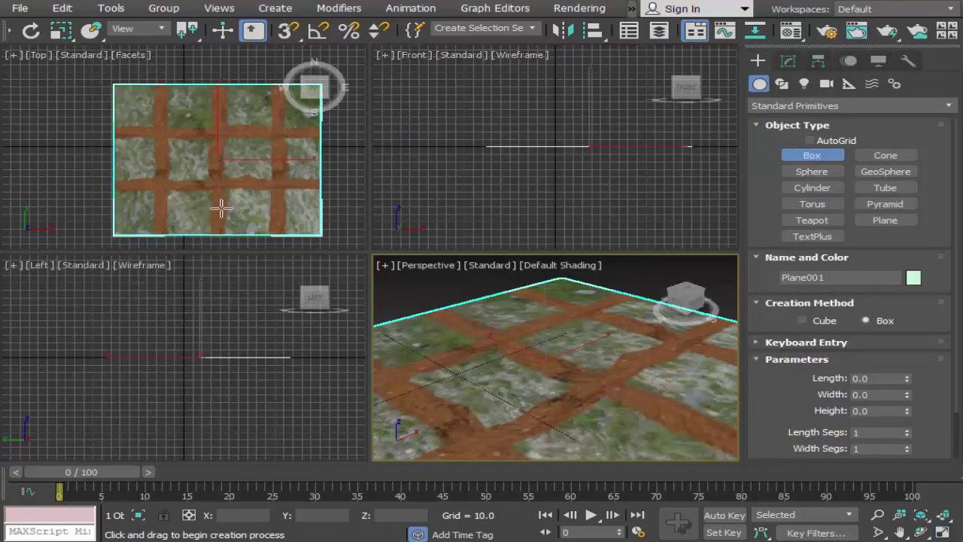
click(228, 173)
click(945, 532)
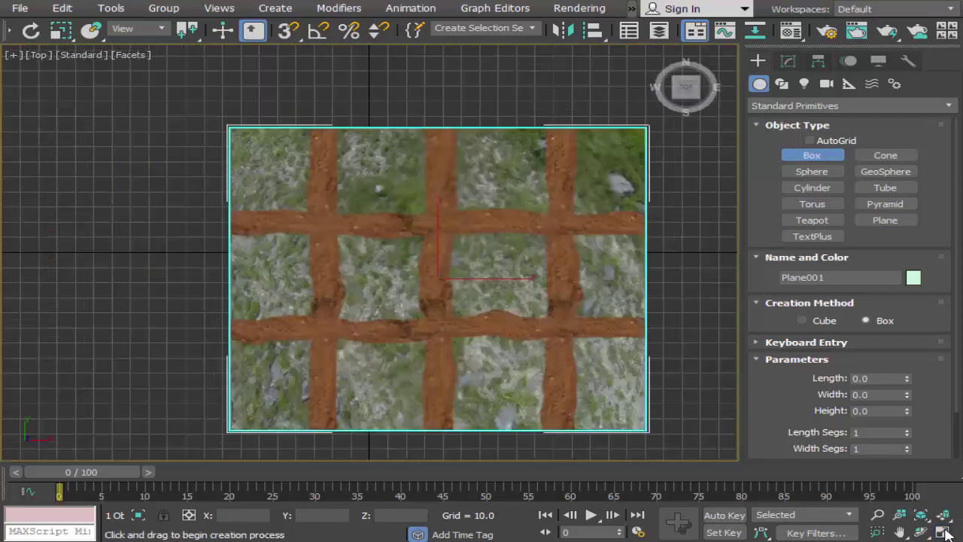
click(901, 531)
scroll(520, 382, up, 2)
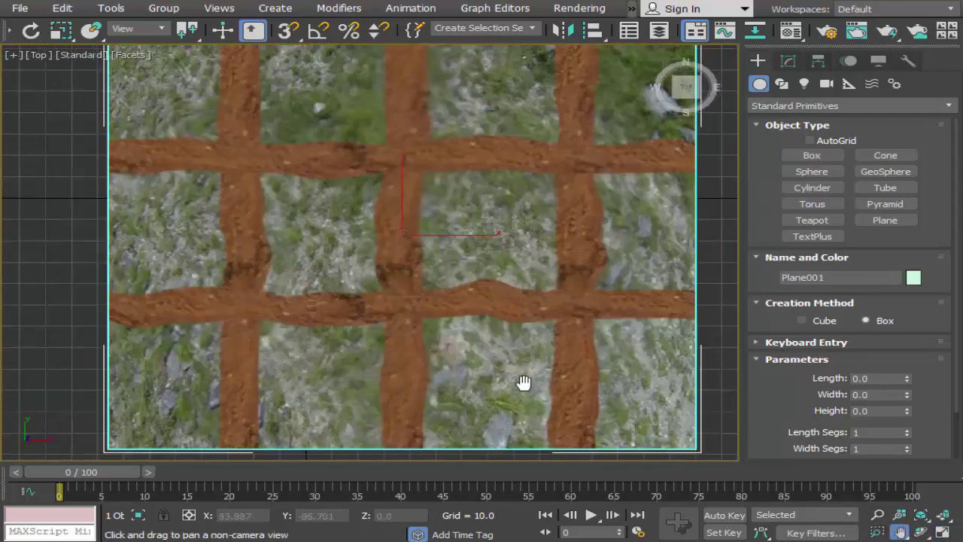
scroll(520, 382, up, 2)
drag(520, 382, 470, 436)
scroll(469, 436, down, 3)
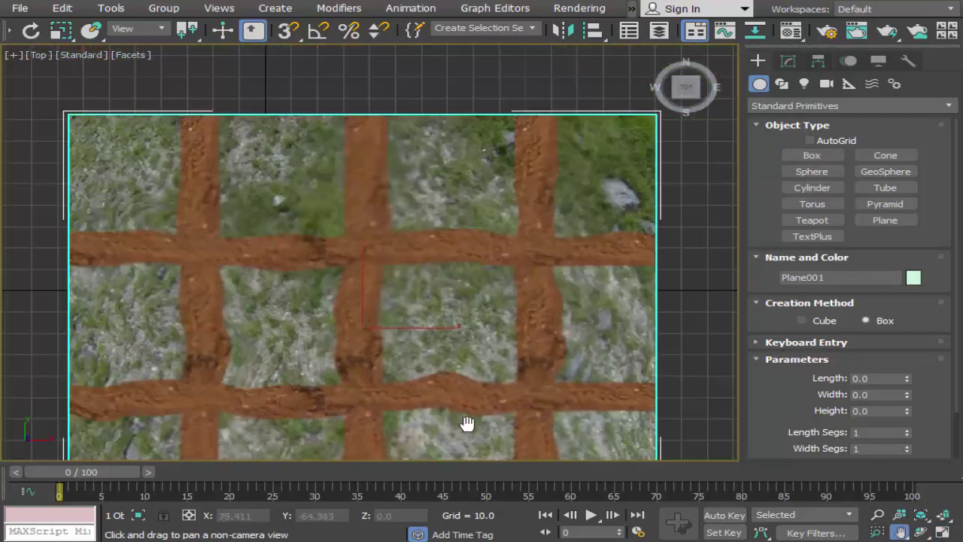
scroll(459, 398, down, 1)
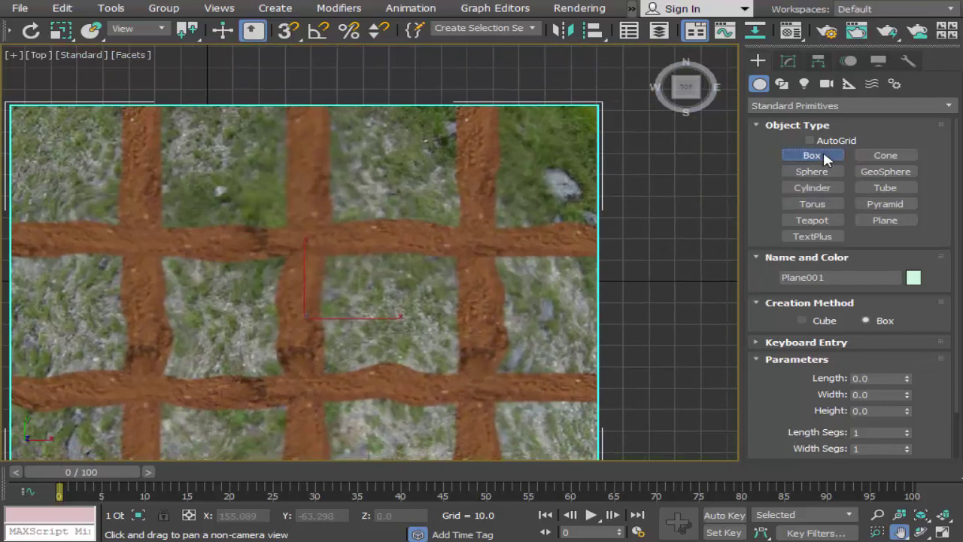
Draw Box001 (12.659 × 21.34 × 9.404) near the plane centre, then restore four viewports.
click(819, 152)
drag(326, 343, 382, 370)
click(373, 351)
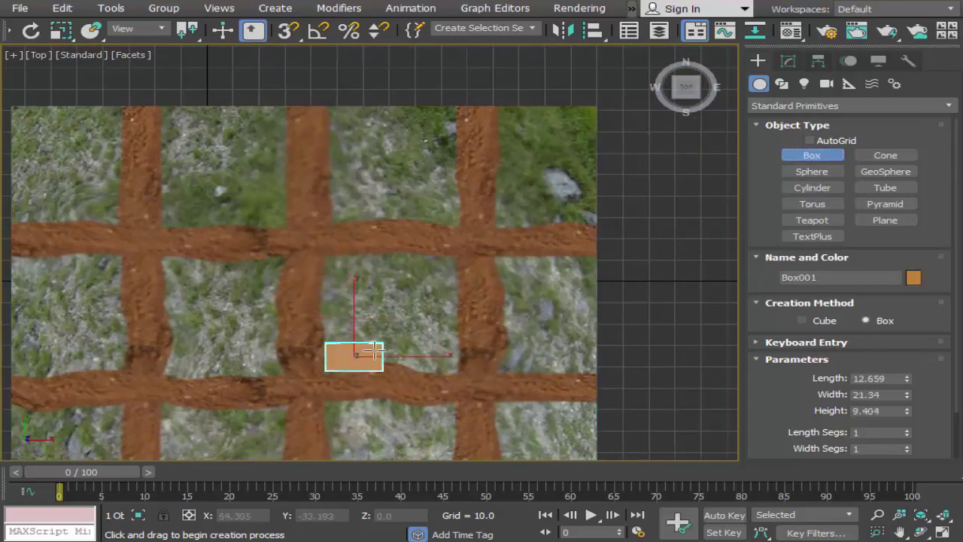
click(942, 531)
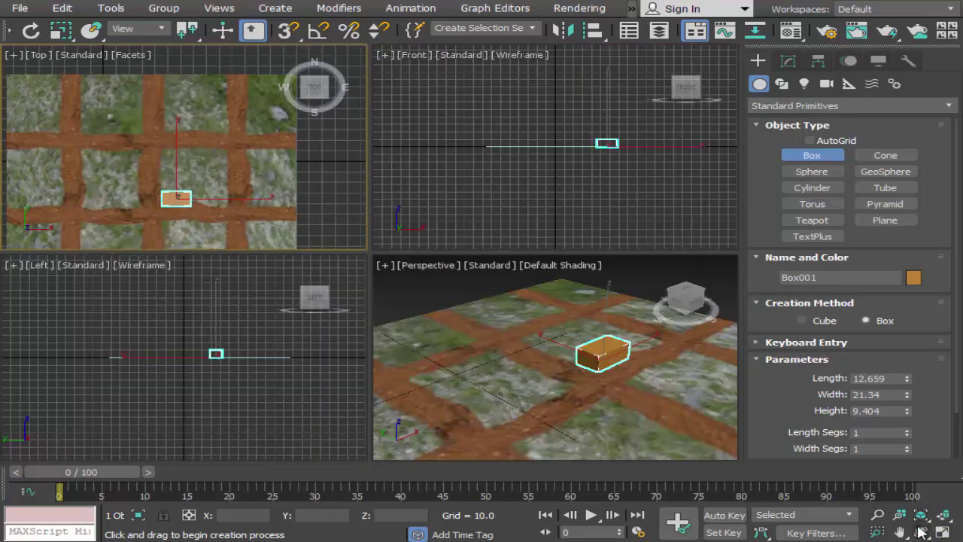
click(900, 531)
scroll(617, 384, up, 5)
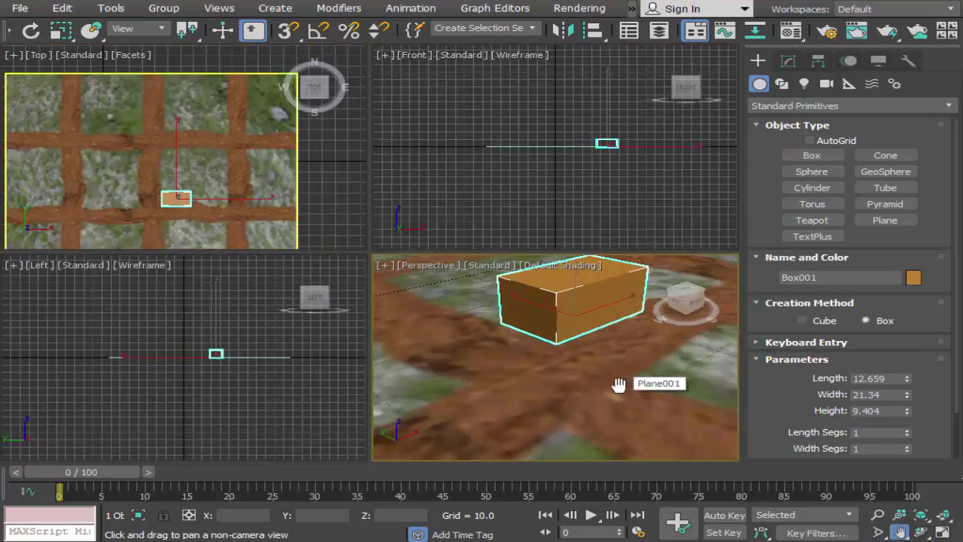
scroll(611, 380, up, 2)
scroll(606, 395, down, 3)
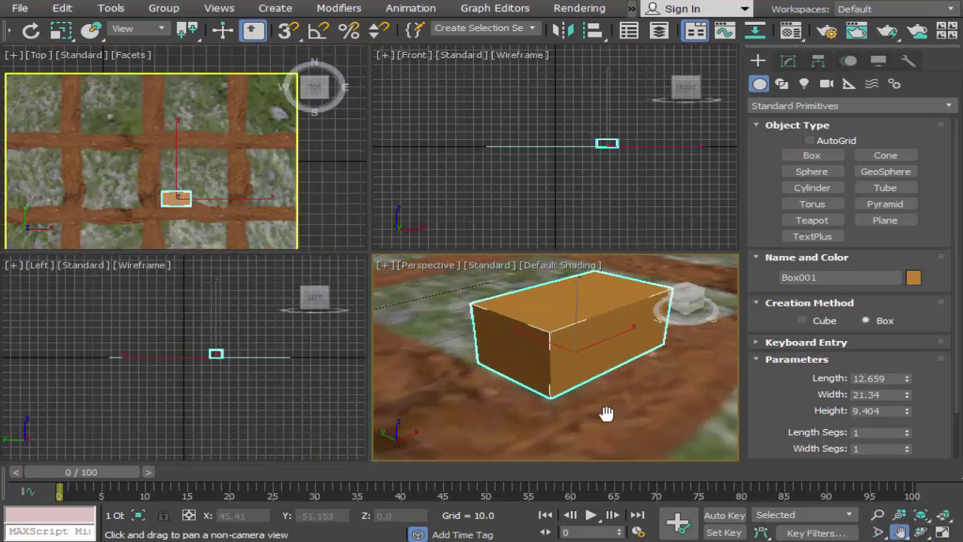
Maximize the Perspective view and turn on Edged Faces.
click(941, 531)
scroll(351, 302, up, 2)
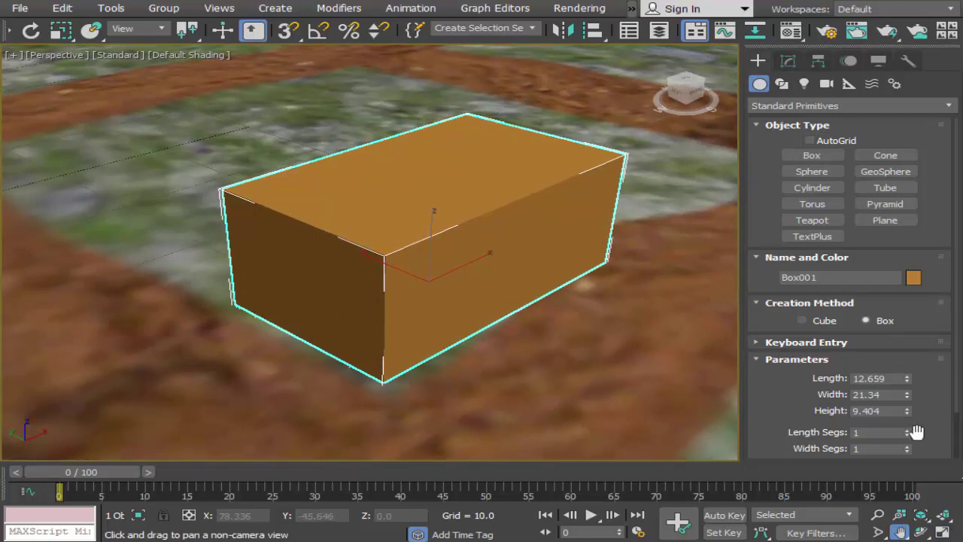
drag(927, 393, 929, 338)
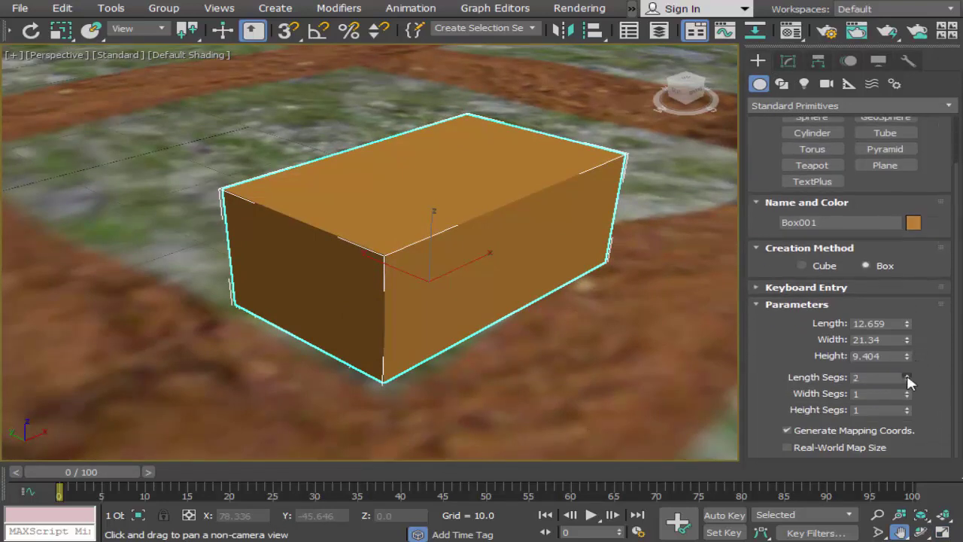
click(193, 60)
click(218, 210)
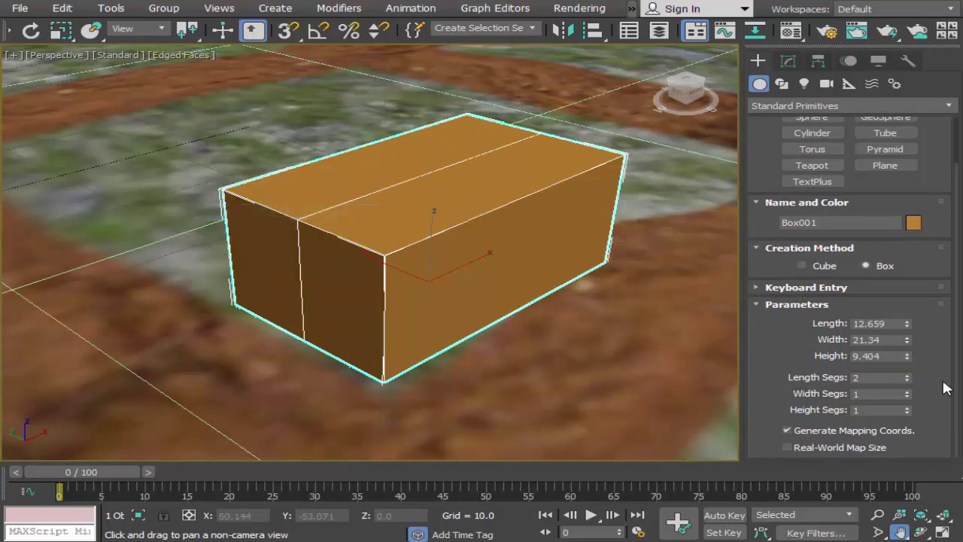
Set the box to 4 length, 3 width and 3 height segments.
click(907, 374)
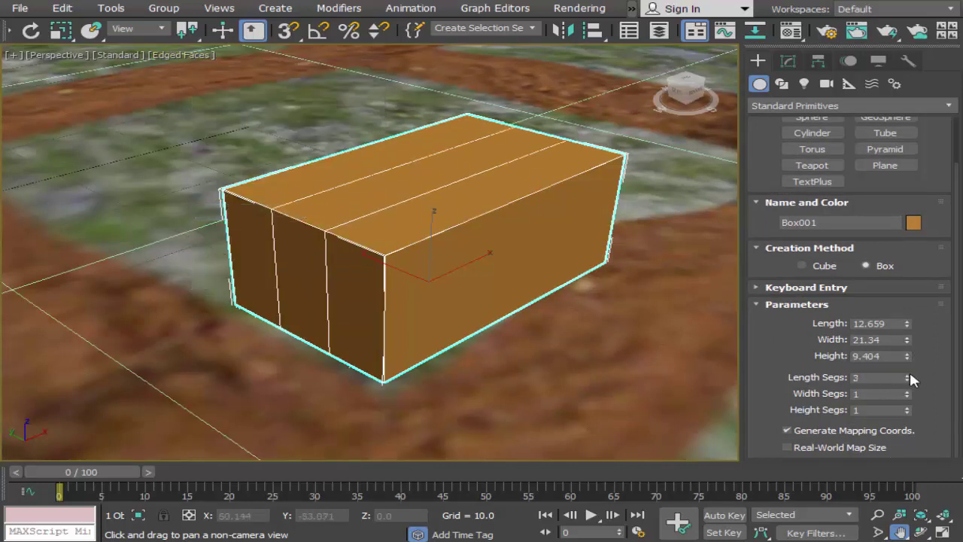
click(907, 390)
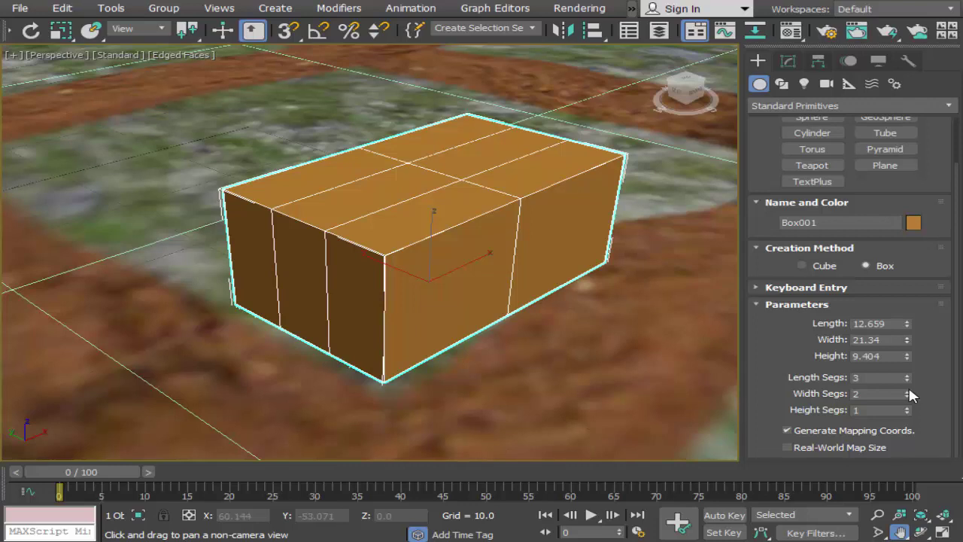
click(908, 374)
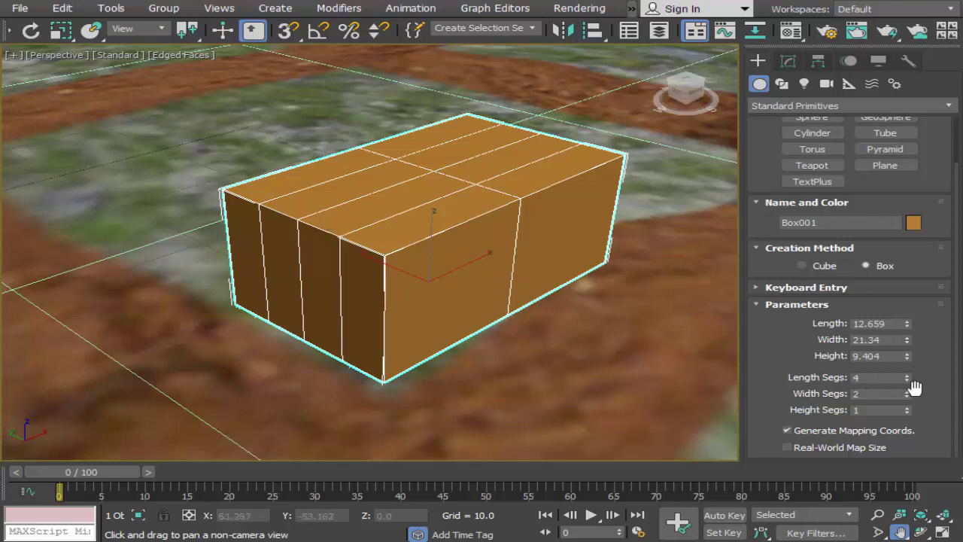
click(906, 391)
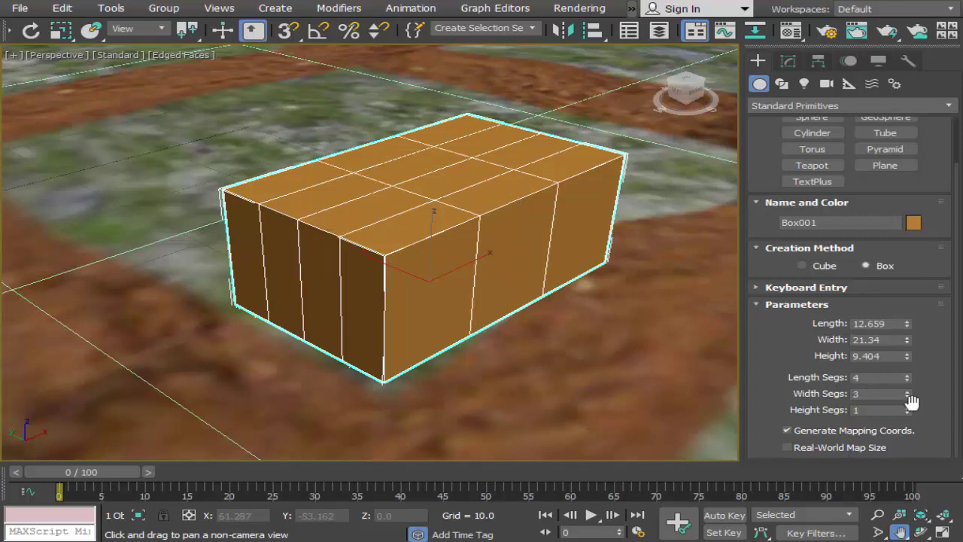
click(907, 406)
click(906, 406)
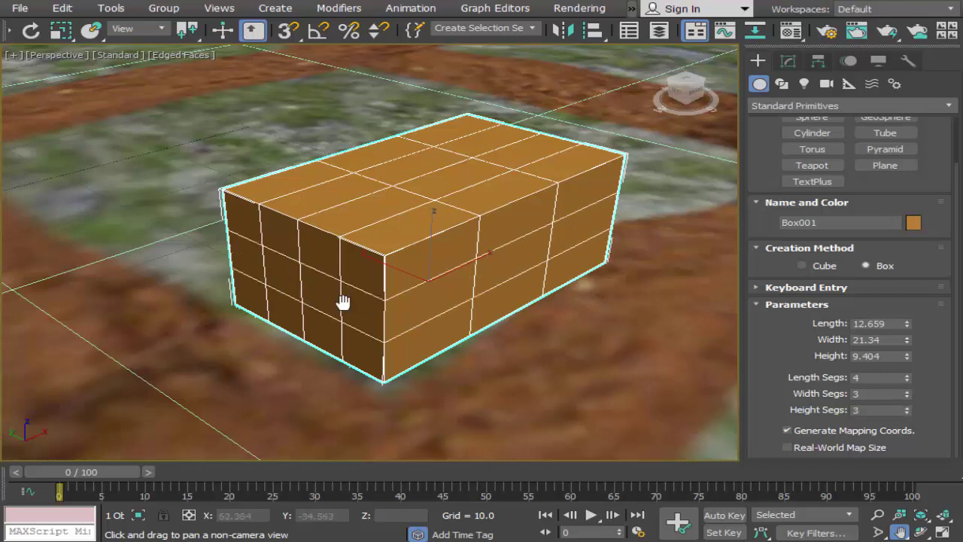
drag(327, 299, 350, 293)
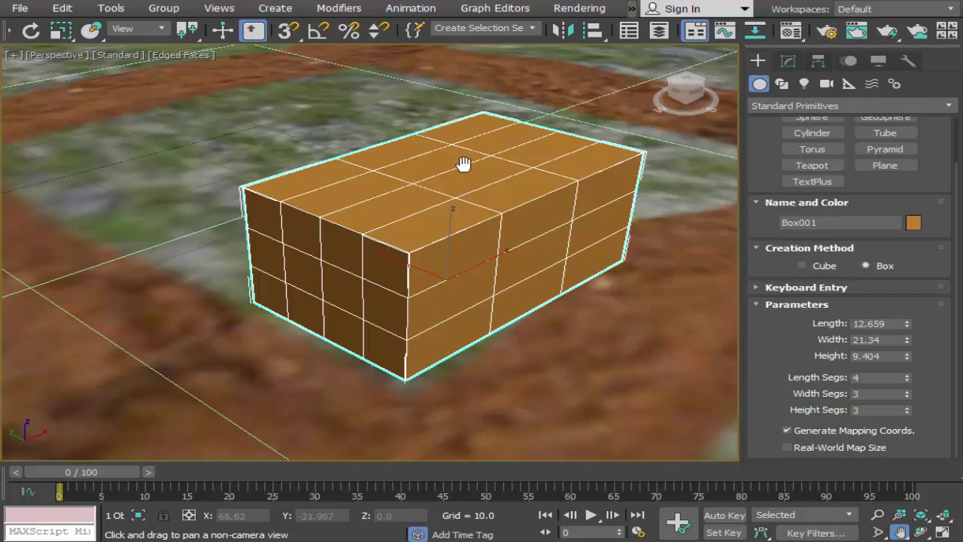
Reopen Box001 in the Modify panel, keeping length 12.659 and 4 length segments.
click(790, 60)
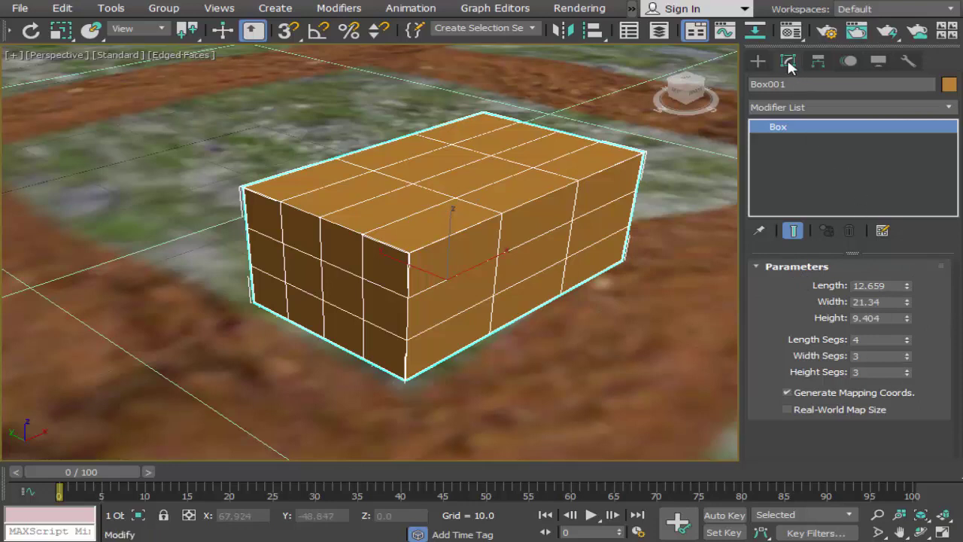
click(759, 62)
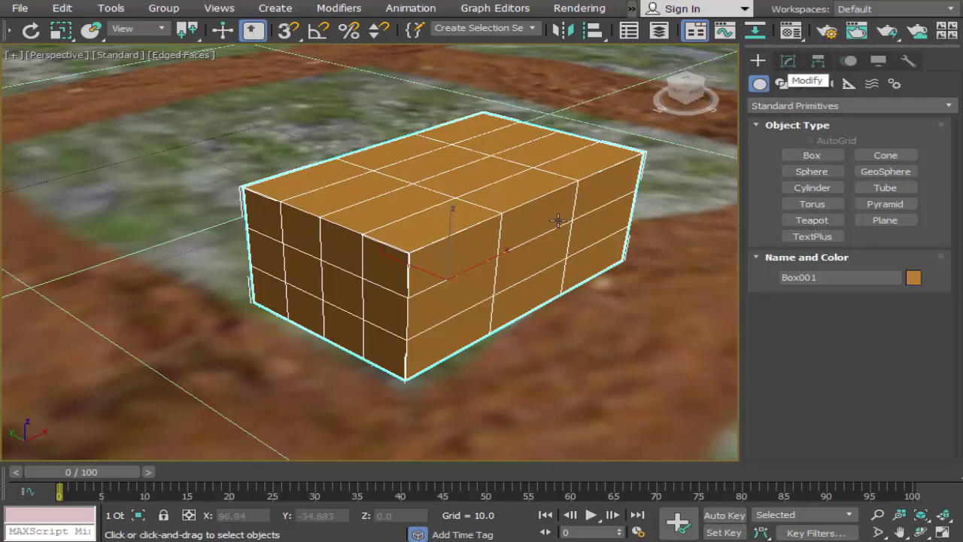
click(792, 61)
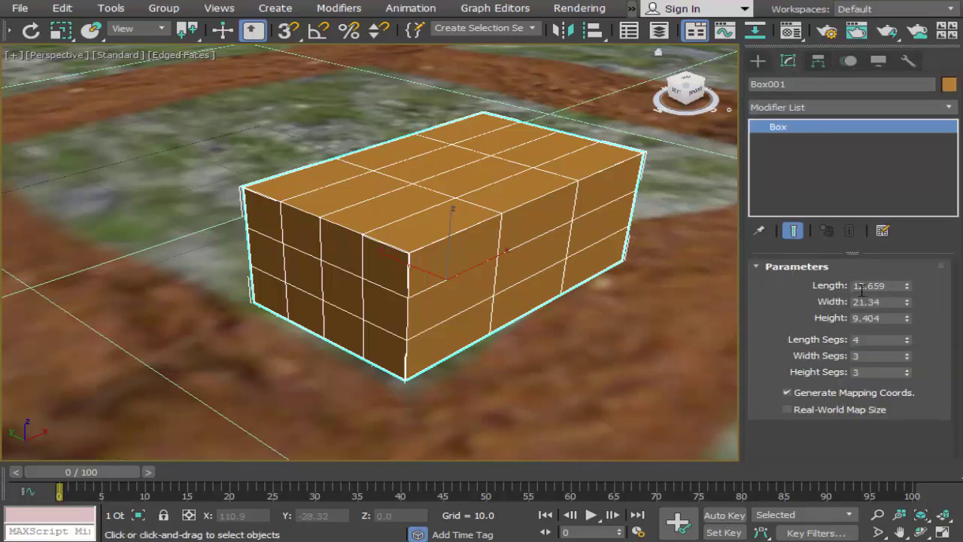
drag(909, 284, 913, 298)
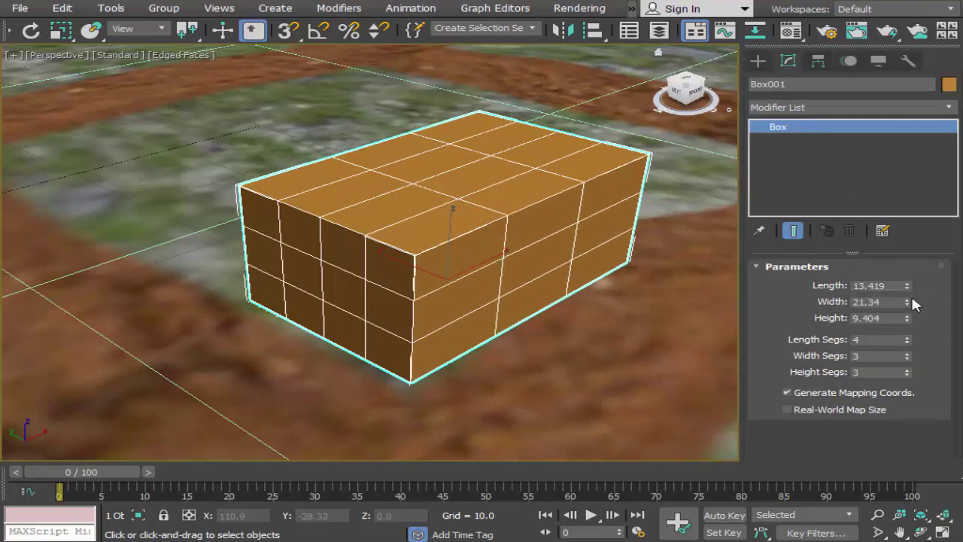
key(ctrl+z)
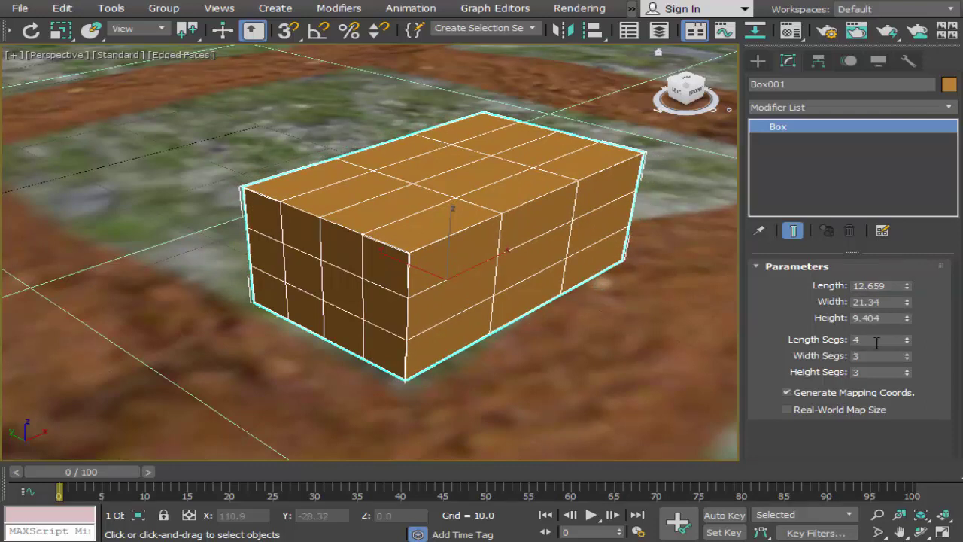
click(907, 337)
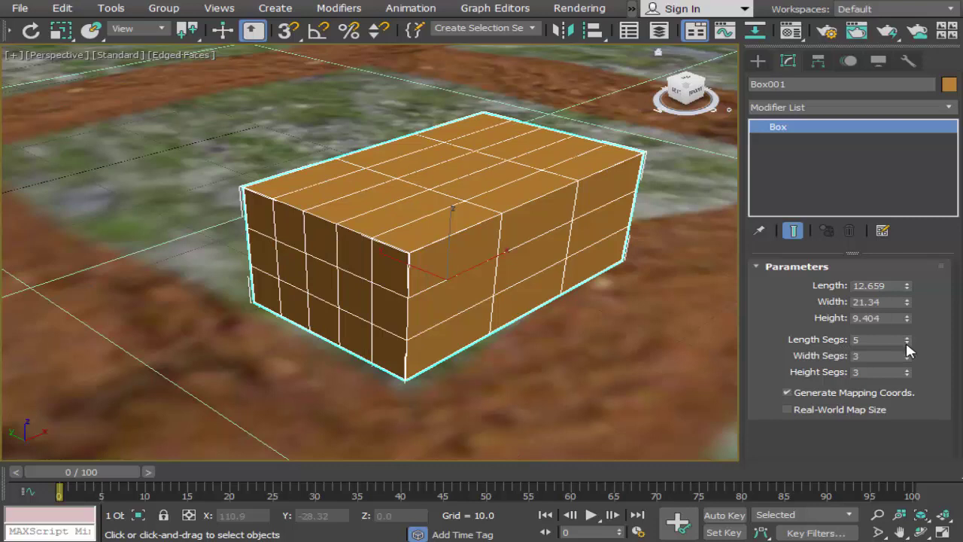
click(907, 343)
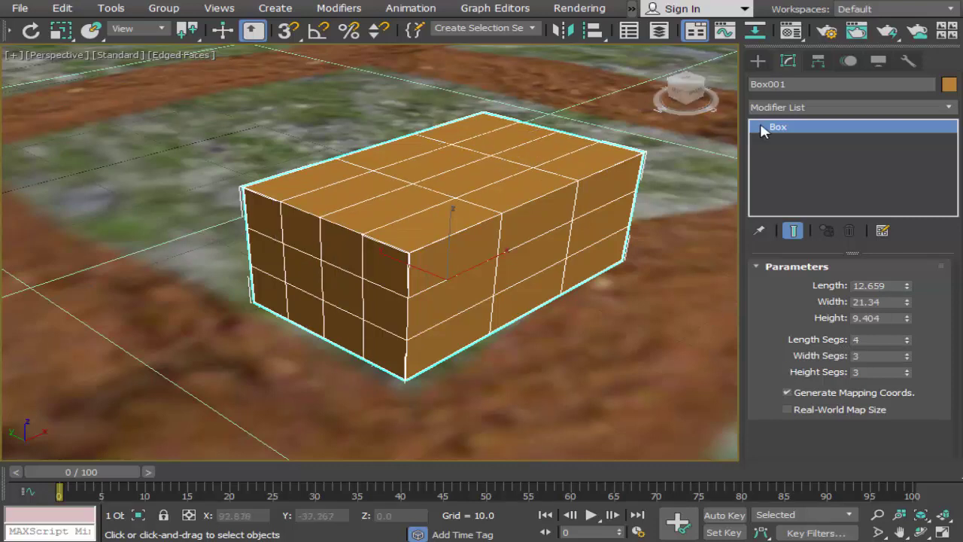
Apply an Edit Mesh modifier to Box001 and enter Vertex sub-object mode.
click(801, 107)
click(801, 109)
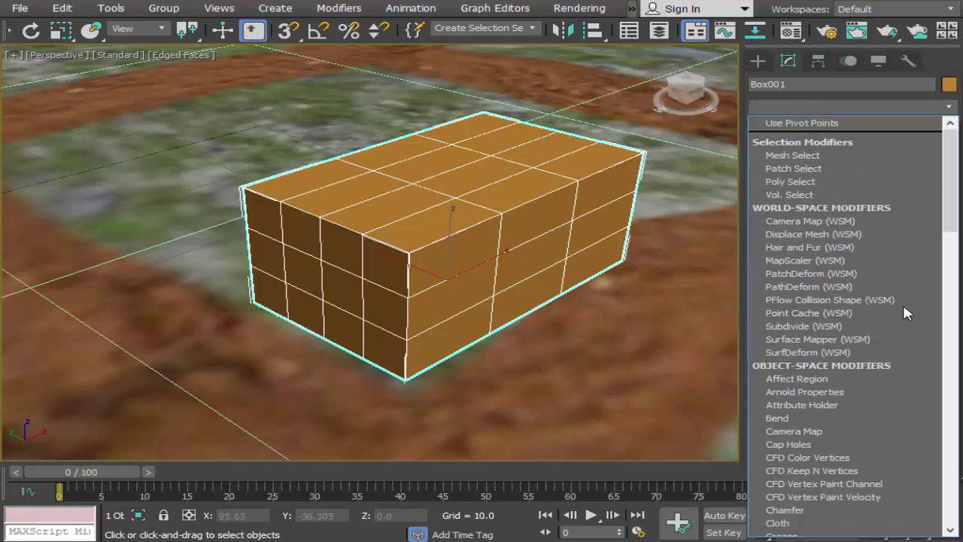
drag(951, 226, 955, 284)
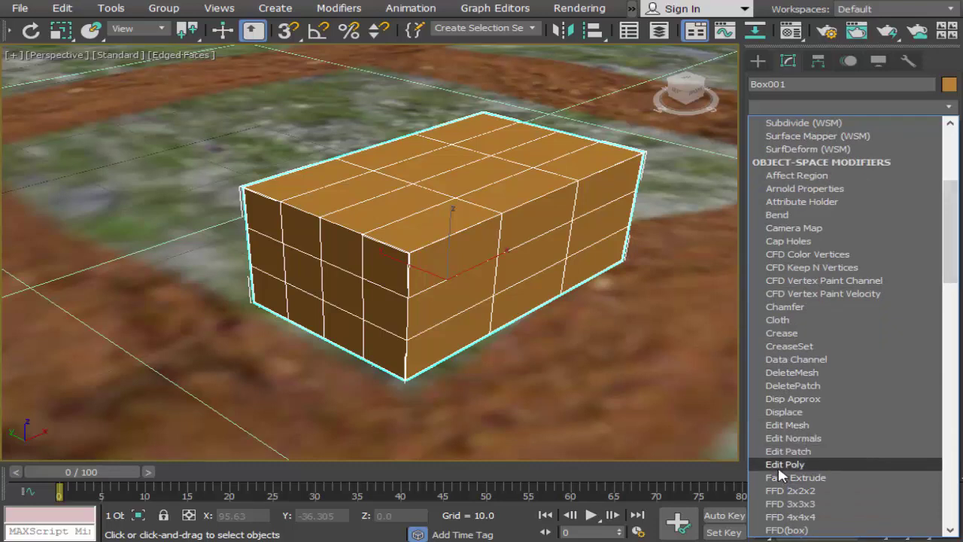
click(787, 426)
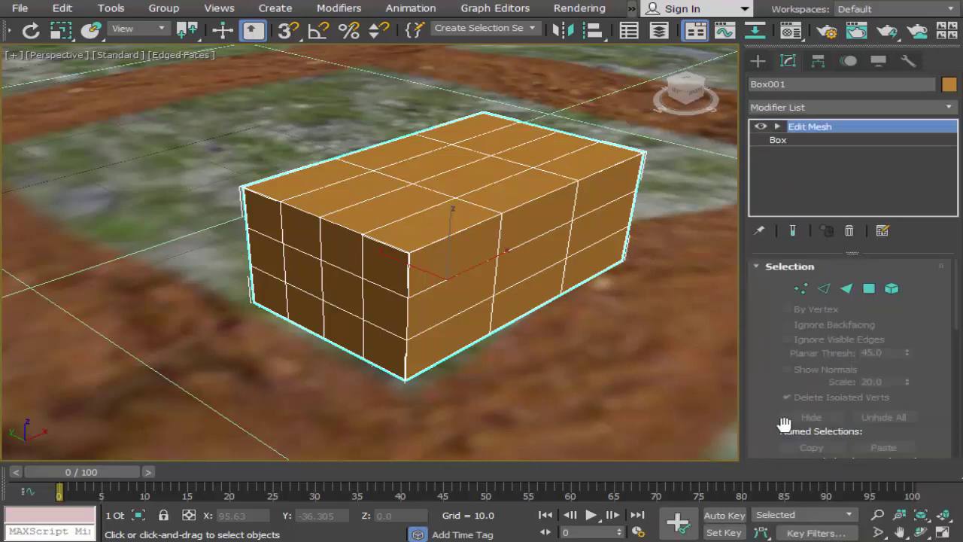
click(804, 288)
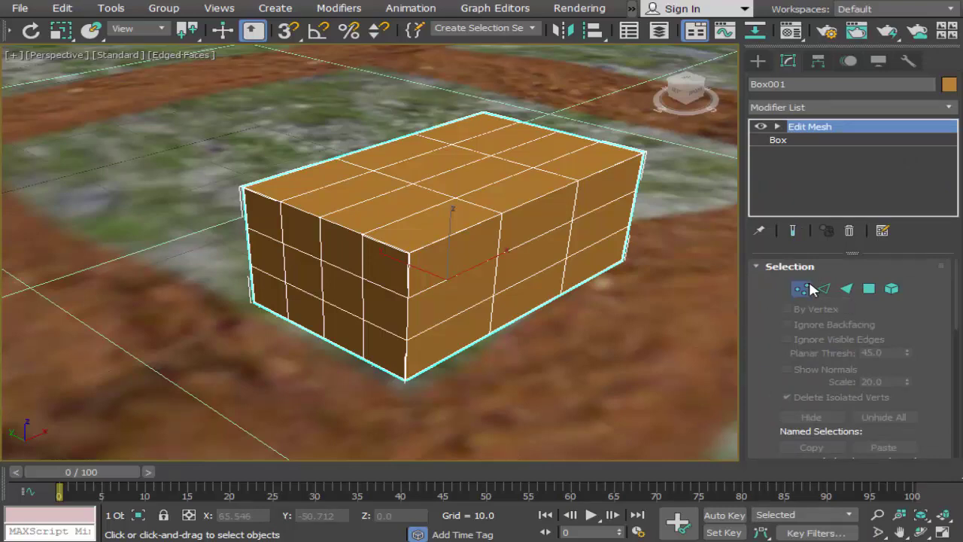
Switch to the four-viewport layout and zoom and pan the Front view onto the box.
click(944, 532)
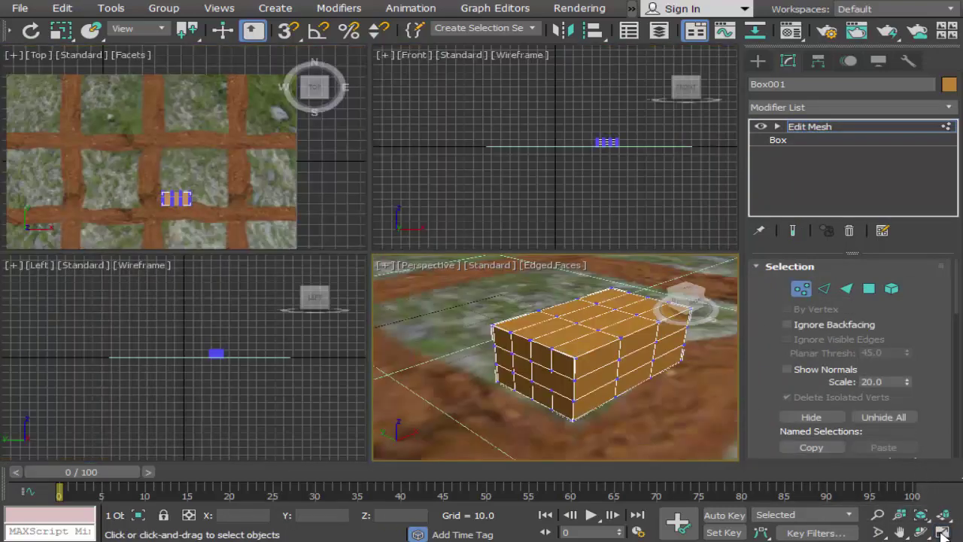
click(900, 532)
scroll(175, 198, up, 3)
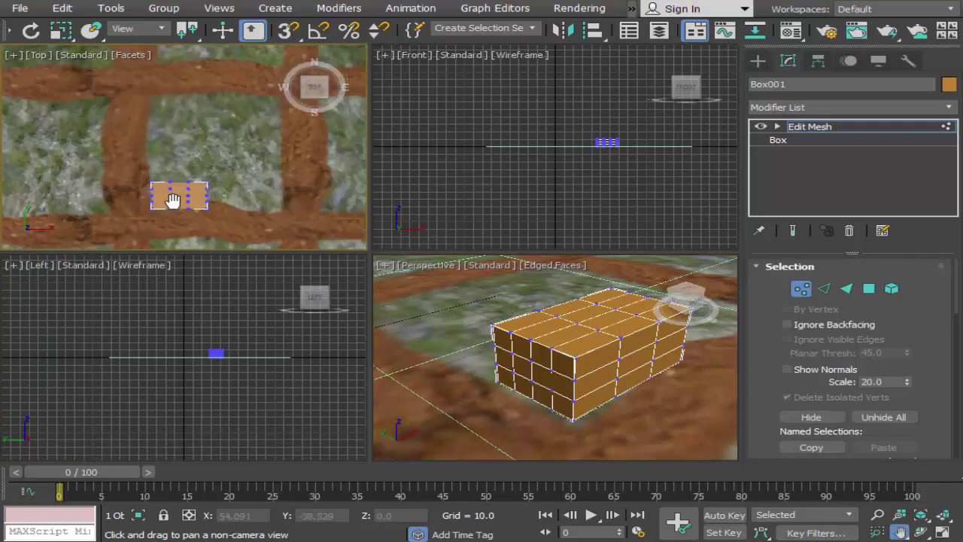
scroll(181, 197, up, 3)
scroll(185, 196, up, 3)
scroll(625, 143, up, 2)
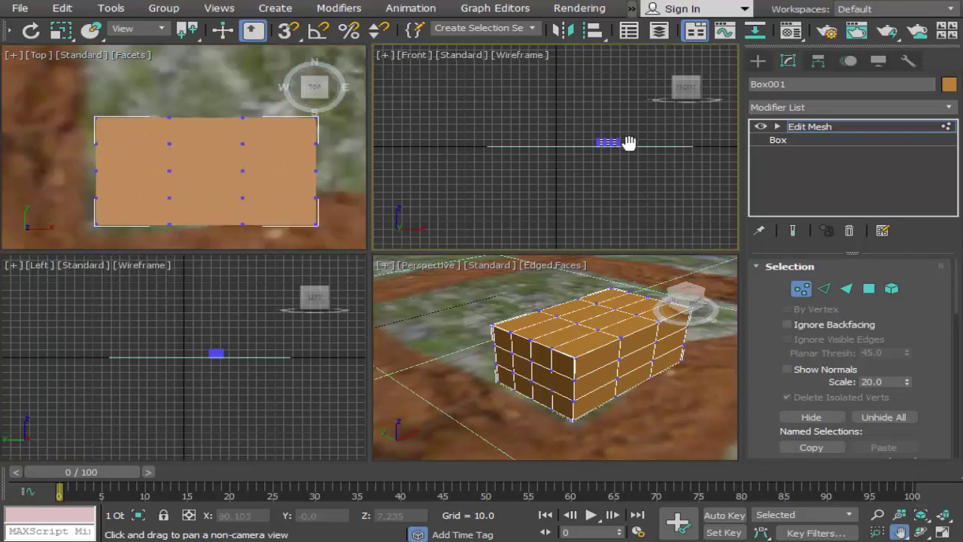
scroll(611, 137, up, 3)
drag(609, 135, 650, 185)
scroll(632, 184, up, 2)
scroll(628, 177, up, 1)
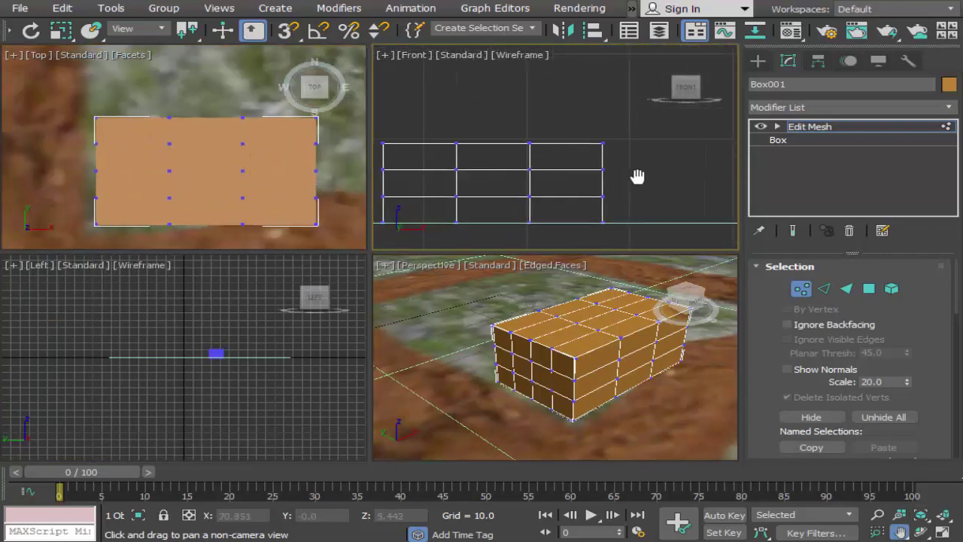
Zoom and pan the Left view to center the box's vertex grid.
click(206, 371)
scroll(207, 369, up, 2)
scroll(211, 368, up, 2)
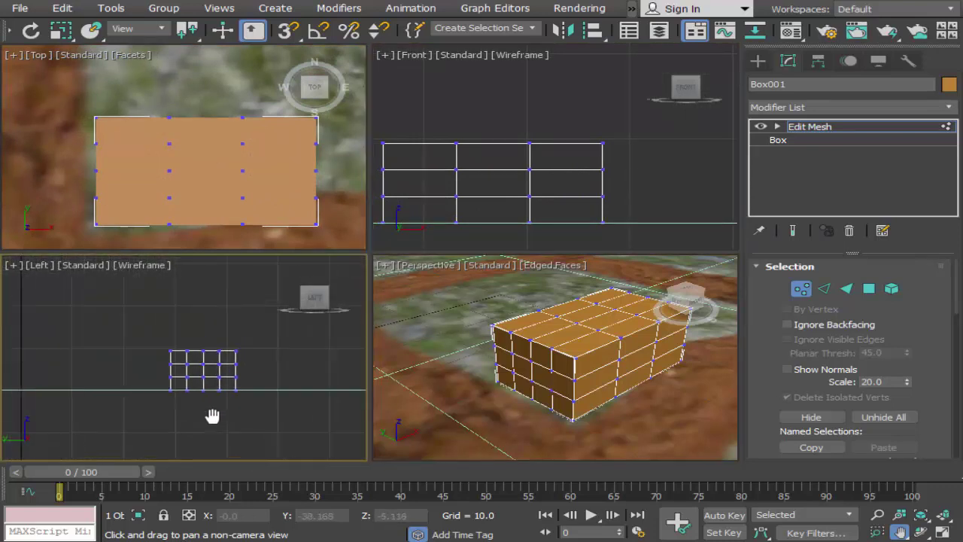
scroll(206, 384, up, 2)
mouse_move(204, 401)
mouse_down()
mouse_move(203, 421)
mouse_move(251, 419)
mouse_up()
scroll(203, 420, up, 2)
scroll(216, 387, up, 1)
scroll(224, 406, up, 2)
scroll(229, 425, up, 1)
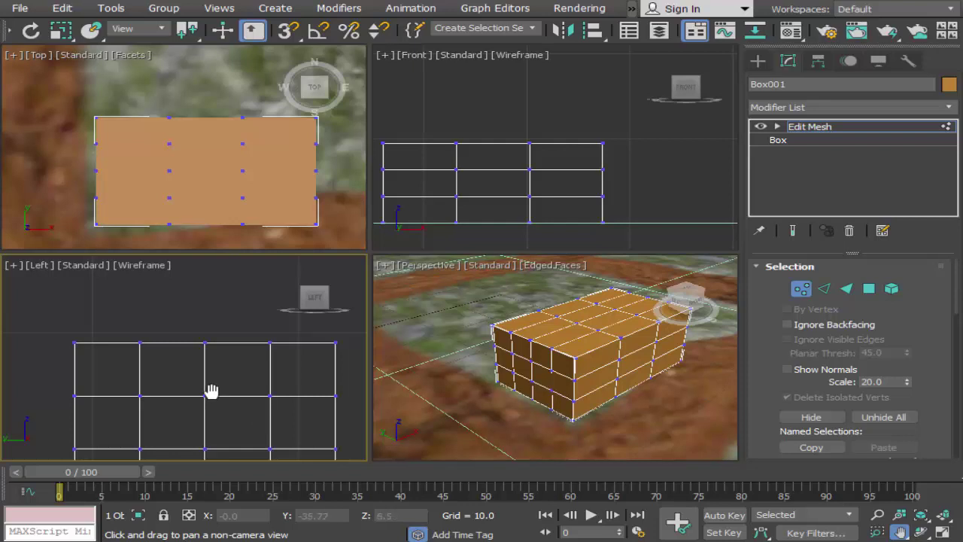
mouse_move(211, 389)
mouse_down()
mouse_move(165, 398)
mouse_move(165, 381)
mouse_up()
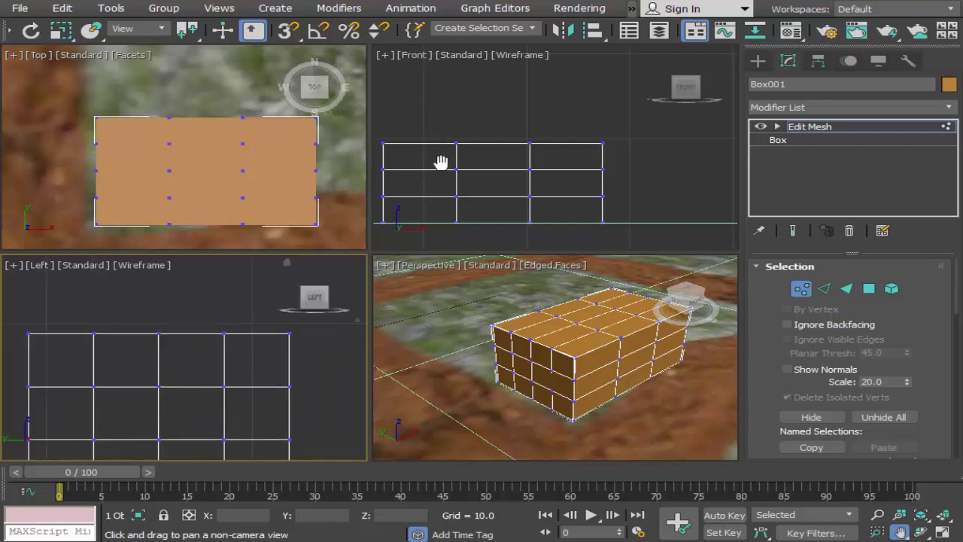
Reframe the Front and Top views, then recenter and orbit the Perspective view around the box.
drag(441, 161, 456, 133)
click(208, 149)
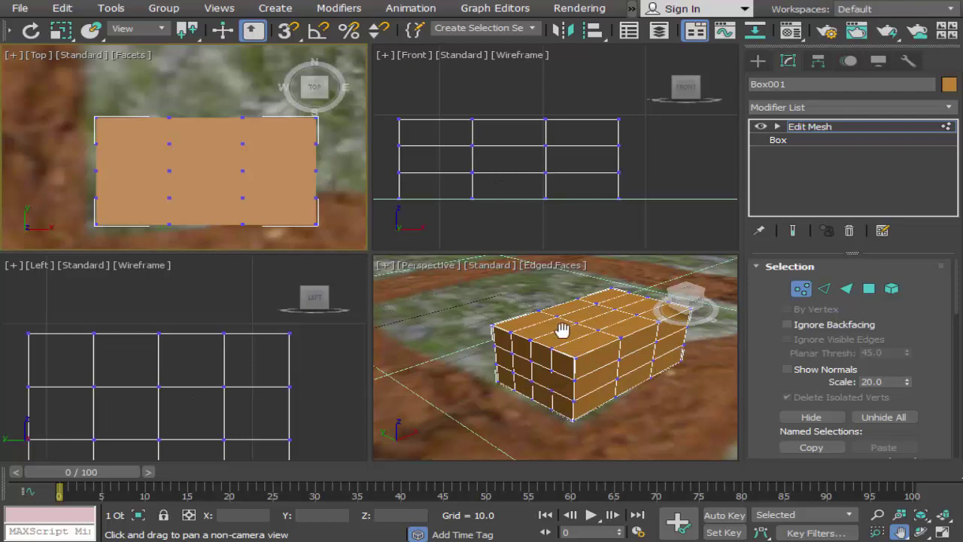
drag(564, 331, 530, 342)
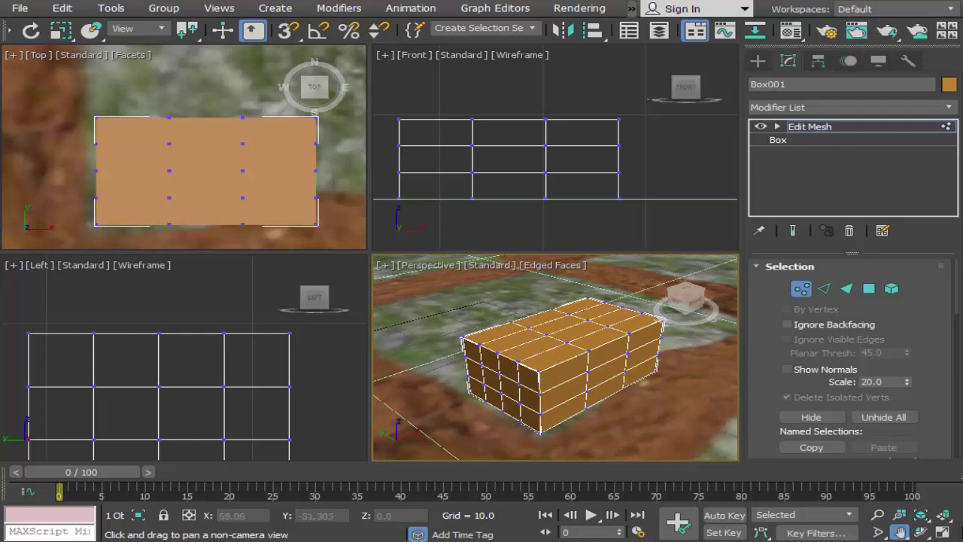
click(921, 532)
mouse_move(622, 404)
mouse_down()
mouse_move(612, 361)
mouse_move(565, 400)
mouse_move(612, 400)
mouse_move(607, 387)
mouse_up()
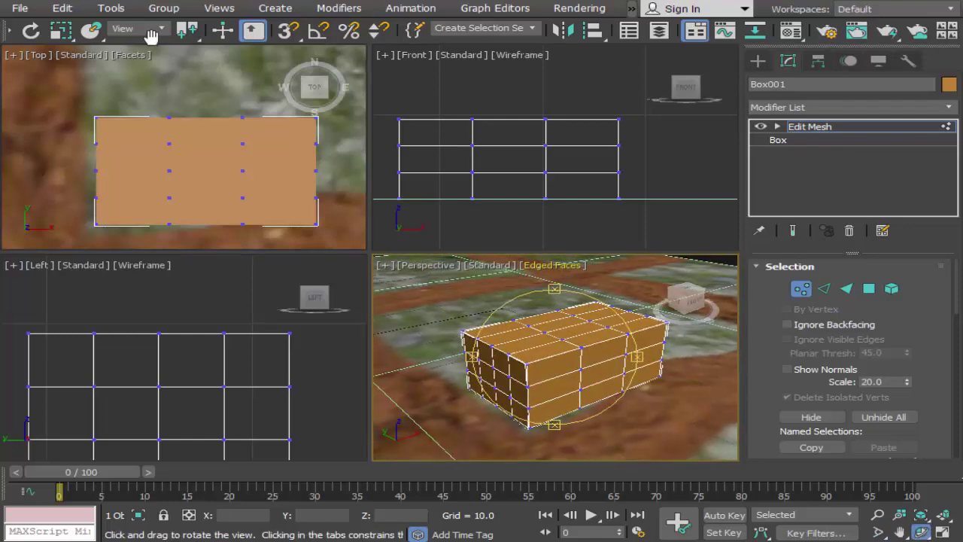
drag(150, 36, 424, 37)
click(275, 30)
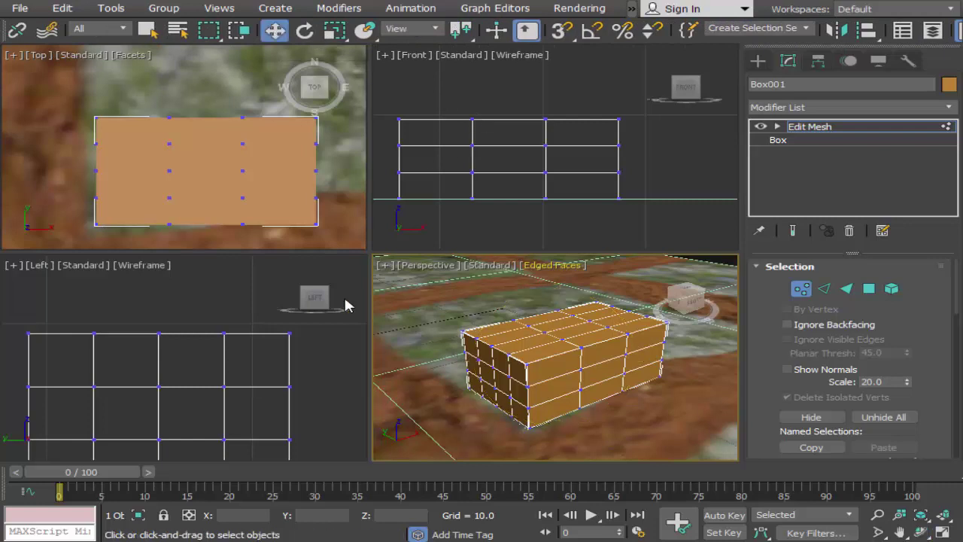
Drag the top vertex row up in the Left view into a peaked ridge, then maximize Perspective.
drag(75, 313, 250, 366)
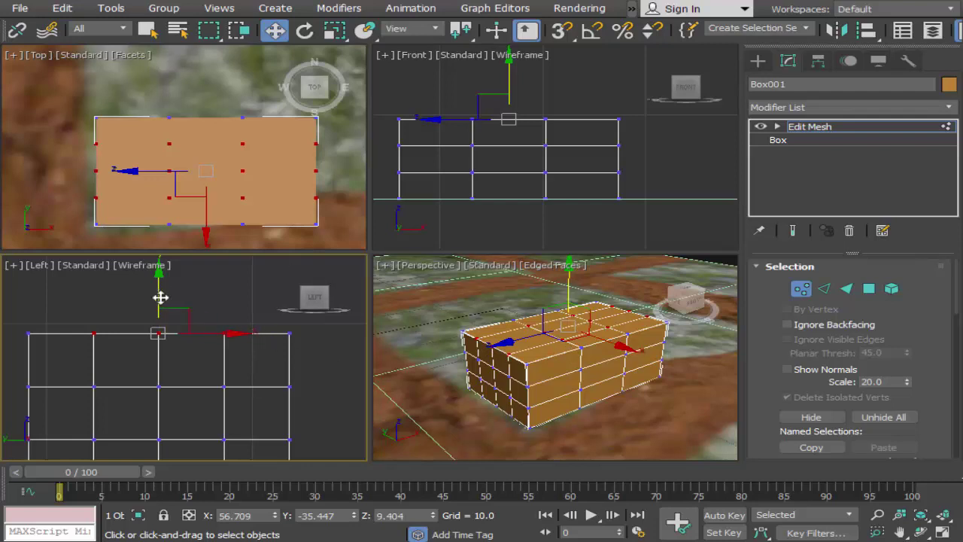
drag(160, 297, 172, 258)
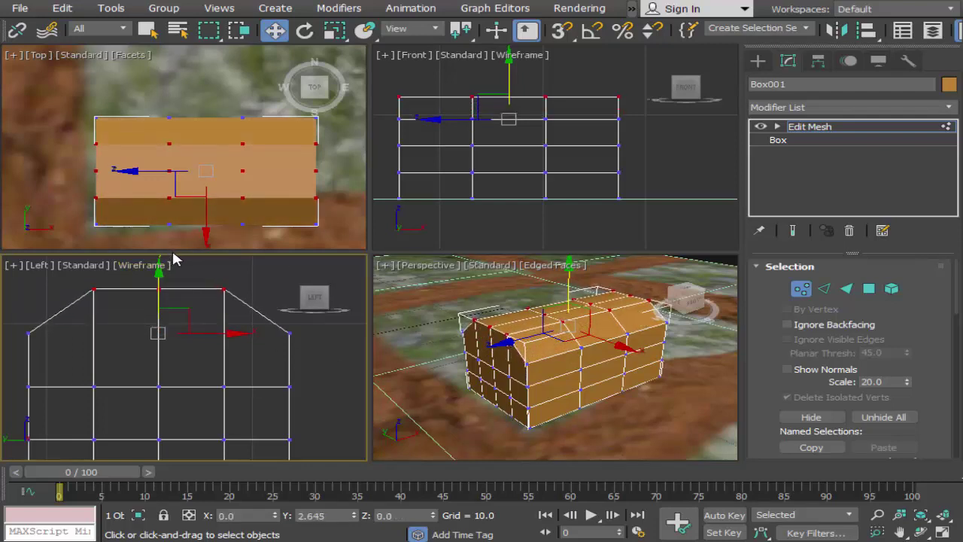
click(900, 531)
drag(334, 349, 333, 392)
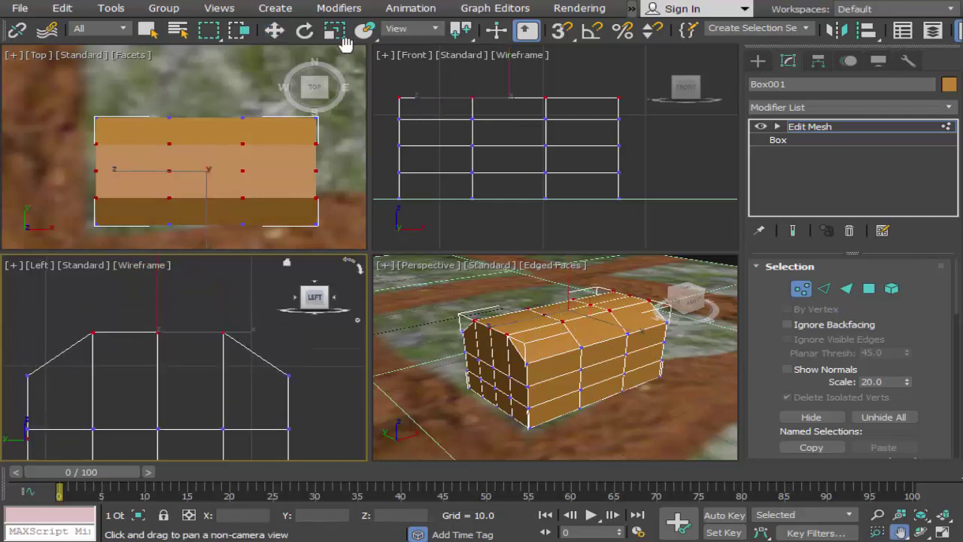
click(274, 30)
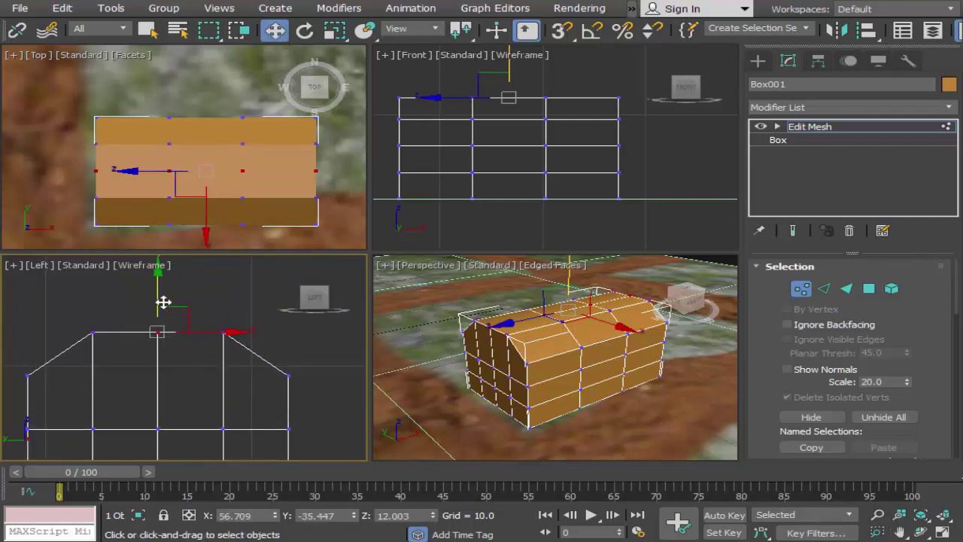
drag(163, 301, 170, 261)
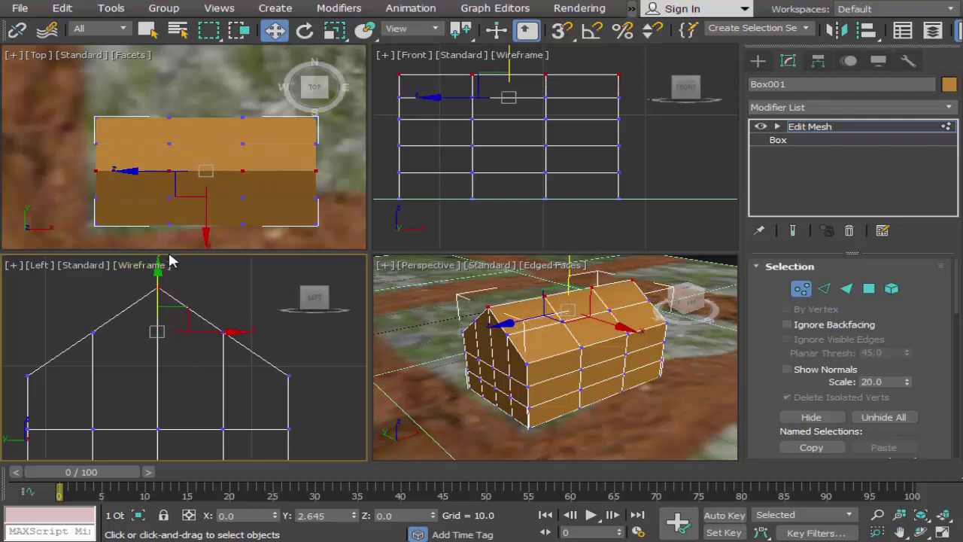
drag(170, 261, 178, 265)
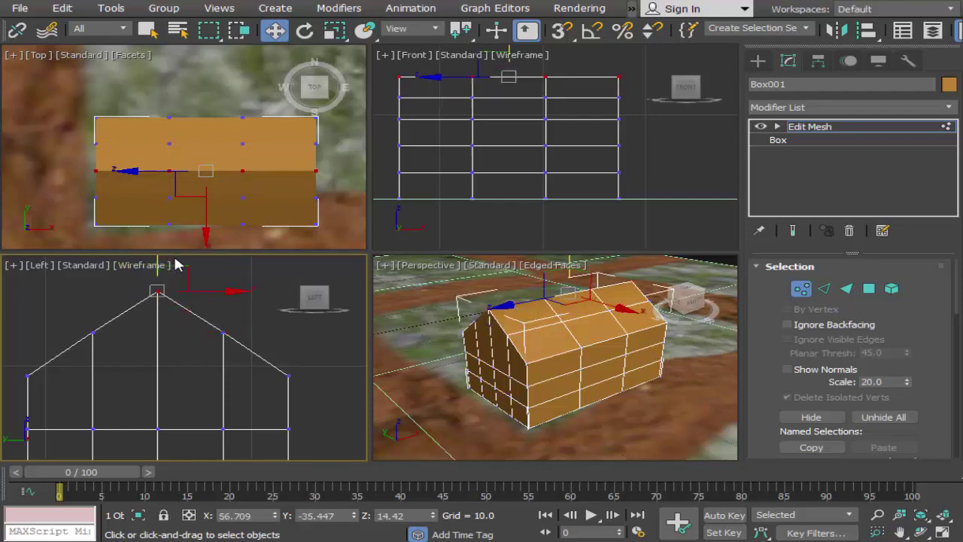
click(334, 340)
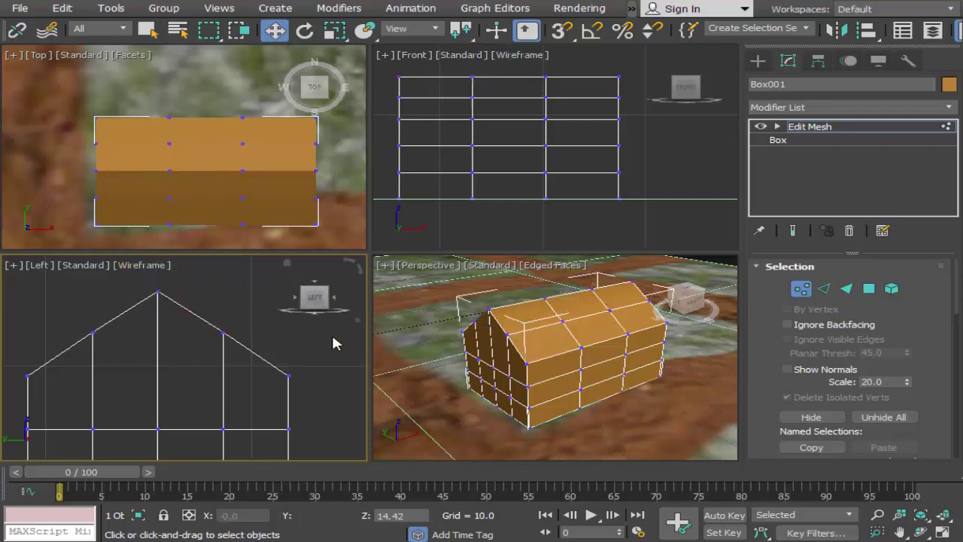
click(900, 531)
click(681, 432)
Zoom in on the house's front corner and switch Edit Mesh to Polygon sub-object level.
click(945, 531)
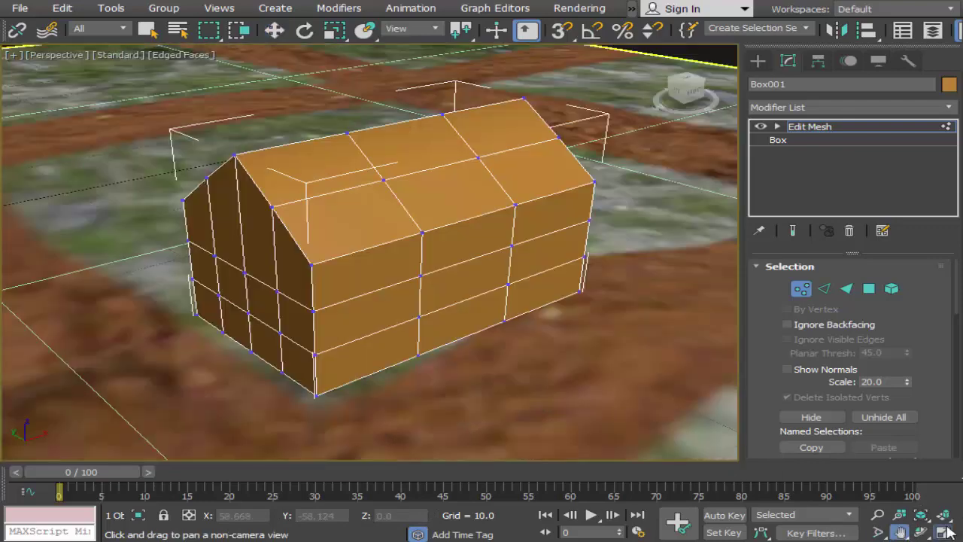
mouse_move(386, 318)
mouse_down()
mouse_move(453, 294)
mouse_move(425, 272)
mouse_move(425, 298)
mouse_up()
scroll(454, 294, up, 2)
scroll(468, 291, up, 2)
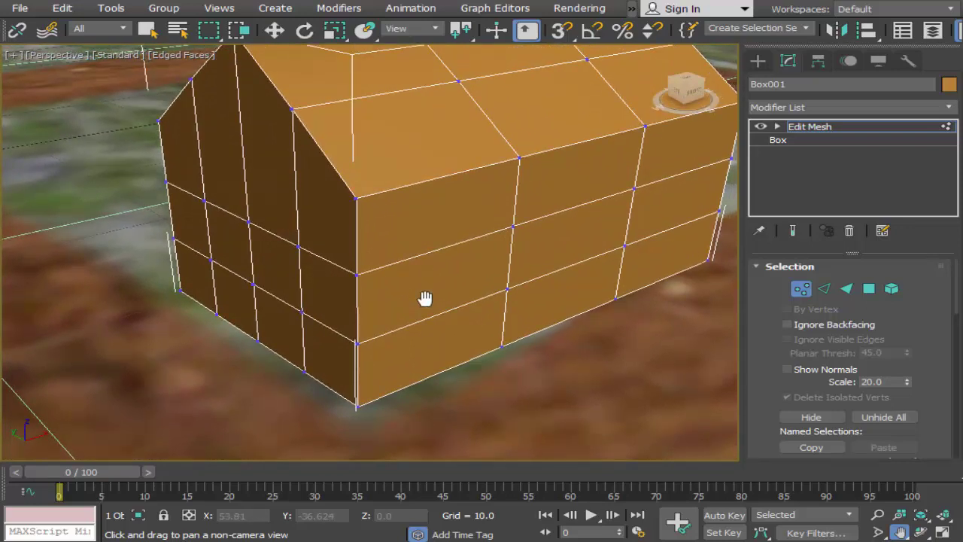
drag(425, 297, 426, 300)
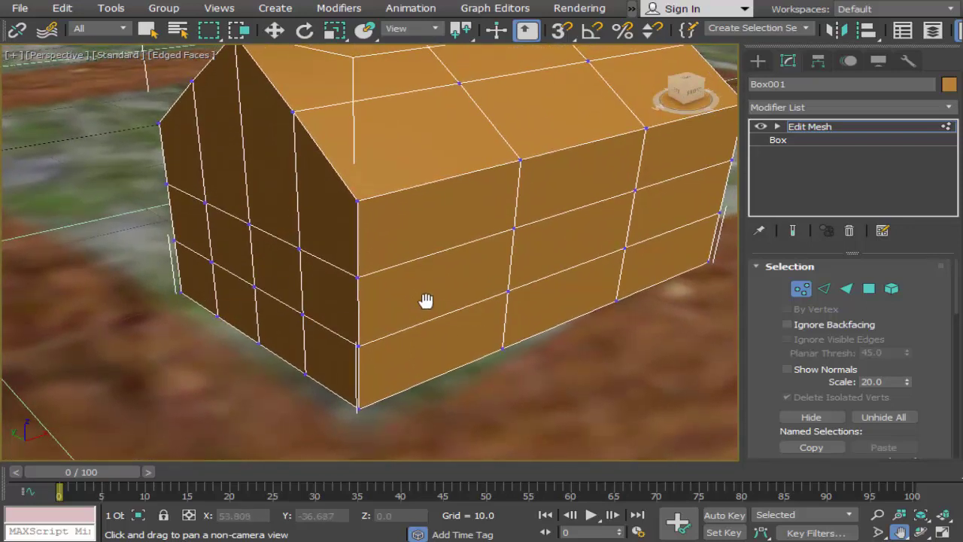
click(148, 30)
click(866, 292)
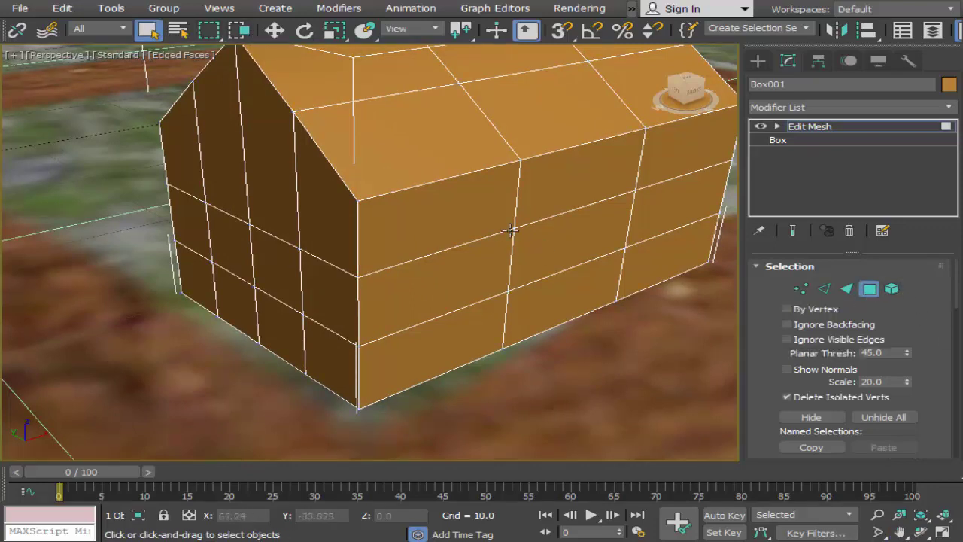
Select one window polygon on the long wall plus four door polygons on the gable end.
click(552, 235)
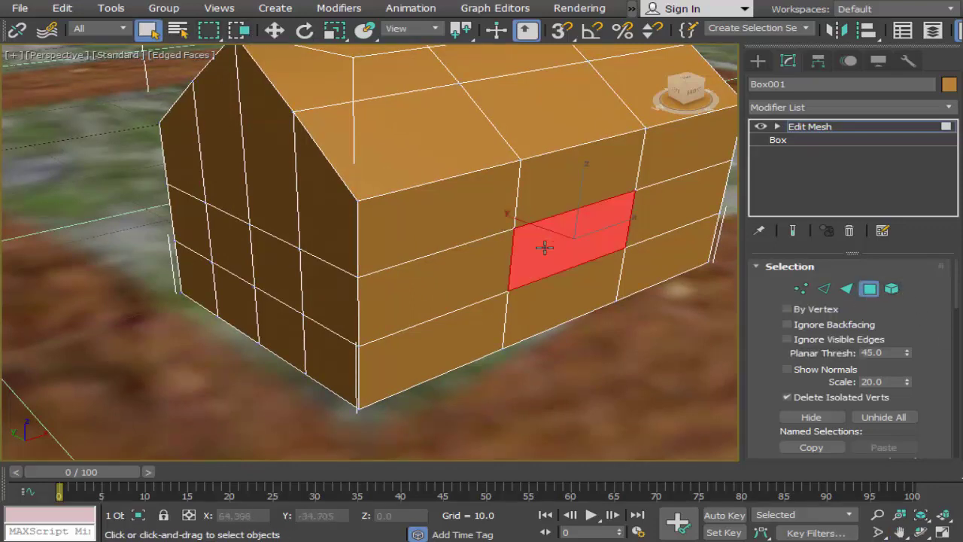
ctrl+click(243, 259)
ctrl+click(280, 269)
ctrl+click(282, 317)
ctrl+click(248, 309)
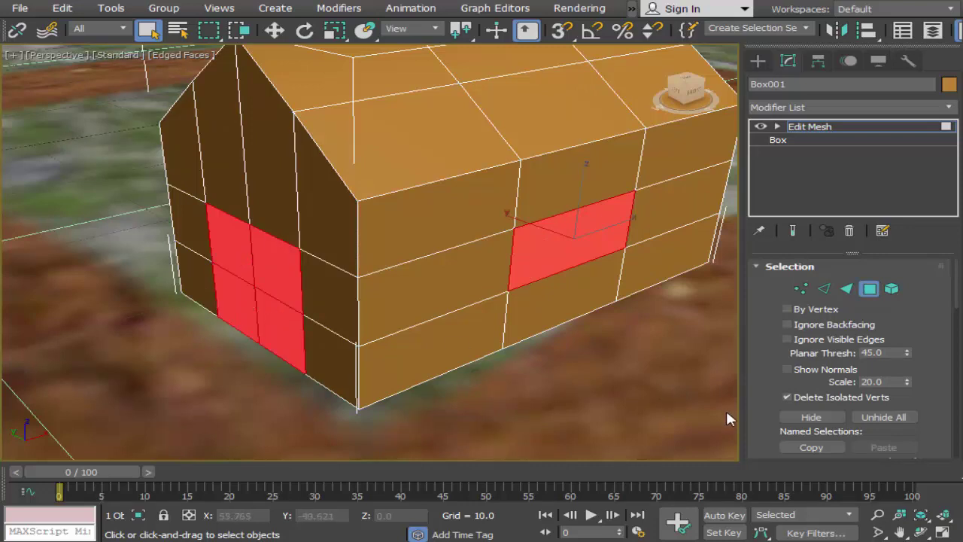
click(922, 531)
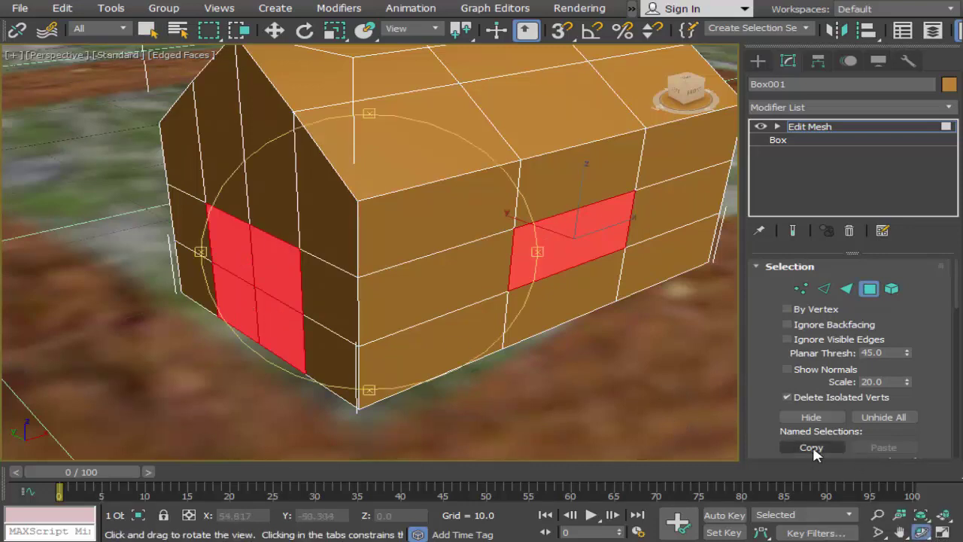
Set Extrude normal to Local and recess the selected door and window faces by -0.1.
drag(775, 426, 783, 260)
drag(767, 401, 763, 360)
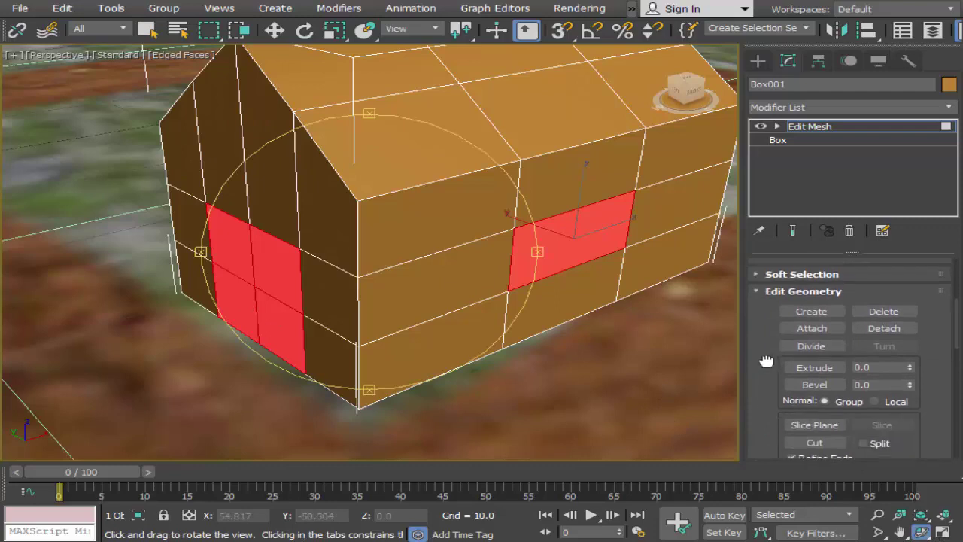
click(874, 398)
drag(910, 364, 915, 370)
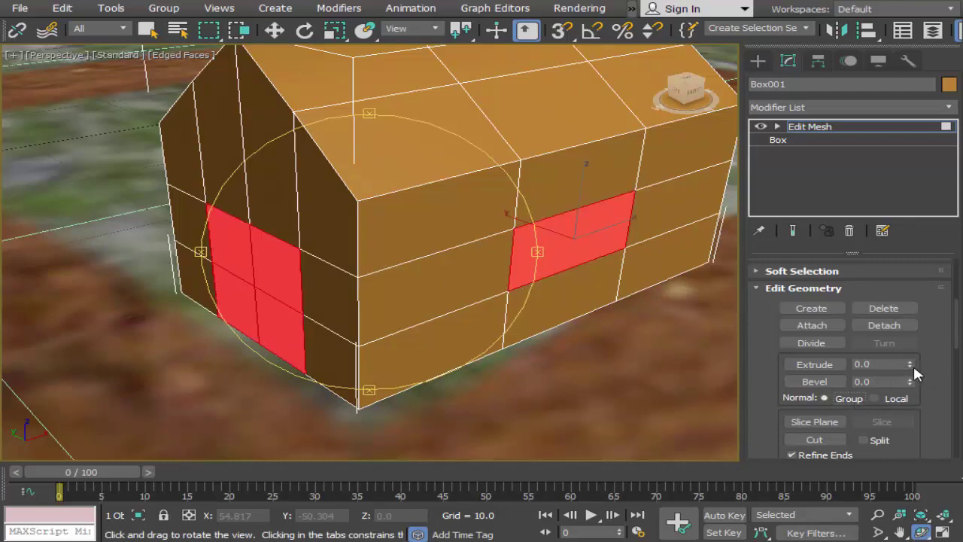
drag(913, 364, 919, 366)
click(882, 393)
drag(912, 364, 914, 367)
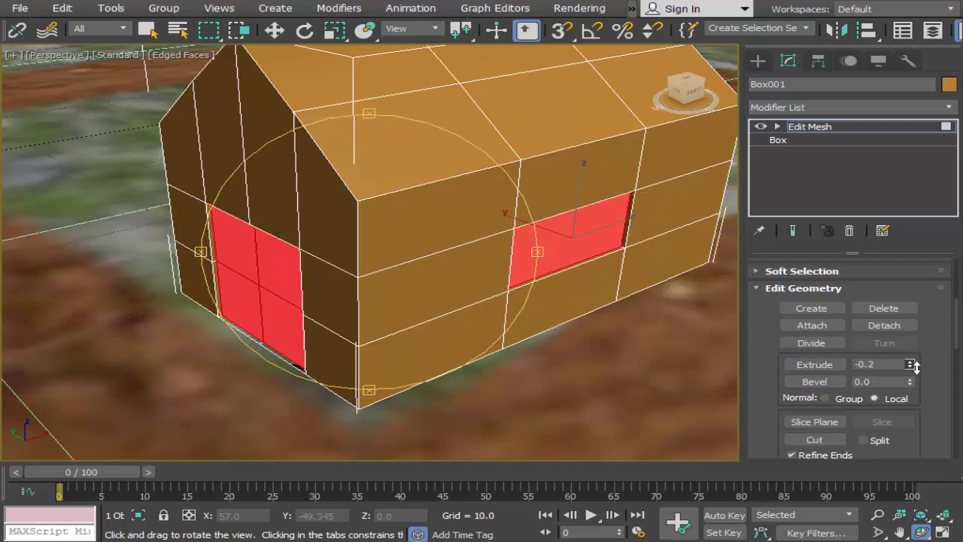
drag(914, 366, 914, 365)
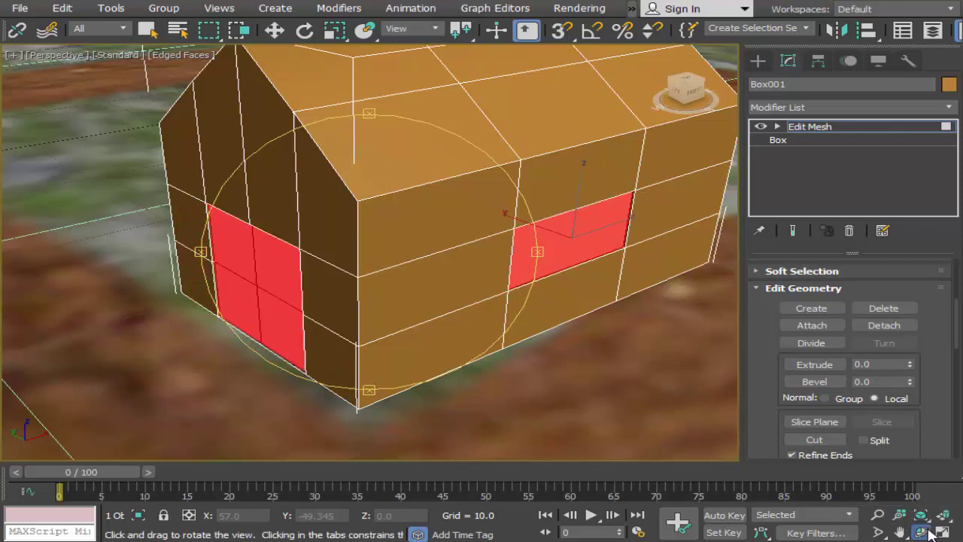
Orbit to face the door and recess a left-wall window face by 0.5.
drag(460, 194, 537, 174)
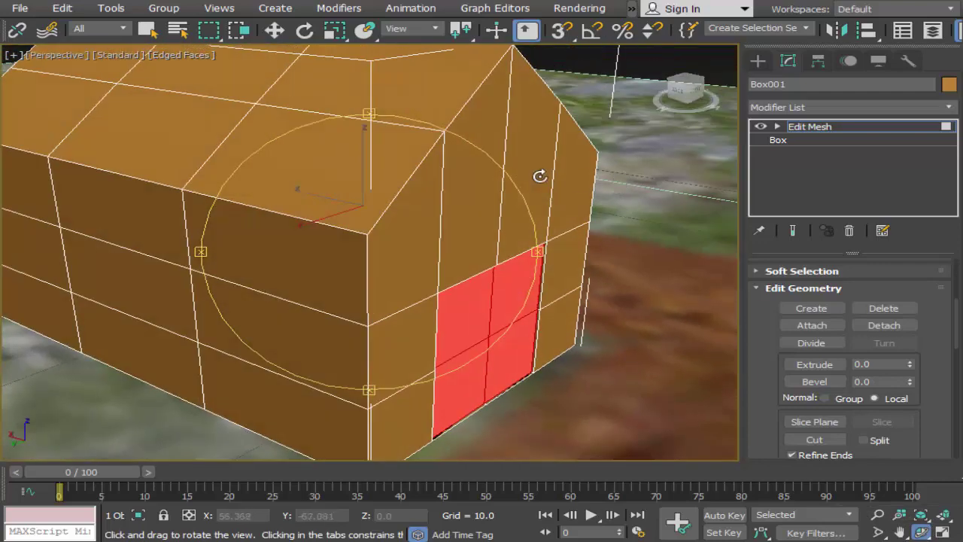
click(158, 28)
click(157, 282)
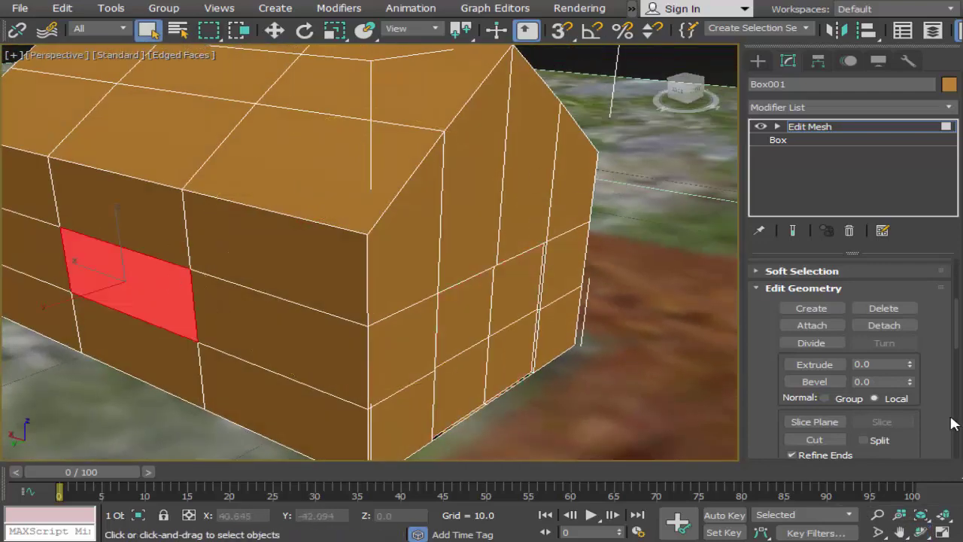
drag(914, 362, 923, 368)
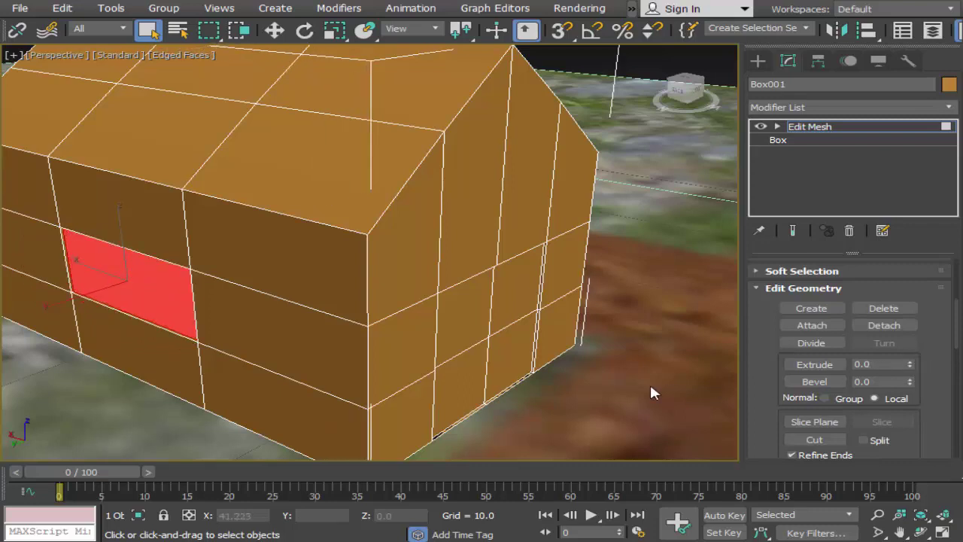
Select three gable-wall faces and the left-wall window face, then pan out to show the whole house.
click(637, 341)
click(457, 322)
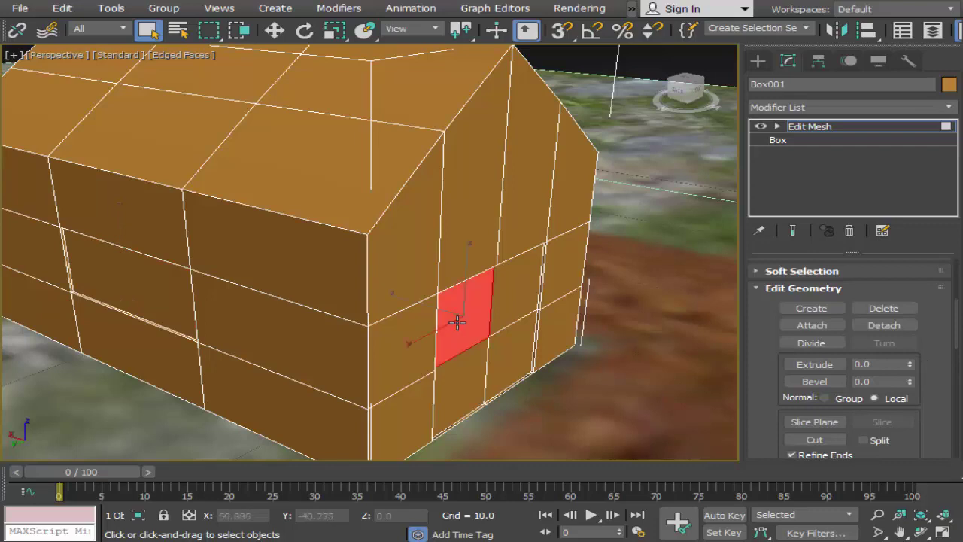
click(518, 340)
click(475, 363)
click(167, 285)
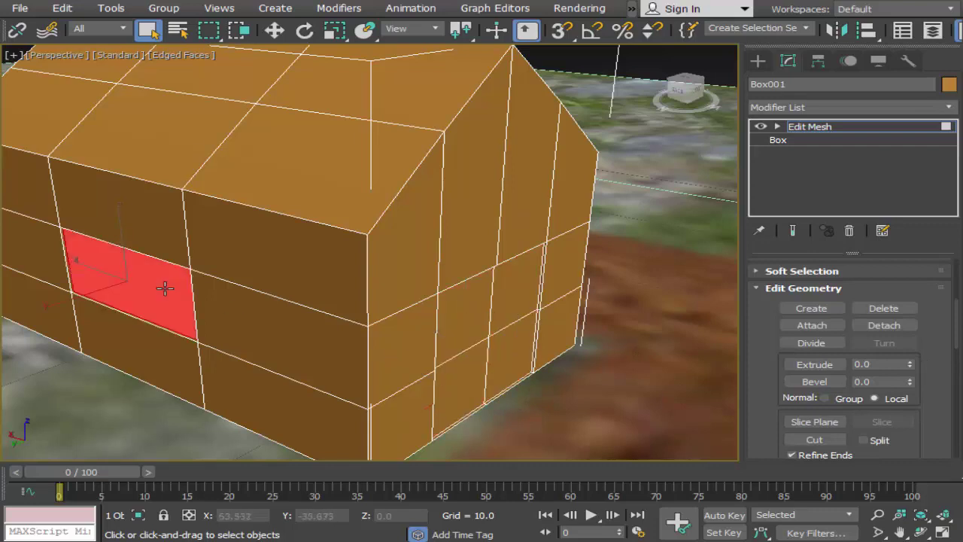
click(901, 532)
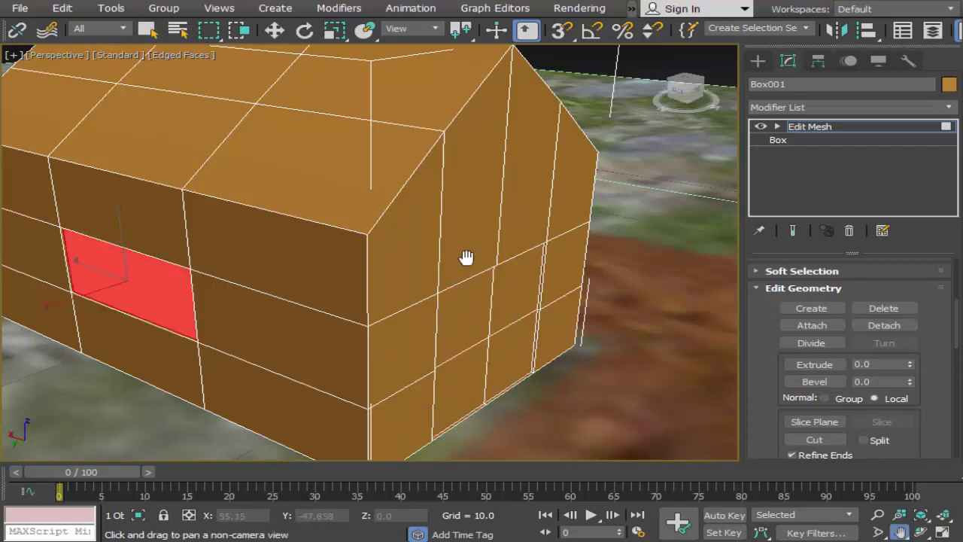
scroll(462, 253, down, 5)
drag(462, 254, 453, 264)
Draw Box002 in the Top view as an 8.039 × 23.205 × 1.188 slab with 1×1×1 segments.
click(758, 60)
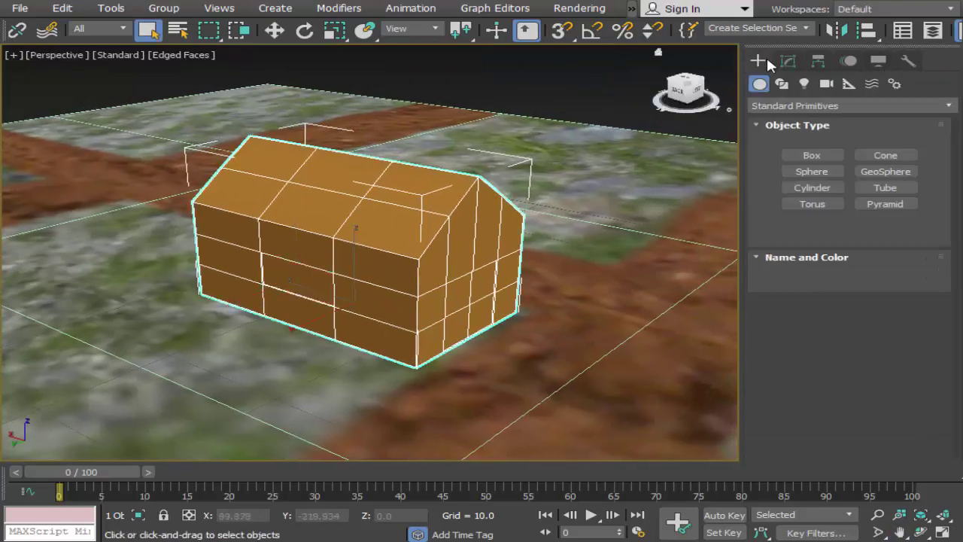
click(813, 155)
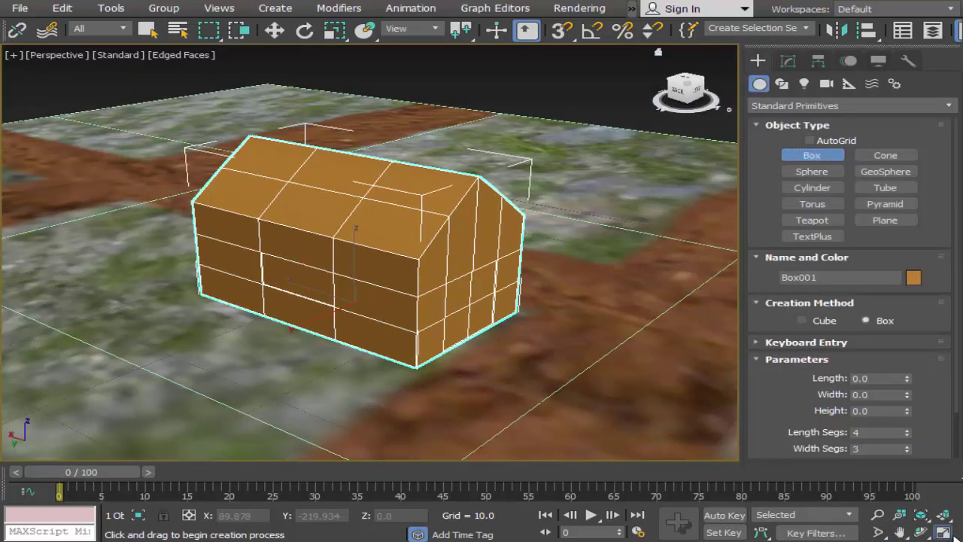
key(alt+w)
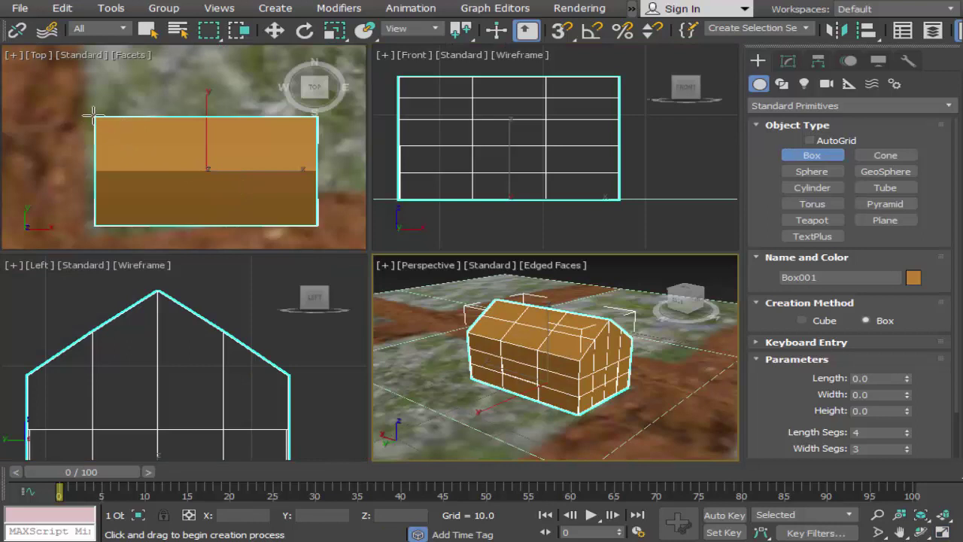
drag(86, 101, 327, 169)
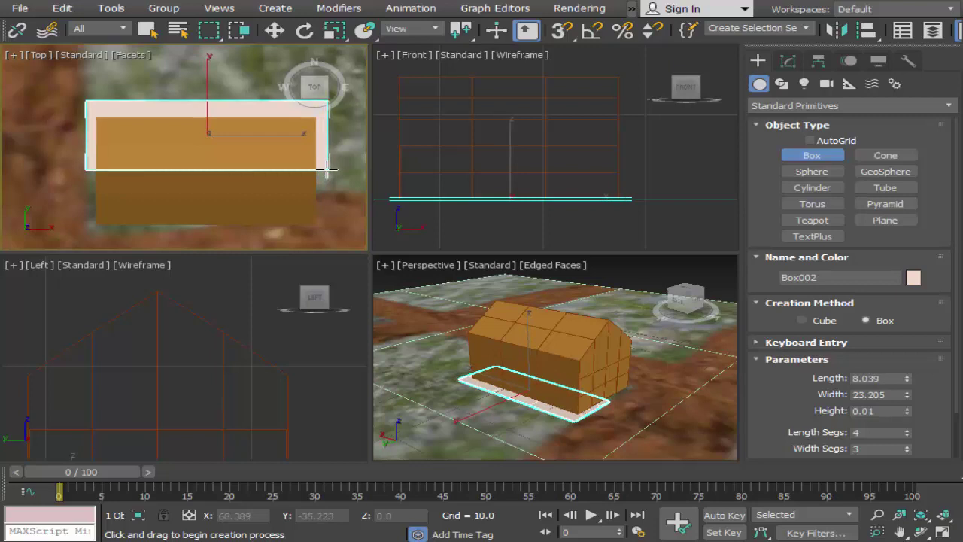
click(328, 164)
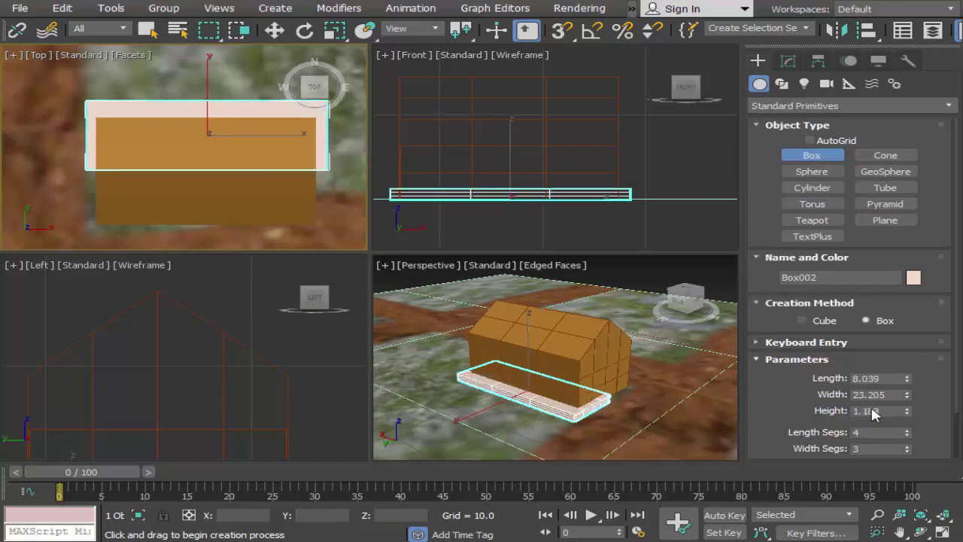
scroll(918, 328, down, 2)
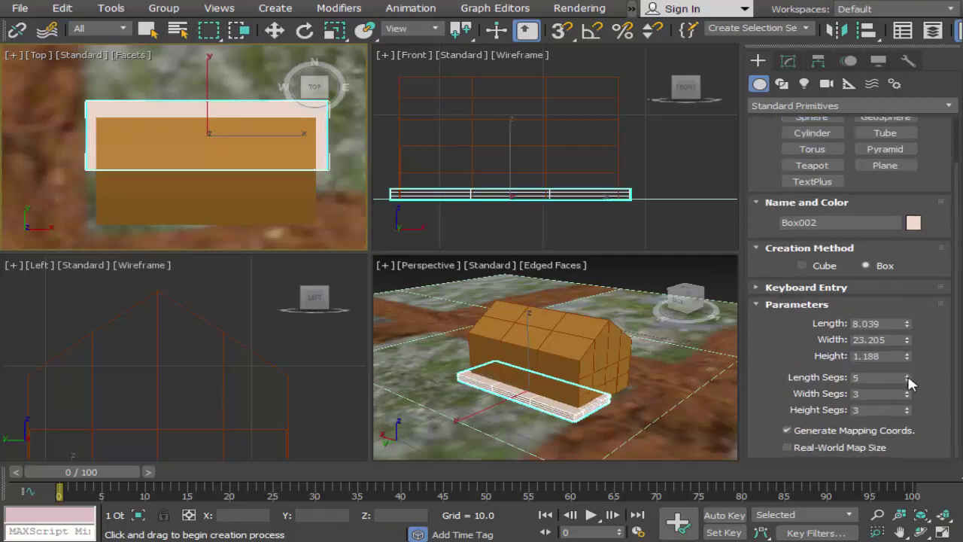
drag(907, 381, 903, 435)
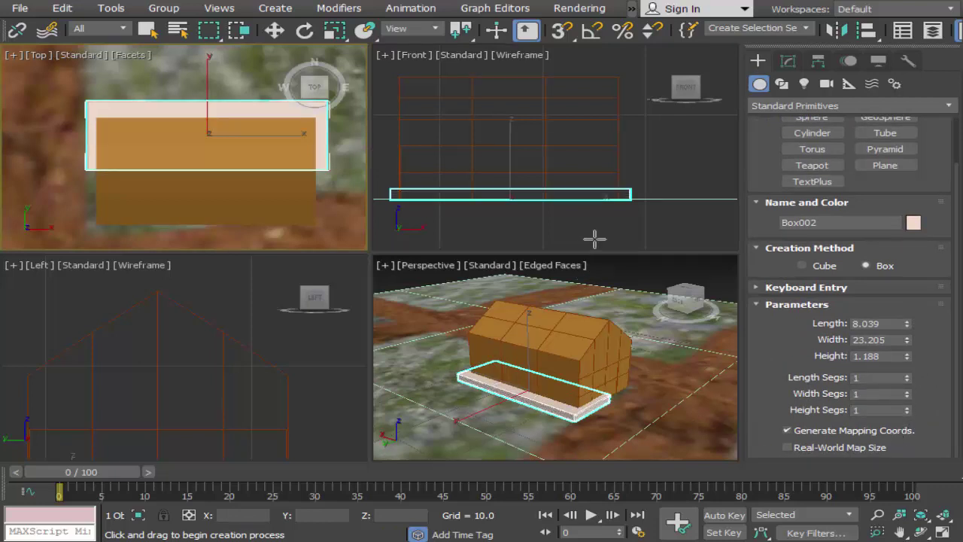
click(321, 410)
Lift the slab above the house and resize it to height 0.689 and length 10.13.
click(943, 532)
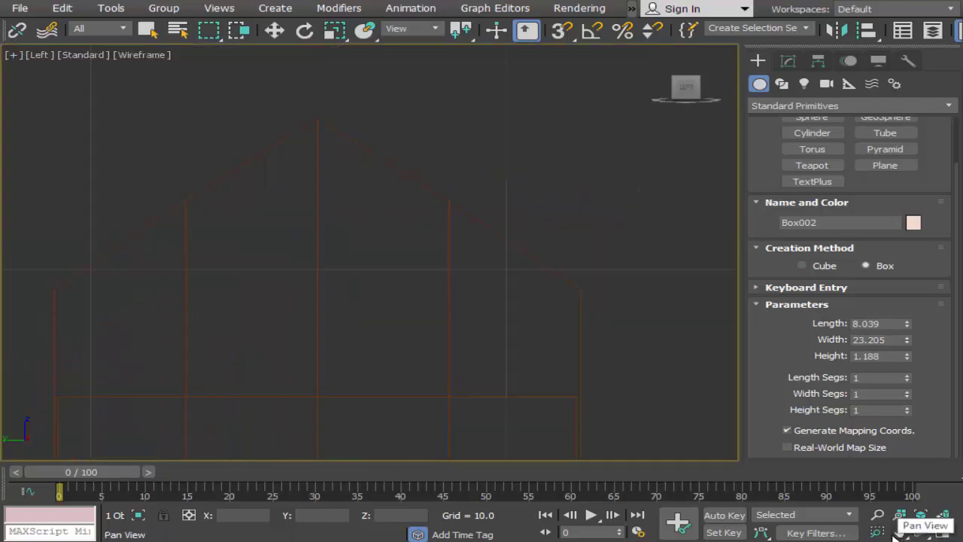
click(901, 531)
scroll(552, 389, down, 3)
drag(552, 389, 500, 364)
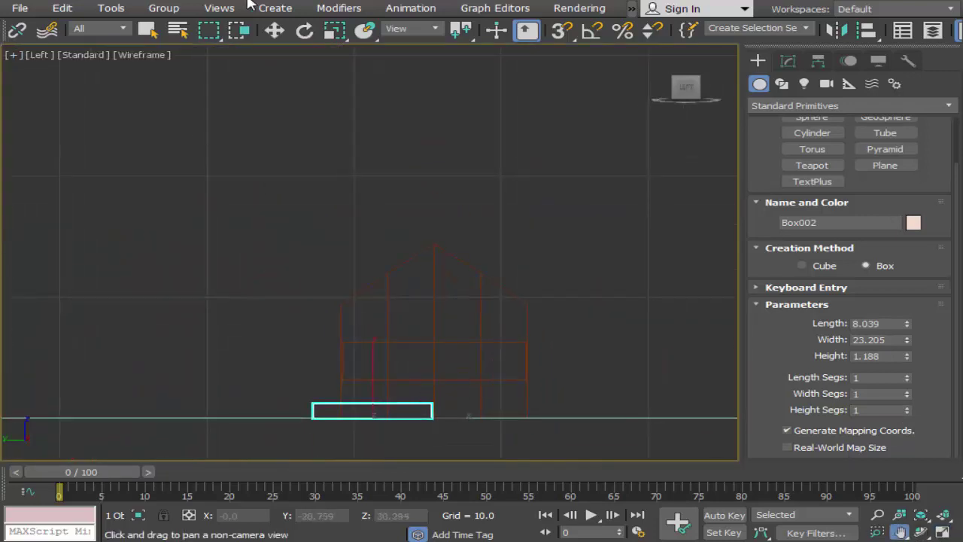
click(275, 30)
mouse_move(373, 359)
mouse_down()
mouse_move(434, 251)
mouse_move(564, 258)
mouse_up()
click(788, 61)
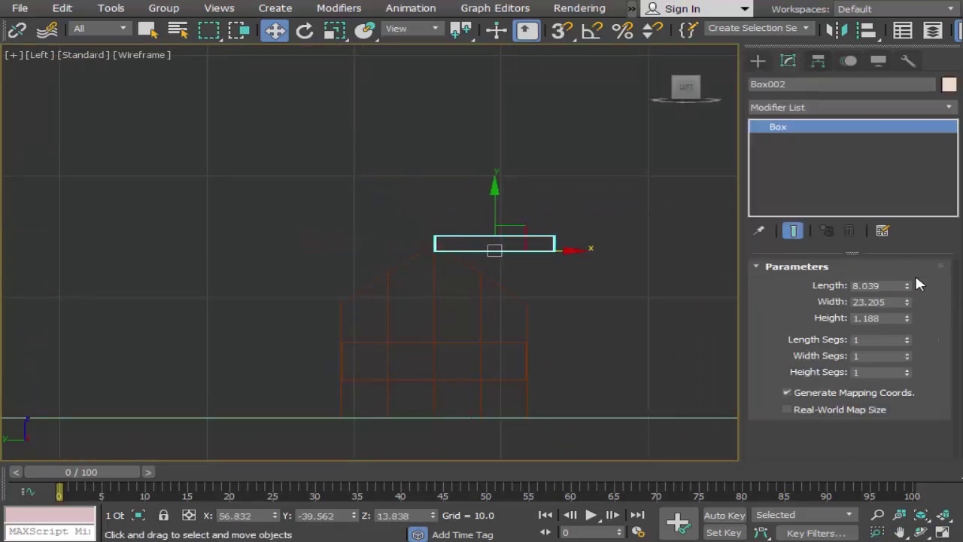
drag(905, 322, 906, 353)
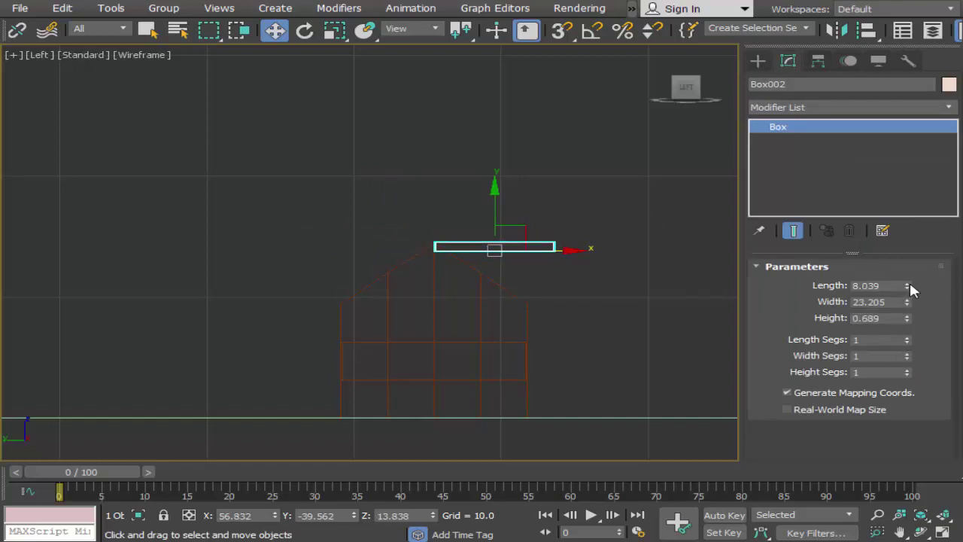
drag(909, 285, 914, 272)
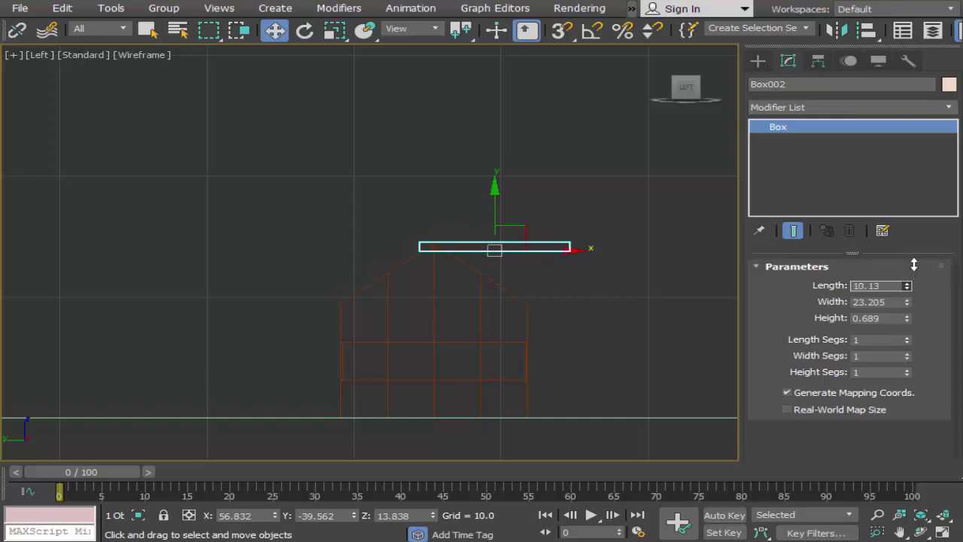
drag(573, 250, 588, 251)
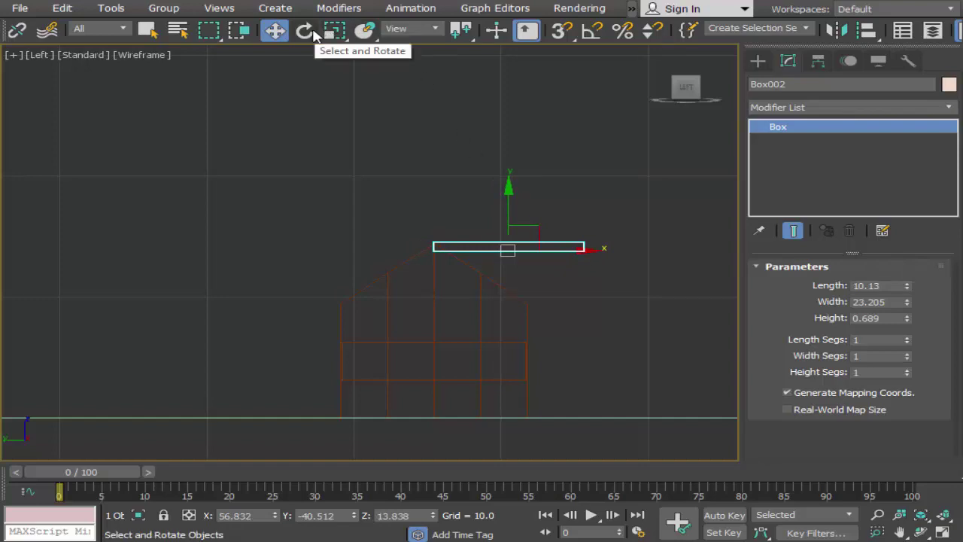
Rotate the slab to about -37.76°, seat it on one gable slope, and Shift-drag a copy.
click(304, 30)
drag(548, 299, 468, 312)
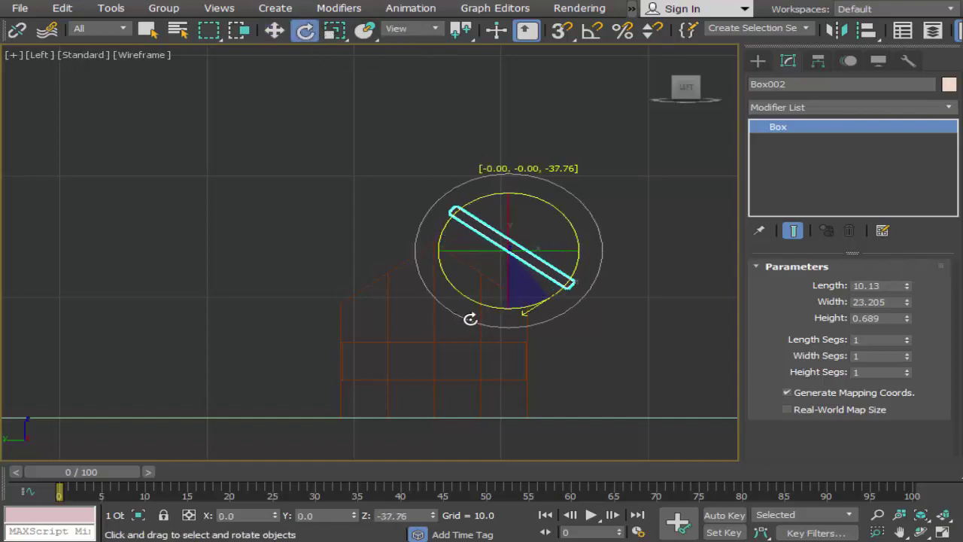
click(275, 30)
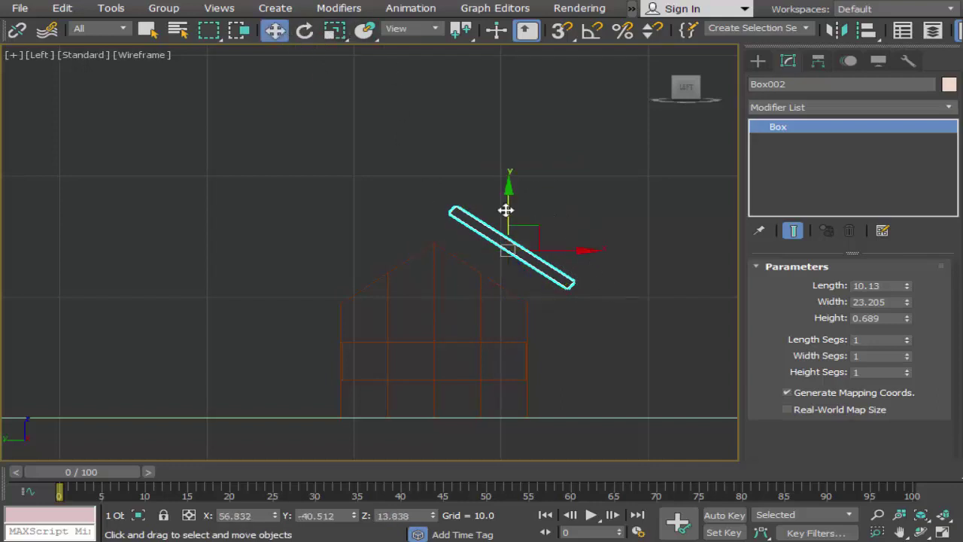
drag(509, 217, 496, 237)
drag(573, 284, 560, 281)
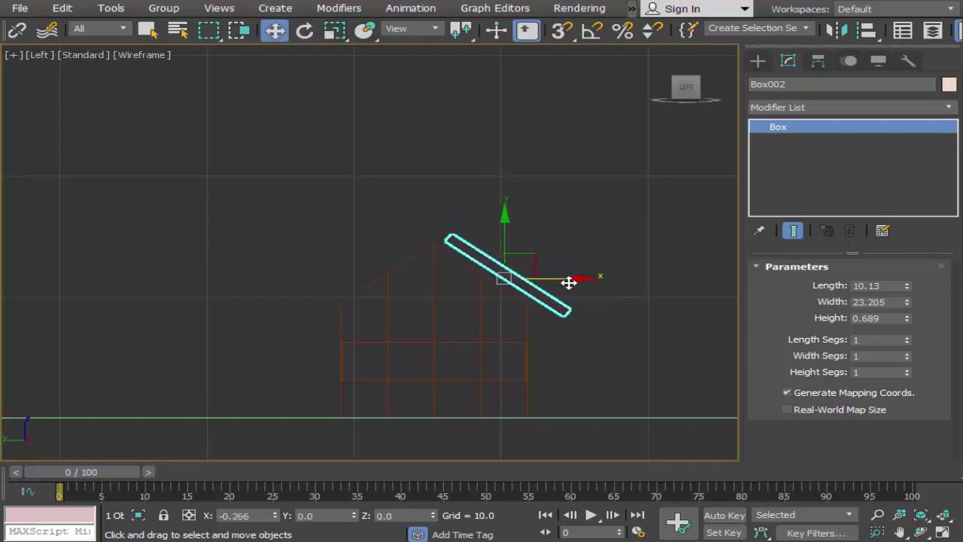
drag(559, 281, 556, 279)
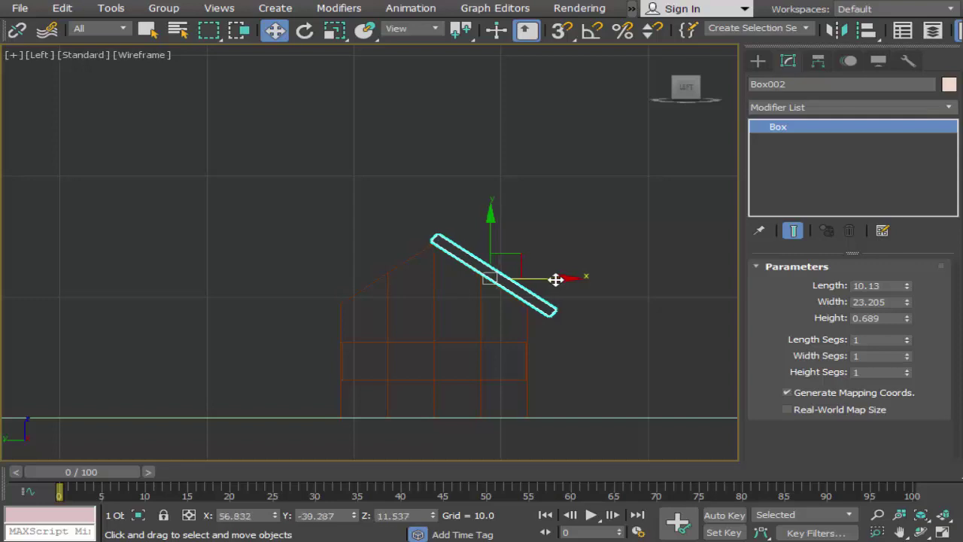
click(757, 60)
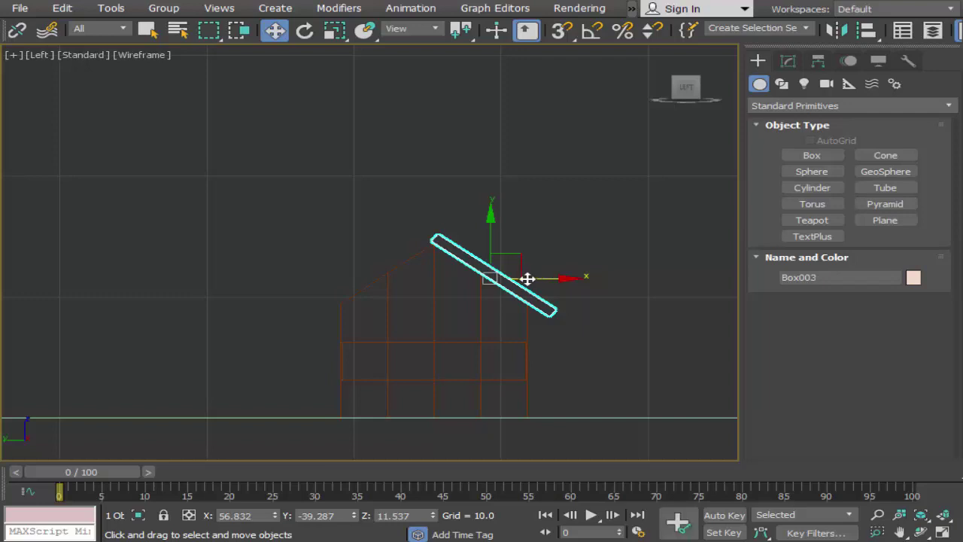
shift+drag(535, 279, 348, 277)
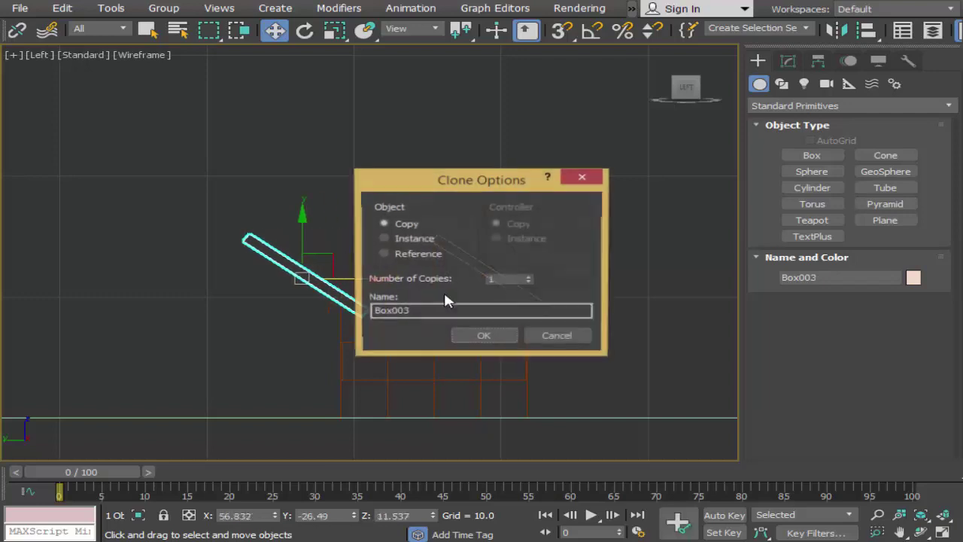
Create Box003 as a copy, mirror it, and move it onto the opposite roof slope.
click(492, 338)
click(820, 59)
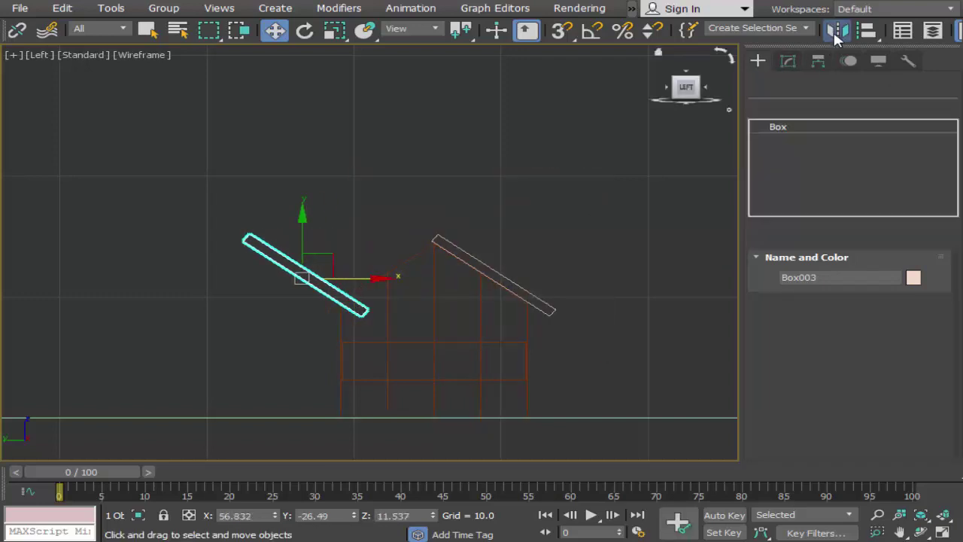
click(830, 30)
click(425, 389)
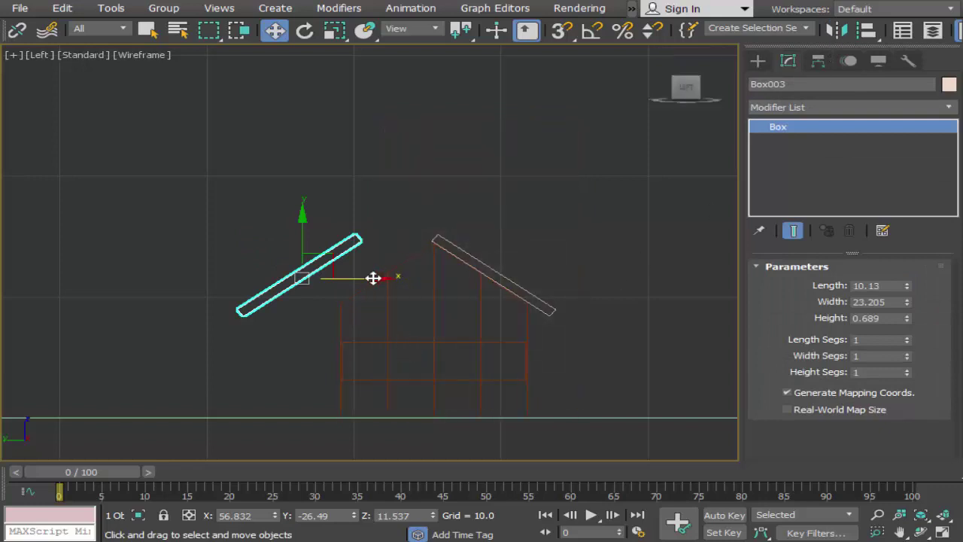
drag(373, 278, 453, 278)
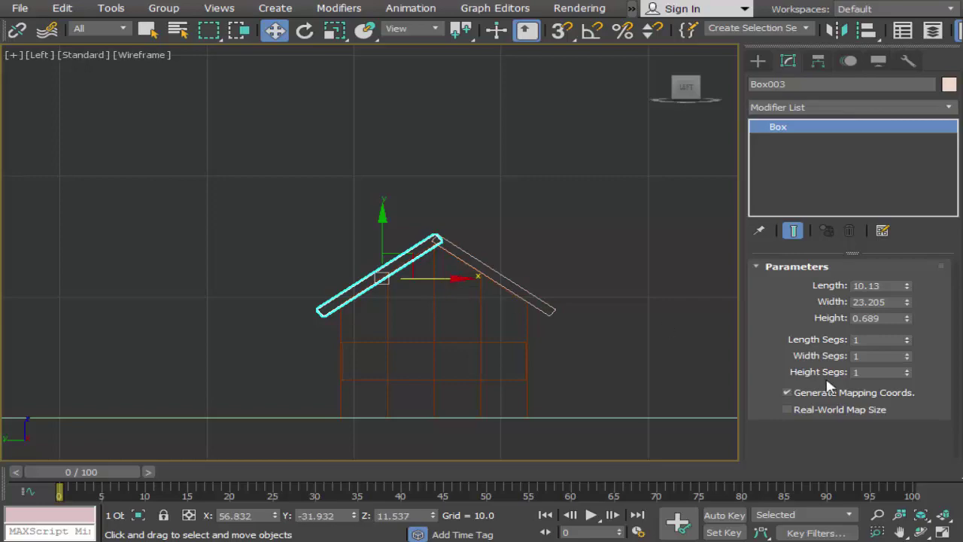
Check the two-sided roof in the maximized Perspective view and select the house walls Box001.
key(alt+w)
click(920, 531)
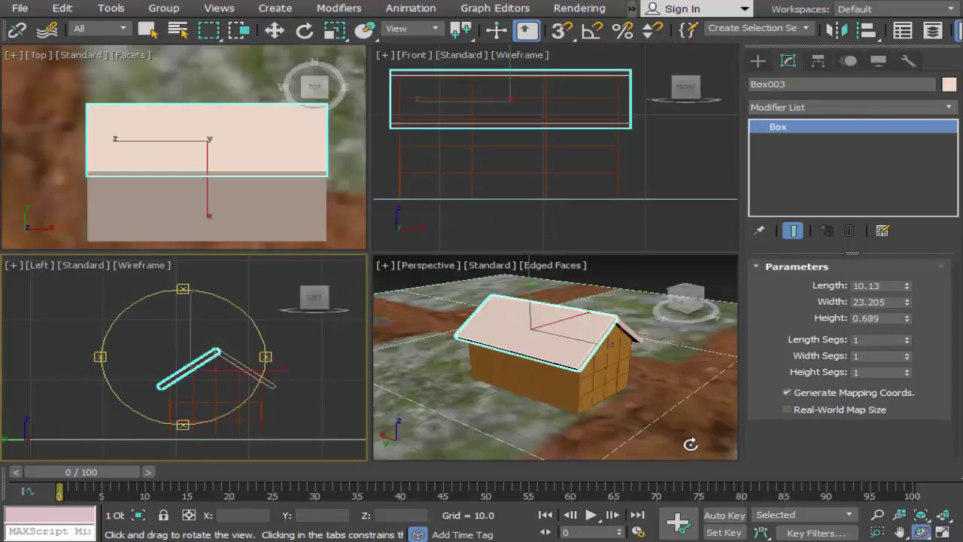
click(688, 438)
click(942, 532)
click(899, 532)
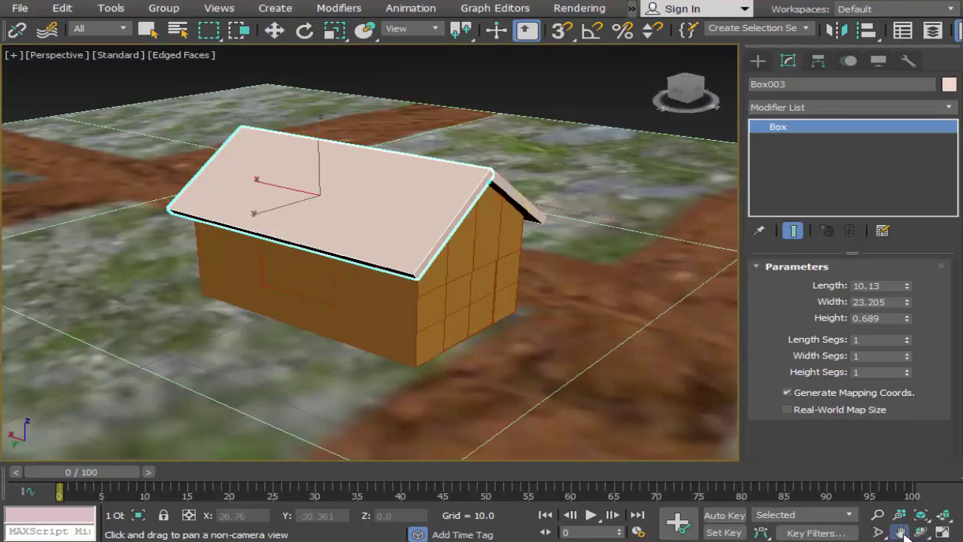
scroll(467, 369, up, 3)
drag(464, 352, 429, 354)
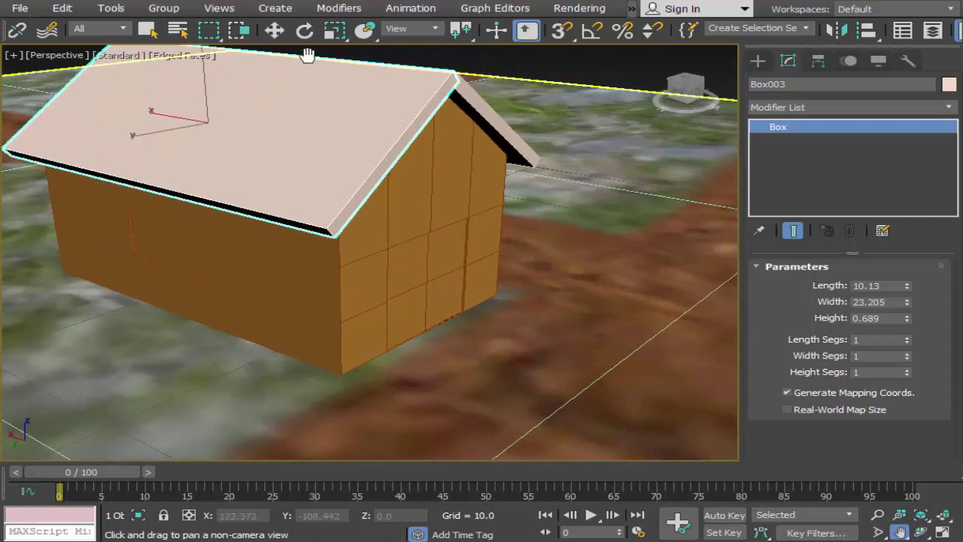
click(274, 30)
click(417, 185)
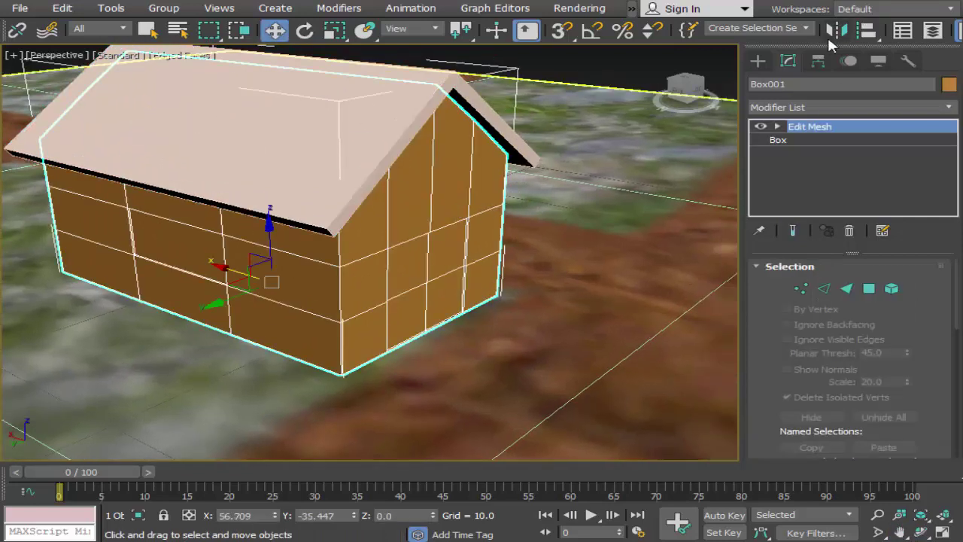
drag(805, 36, 560, 36)
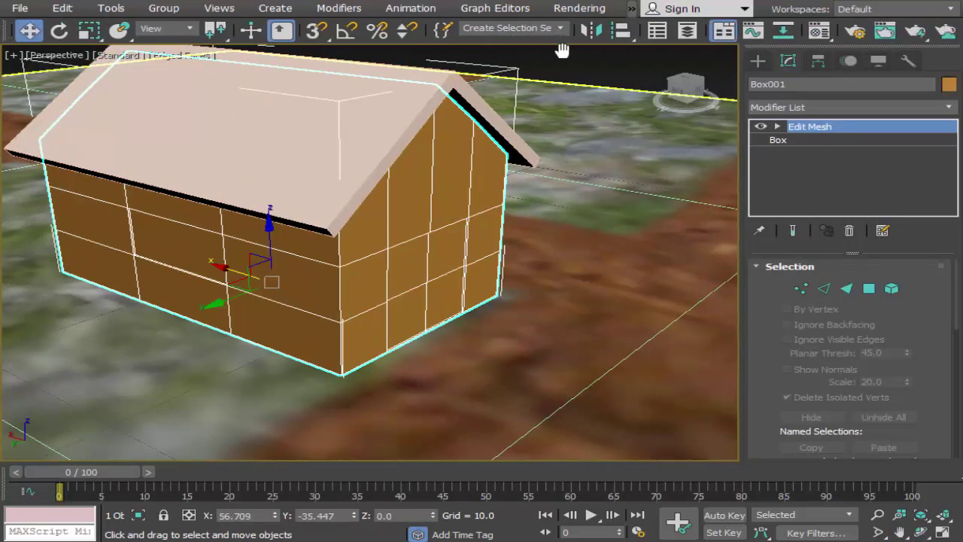
Open the Material Editor, pick material slot 02, and assign a Bitmap map to Diffuse.
click(821, 36)
mouse_move(362, 402)
mouse_down()
mouse_move(576, 218)
mouse_move(653, 126)
mouse_up()
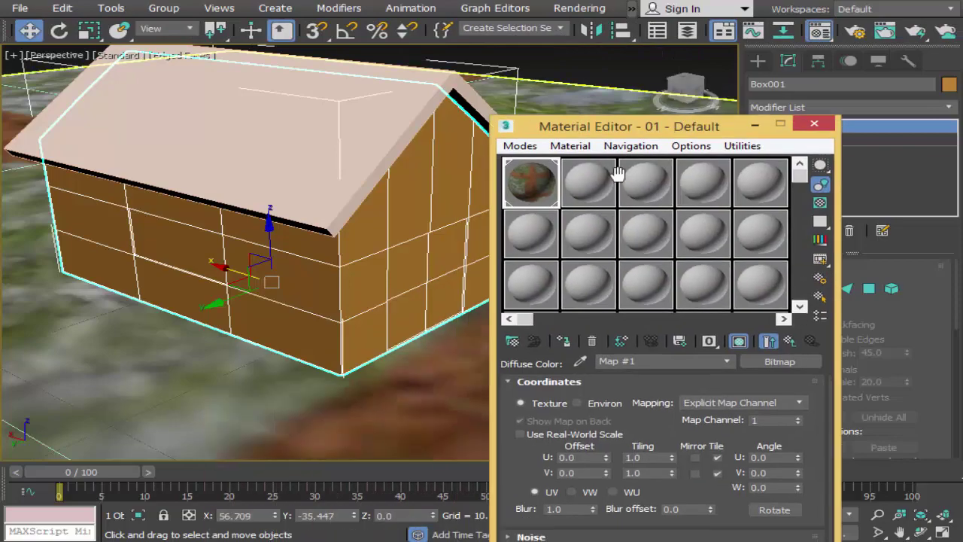
click(580, 197)
click(644, 478)
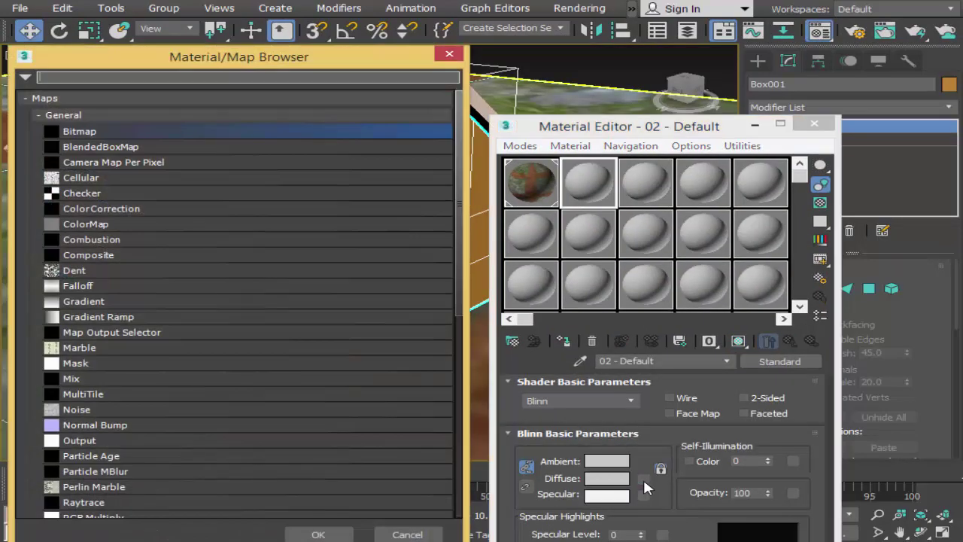
double_click(139, 129)
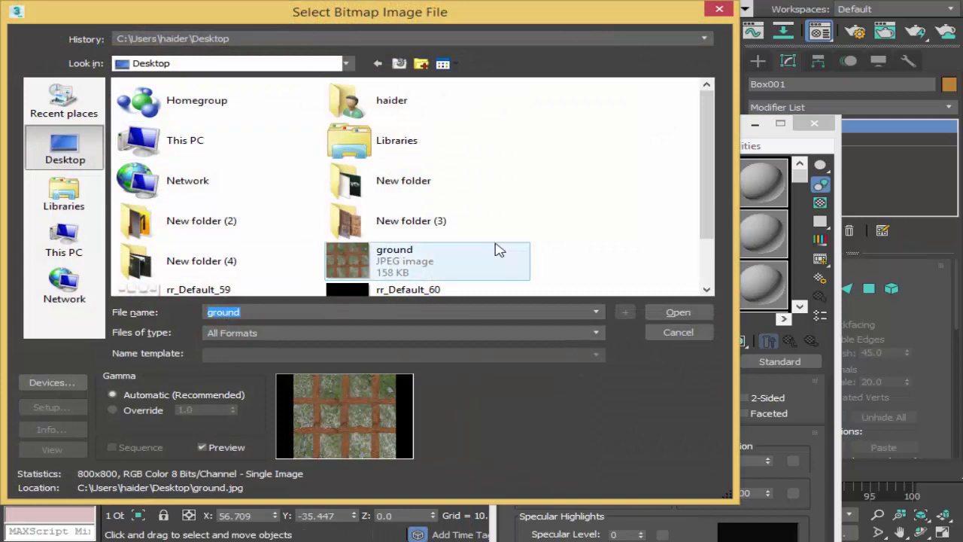
Browse the Select Bitmap Image File dialog to the D:\3d images texture folder.
double_click(225, 143)
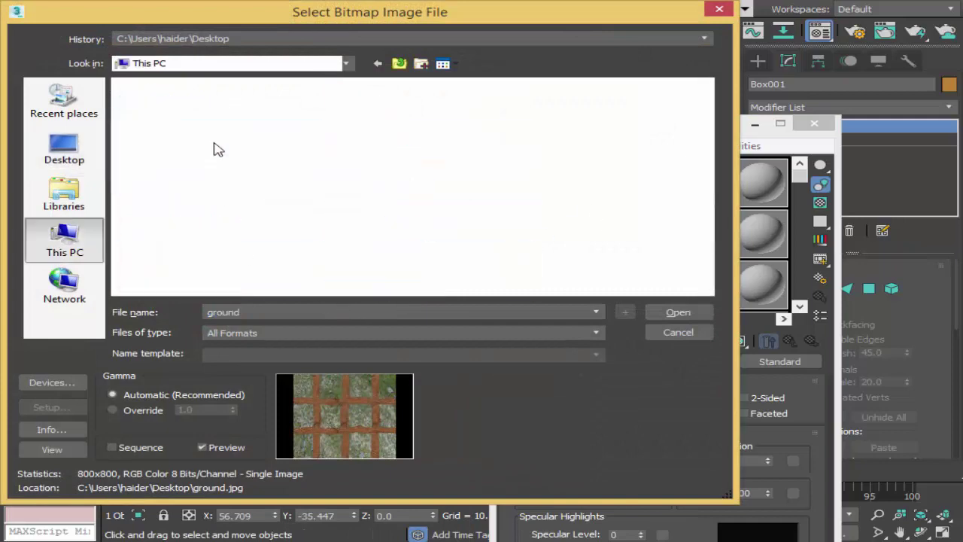
double_click(382, 245)
double_click(162, 158)
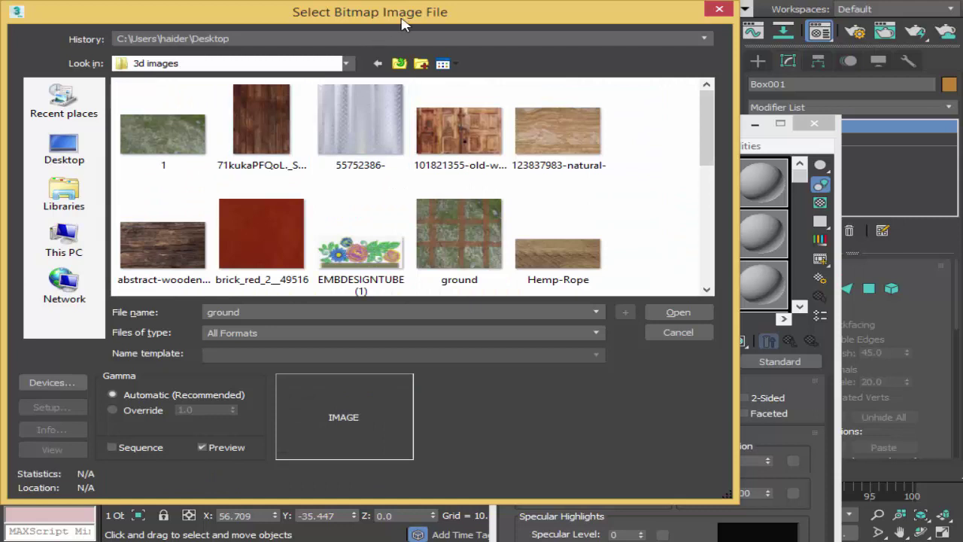
drag(401, 22, 660, 5)
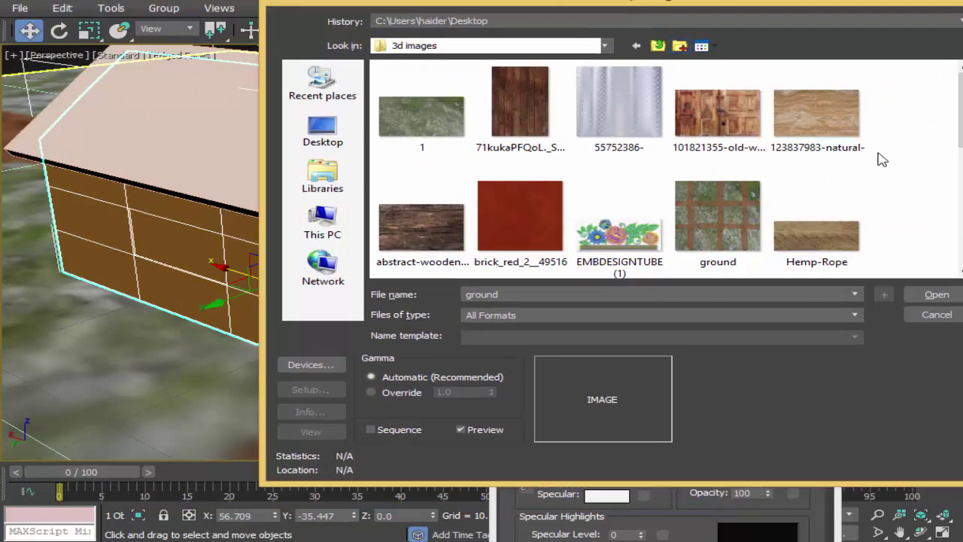
click(777, 31)
click(733, 15)
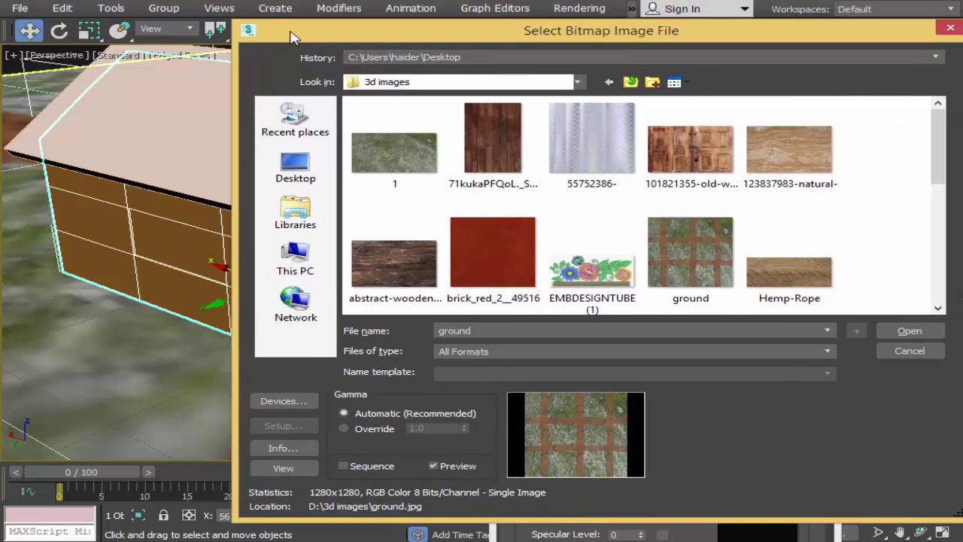
drag(328, 3, 282, 25)
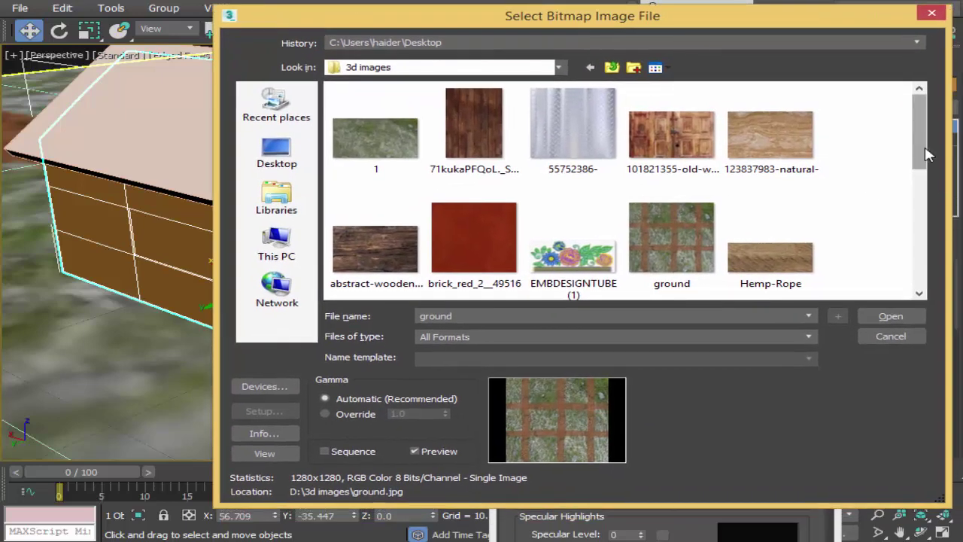
scroll(930, 170, down, 1)
drag(930, 173, 948, 280)
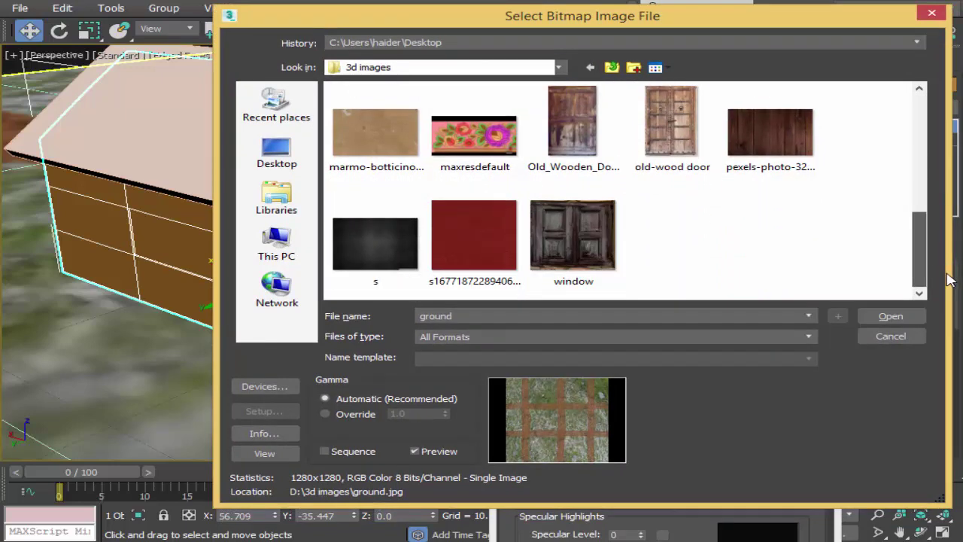
drag(947, 280, 911, 127)
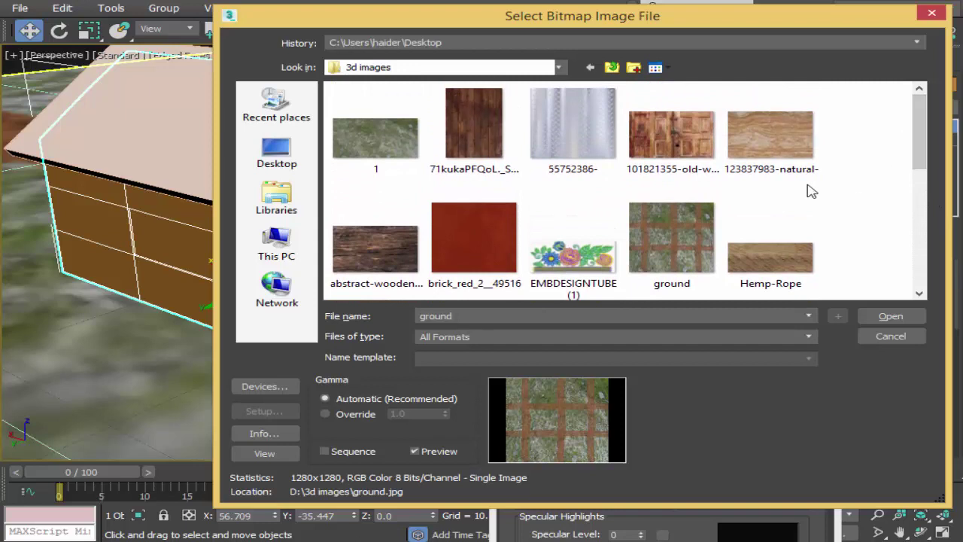
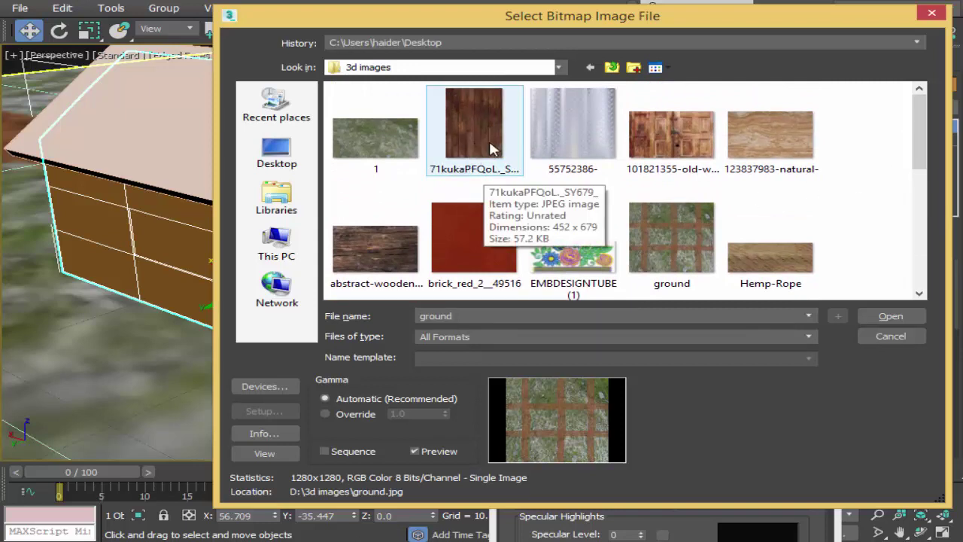
Load the 71kuka wood-plank bitmap and show it shaded on the house walls in the viewport.
click(490, 148)
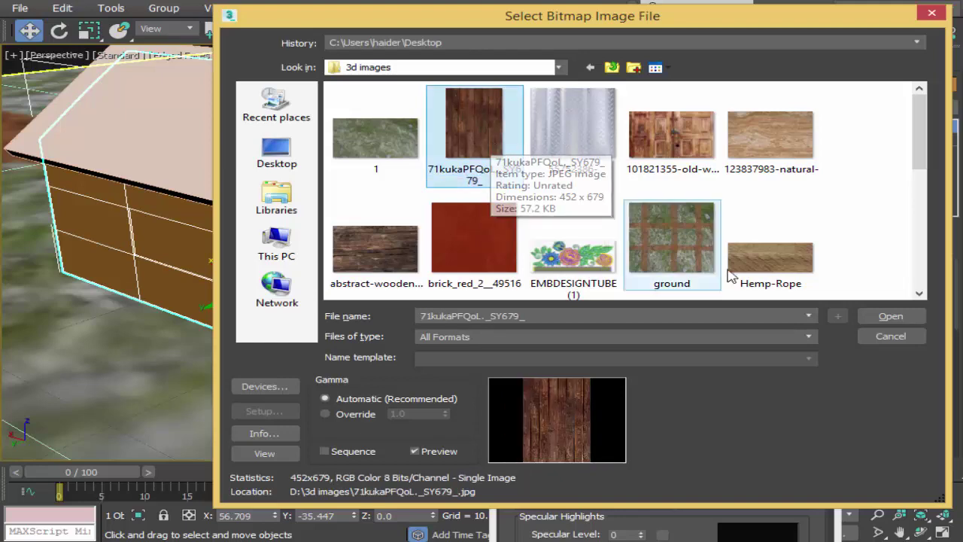
click(892, 316)
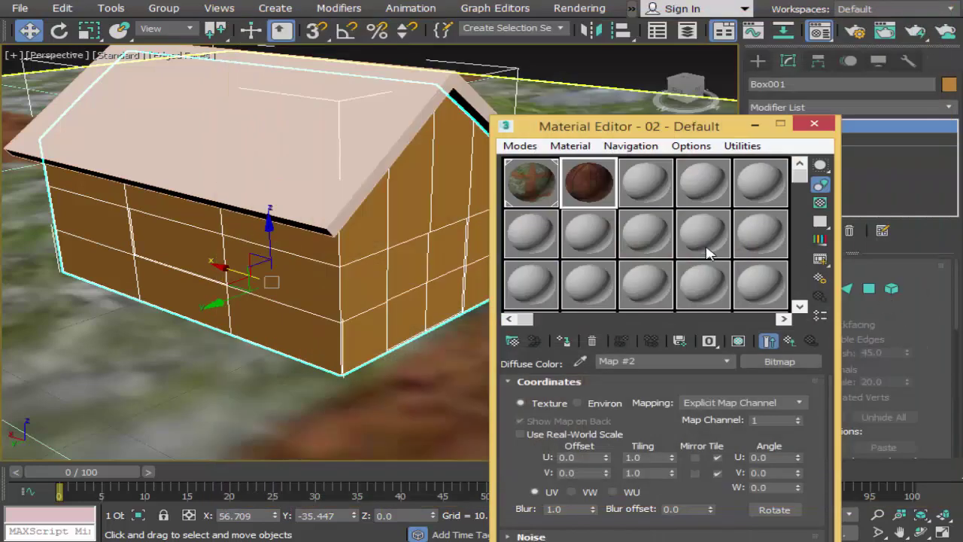
click(567, 340)
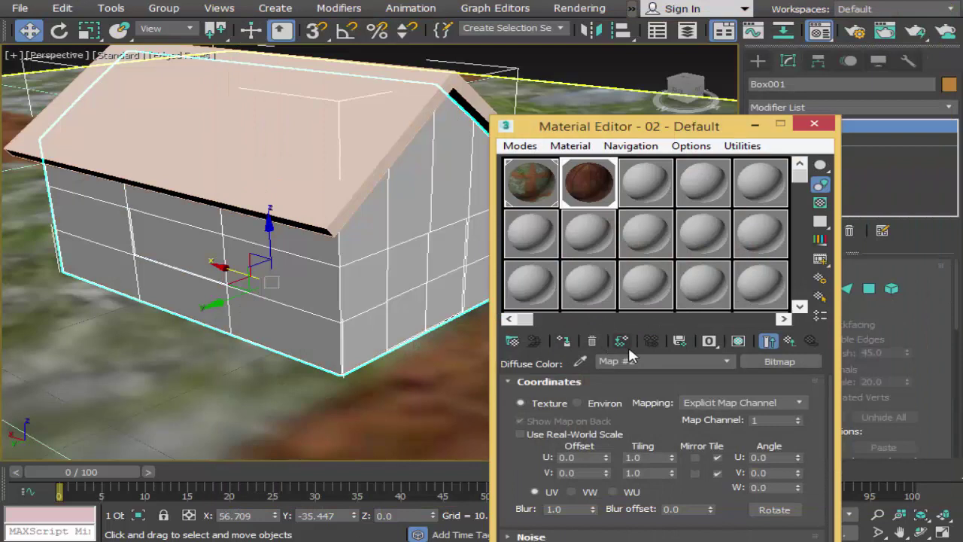
click(739, 342)
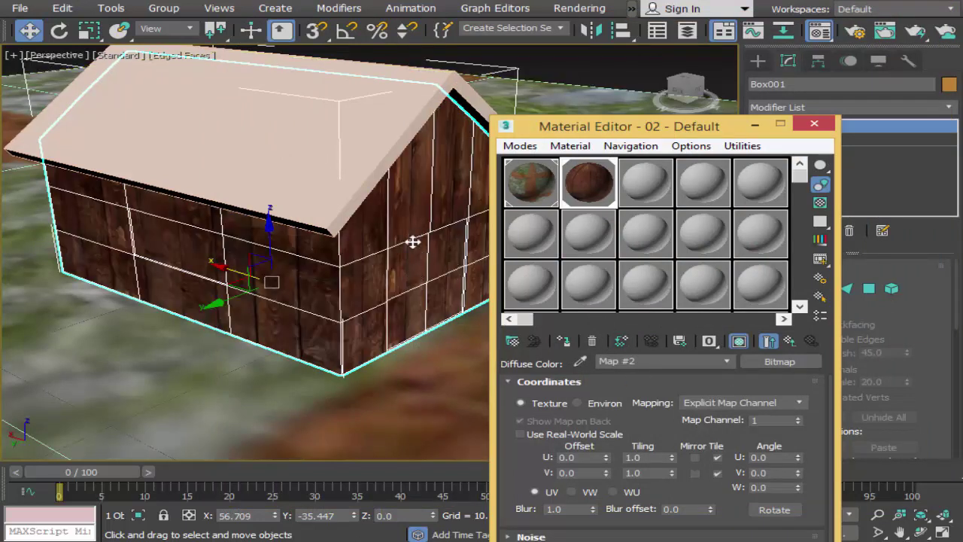
Assign the wood-plank material to both roof slabs.
click(335, 160)
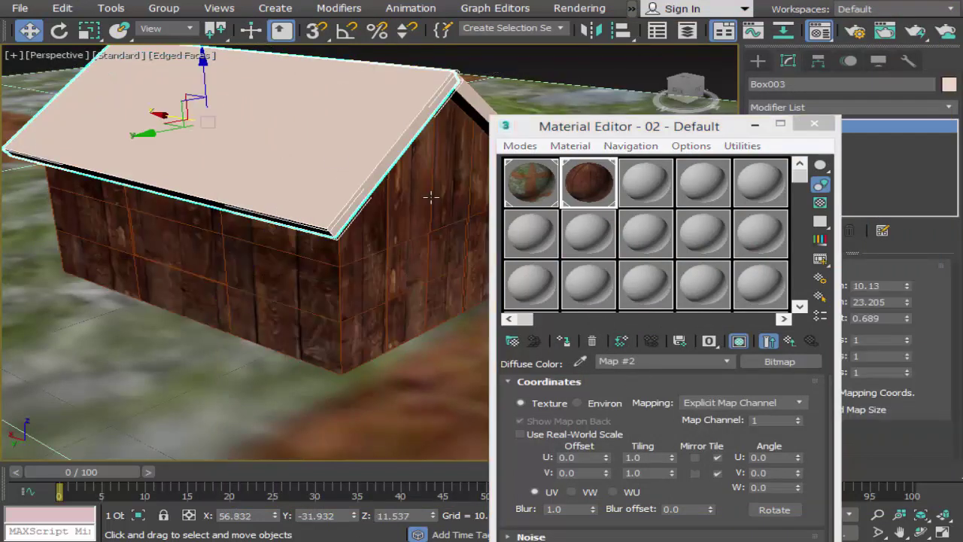
click(564, 342)
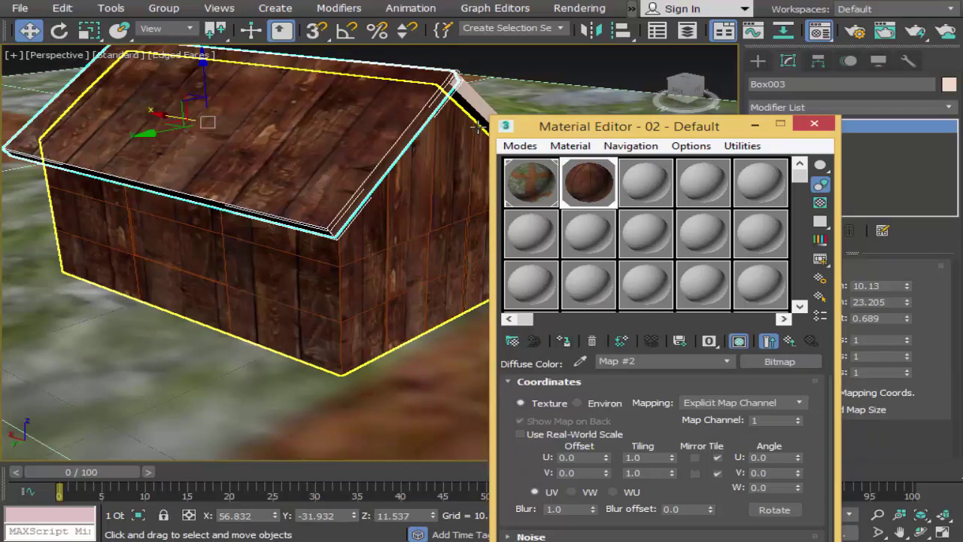
click(478, 126)
click(565, 342)
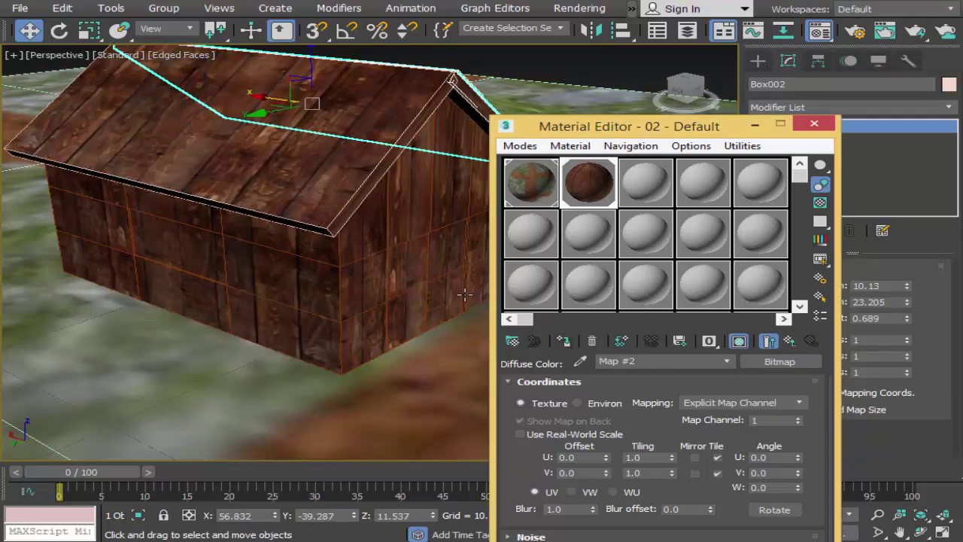
click(854, 30)
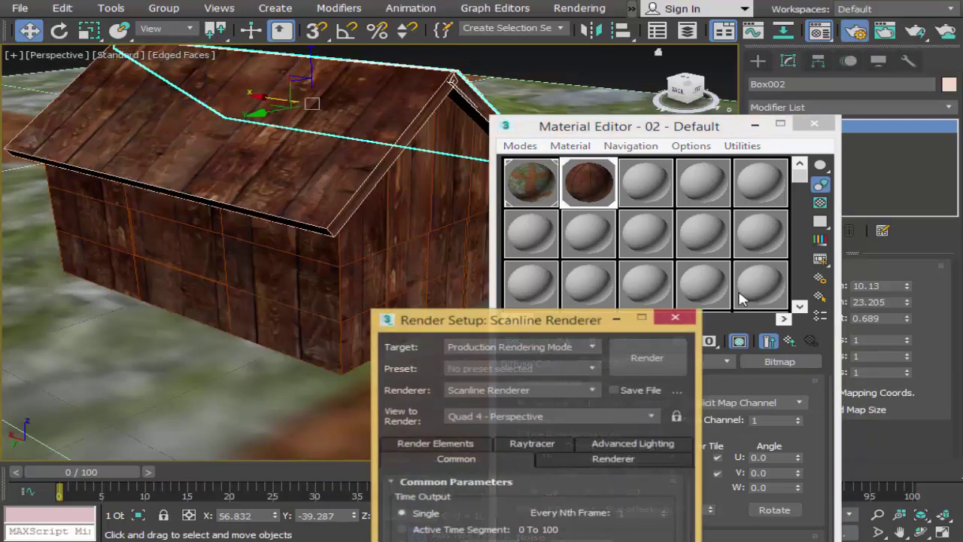
Test-render the wood-clad house, close the render windows, and select the blank third material slot.
click(646, 358)
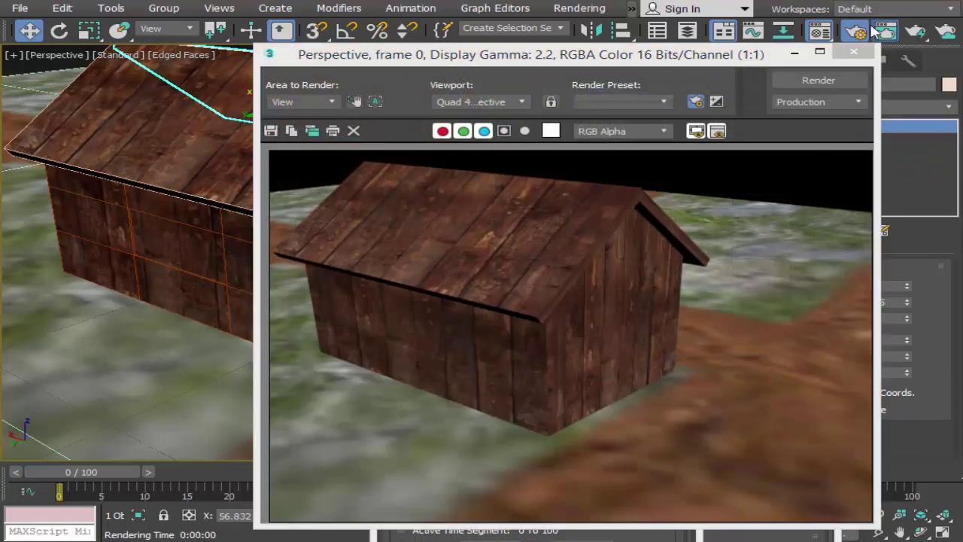
click(853, 52)
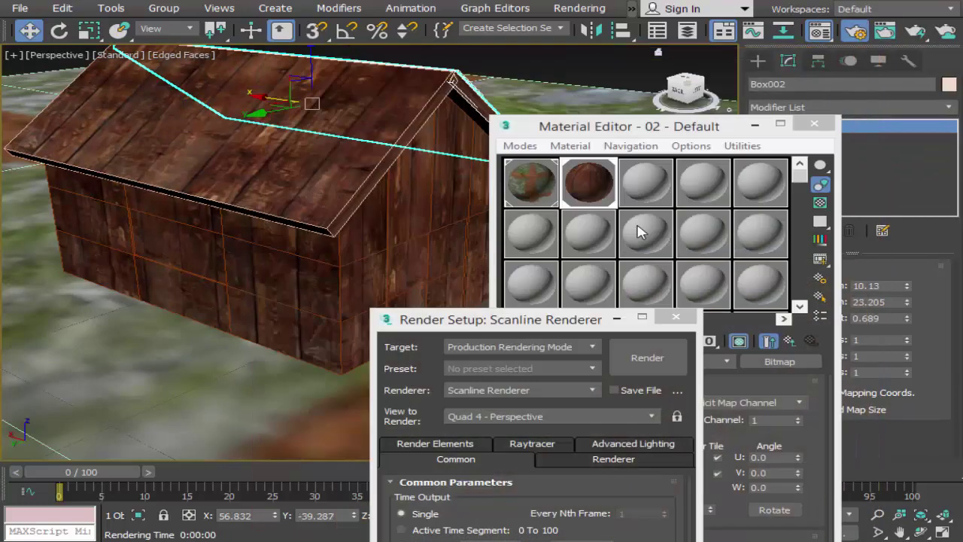
click(676, 317)
click(639, 194)
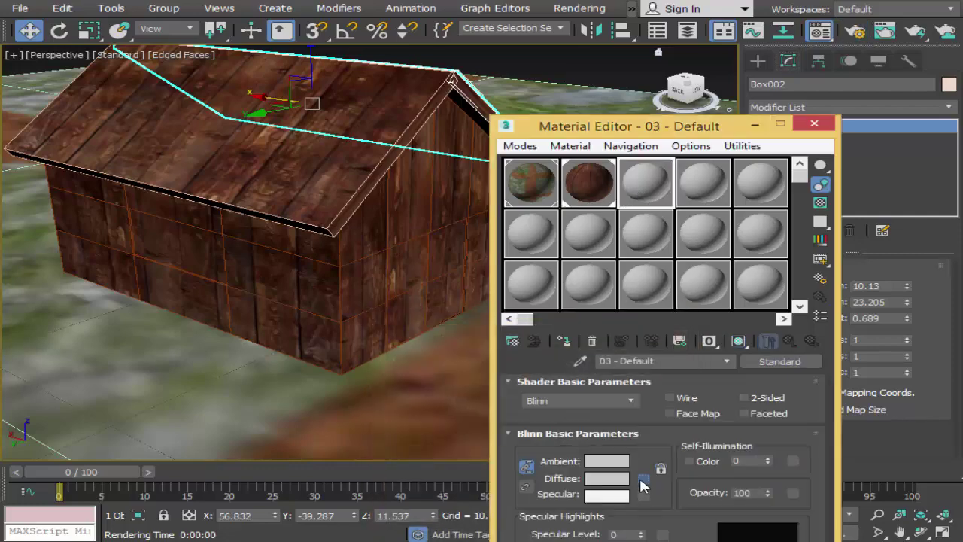
Give material 03 a Diffuse bitmap using old-wood door.jpg.
click(643, 479)
double_click(110, 117)
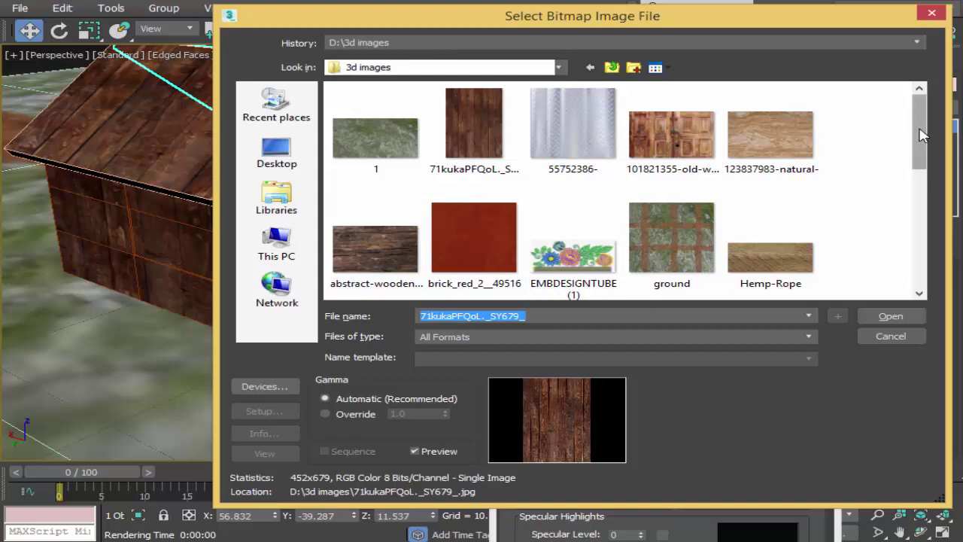
drag(919, 135, 923, 264)
click(566, 132)
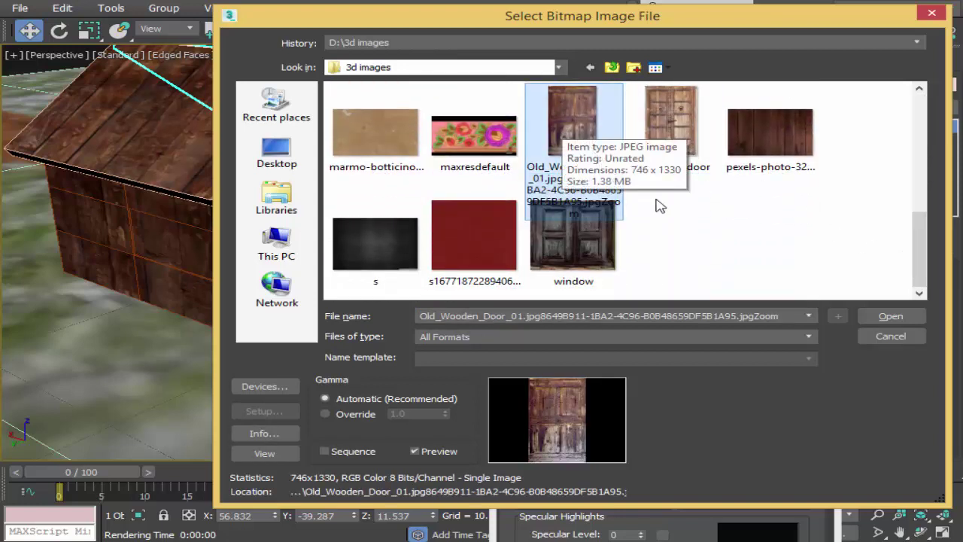
click(680, 134)
click(891, 316)
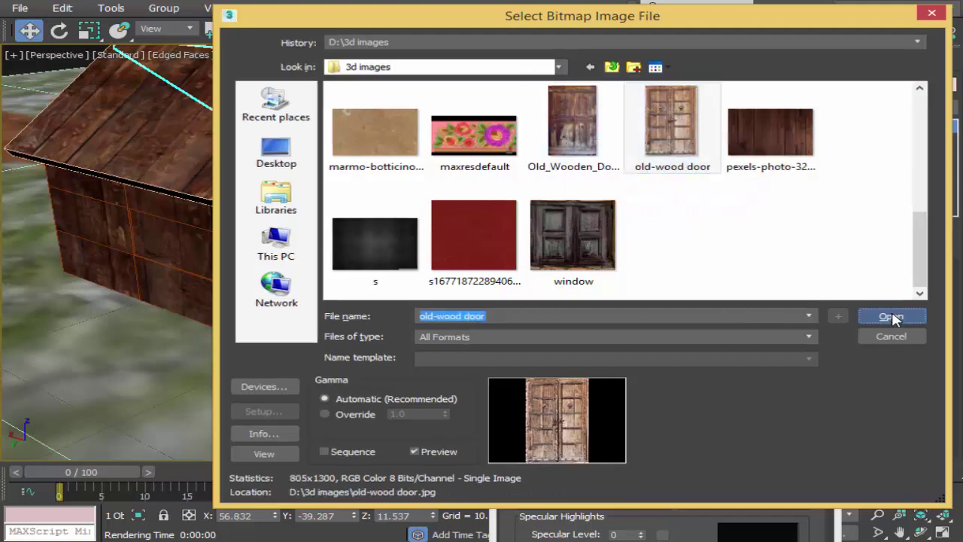
Give material 04 a Diffuse bitmap using window.jpg.
click(697, 192)
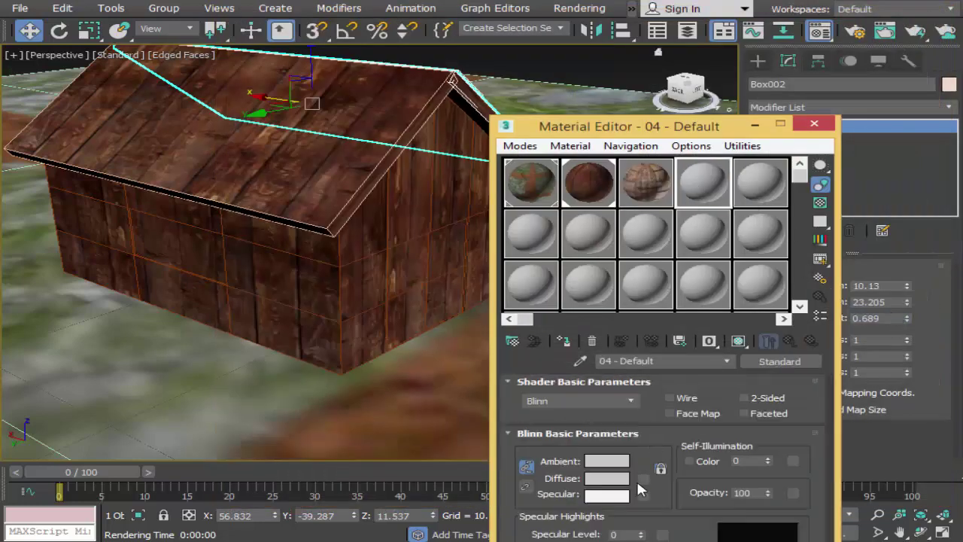
click(642, 480)
double_click(76, 77)
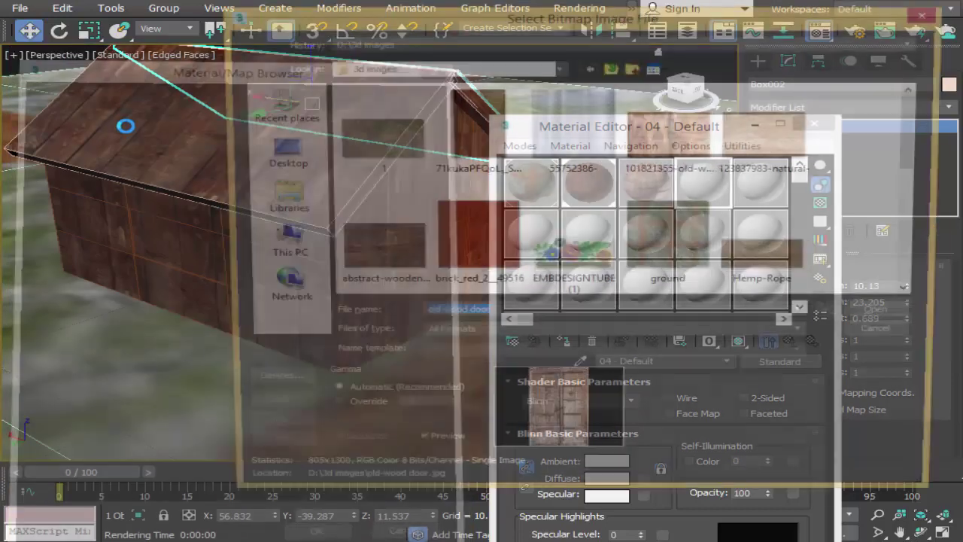
drag(920, 143, 941, 271)
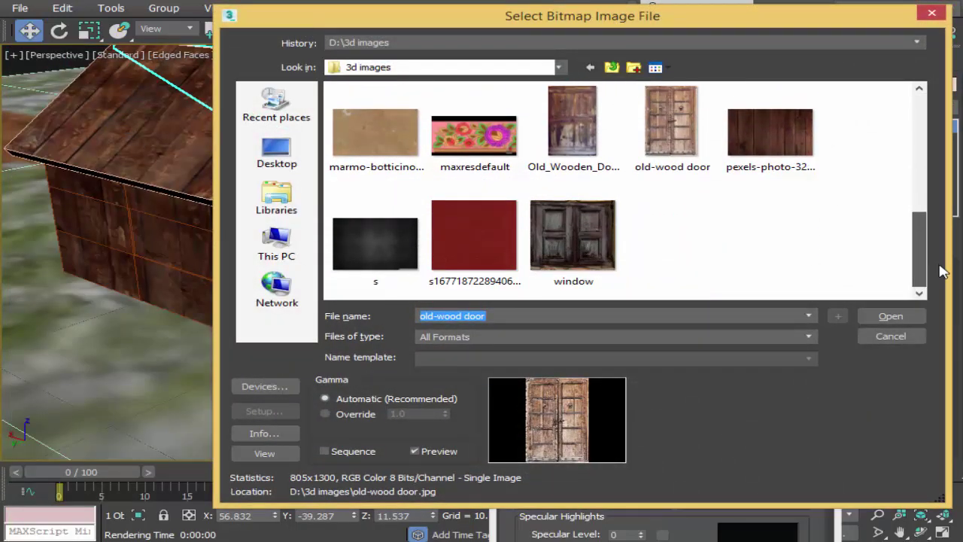
click(584, 241)
click(887, 316)
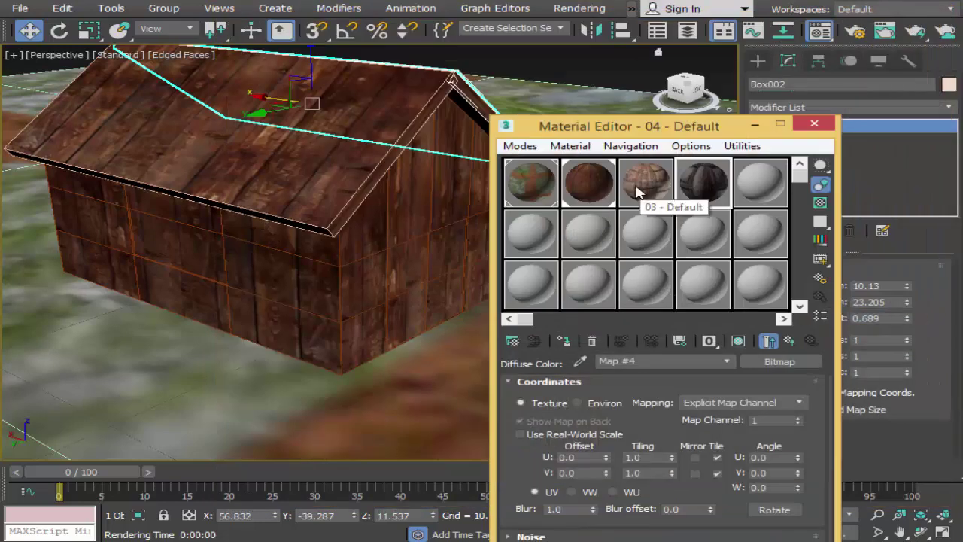
Select the two lower gable-end faces of Box001 in Polygon mode.
click(410, 262)
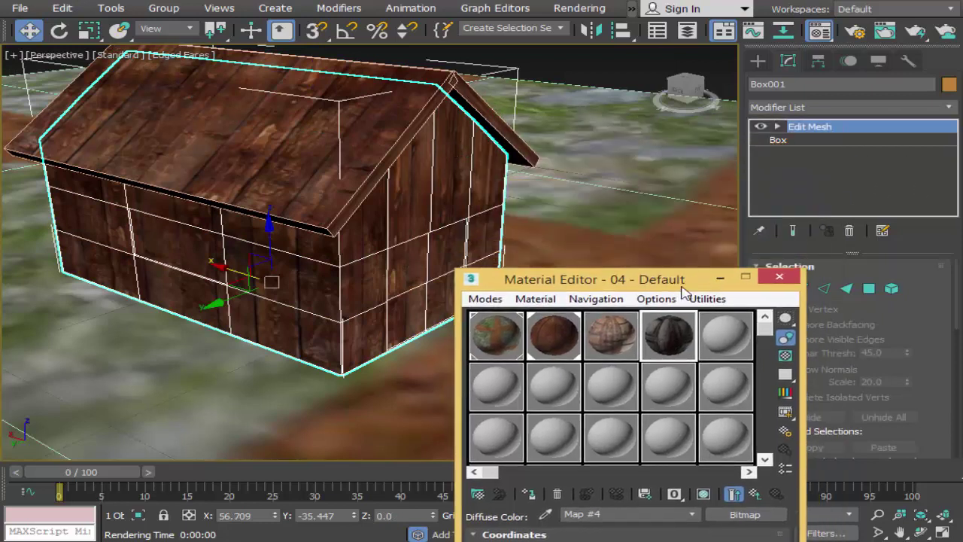
drag(710, 127, 679, 289)
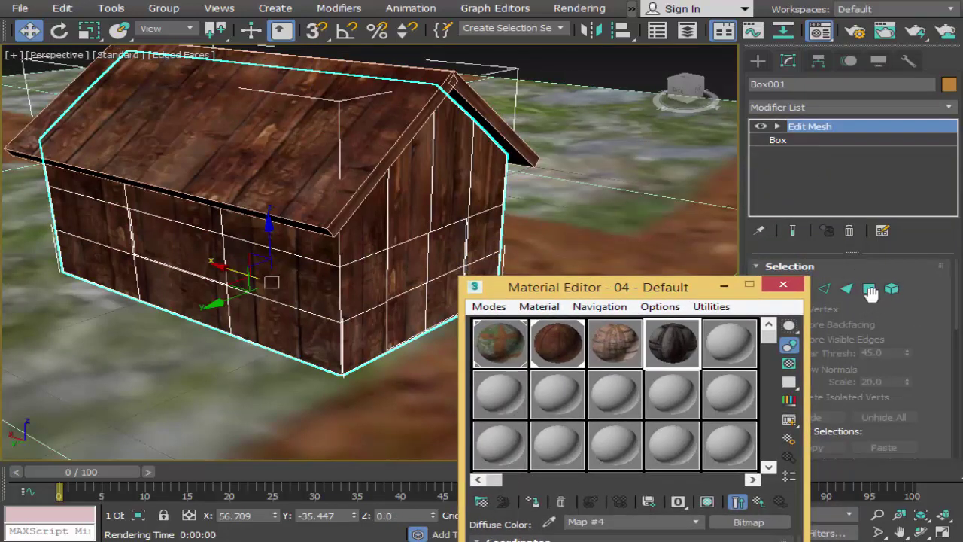
click(868, 290)
click(407, 270)
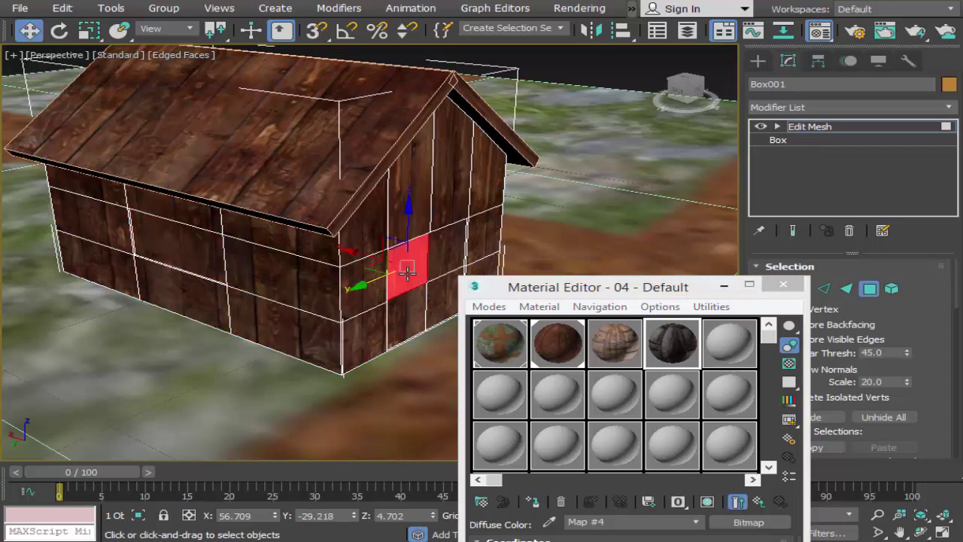
ctrl+click(446, 261)
ctrl+click(434, 301)
ctrl+click(376, 331)
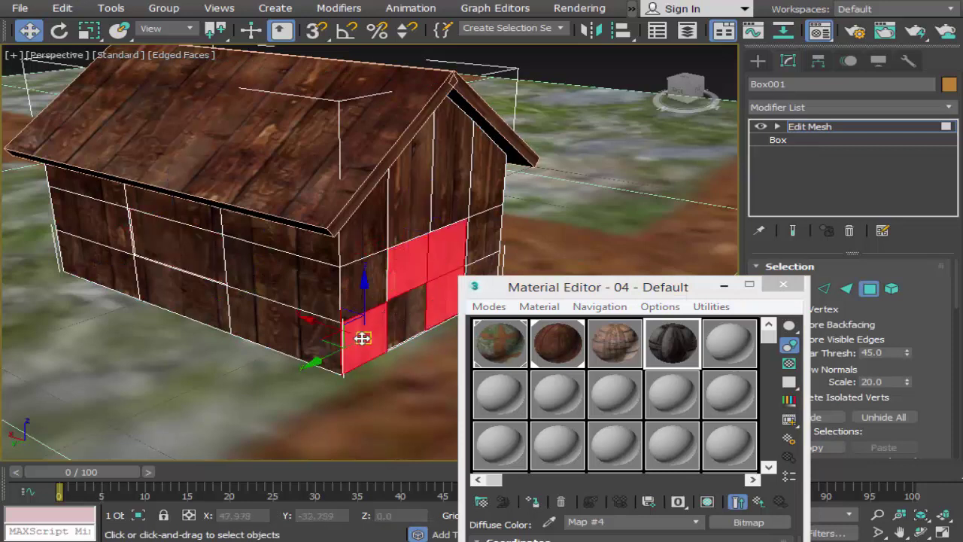
click(431, 331)
click(445, 260)
click(445, 291)
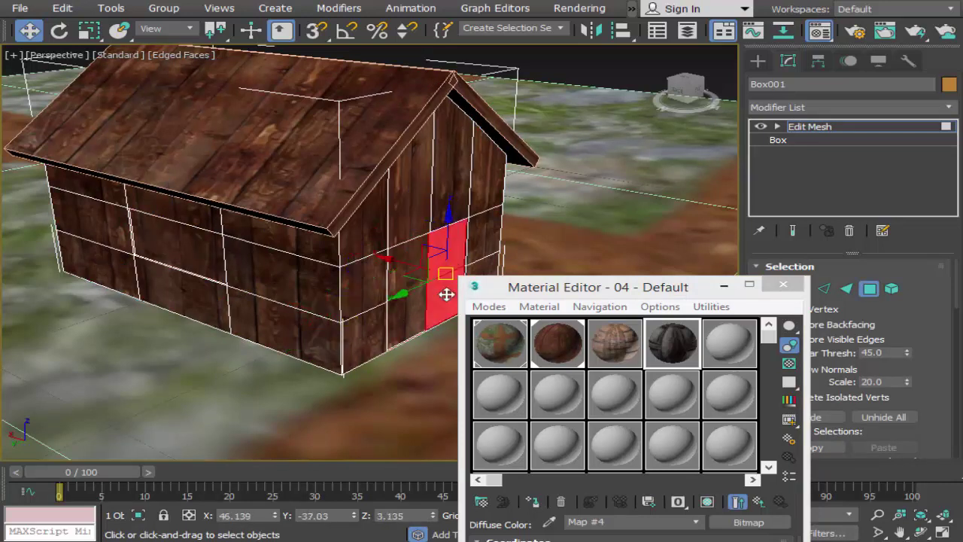
ctrl+click(409, 273)
Assign door material 03 to the selected faces and show it in the viewport.
click(615, 342)
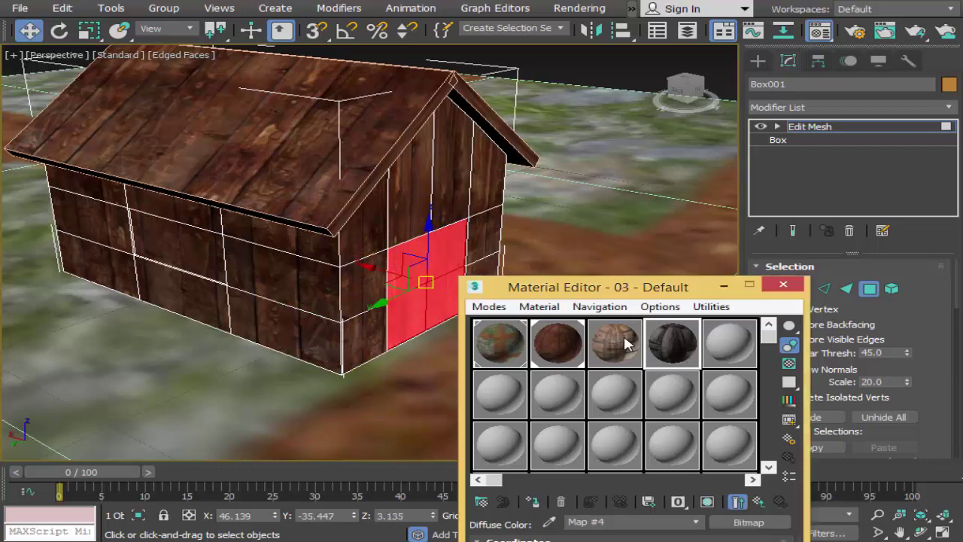
drag(647, 290, 740, 104)
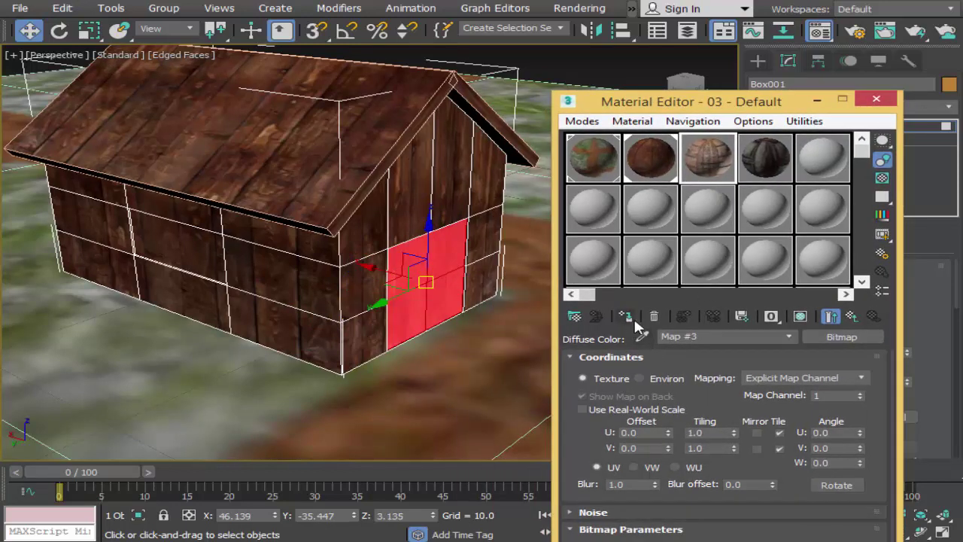
click(627, 317)
click(800, 316)
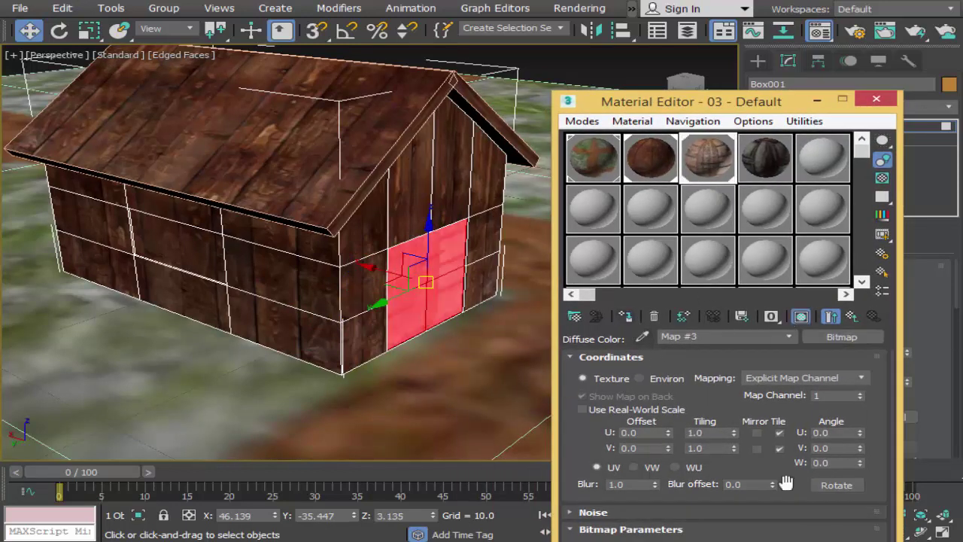
drag(780, 105, 532, 397)
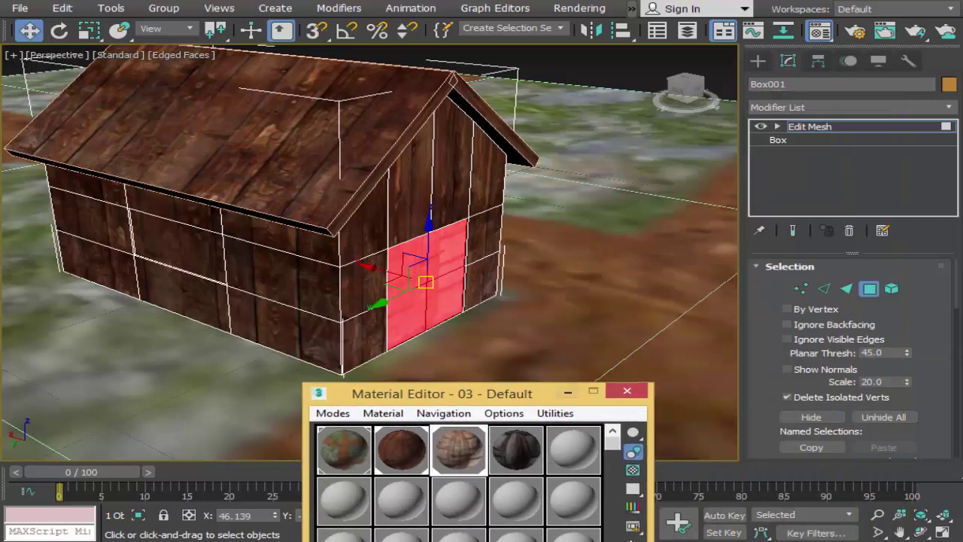
Add a UVW Map modifier with Box mapping to the door faces so the double door fits squarely.
click(900, 532)
scroll(522, 311, up, 5)
scroll(477, 301, down, 1)
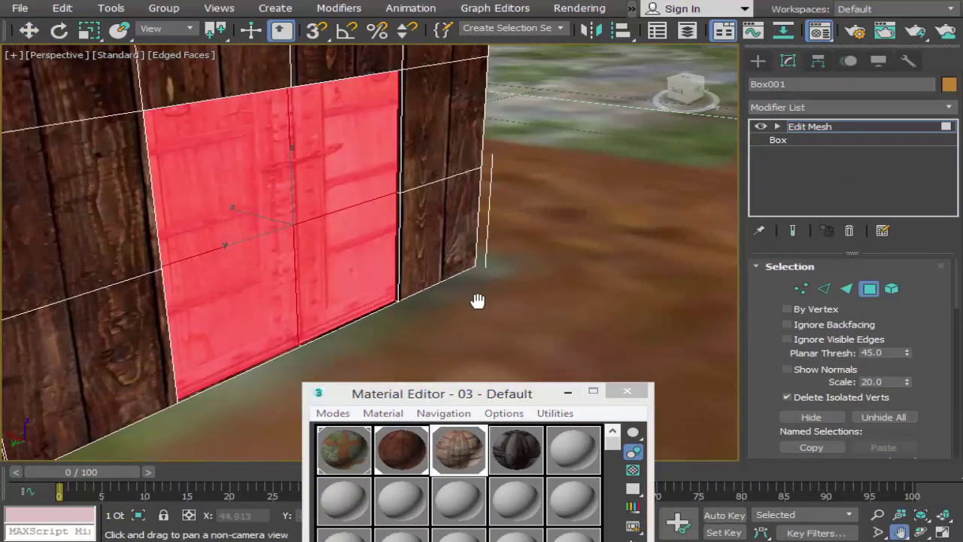
drag(477, 300, 503, 301)
drag(430, 275, 642, 223)
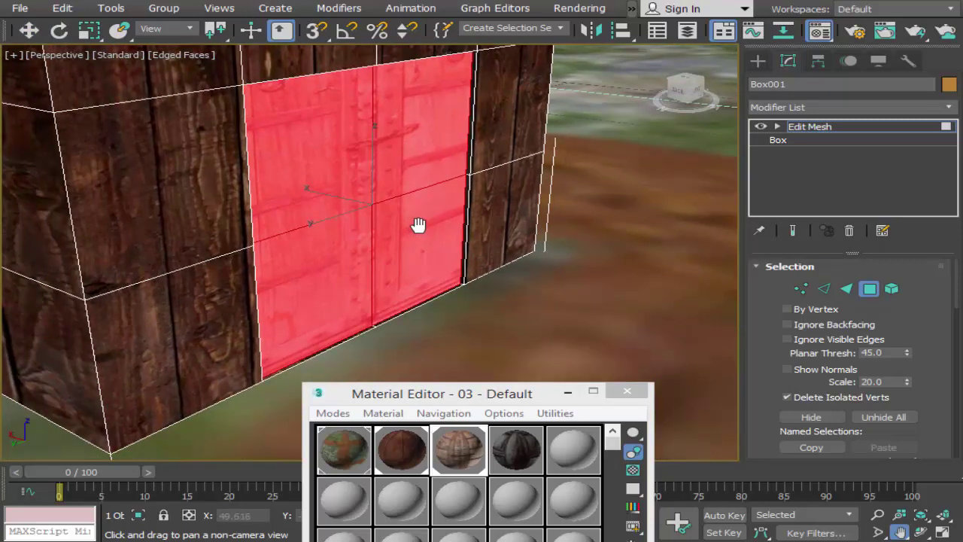
click(922, 532)
mouse_move(381, 221)
mouse_down()
mouse_move(297, 205)
mouse_move(294, 189)
mouse_move(277, 190)
mouse_up()
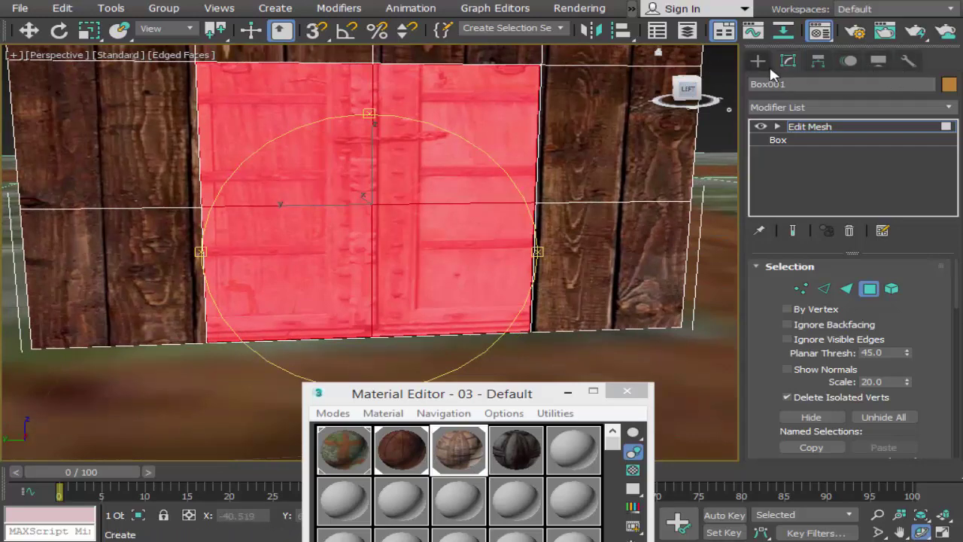
click(791, 107)
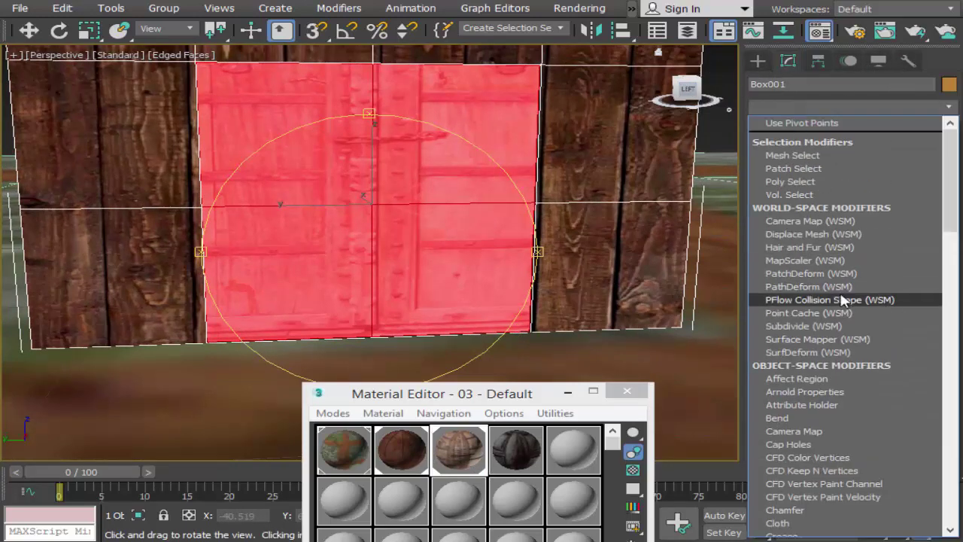
key(u)
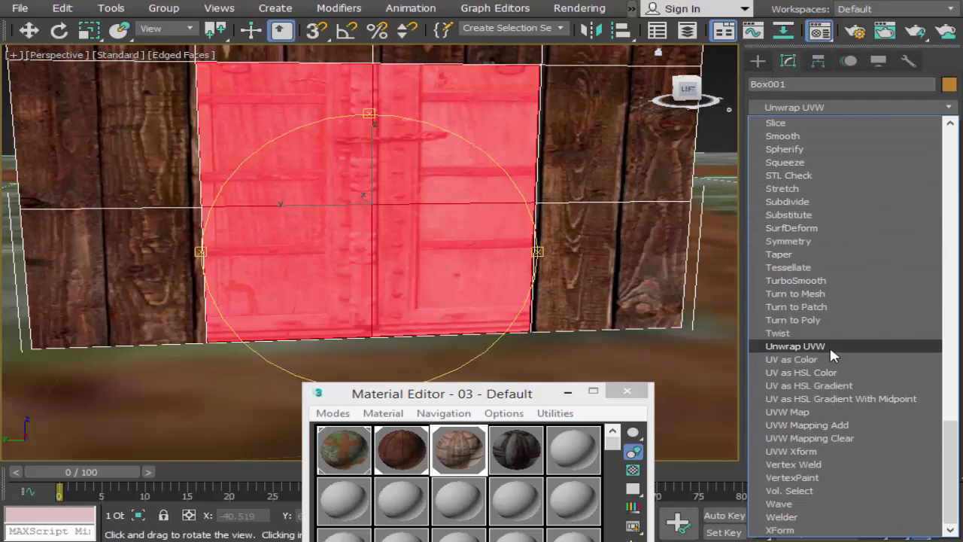
click(787, 412)
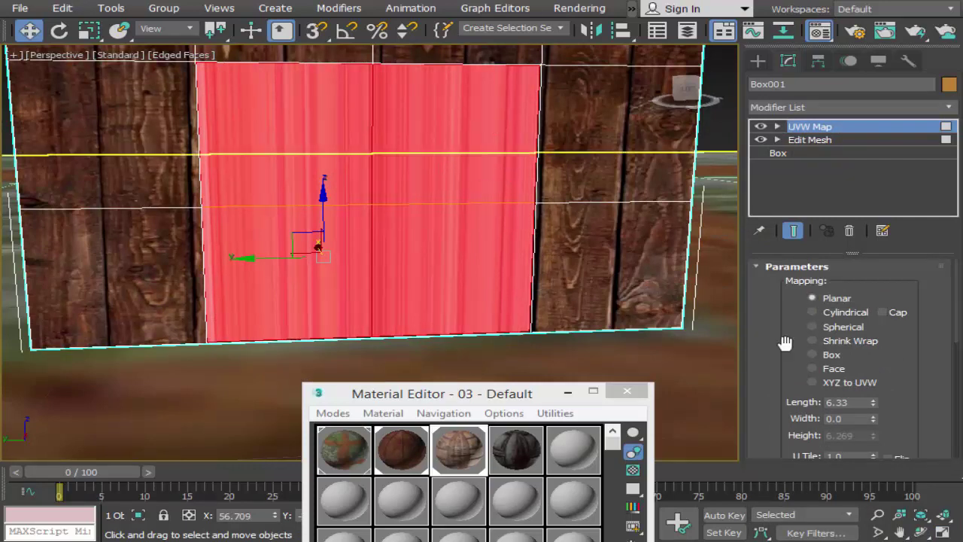
click(832, 355)
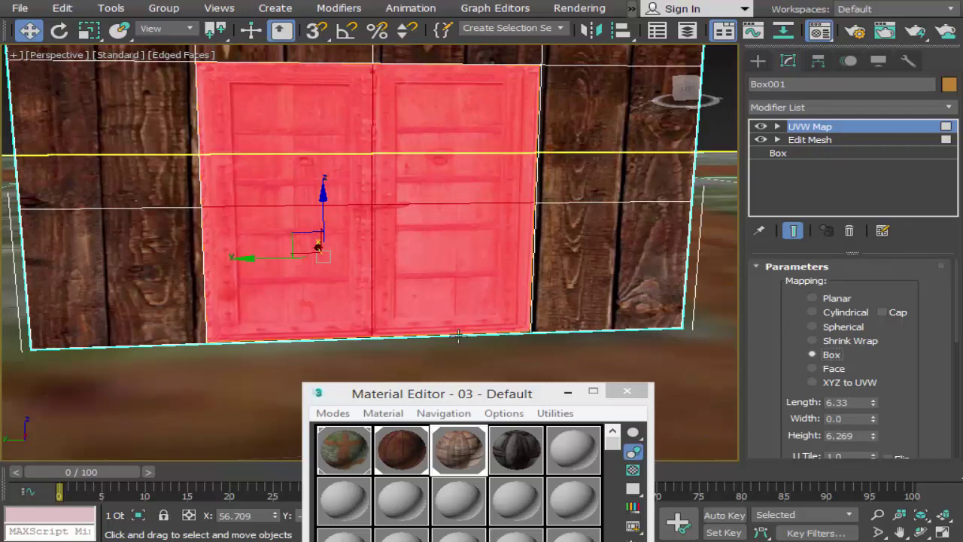
click(456, 360)
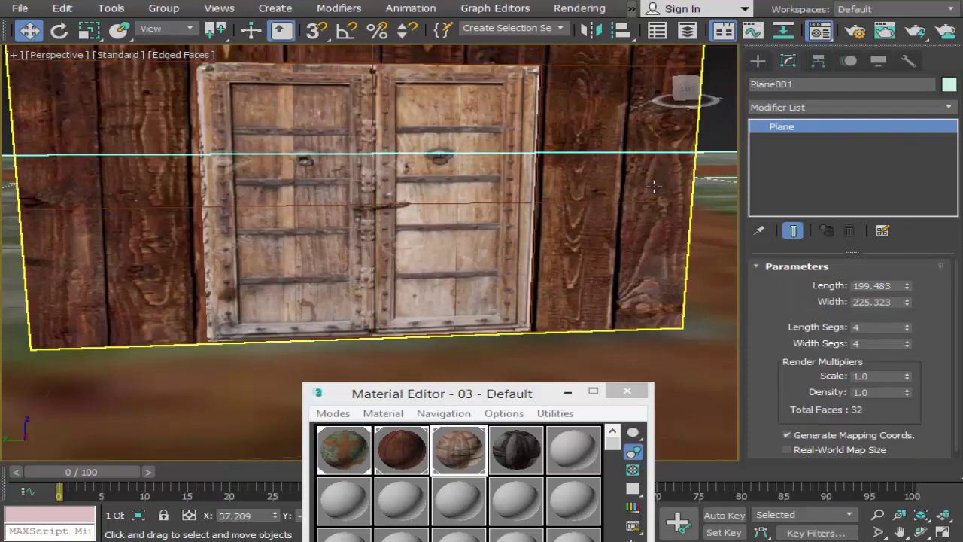
Reselect the house box and add an Edit Mesh modifier.
click(758, 60)
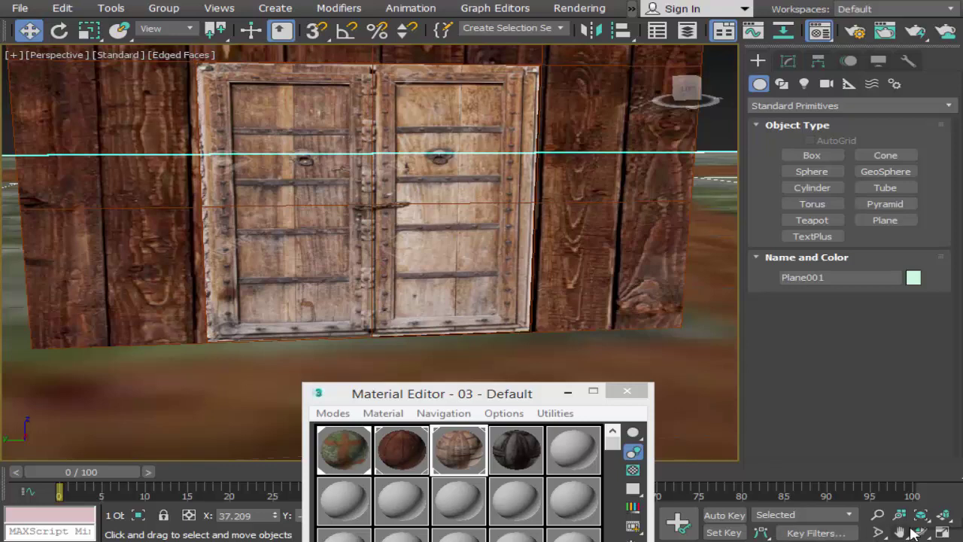
click(267, 202)
scroll(279, 210, down, 5)
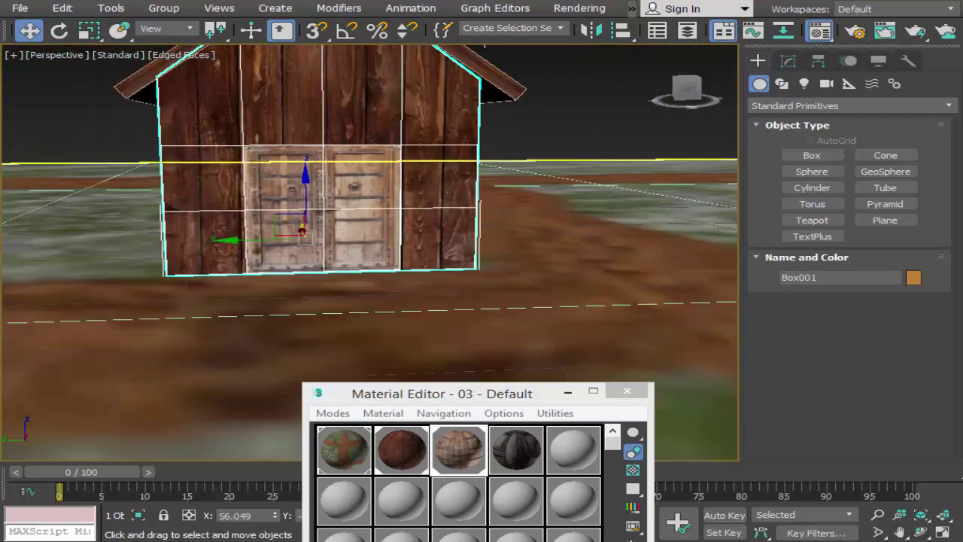
click(940, 533)
drag(363, 163, 458, 173)
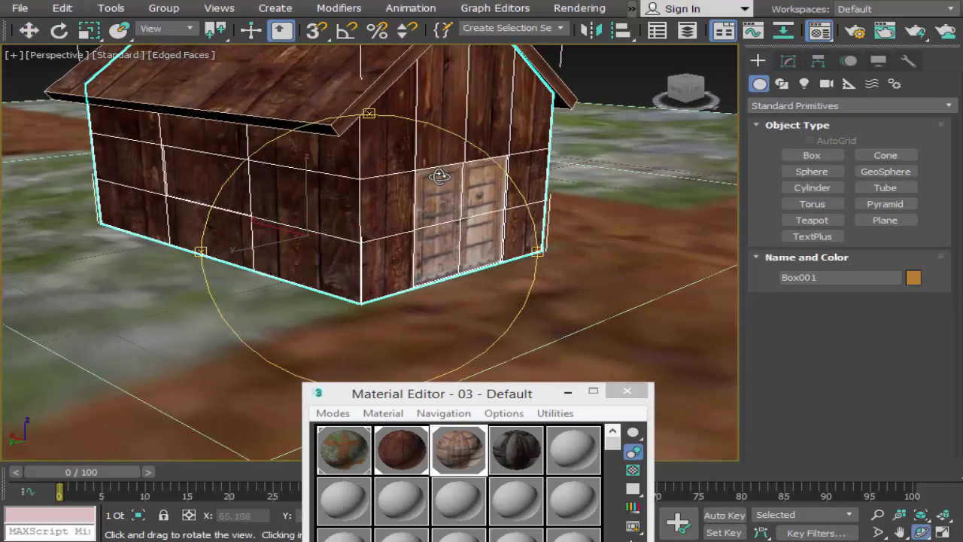
drag(184, 30, 464, 28)
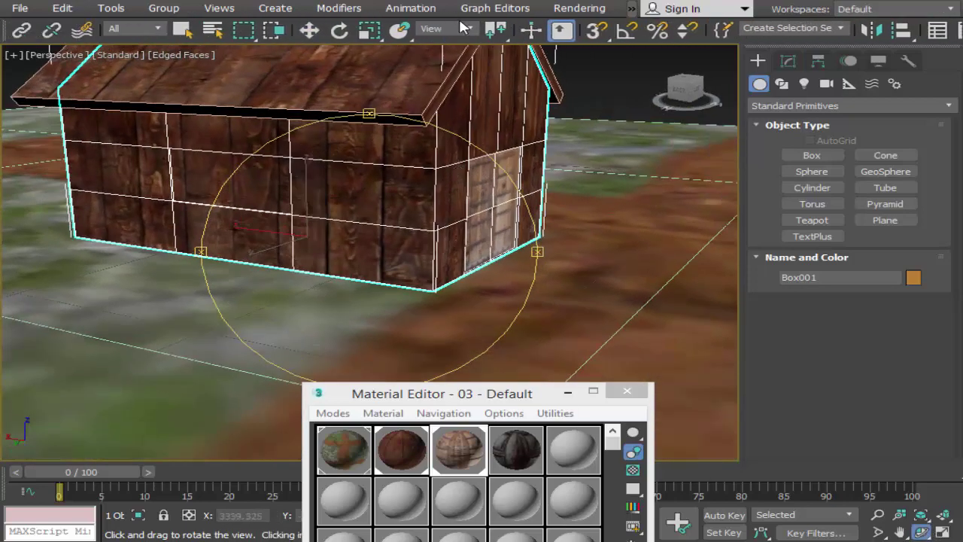
click(182, 30)
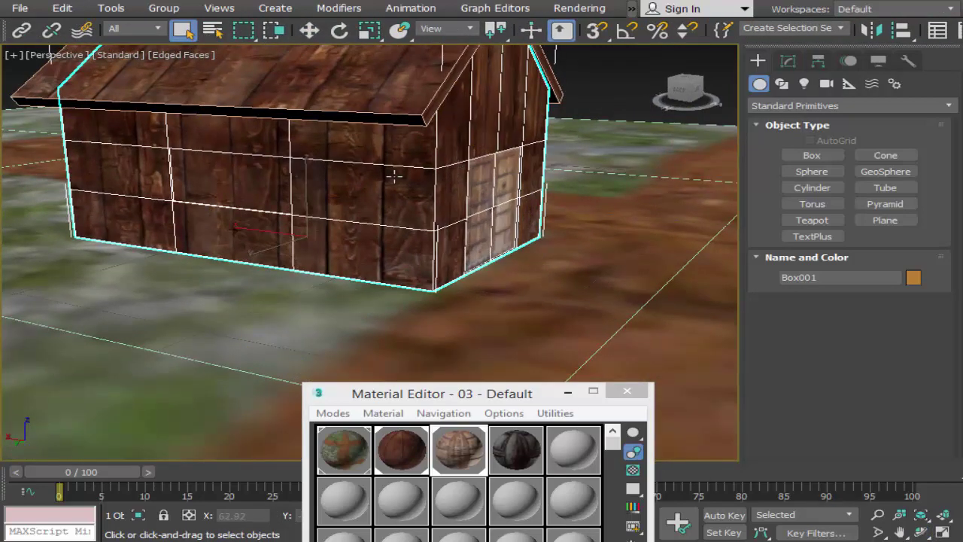
click(788, 60)
click(835, 106)
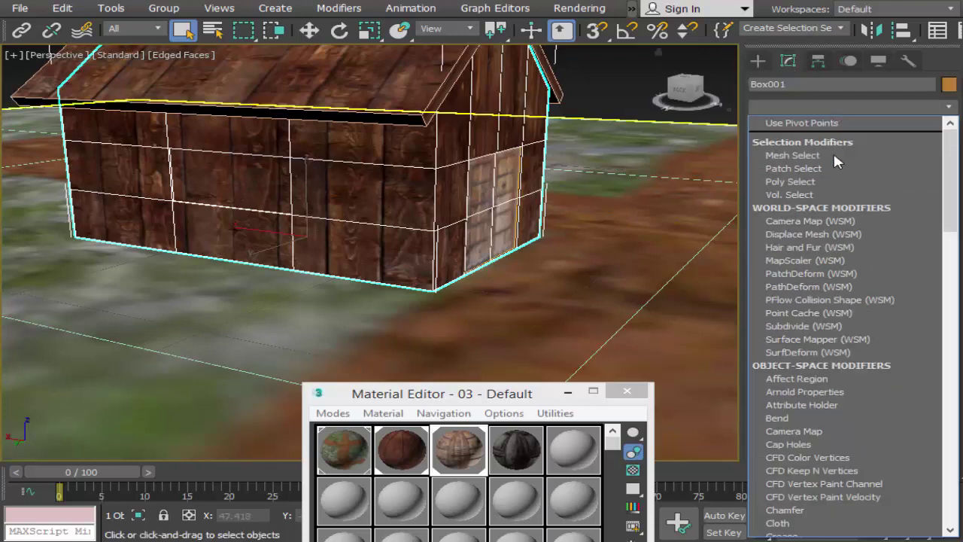
key(e)
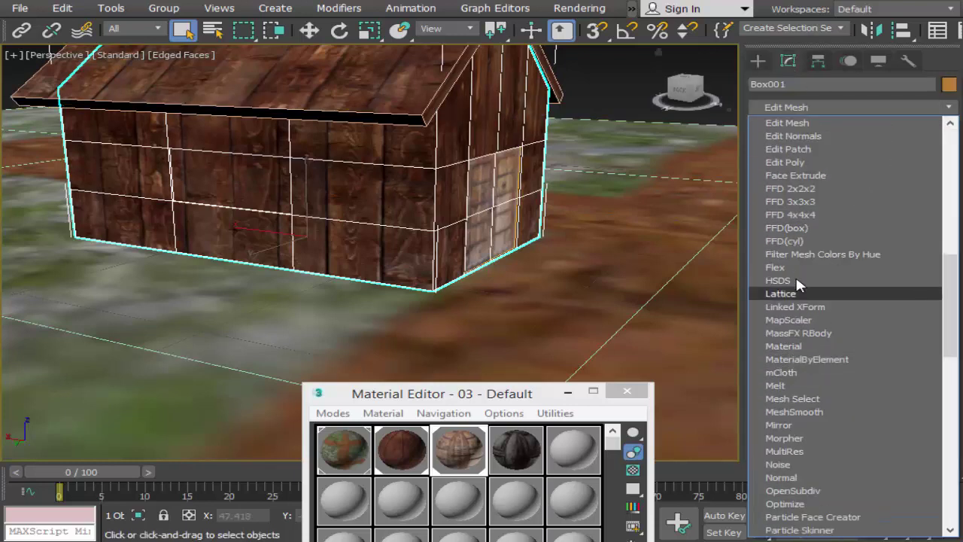
click(817, 125)
Select a rectangular wall polygon on the house's long side.
click(869, 288)
click(243, 194)
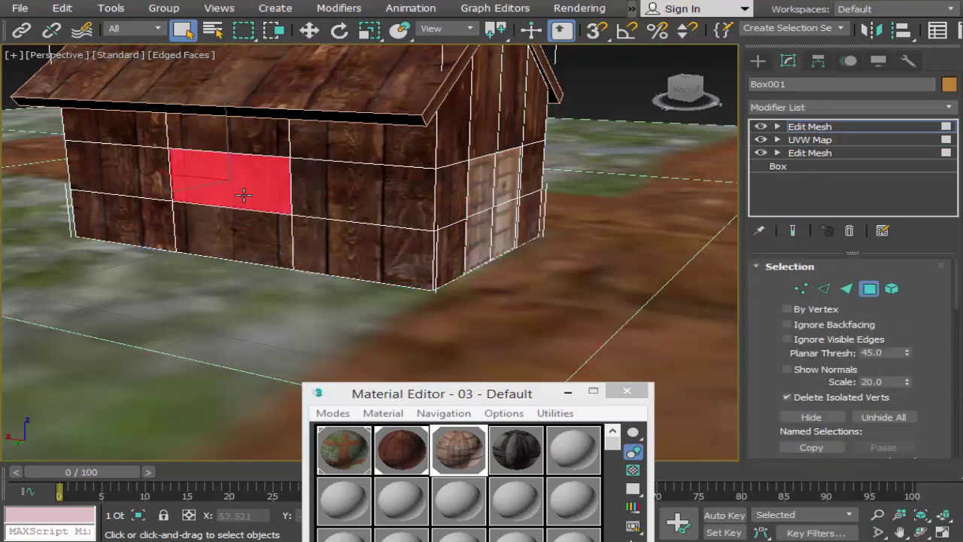
click(921, 531)
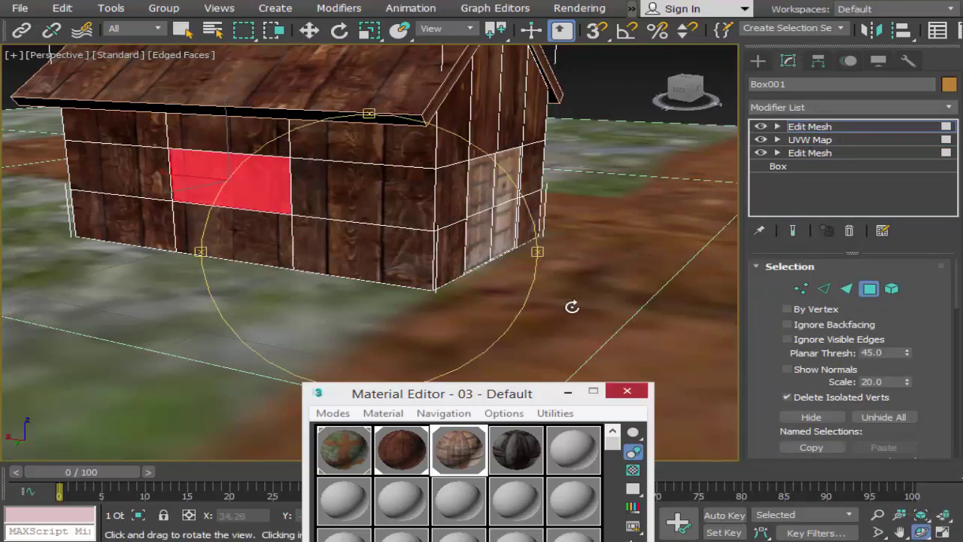
mouse_move(444, 192)
mouse_down()
mouse_move(263, 197)
mouse_move(215, 71)
mouse_up()
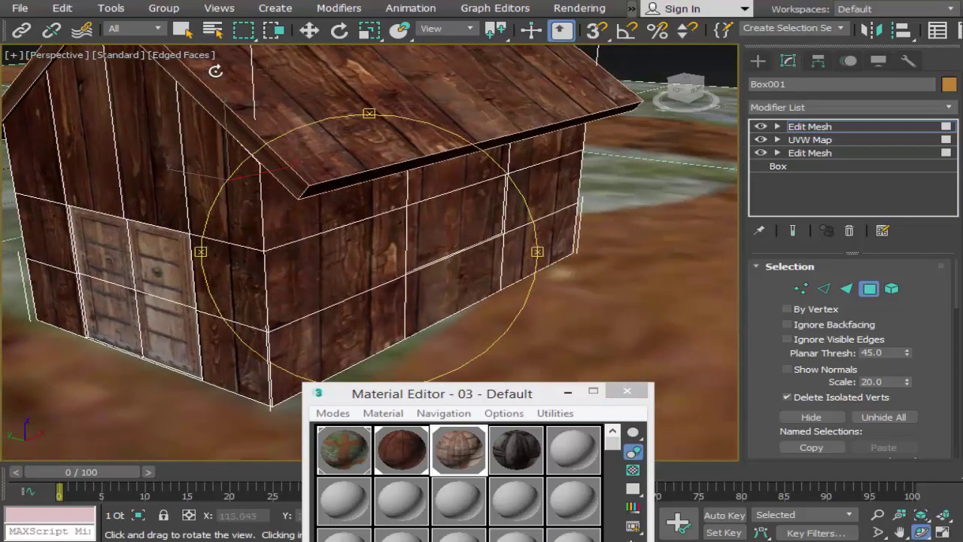
click(188, 27)
click(425, 218)
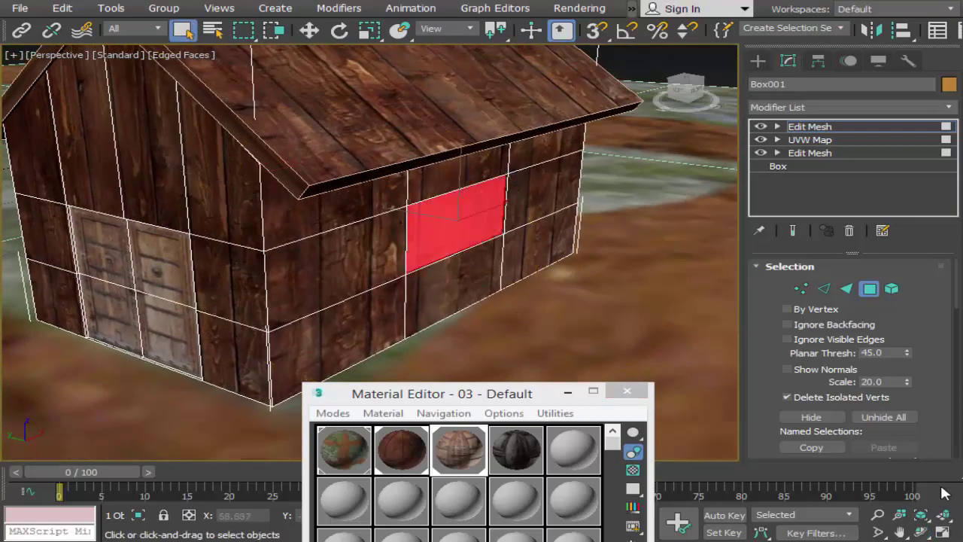
click(920, 531)
drag(265, 227, 449, 212)
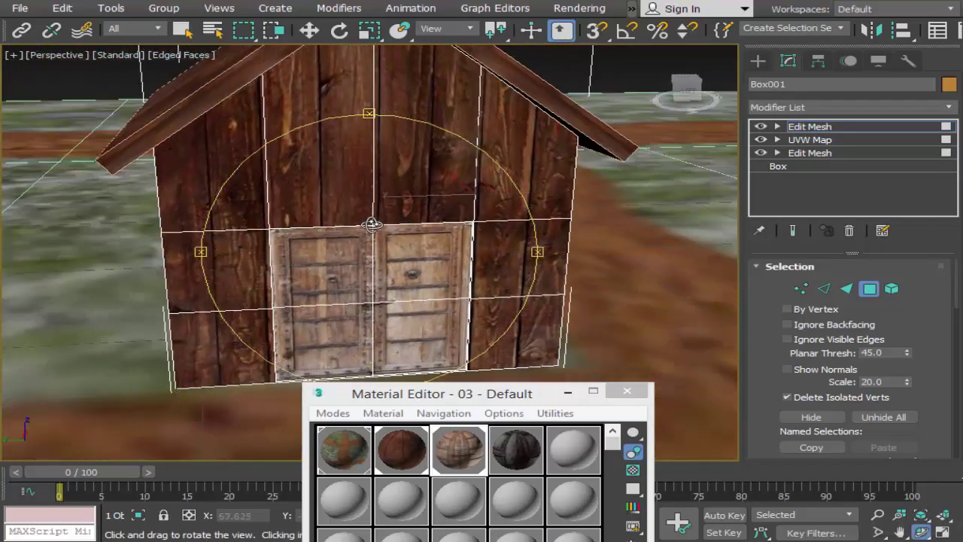
click(188, 34)
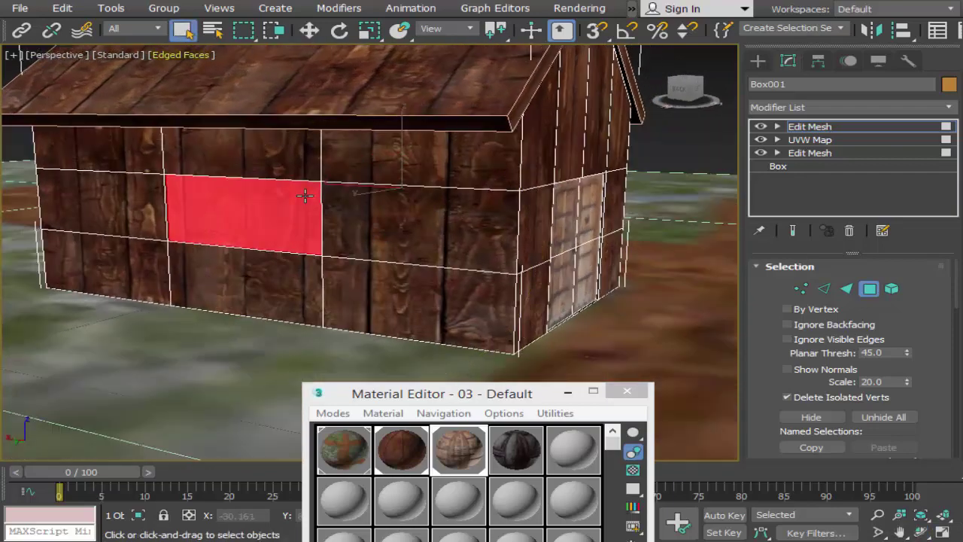
Assign window material 04 to the wall panel and show it in the viewport.
click(519, 449)
drag(519, 392, 646, 226)
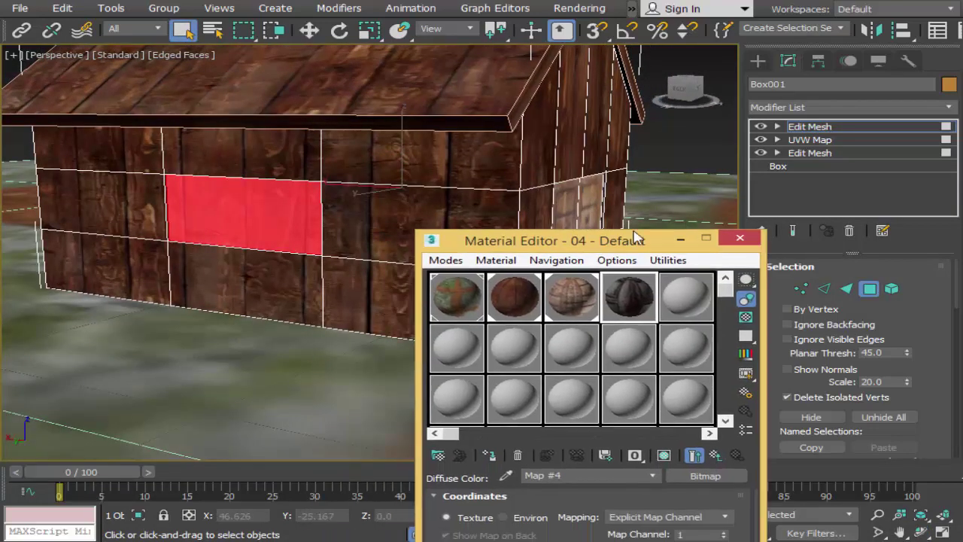
click(500, 443)
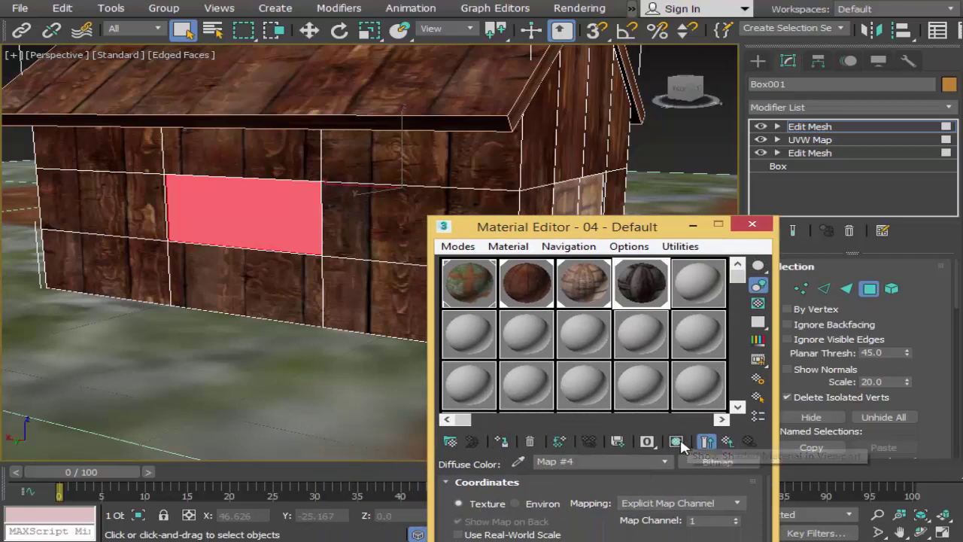
click(675, 441)
click(751, 223)
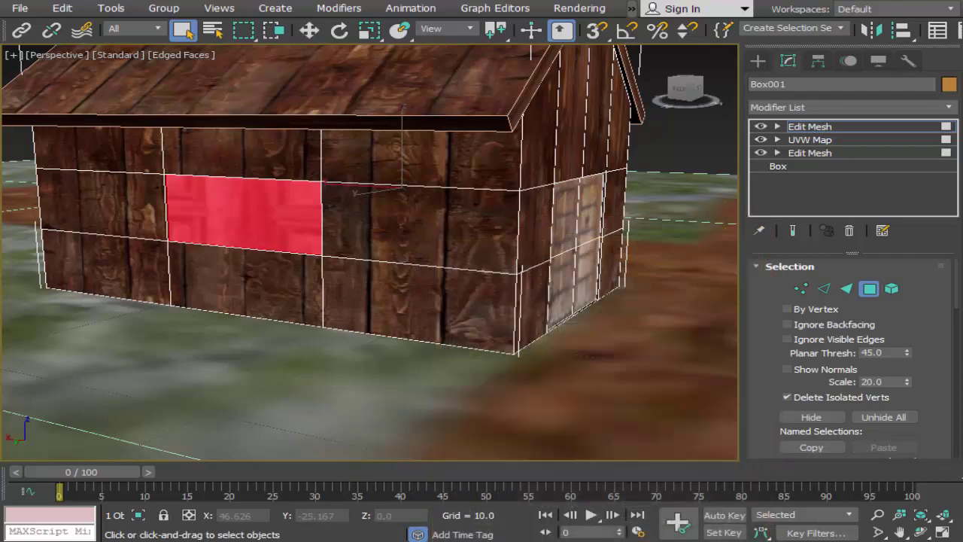
Add a Box-mapped UVW Map modifier so the window image fits the panel undistorted.
click(900, 532)
scroll(311, 272, up, 2)
scroll(413, 327, up, 2)
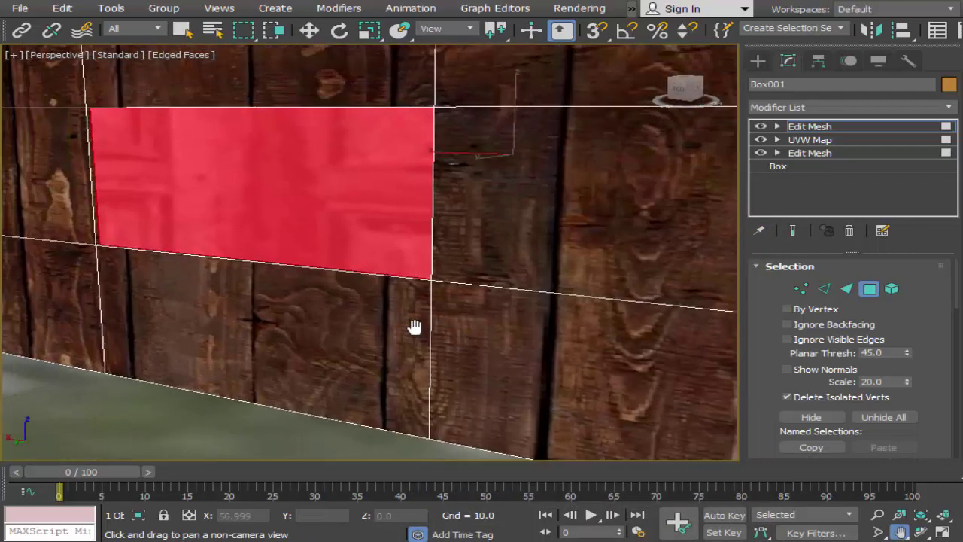
scroll(464, 316, up, 1)
click(789, 107)
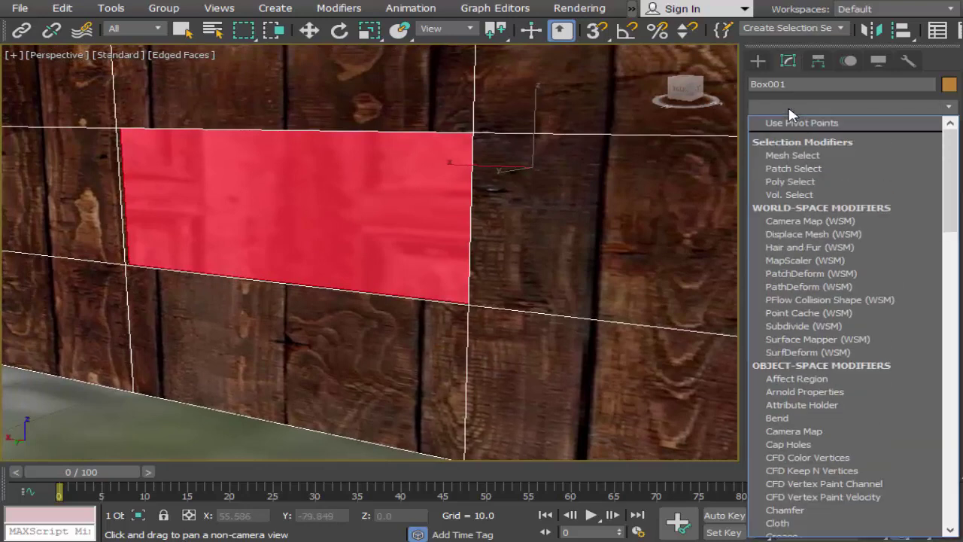
key(u)
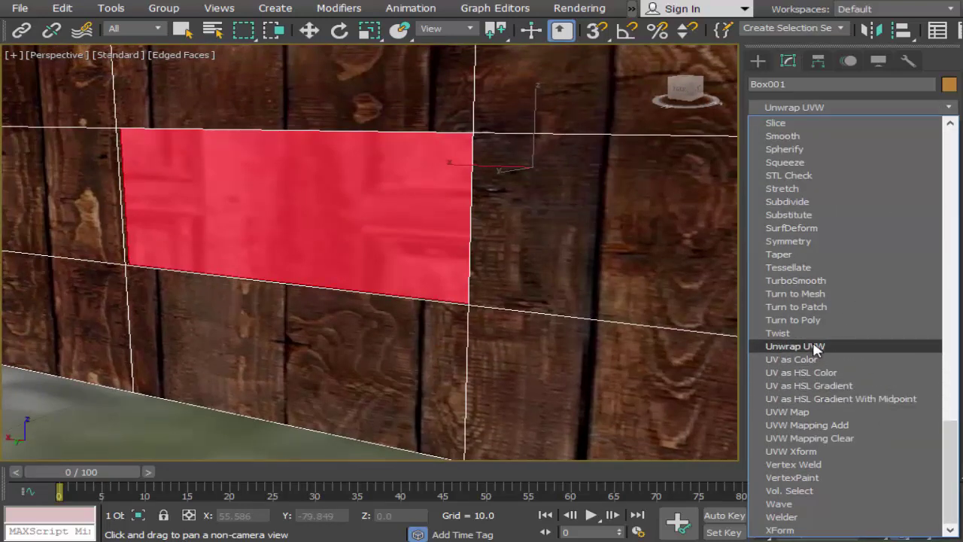
click(816, 411)
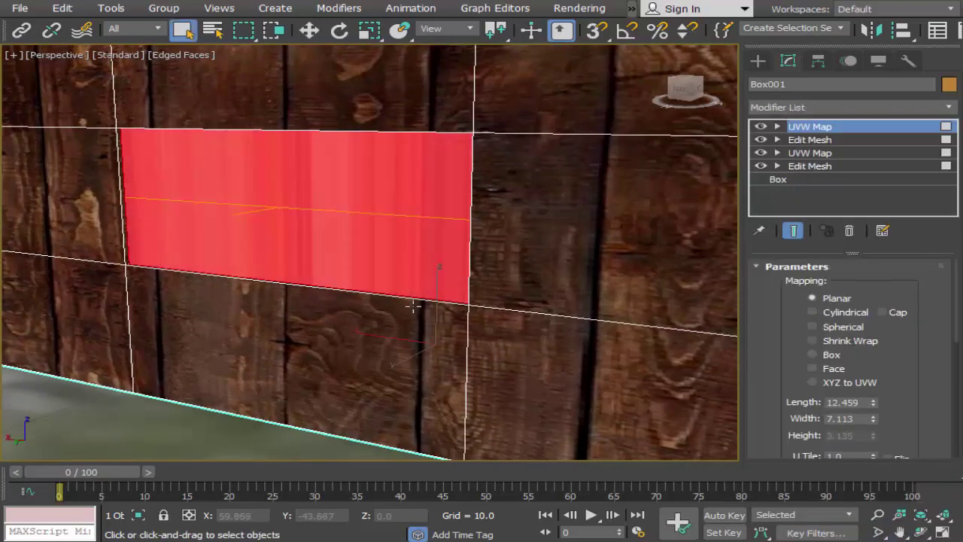
click(813, 354)
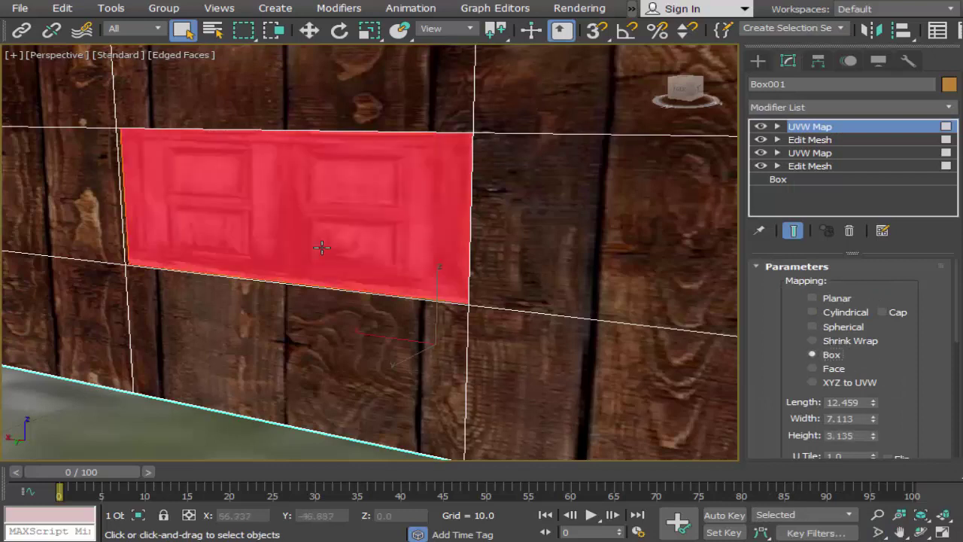
click(234, 392)
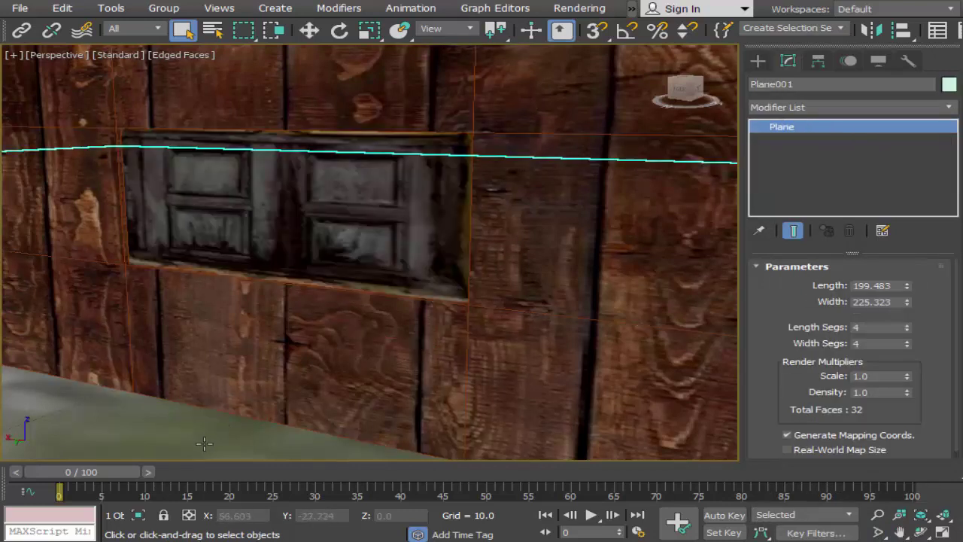
Orbit, pan and zoom the Perspective view to a low, close framing of the whole house.
click(921, 531)
drag(419, 275, 373, 279)
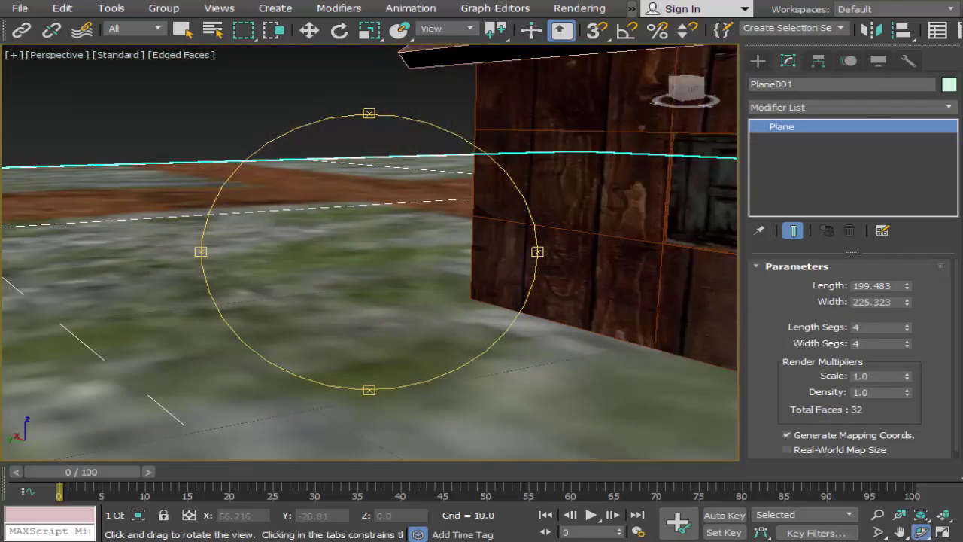
click(899, 531)
drag(225, 301, 376, 273)
scroll(462, 267, down, 5)
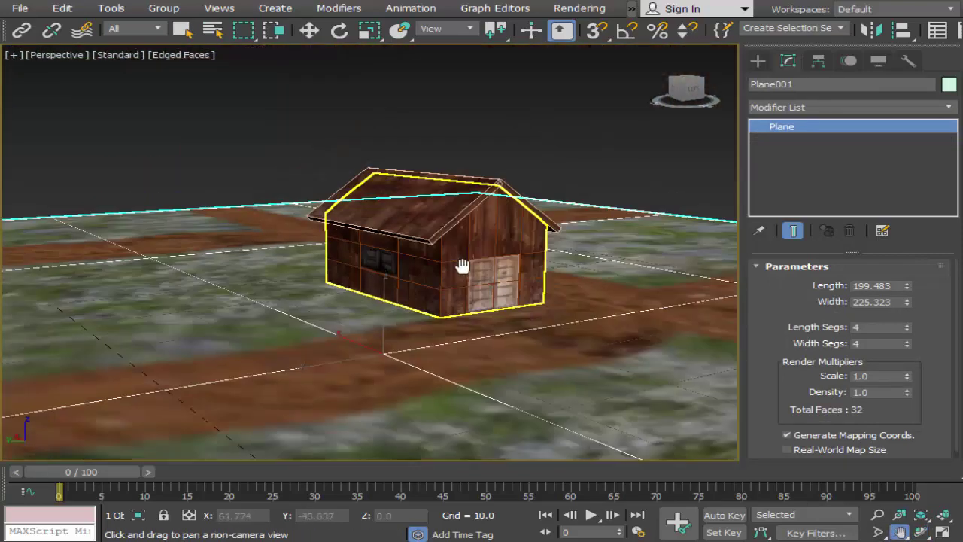
drag(462, 266, 341, 284)
click(920, 531)
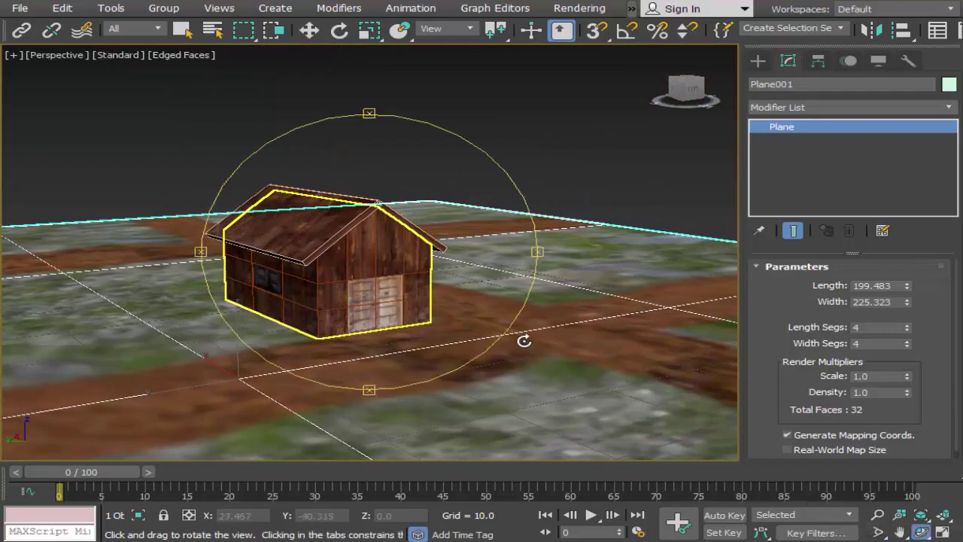
mouse_move(442, 285)
mouse_down()
mouse_move(238, 267)
mouse_move(507, 266)
mouse_move(429, 281)
mouse_move(359, 276)
mouse_move(378, 305)
mouse_move(445, 321)
mouse_move(335, 320)
mouse_move(347, 320)
mouse_up()
scroll(347, 321, down, 3)
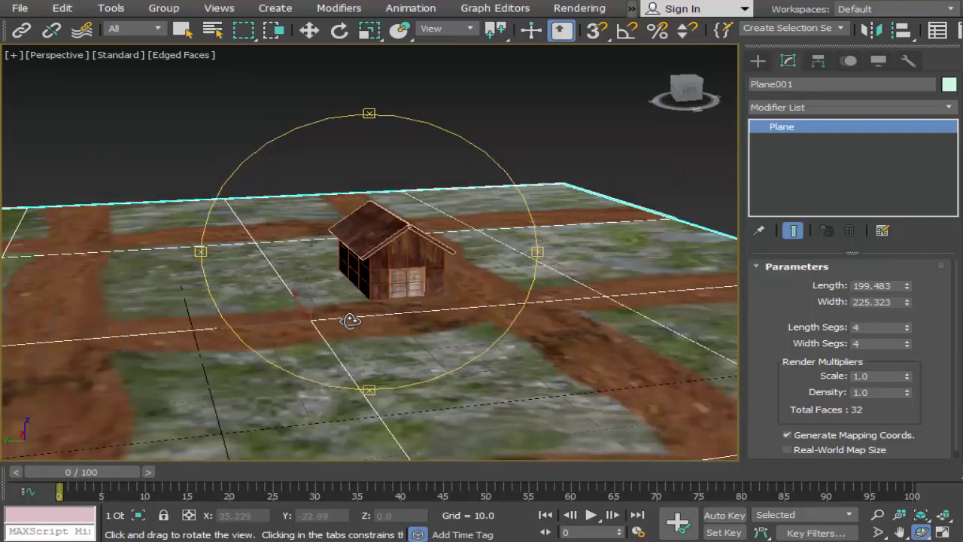
click(900, 531)
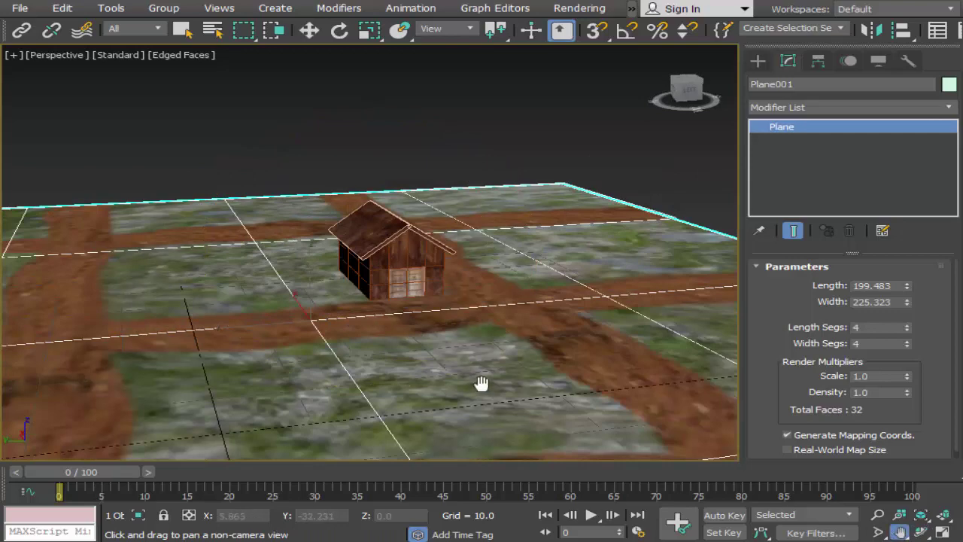
mouse_move(482, 383)
mouse_down()
mouse_move(625, 388)
mouse_move(574, 382)
mouse_up()
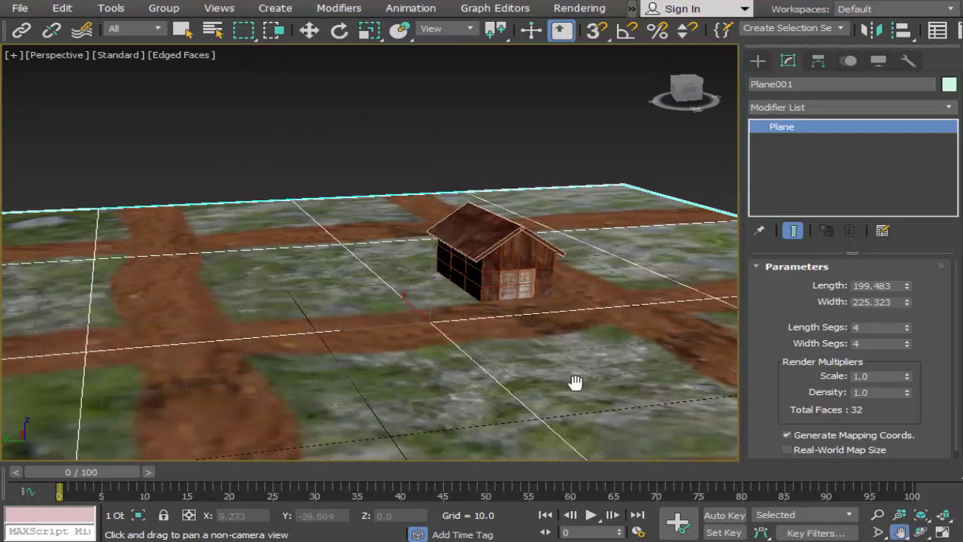
mouse_move(408, 340)
mouse_down()
mouse_move(388, 314)
mouse_move(439, 311)
mouse_move(419, 351)
mouse_up()
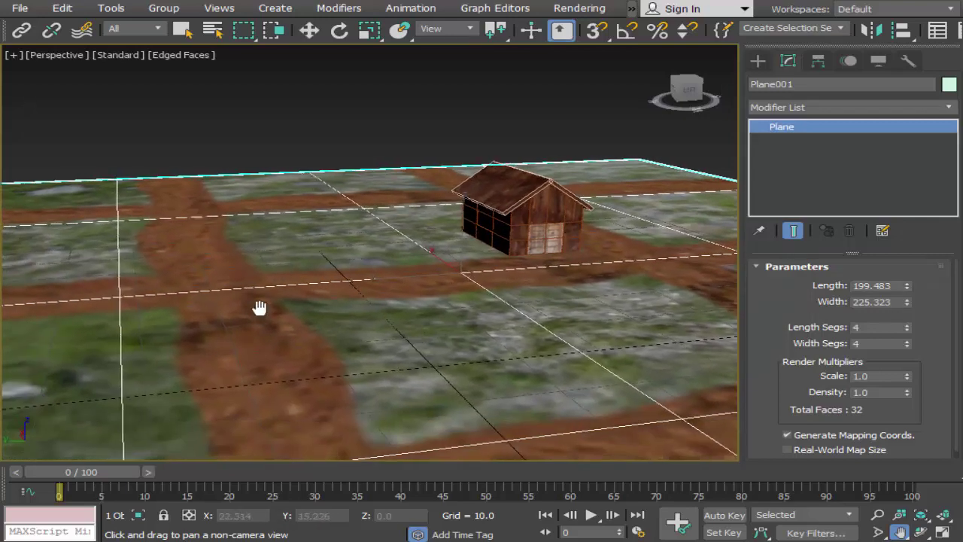
drag(413, 311, 450, 373)
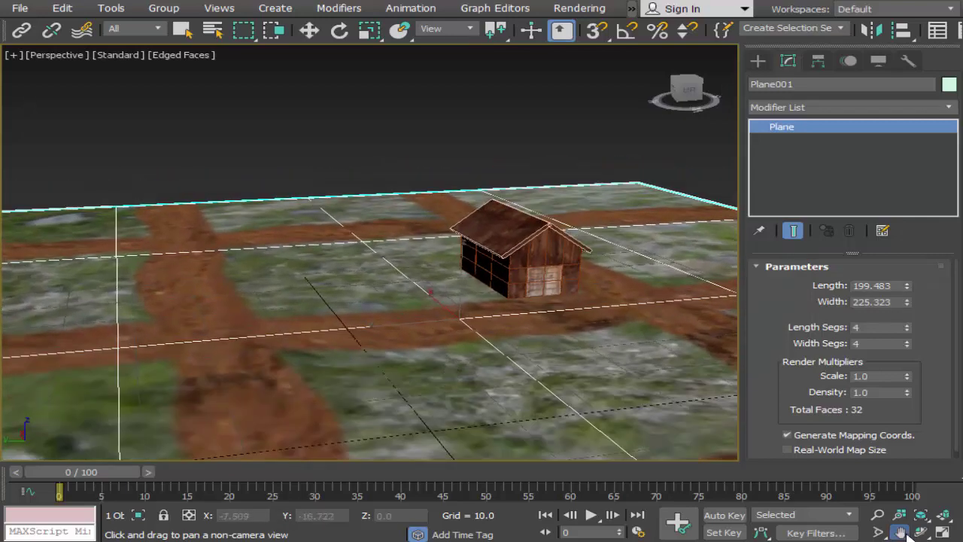
Maximize the Perspective viewport and adjust its zoom and position to frame the house on the ground.
click(942, 531)
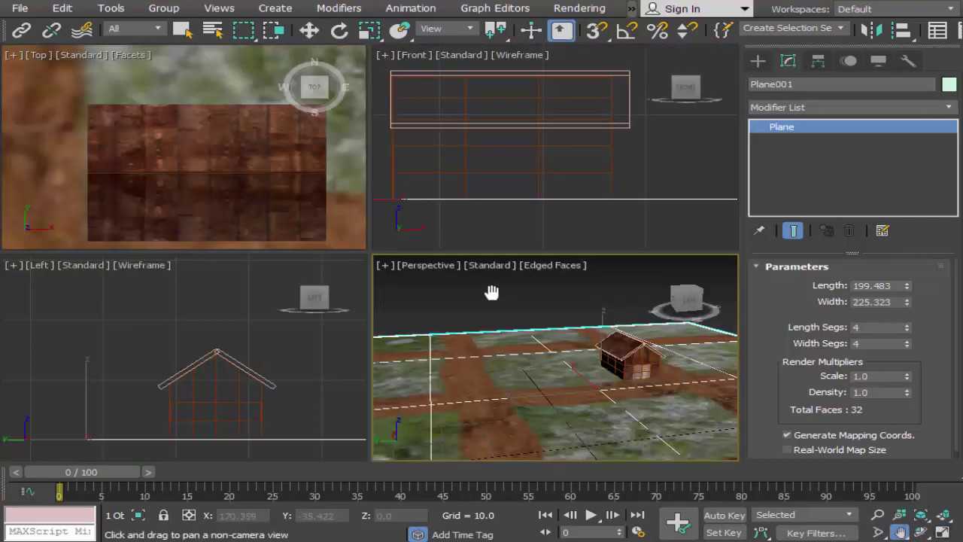
scroll(231, 220, down, 5)
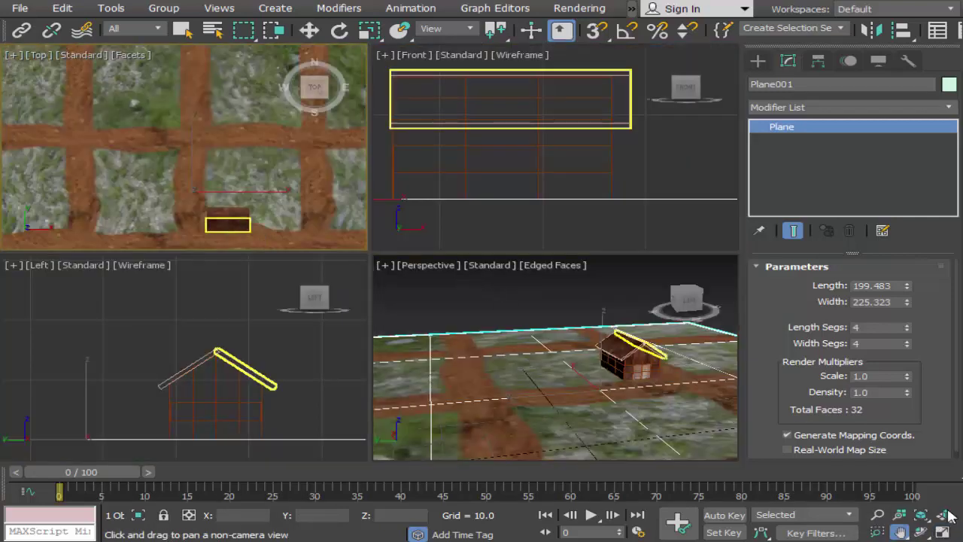
click(942, 532)
drag(640, 404, 619, 368)
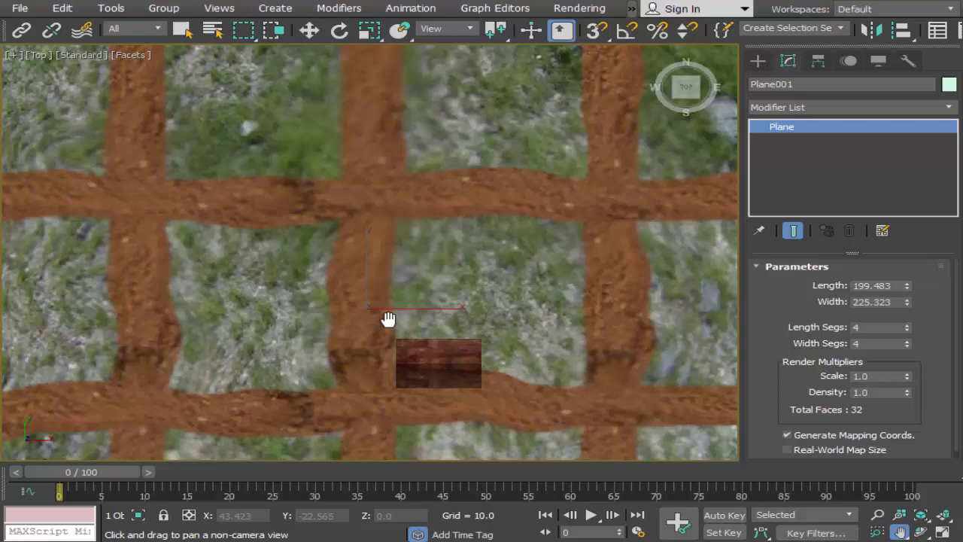
click(942, 532)
click(602, 429)
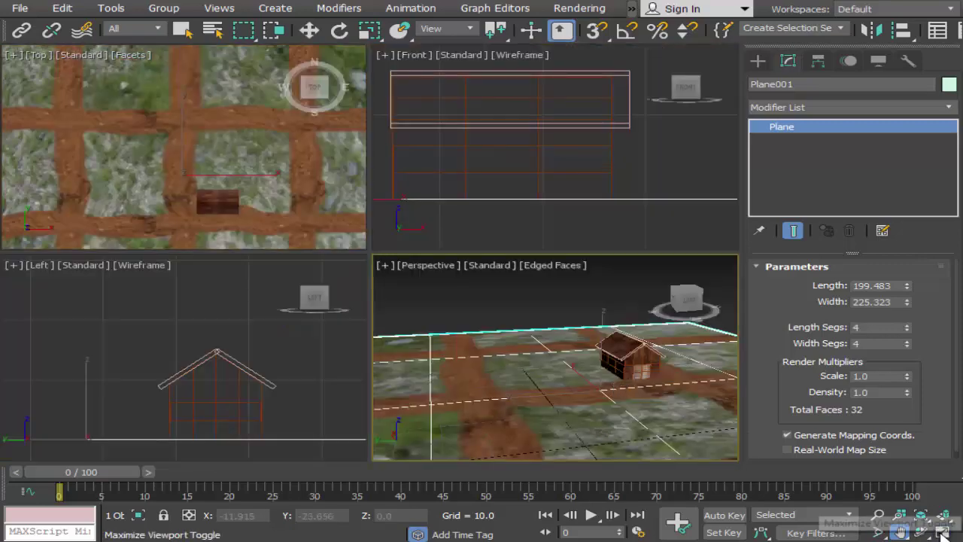
click(942, 532)
scroll(548, 328, up, 3)
drag(543, 323, 531, 376)
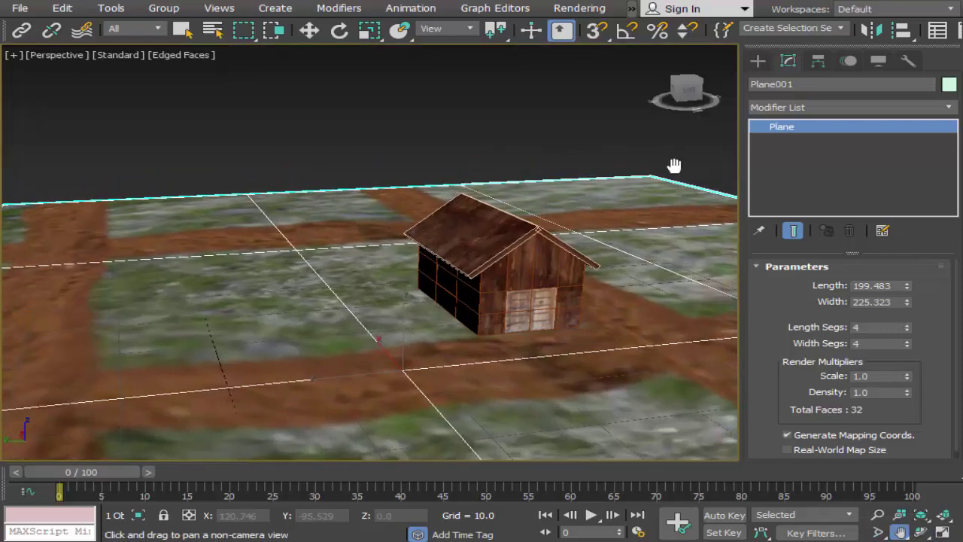
click(757, 60)
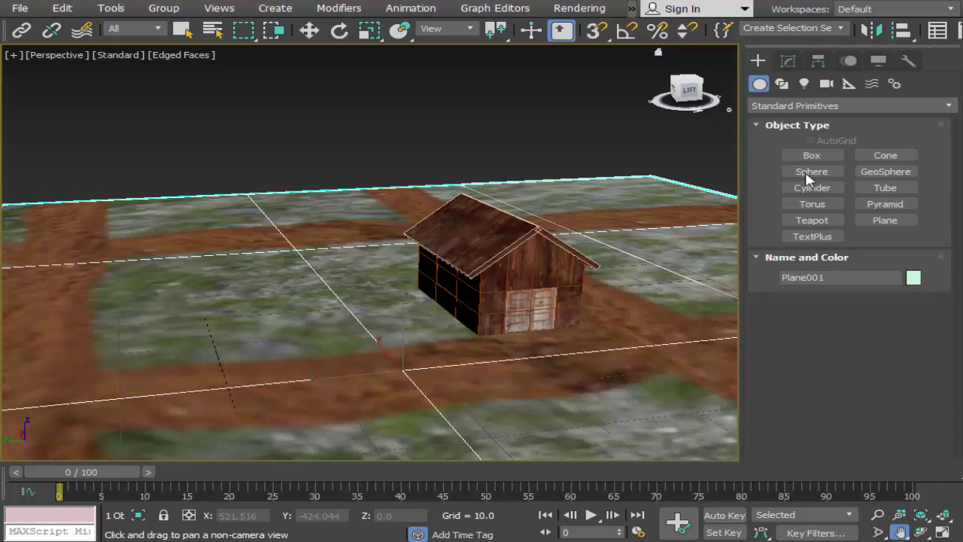
Place an American Elm from AEC Extended Foliage beside the house.
click(767, 105)
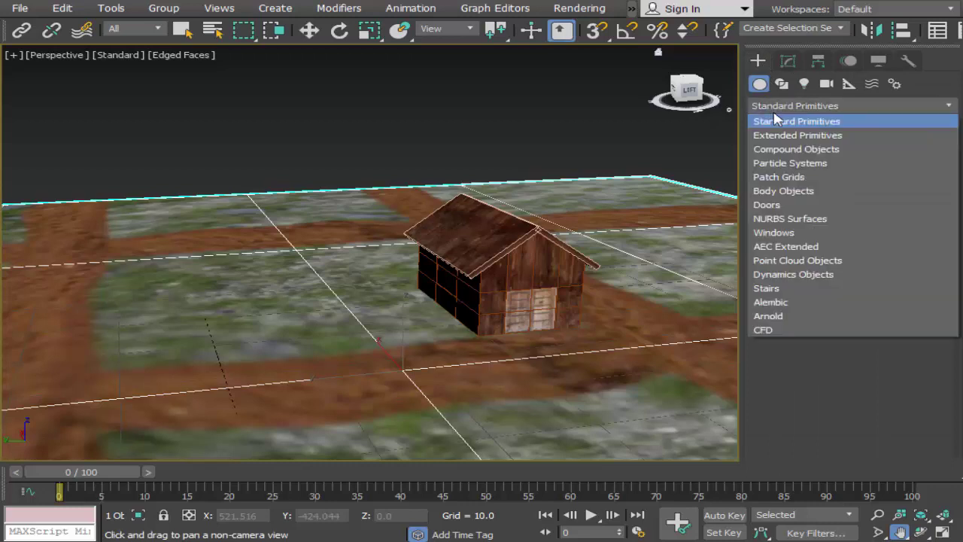
click(800, 248)
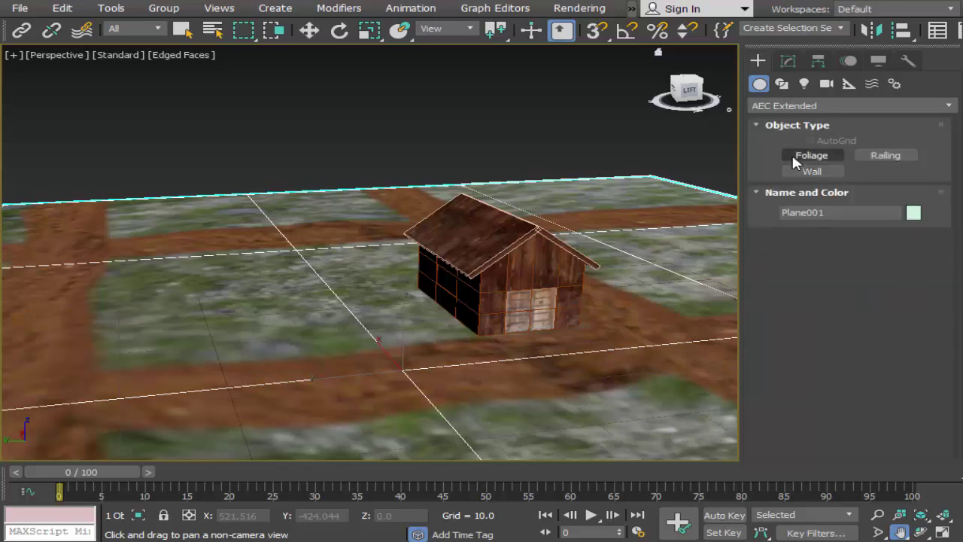
click(816, 156)
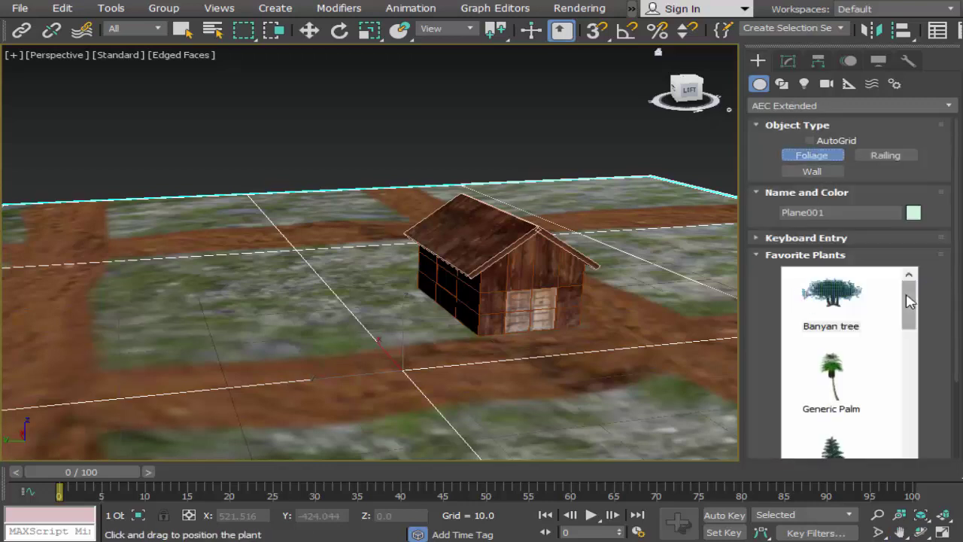
mouse_move(910, 305)
mouse_down()
mouse_move(927, 439)
mouse_move(942, 266)
mouse_up()
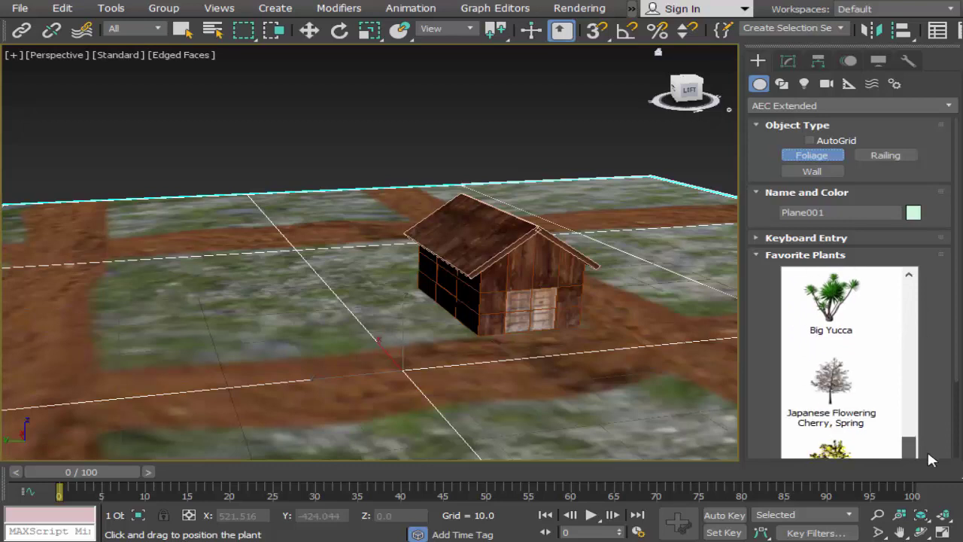
click(837, 307)
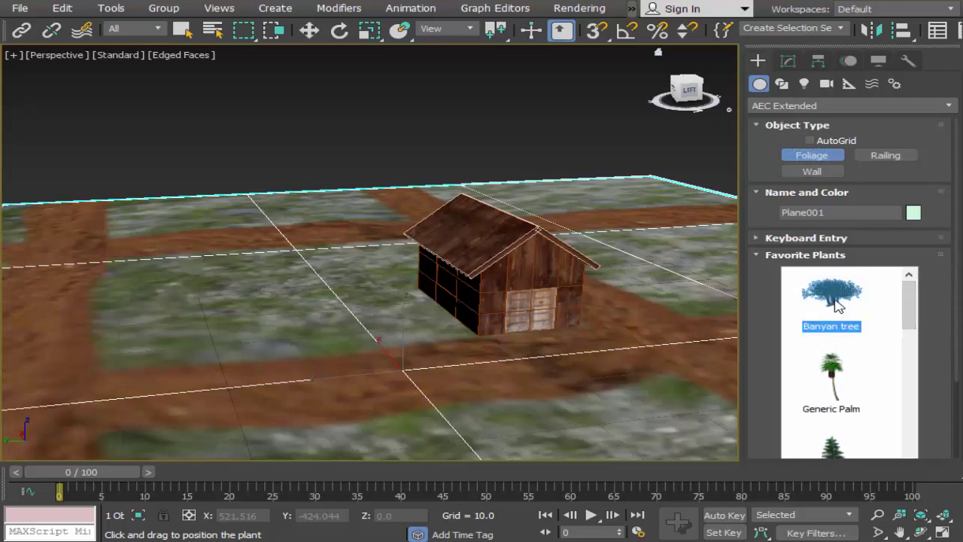
mouse_move(907, 301)
mouse_down()
mouse_move(919, 353)
mouse_move(910, 380)
mouse_up()
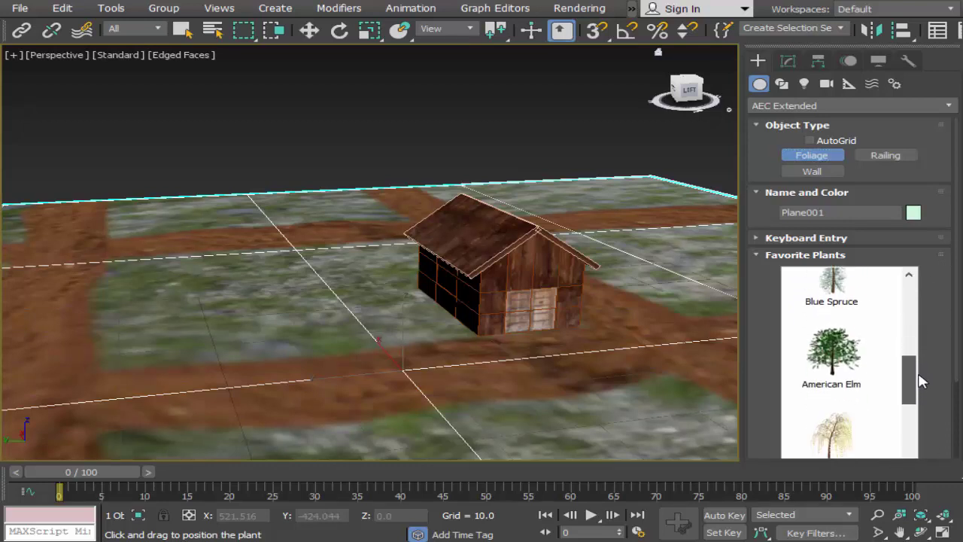
click(831, 349)
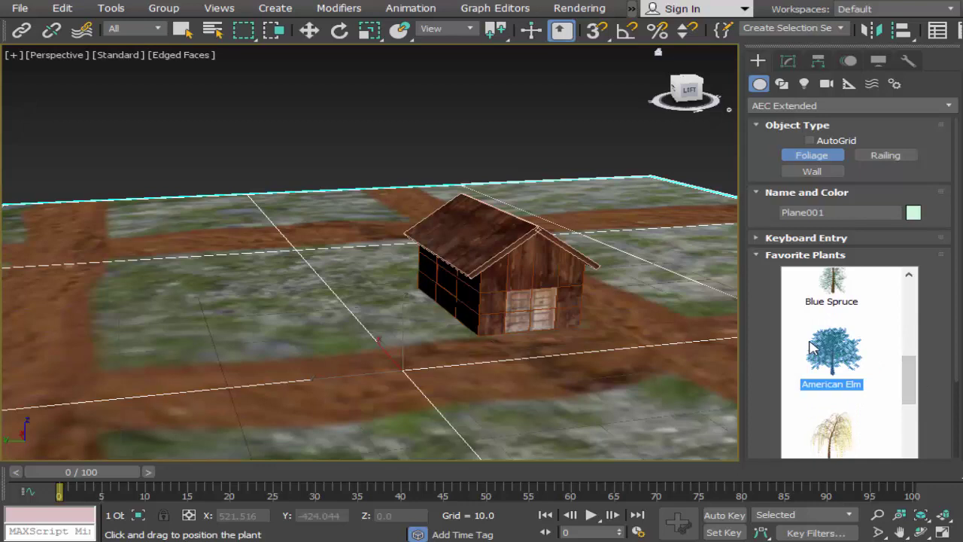
click(371, 326)
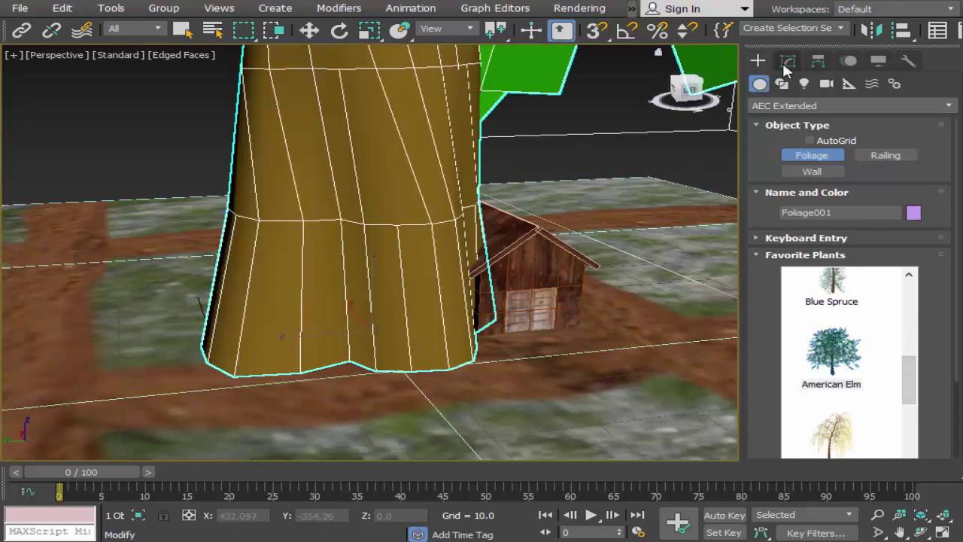
Set the tree's Height to 39.6 and Viewport Canopy Mode to Never.
click(787, 62)
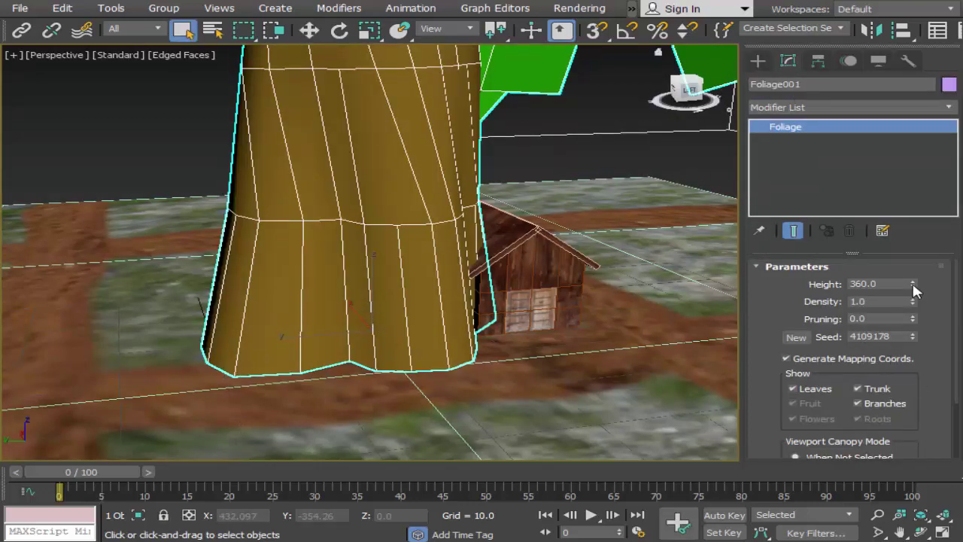
drag(913, 286, 914, 359)
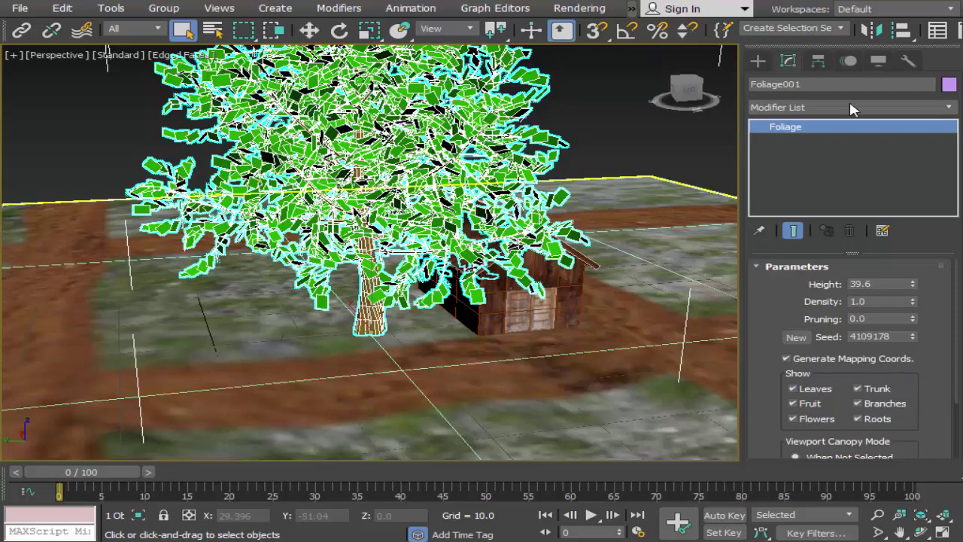
mouse_move(839, 38)
mouse_down()
mouse_move(673, 34)
mouse_move(658, 45)
mouse_up()
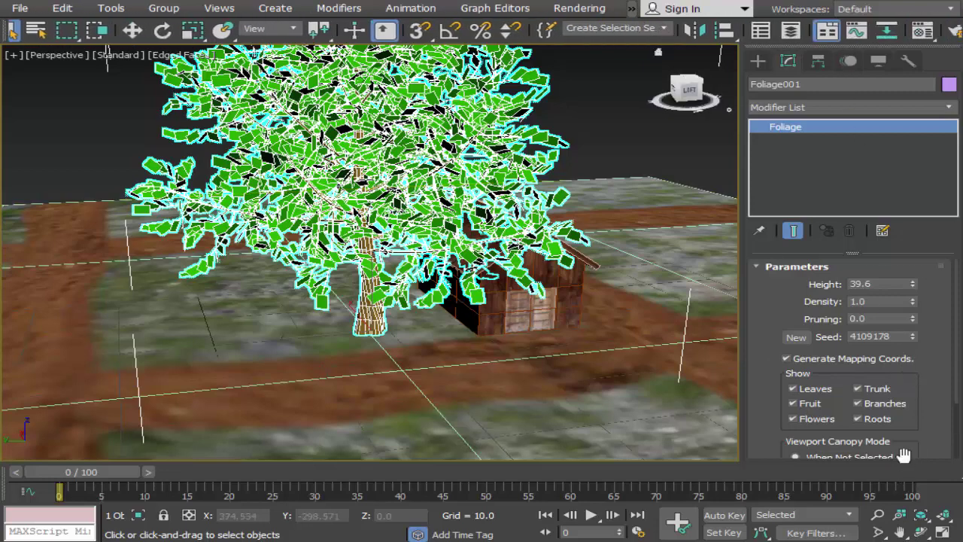
drag(902, 455, 860, 318)
click(862, 389)
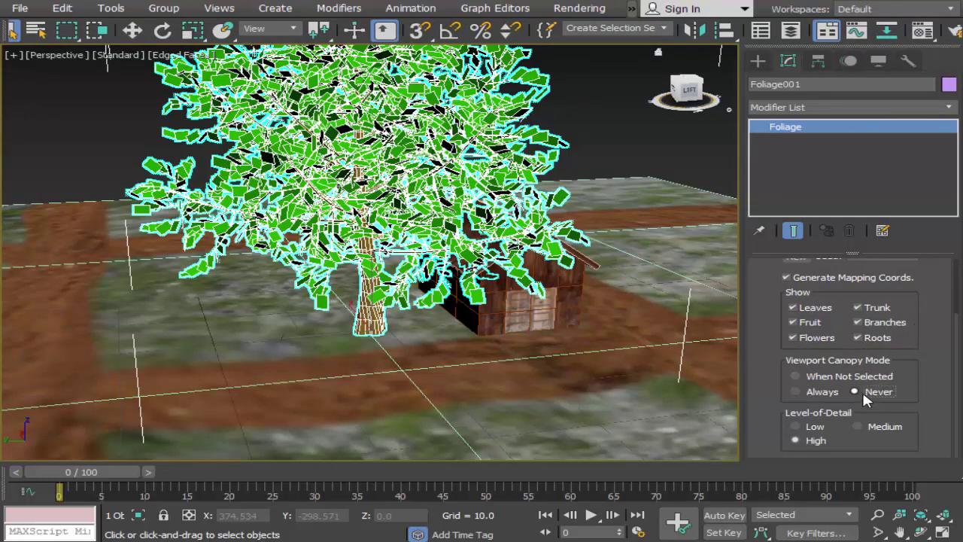
drag(923, 338, 917, 455)
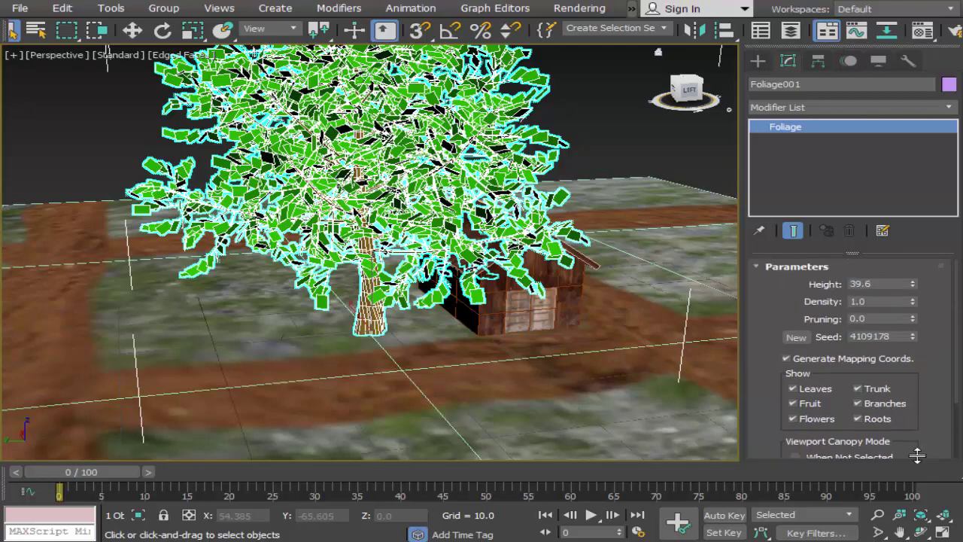
click(760, 62)
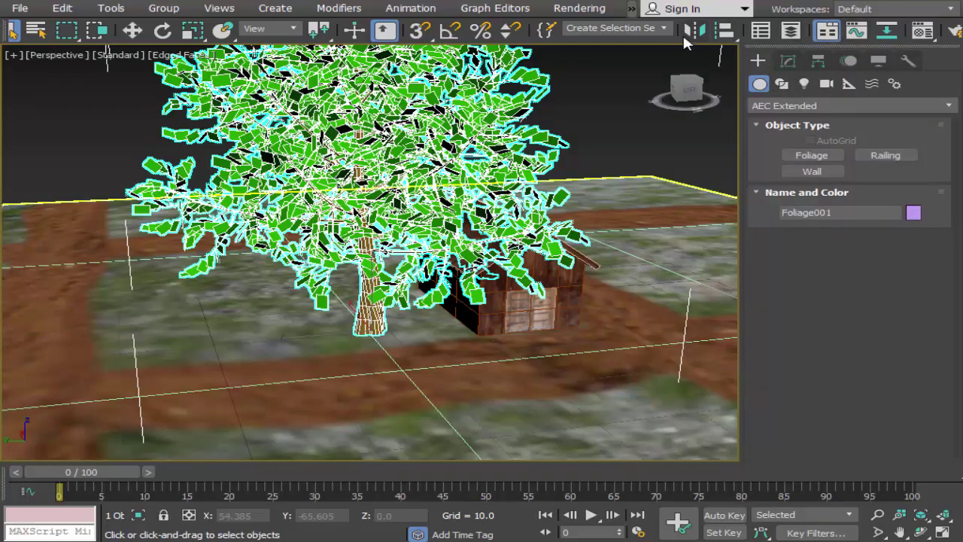
Render the scene again, then close the rendered frame and Render Setup windows.
drag(655, 39, 301, 51)
click(827, 30)
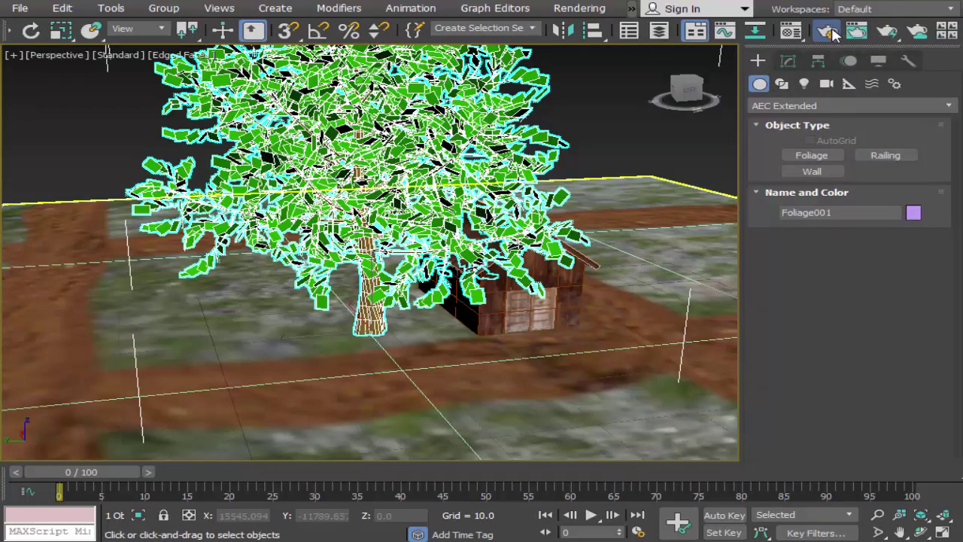
click(653, 362)
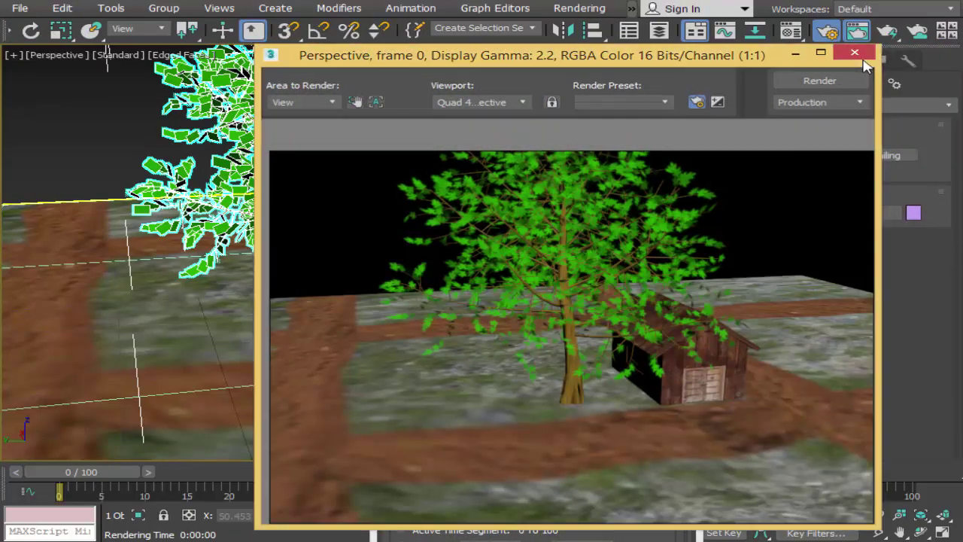
click(854, 53)
click(689, 316)
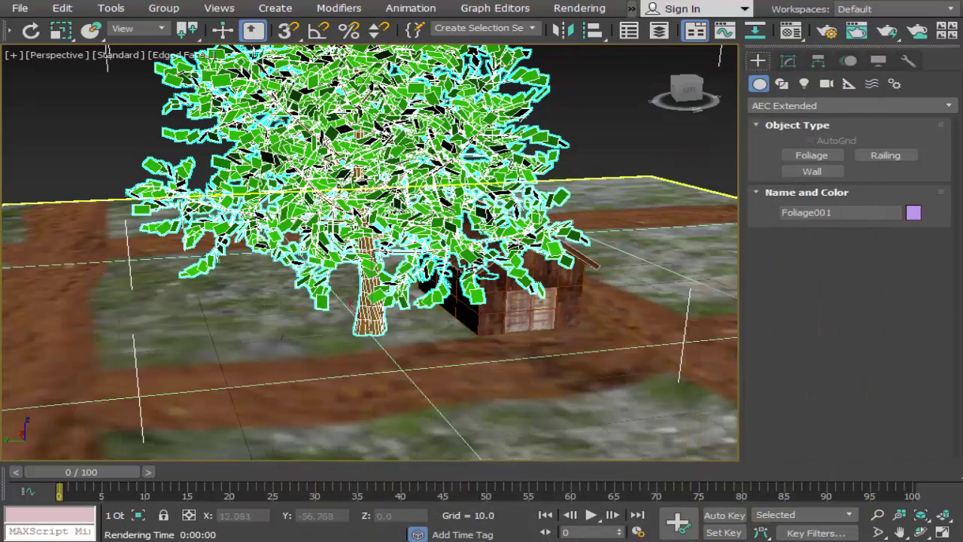
Frame the tree and house in the viewport and show the Foliage001 tree's parameters.
click(900, 532)
scroll(604, 408, down, 5)
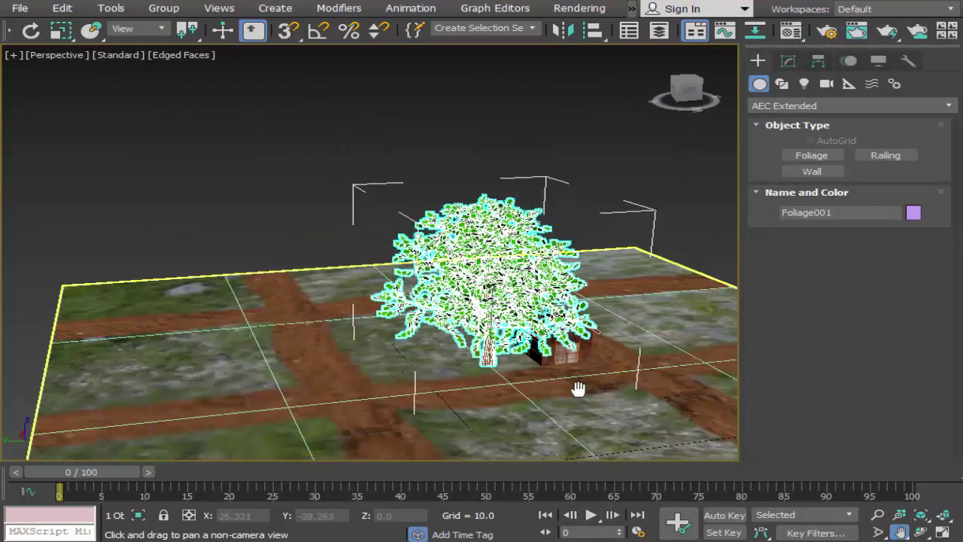
scroll(552, 388, up, 5)
scroll(516, 382, up, 2)
scroll(604, 382, up, 1)
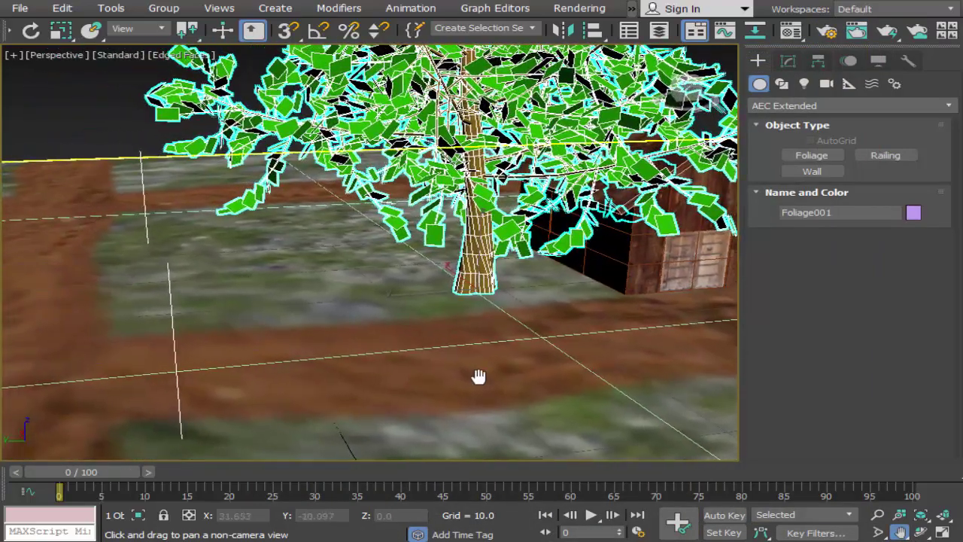
scroll(476, 377, up, 1)
drag(401, 371, 395, 359)
click(787, 61)
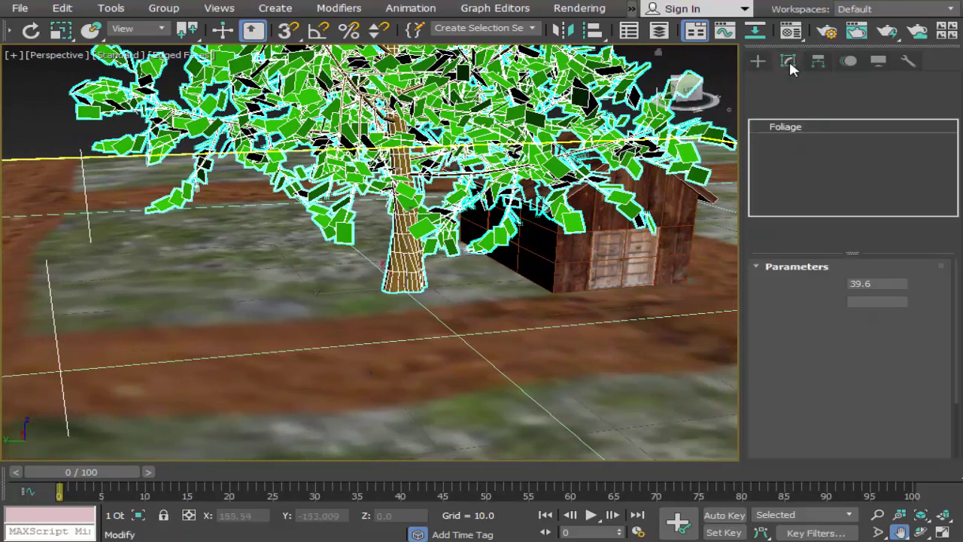
scroll(645, 308, down, 1)
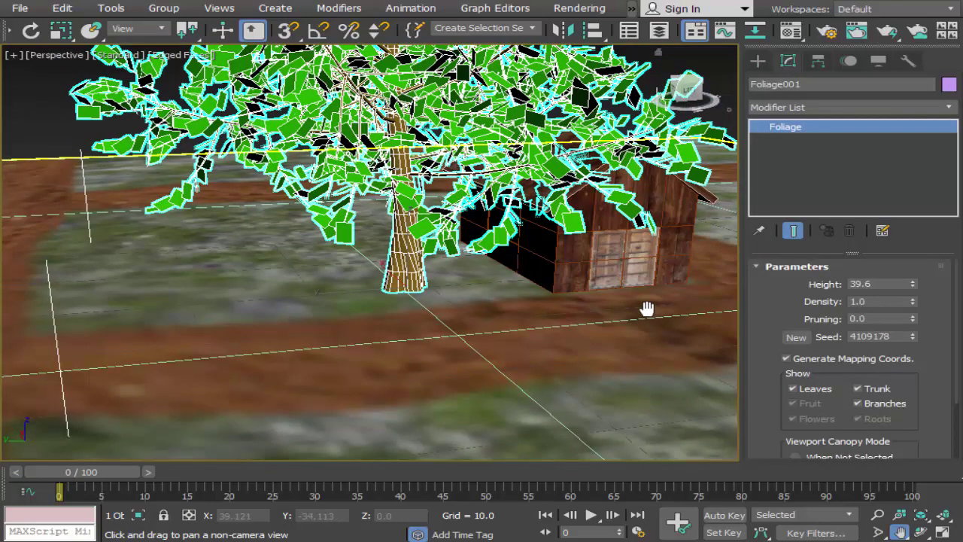
scroll(644, 307, down, 4)
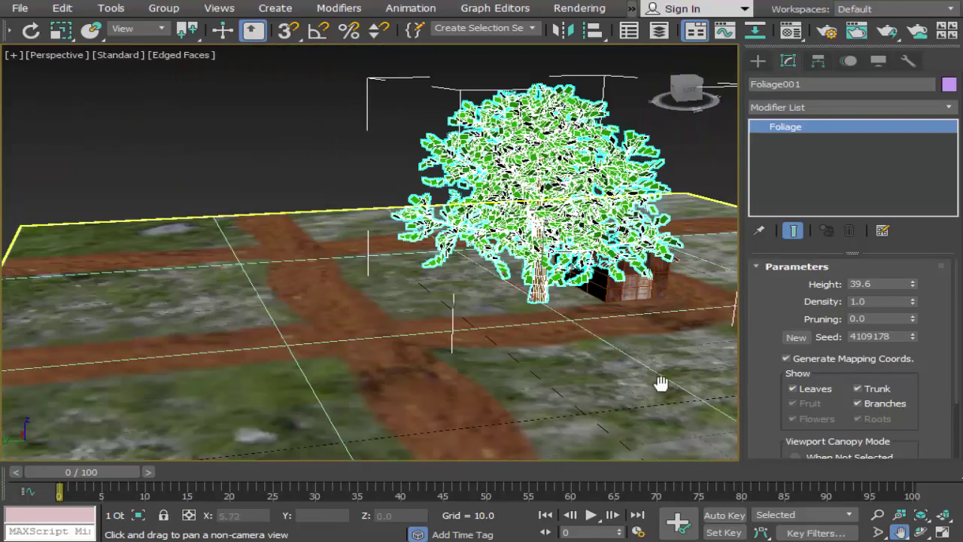
drag(662, 382, 570, 387)
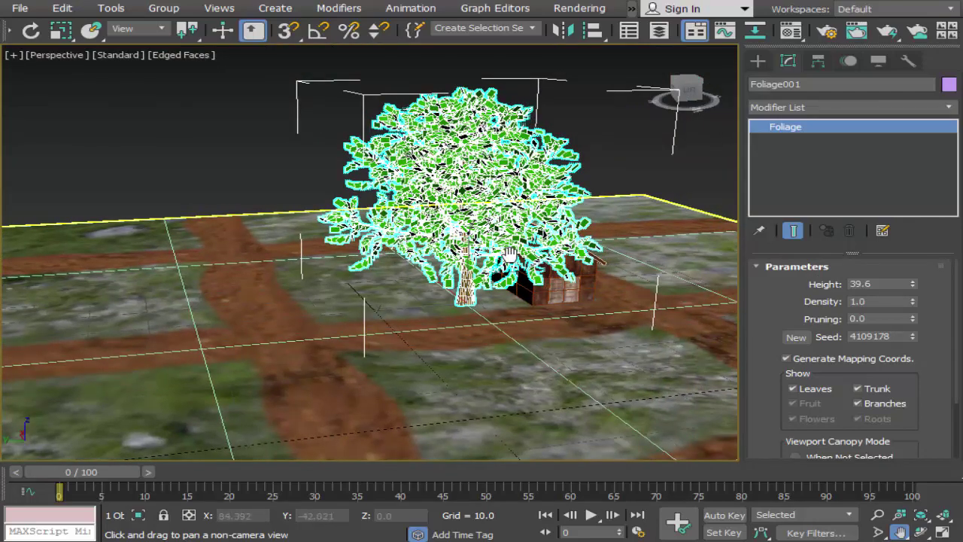
Delete the Foliage001 tree and reframe the view on the wooden house.
key(Delete)
click(758, 61)
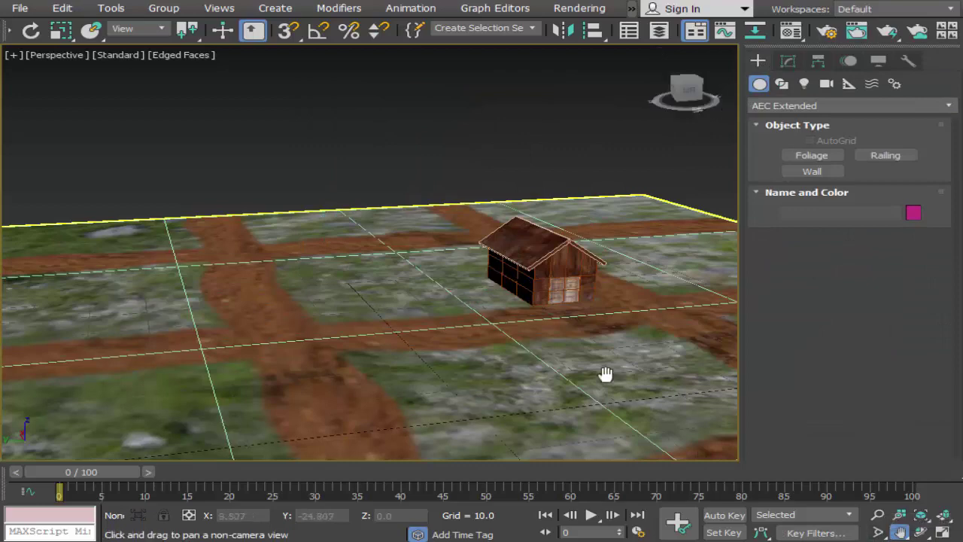
scroll(604, 372, up, 3)
mouse_move(511, 338)
mouse_down()
mouse_move(522, 376)
mouse_move(572, 406)
mouse_up()
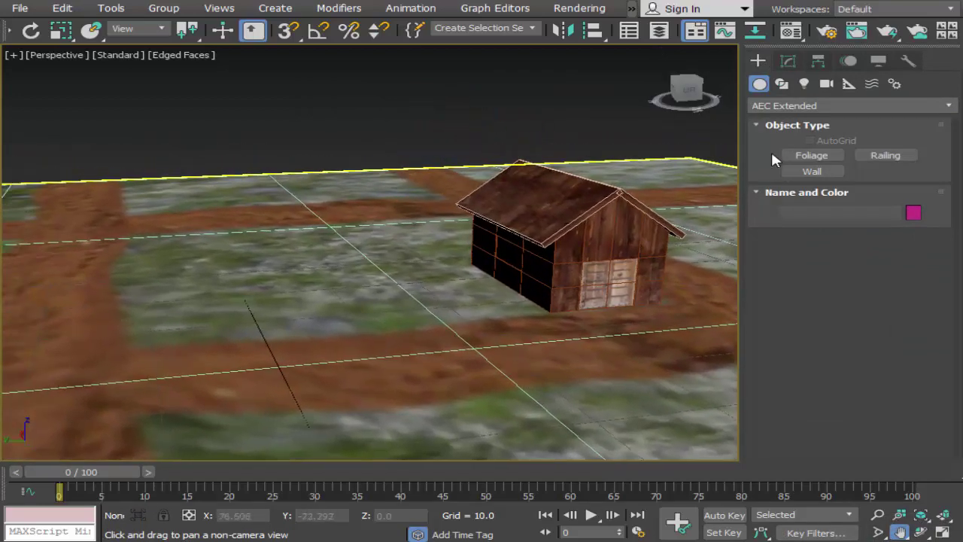
Draw a Standard Primitives box (18.446 × 11.484 × 9.133) beside the house in the maximized Top view.
click(777, 104)
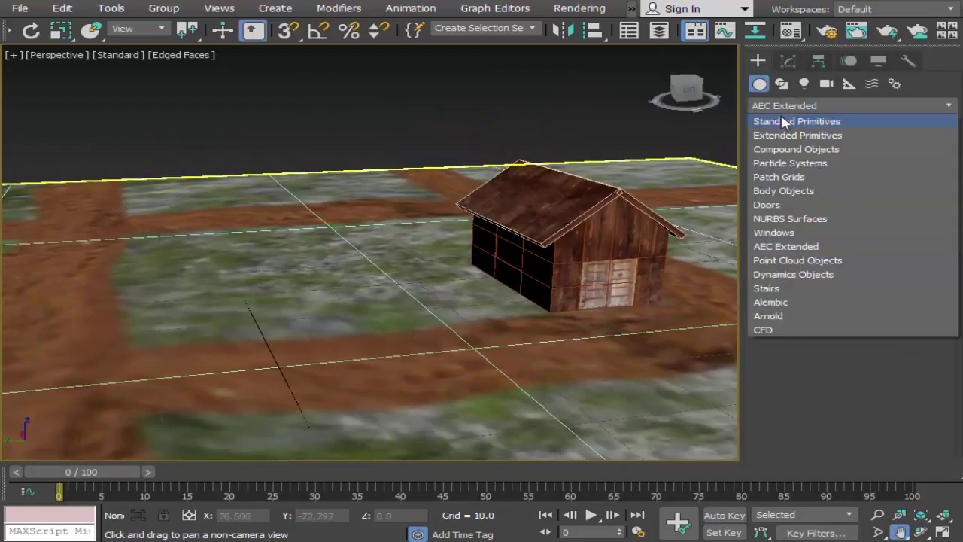
click(783, 120)
click(802, 159)
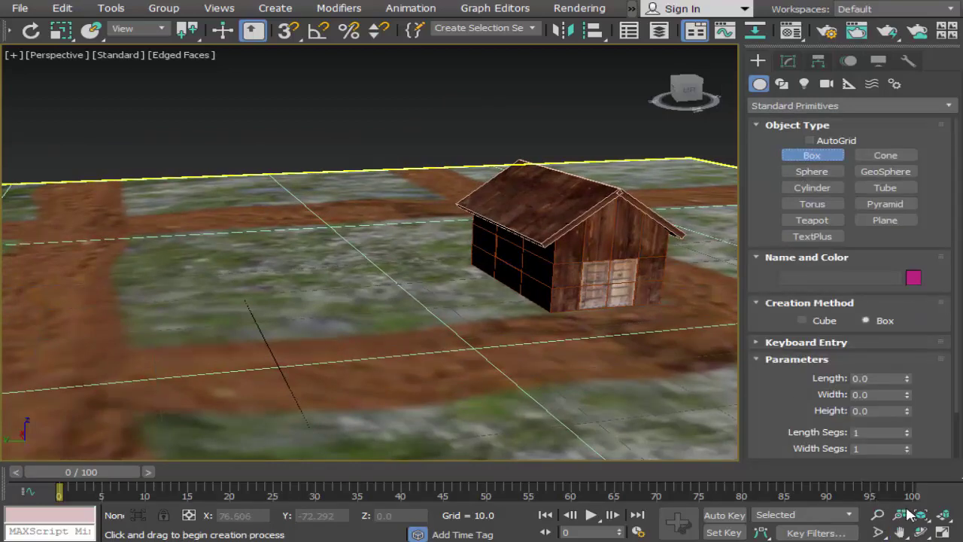
click(945, 532)
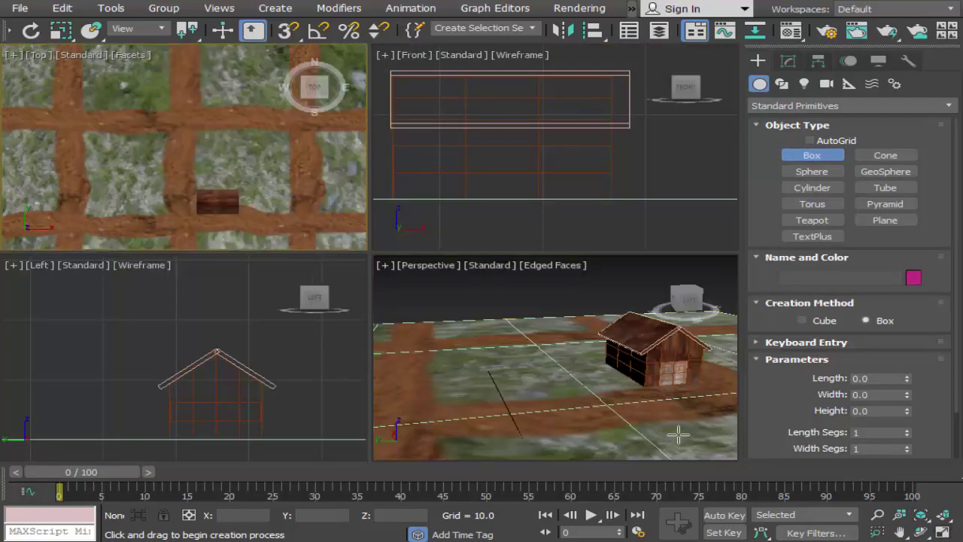
click(949, 532)
click(921, 532)
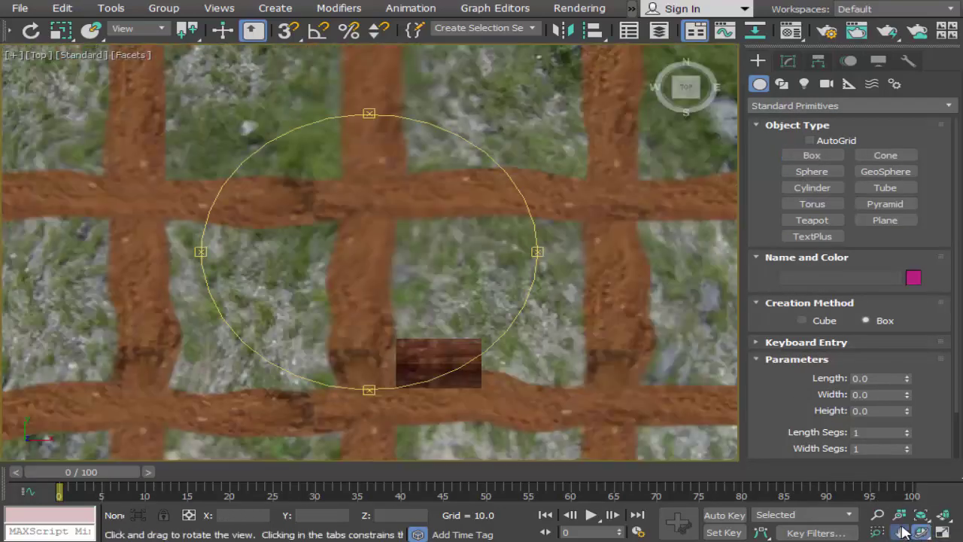
click(900, 532)
scroll(463, 384, up, 5)
drag(438, 336, 545, 393)
click(806, 155)
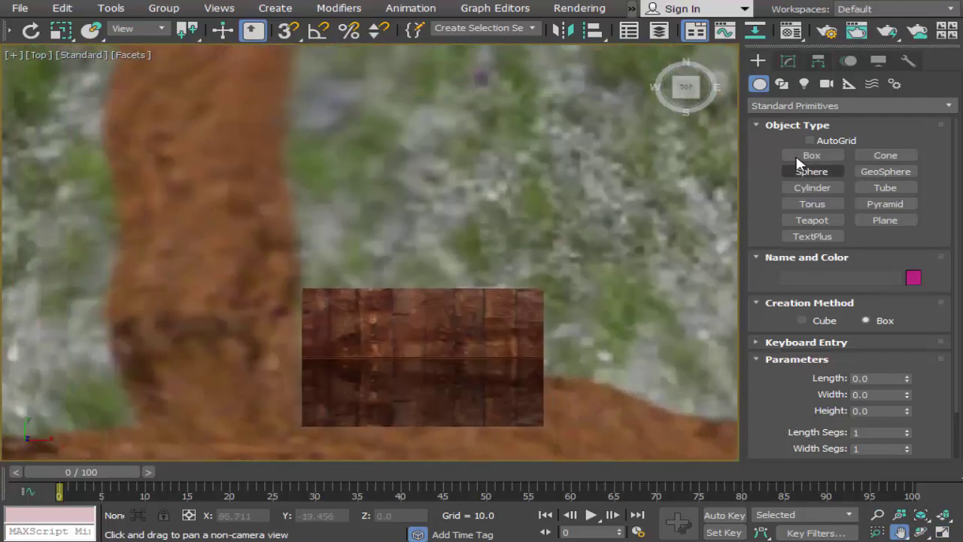
drag(288, 116, 408, 275)
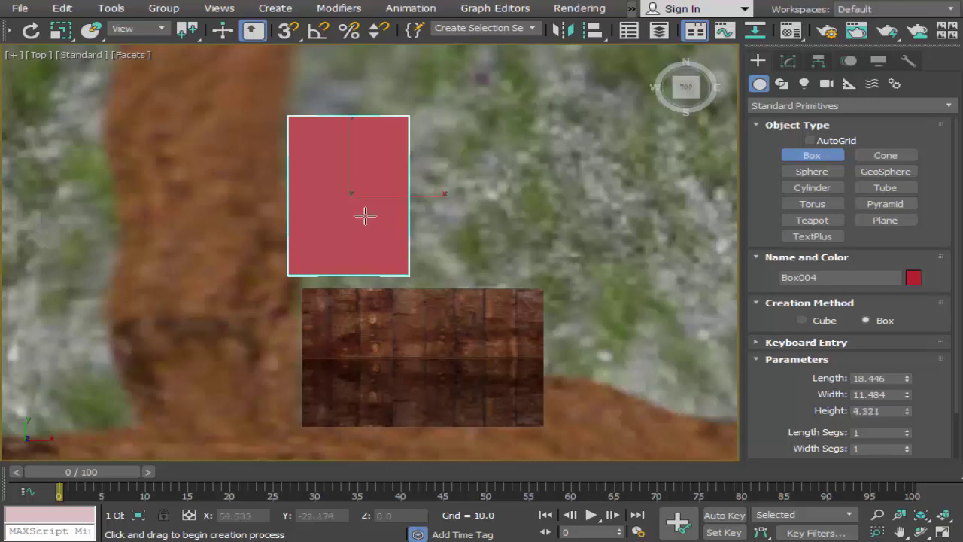
Return to the four-view layout and frame the new box in the Left and Front views.
click(947, 531)
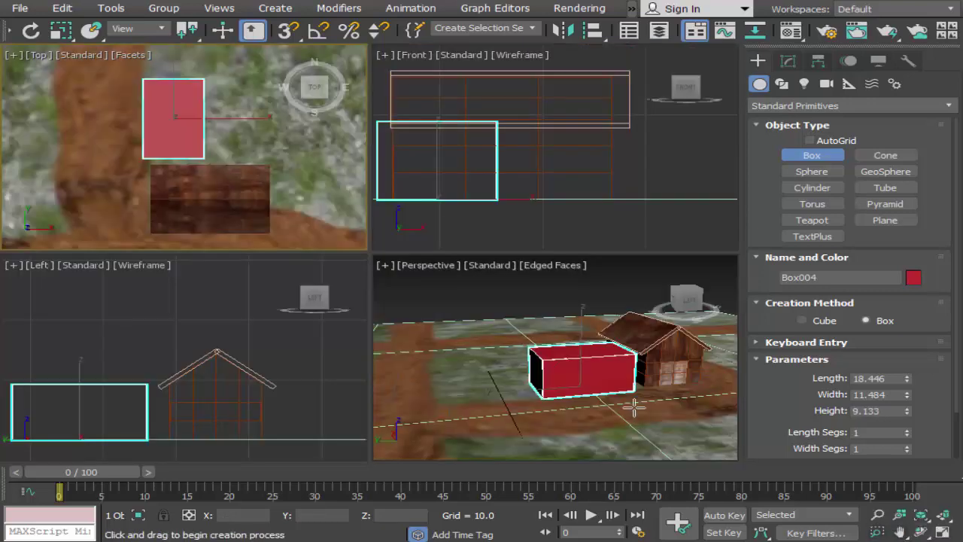
click(901, 531)
drag(256, 427, 346, 422)
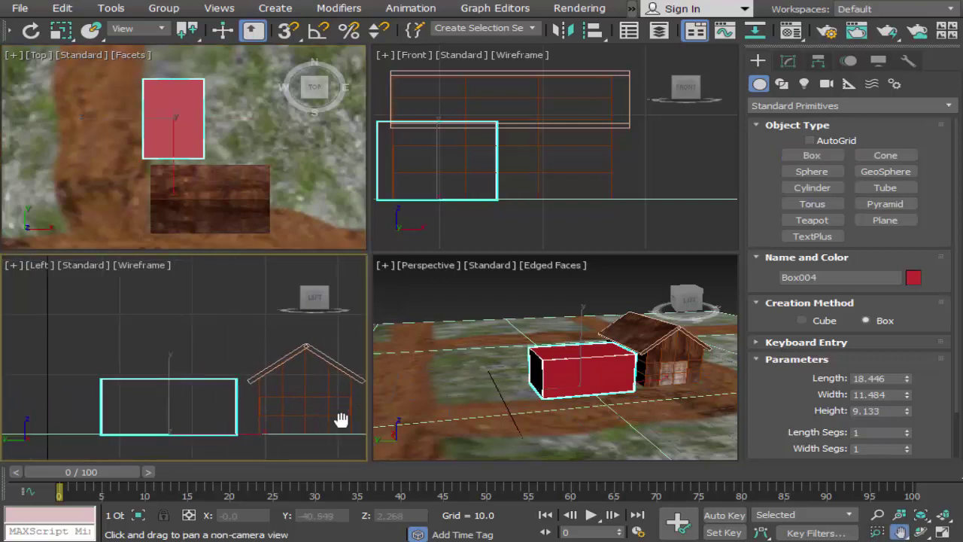
mouse_move(516, 202)
mouse_down()
mouse_move(587, 226)
mouse_move(569, 208)
mouse_move(552, 215)
mouse_up()
scroll(583, 225, up, 2)
scroll(575, 219, up, 1)
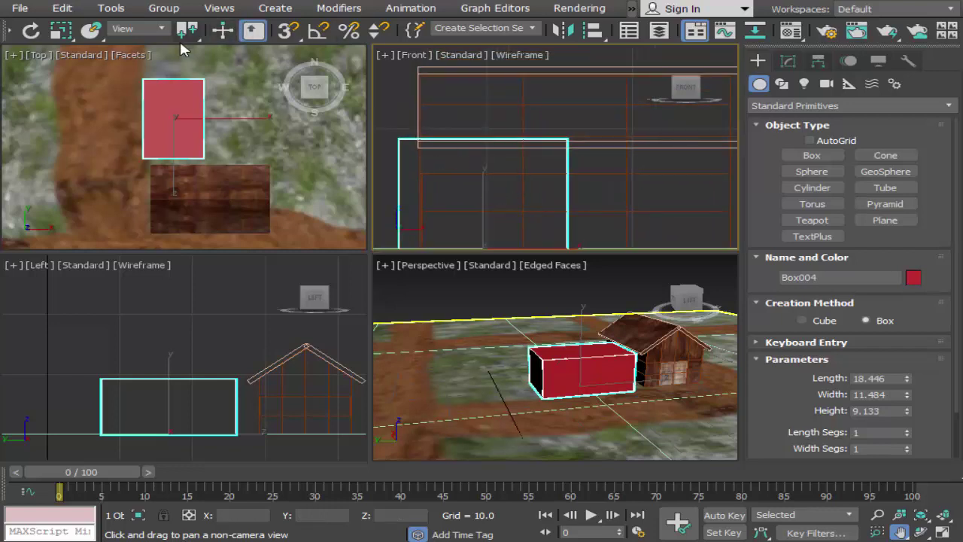
Slide the red box sideways toward the house, then zoom in on it in Perspective.
drag(132, 38, 354, 18)
click(225, 31)
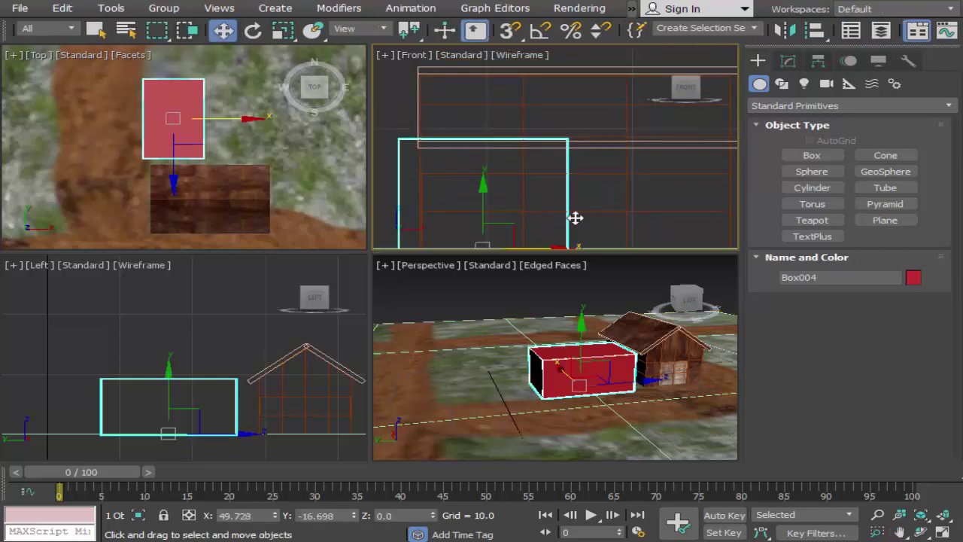
drag(554, 246, 576, 256)
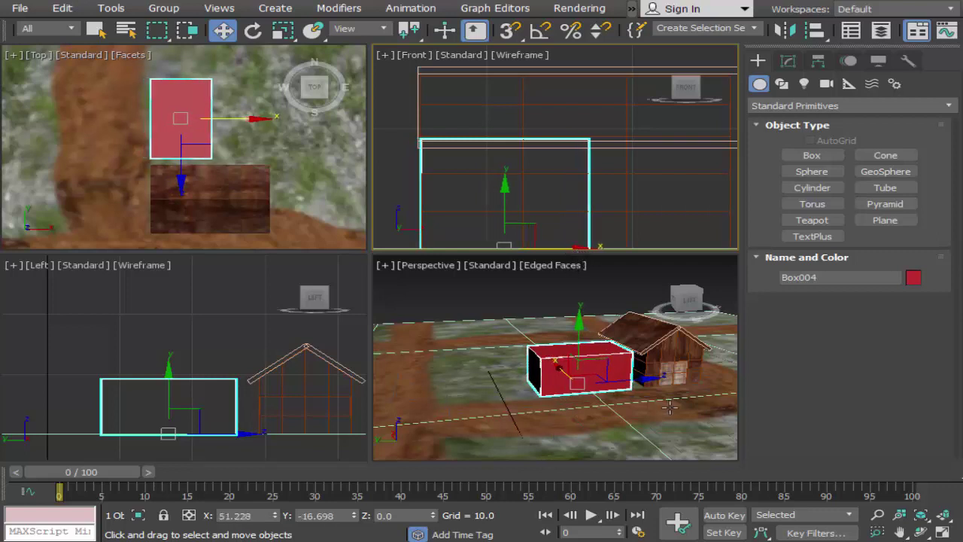
click(900, 532)
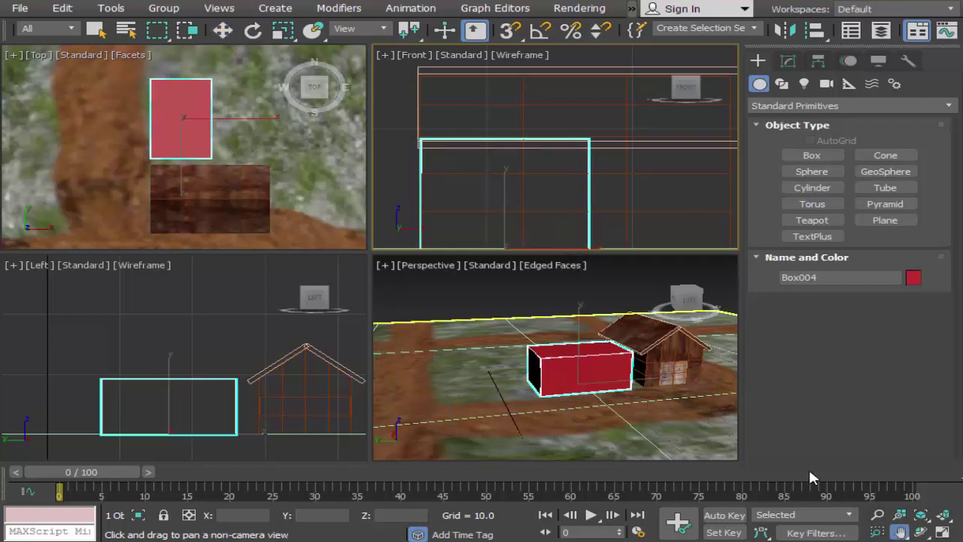
click(563, 398)
scroll(554, 395, up, 5)
mouse_move(554, 395)
mouse_down()
mouse_move(445, 437)
mouse_move(482, 423)
mouse_up()
Raise Box004's Length Segs to 5 and Width Segs to 3.
click(788, 60)
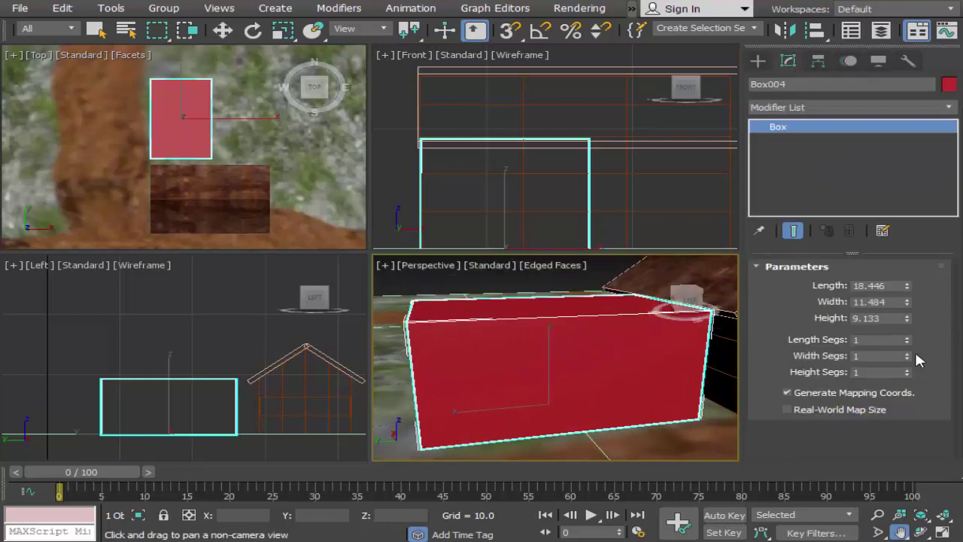
click(907, 337)
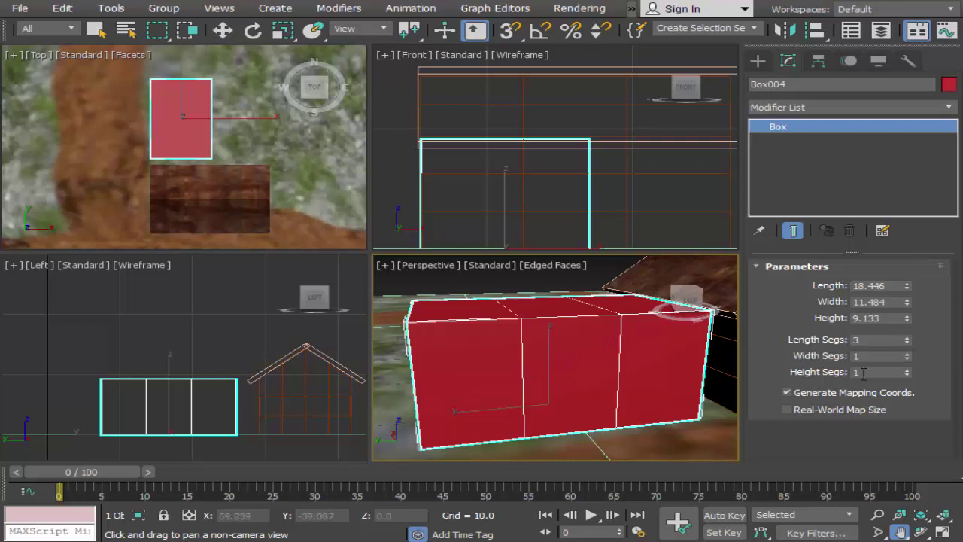
click(907, 337)
click(907, 337)
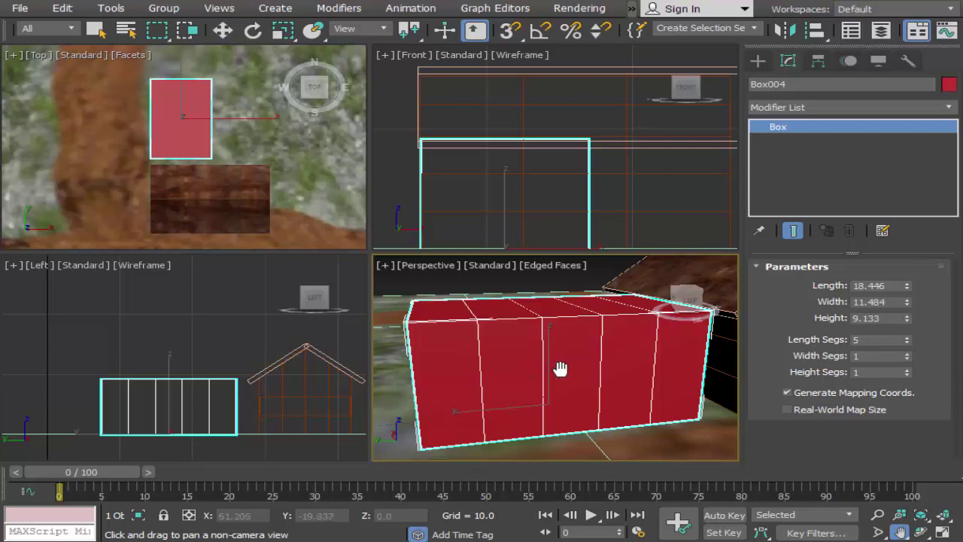
click(908, 353)
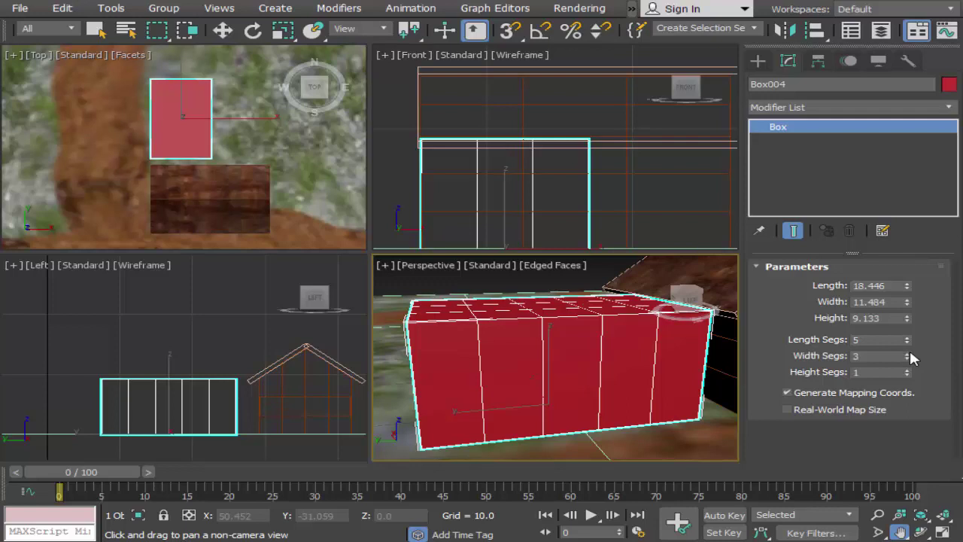
Show edged faces in the Top view and set Height Segs to 3.
middle_click(130, 60)
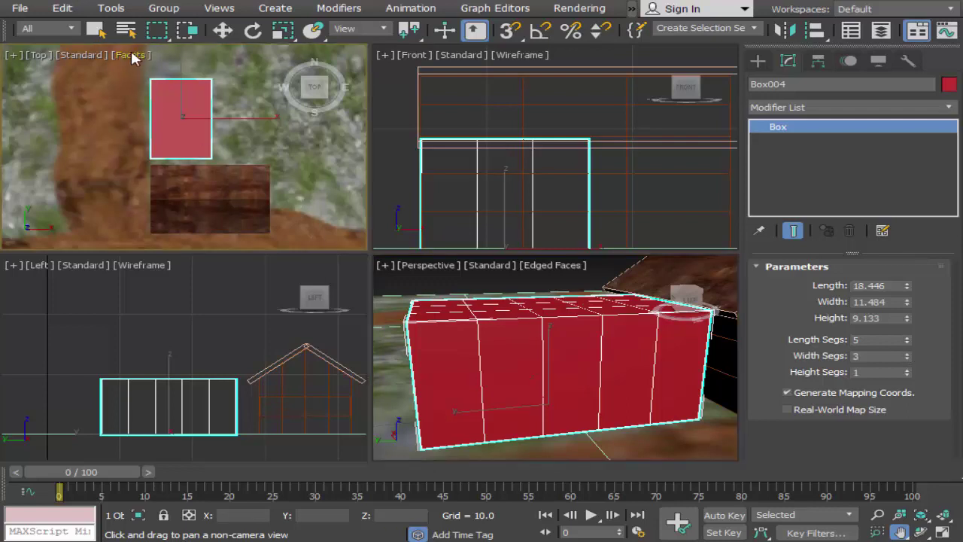
click(131, 59)
click(158, 208)
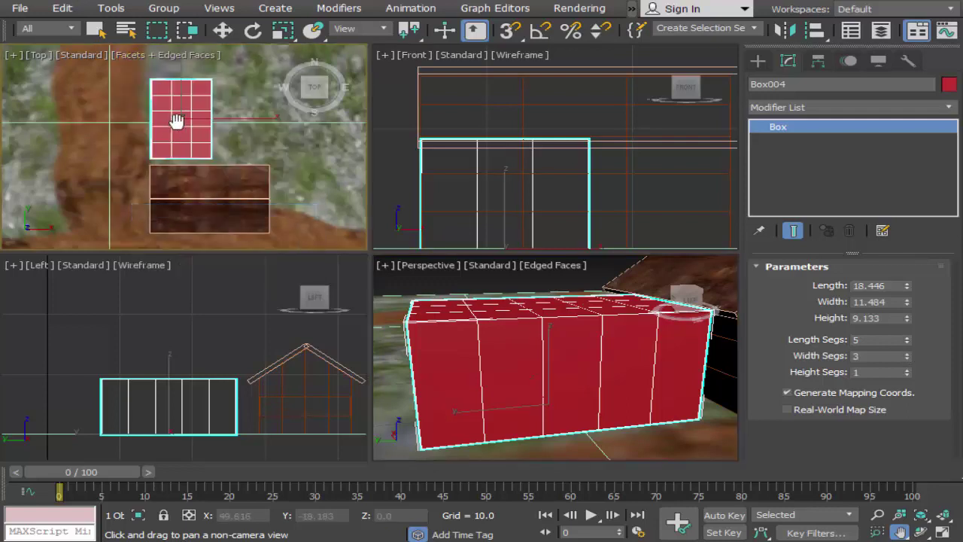
click(907, 369)
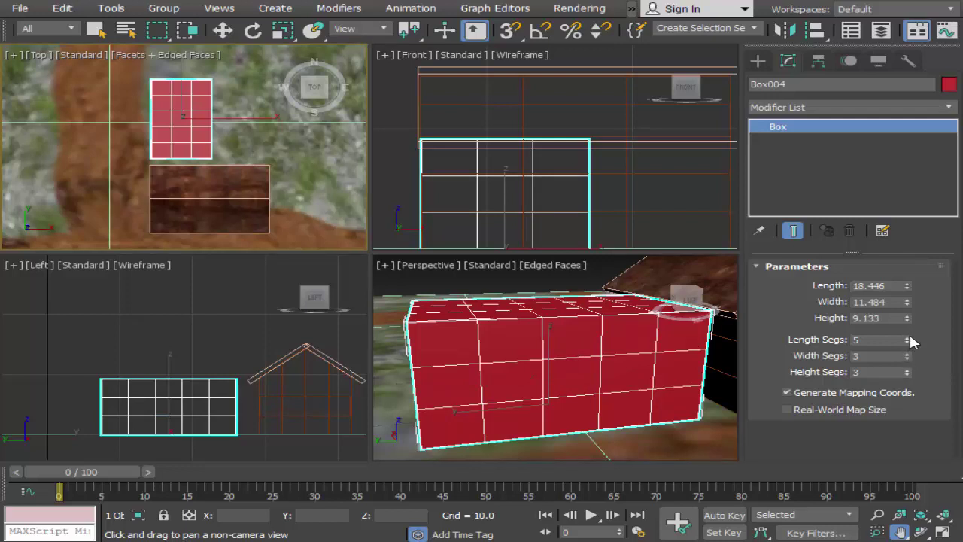
Increase Length Segs further to 8, then make the Top view active.
click(908, 336)
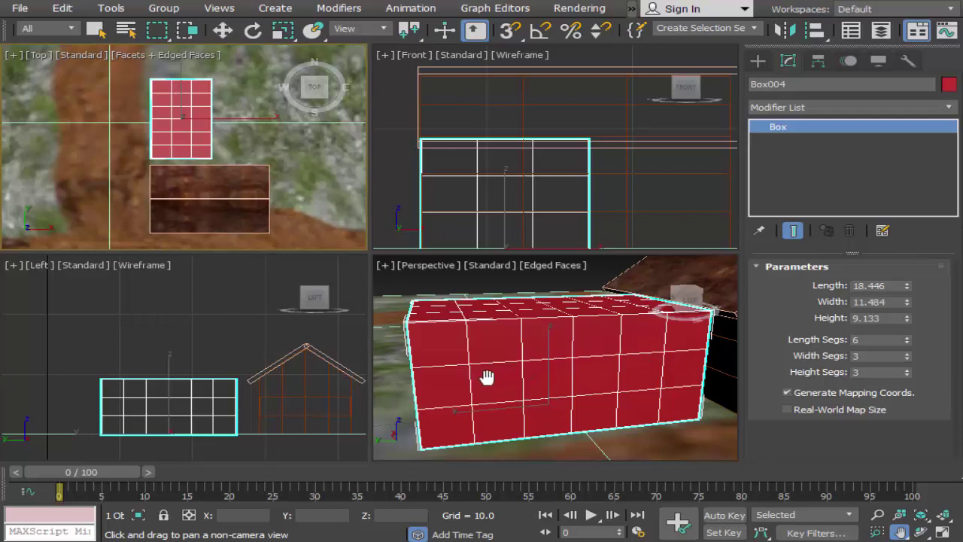
click(908, 336)
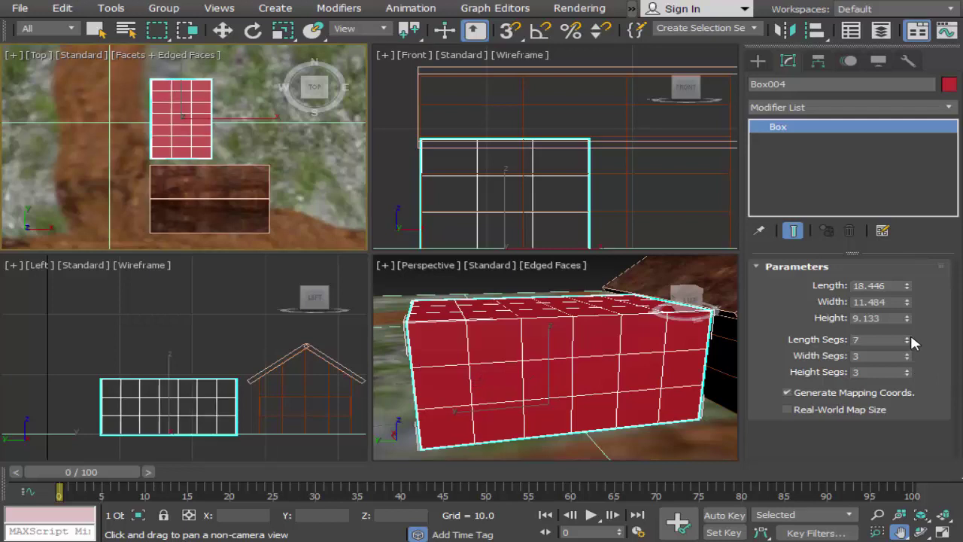
click(908, 335)
click(534, 386)
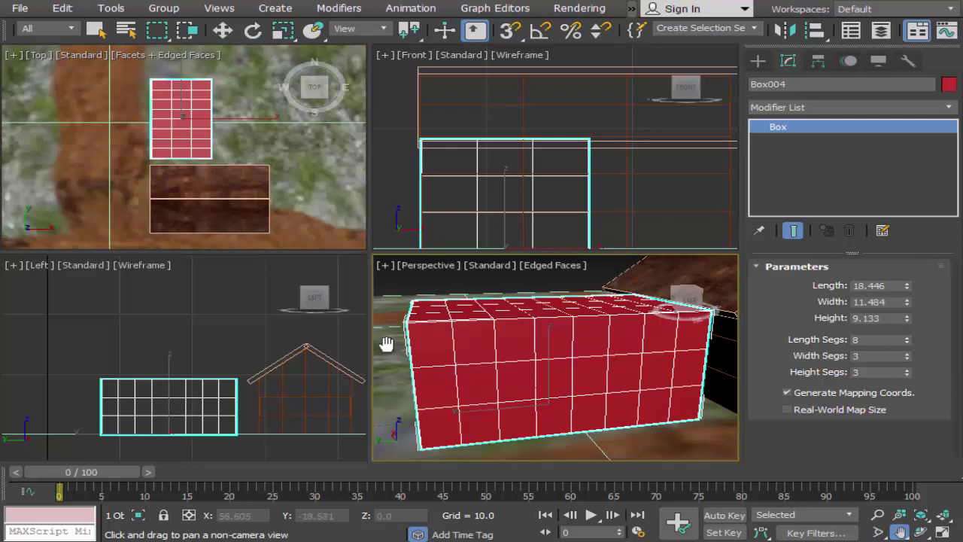
click(277, 175)
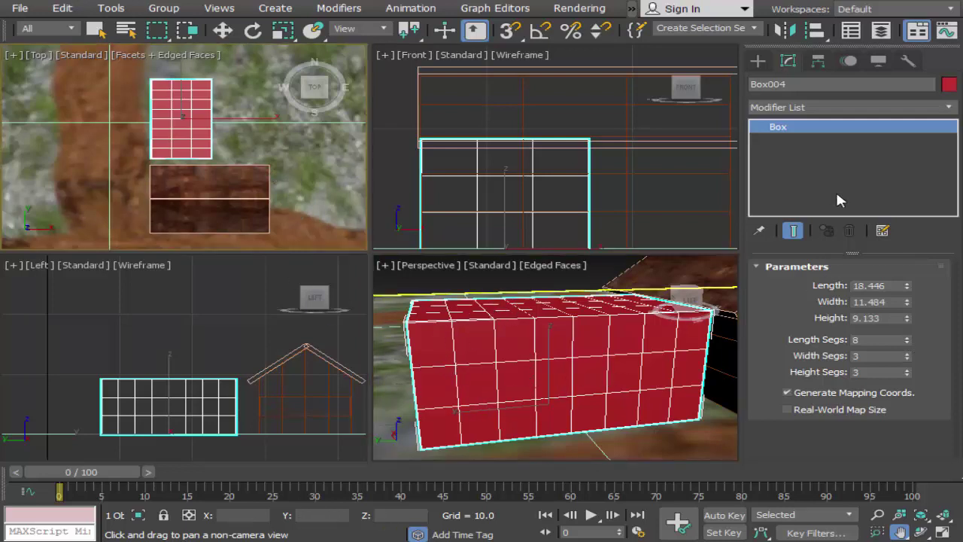
click(804, 111)
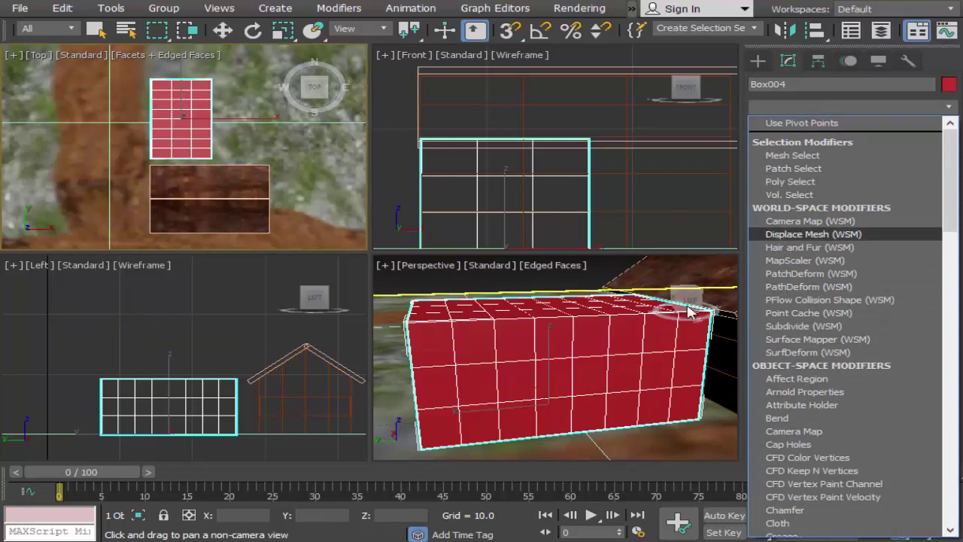
Orbit the Perspective view to a box corner and set Width Segs to 5.
scroll(808, 519, down, 1)
click(763, 3)
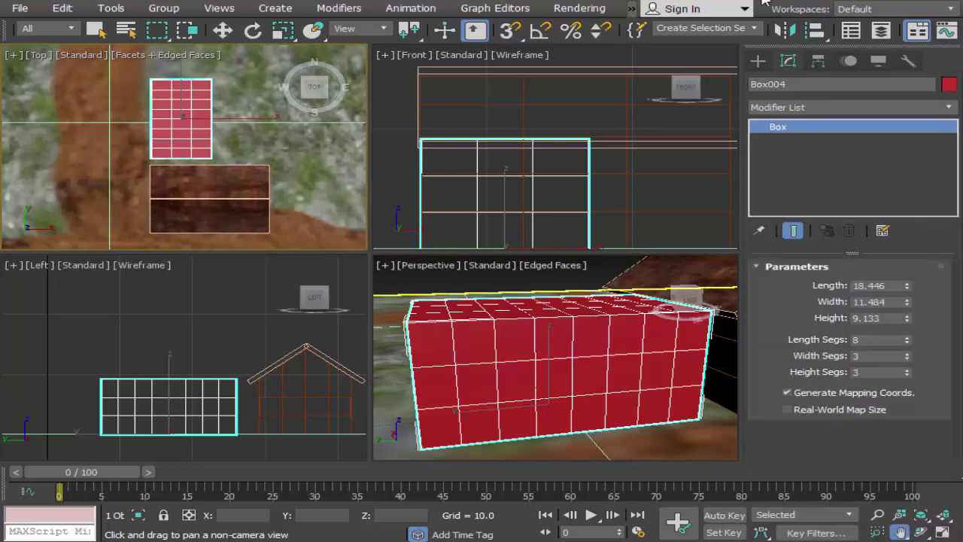
click(922, 532)
mouse_move(551, 392)
mouse_down()
mouse_move(623, 364)
mouse_move(634, 379)
mouse_up()
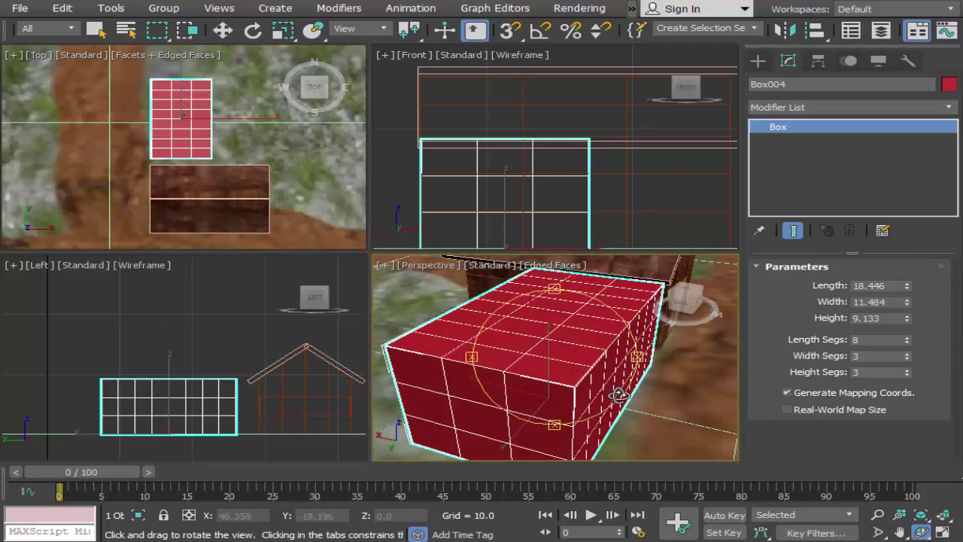
click(907, 353)
click(908, 353)
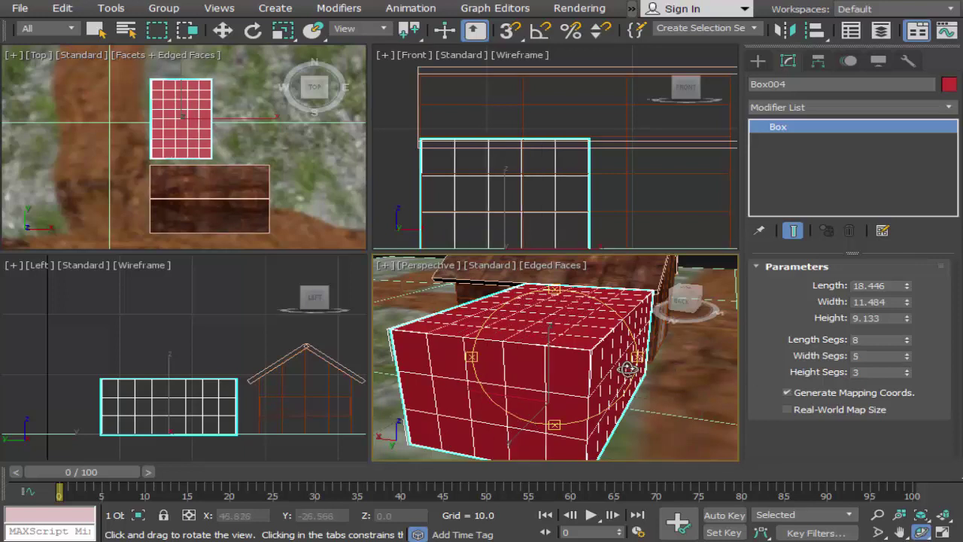
Add an Edit Mesh modifier to Box004 from the Modifier List.
mouse_move(627, 361)
mouse_down()
mouse_move(555, 365)
mouse_move(592, 383)
mouse_up()
click(900, 531)
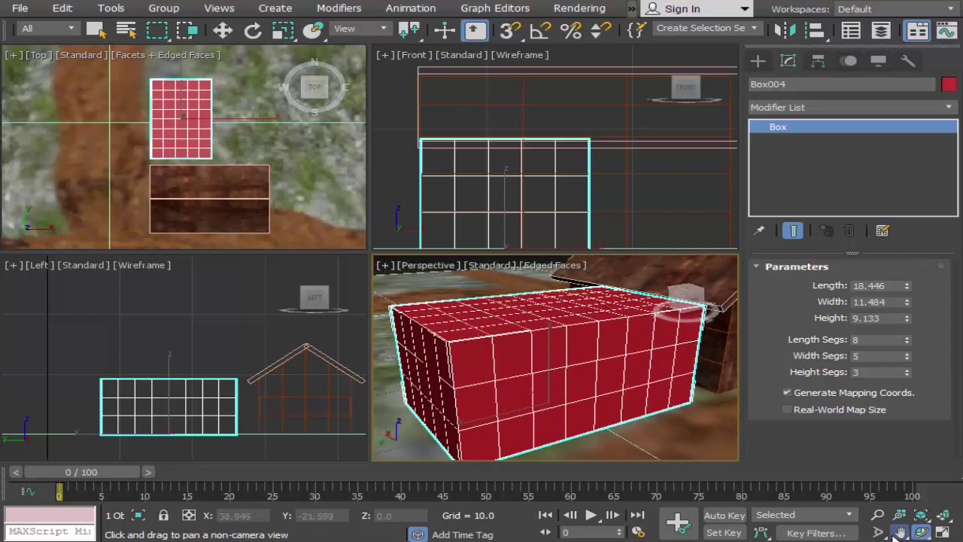
click(151, 153)
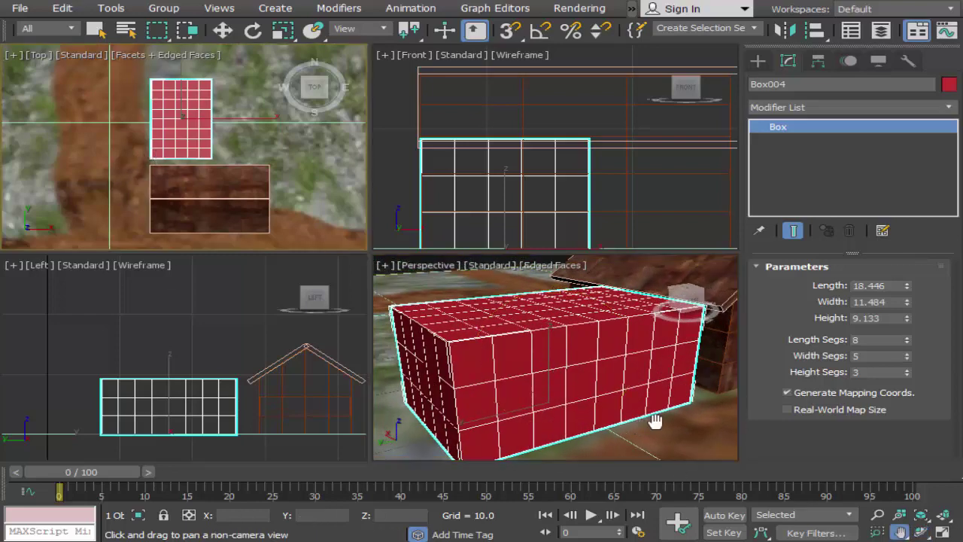
scroll(125, 134, up, 3)
scroll(79, 155, up, 1)
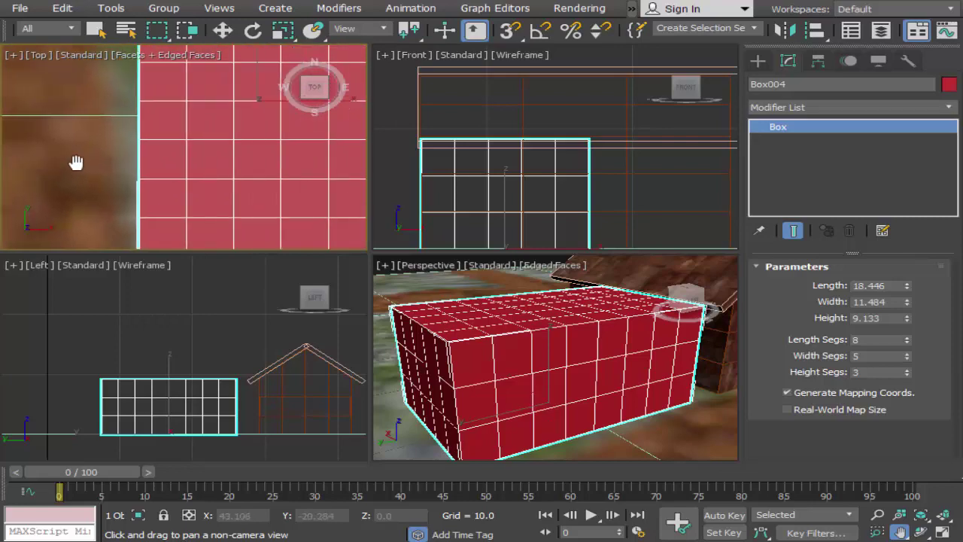
scroll(107, 157, up, 1)
scroll(107, 156, down, 2)
scroll(155, 165, down, 1)
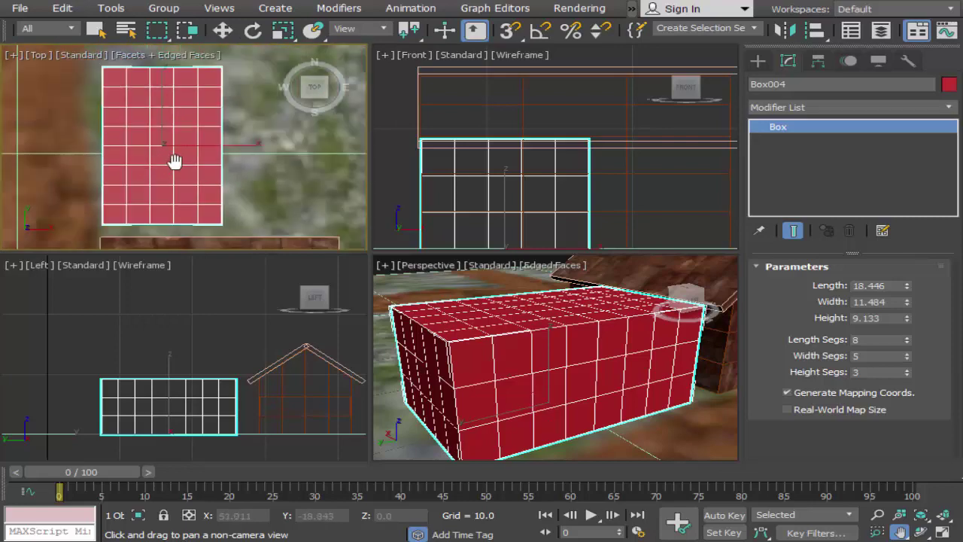
click(821, 107)
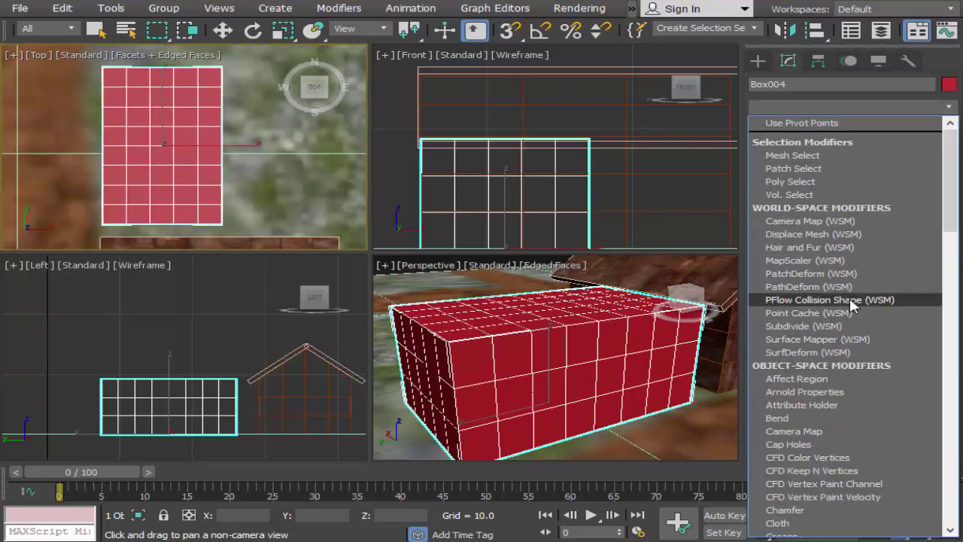
key(e)
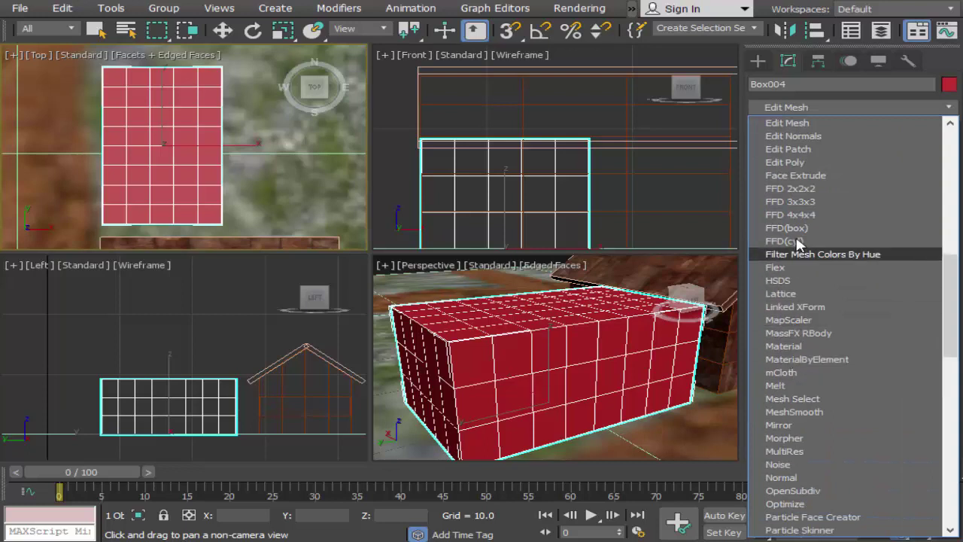
click(799, 123)
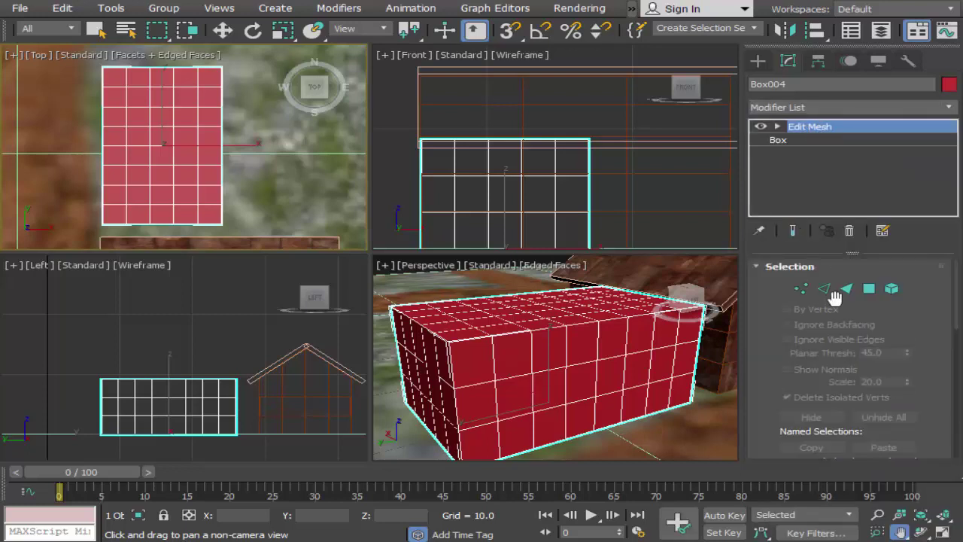
In Vertex mode, push the inner vertex columns nearest the right and left edges outward.
click(802, 288)
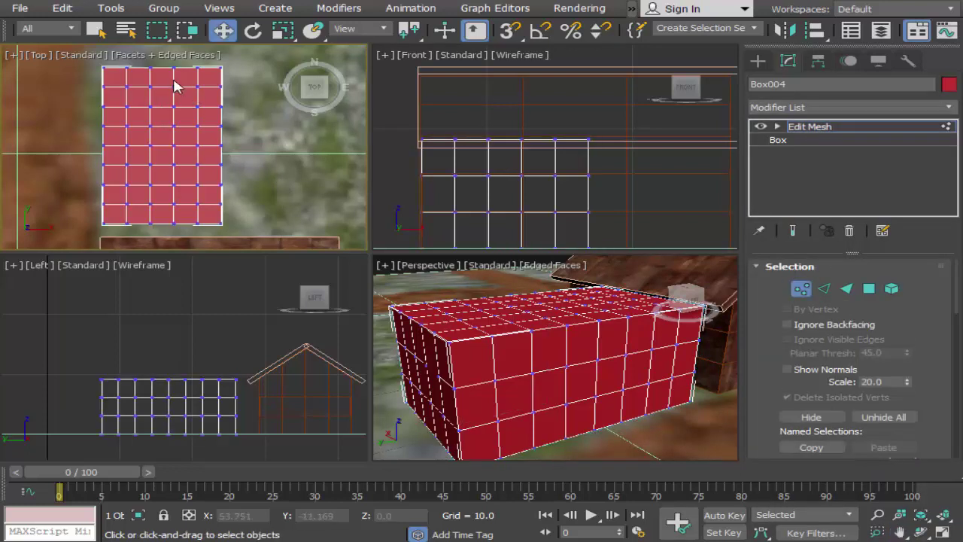
drag(188, 63, 209, 233)
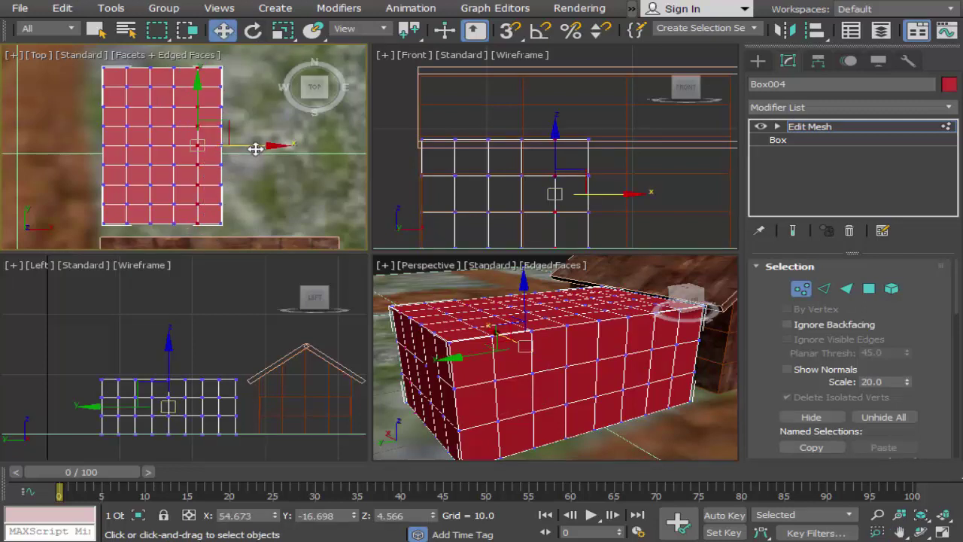
drag(258, 148, 268, 151)
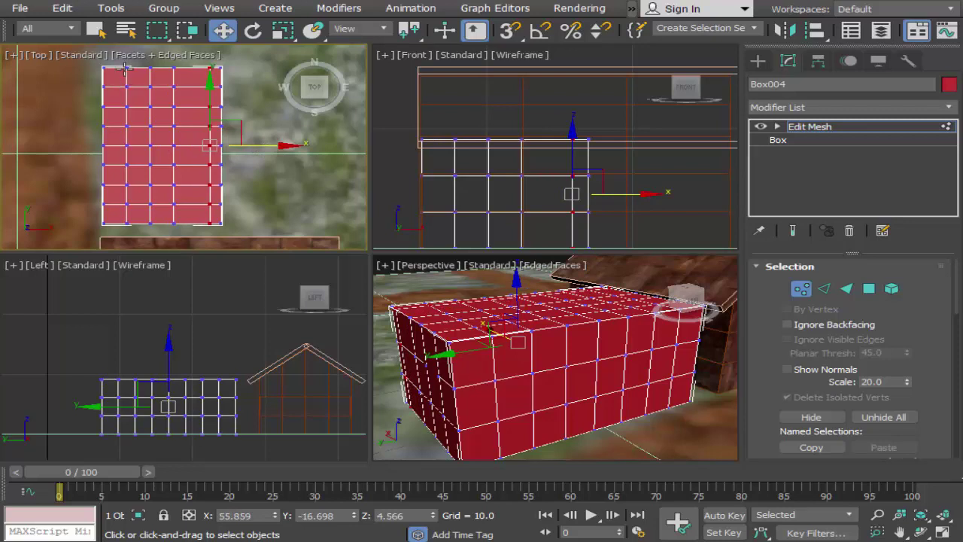
drag(140, 247, 116, 60)
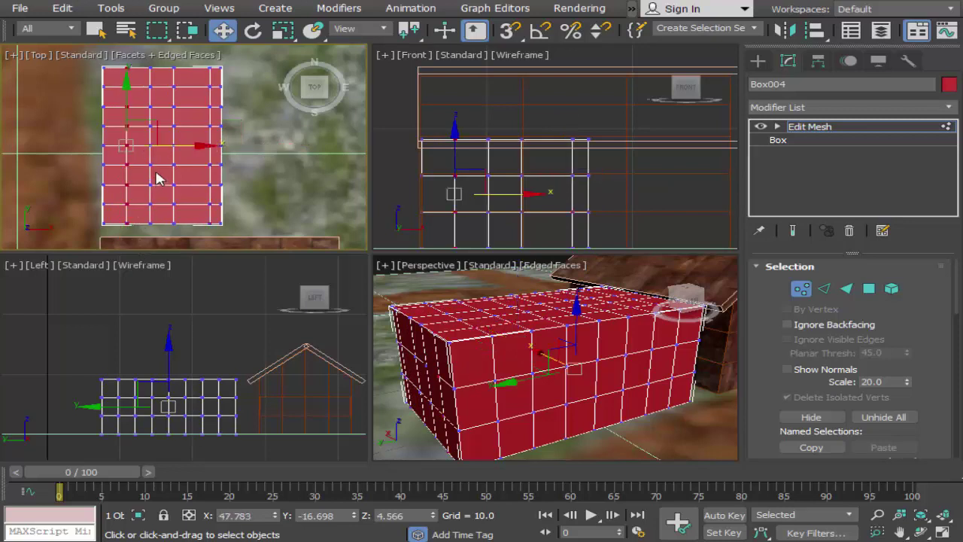
drag(175, 148, 161, 153)
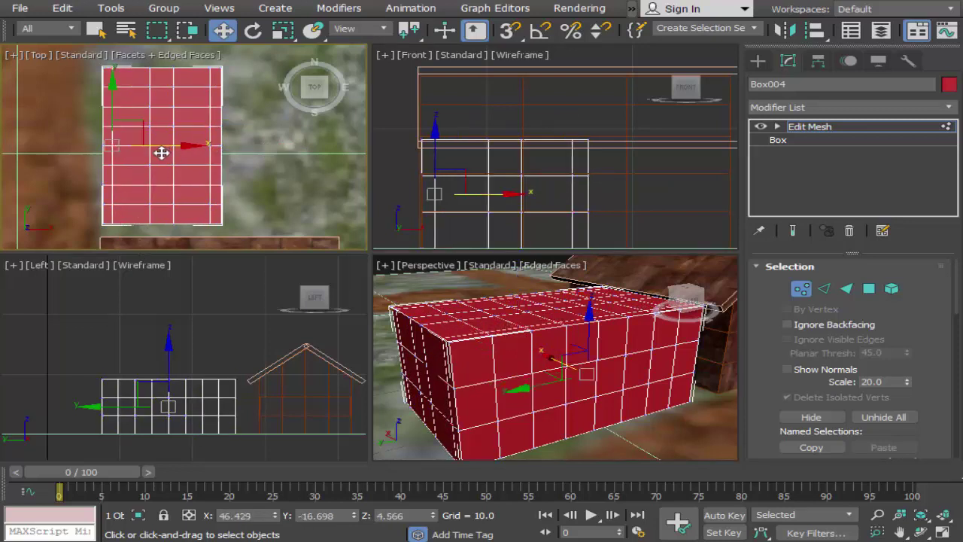
Move the bottom and top inner vertex rows out toward the box edges.
drag(94, 208, 249, 222)
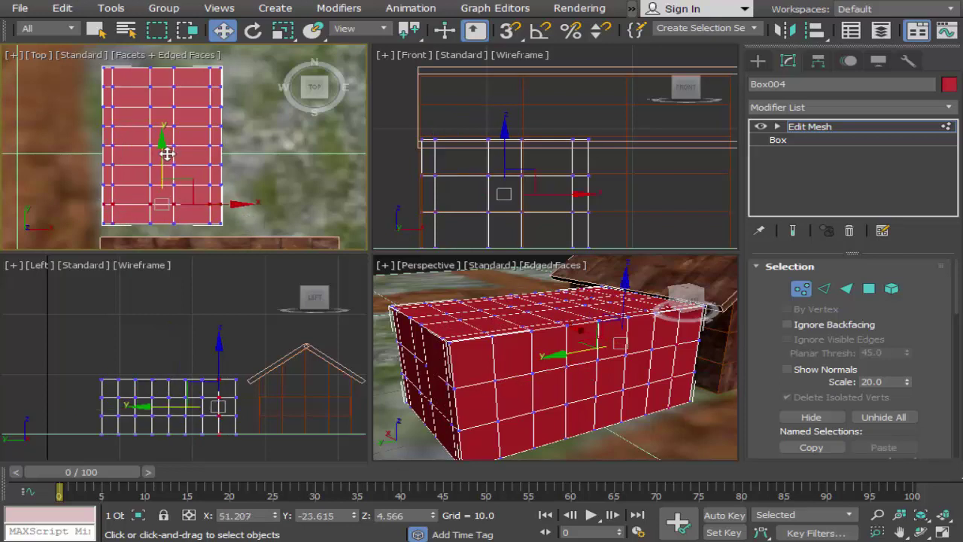
mouse_move(166, 151)
mouse_down()
mouse_move(170, 167)
mouse_move(158, 155)
mouse_up()
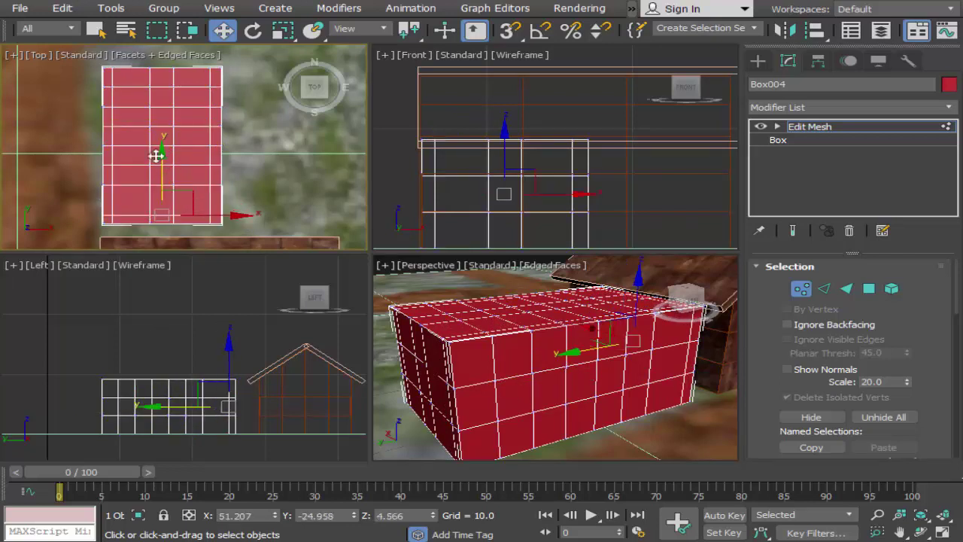
mouse_move(94, 93)
mouse_down()
mouse_move(261, 66)
mouse_move(257, 78)
mouse_up()
drag(164, 72, 161, 58)
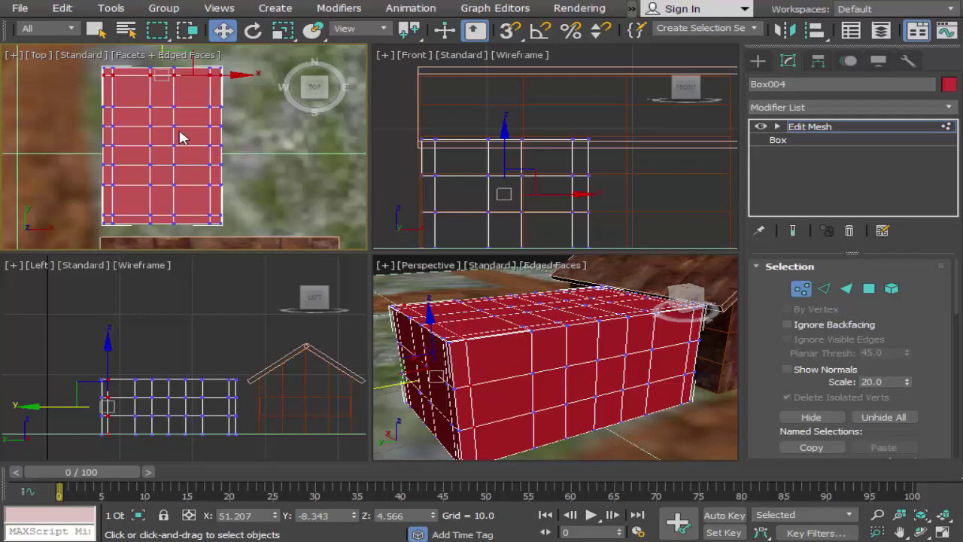
click(868, 291)
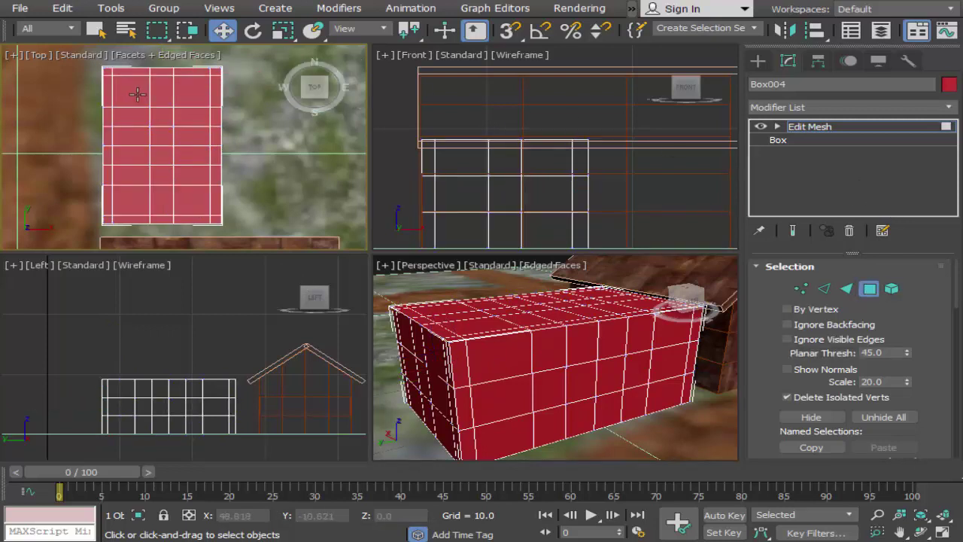
Select all the inner top faces of Box004 inside the rim in the Top view.
click(133, 90)
click(95, 30)
ctrl+click(162, 90)
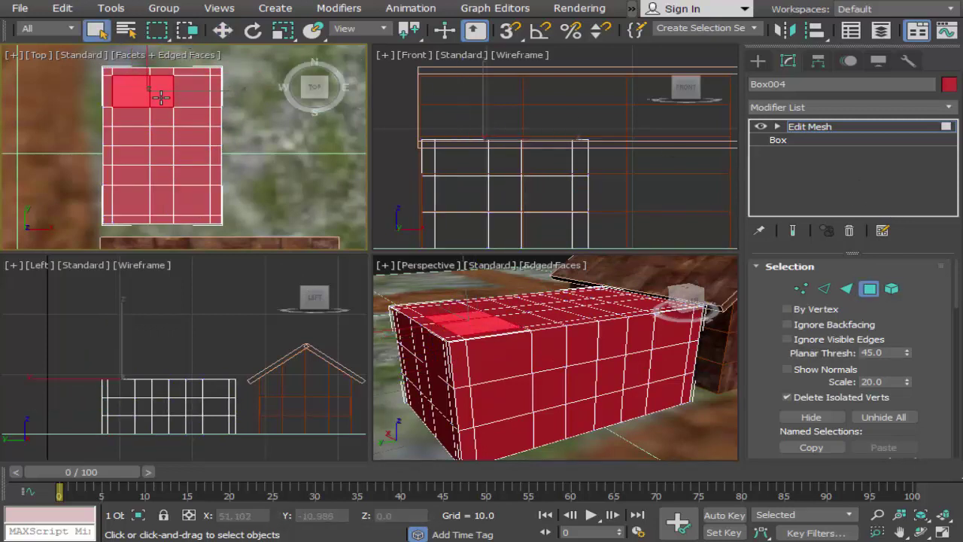
ctrl+click(192, 89)
ctrl+click(192, 116)
ctrl+click(159, 117)
ctrl+click(129, 117)
ctrl+click(129, 136)
ctrl+click(162, 137)
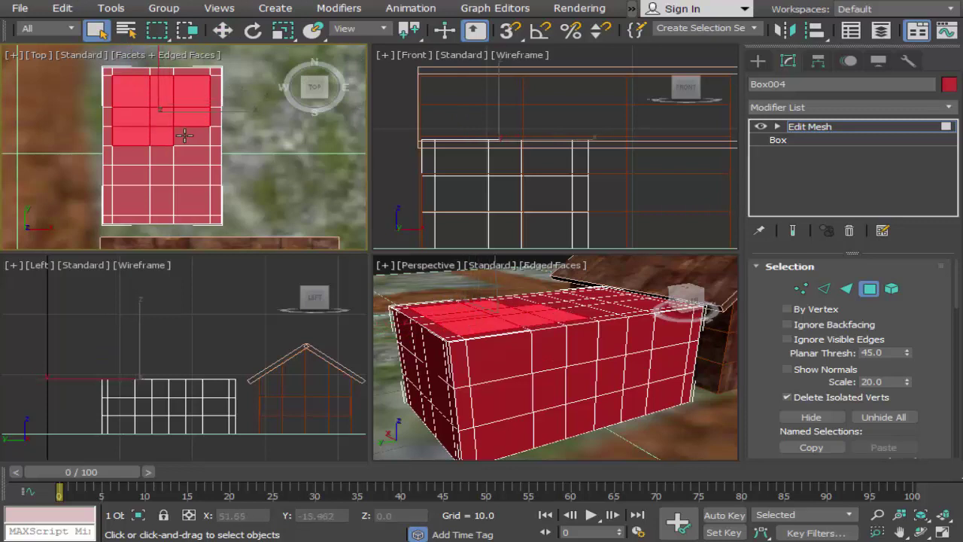
ctrl+click(192, 136)
ctrl+click(191, 156)
ctrl+click(132, 175)
ctrl+click(162, 175)
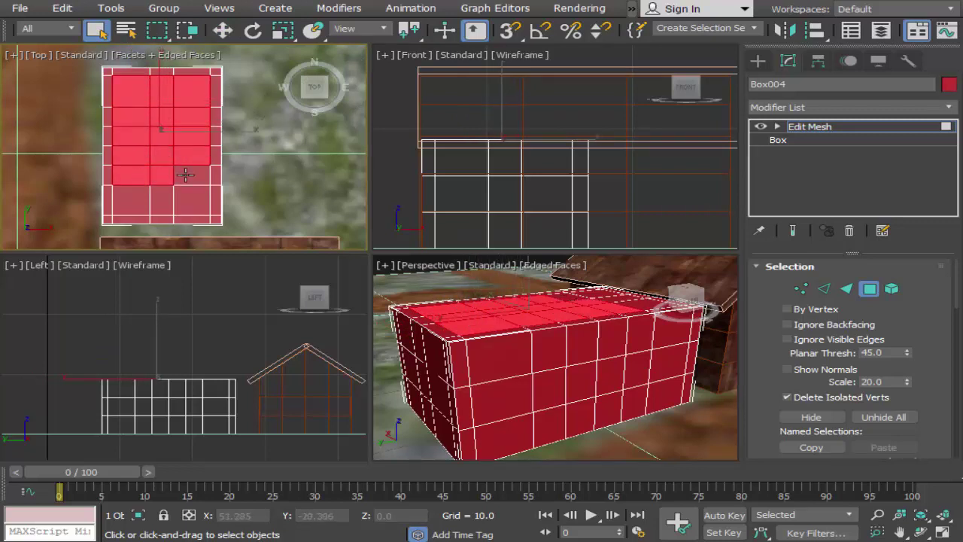
ctrl+click(192, 174)
ctrl+click(192, 200)
ctrl+click(162, 200)
ctrl+click(144, 199)
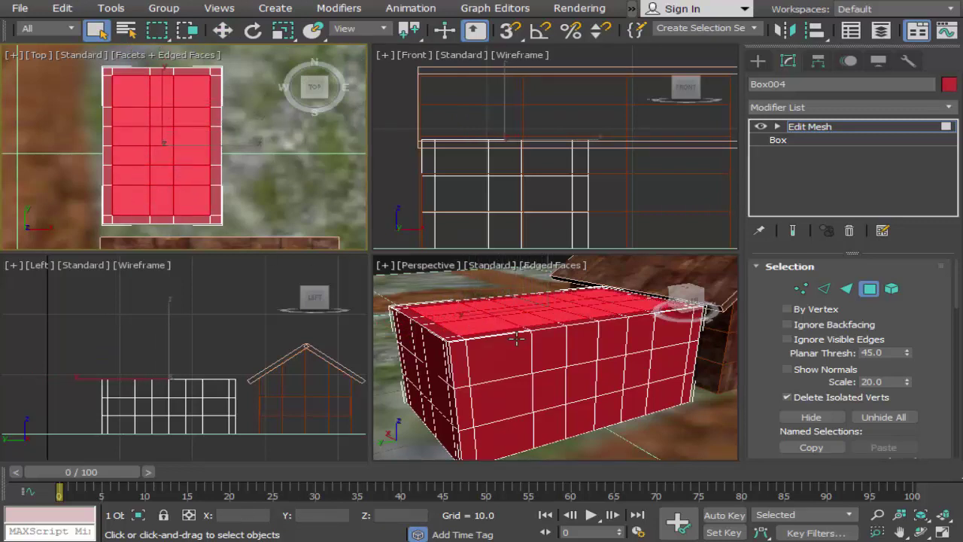
Maximize the Top view and apply a first inward Extrude to the selected faces.
scroll(516, 338, up, 3)
click(941, 532)
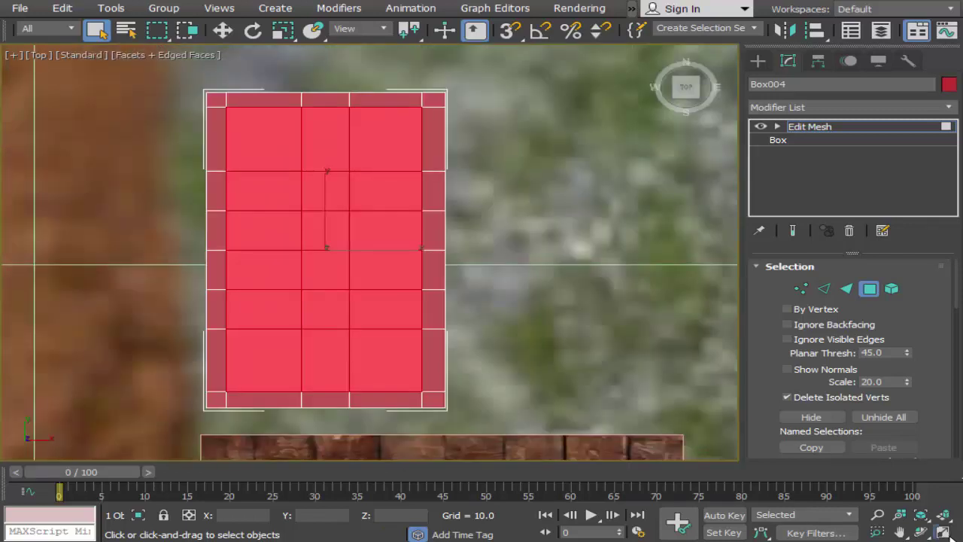
click(899, 531)
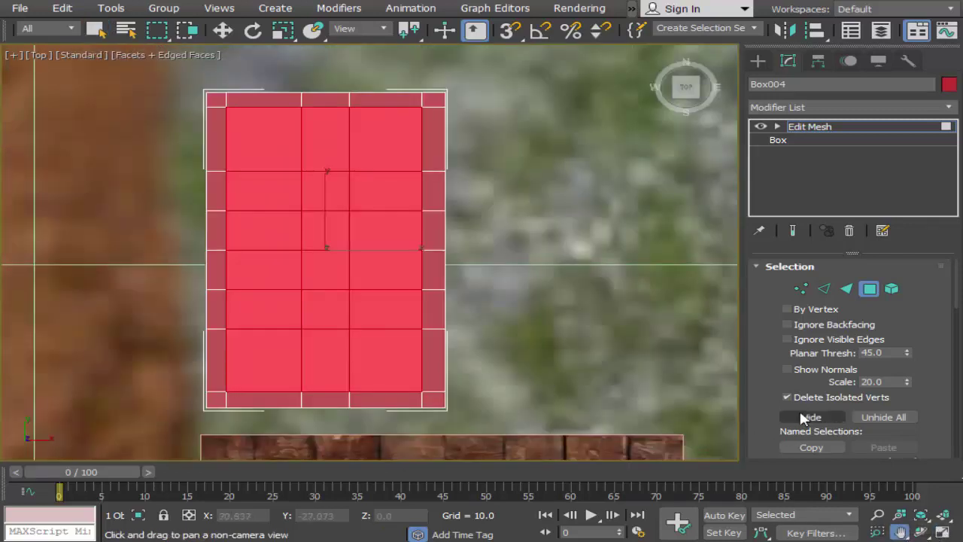
drag(763, 396, 765, 259)
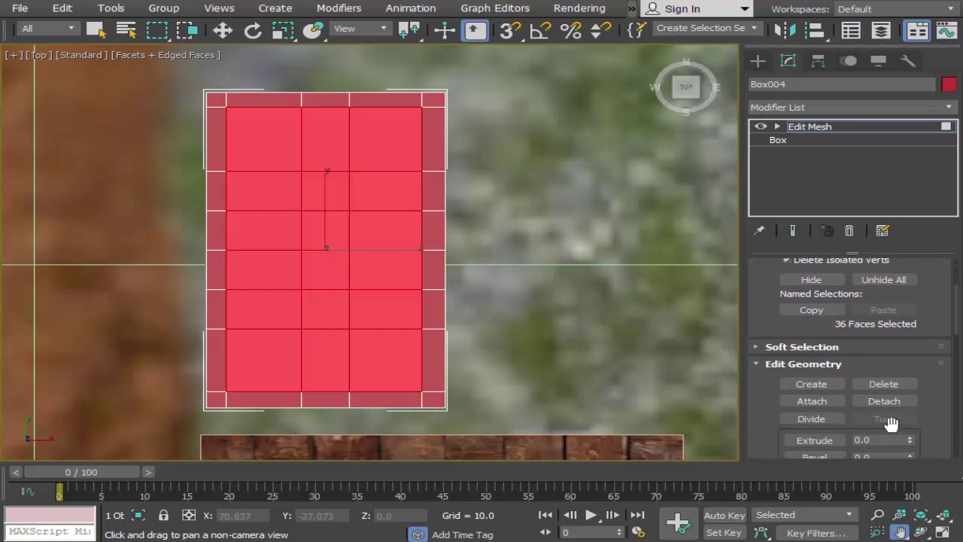
drag(944, 406, 931, 340)
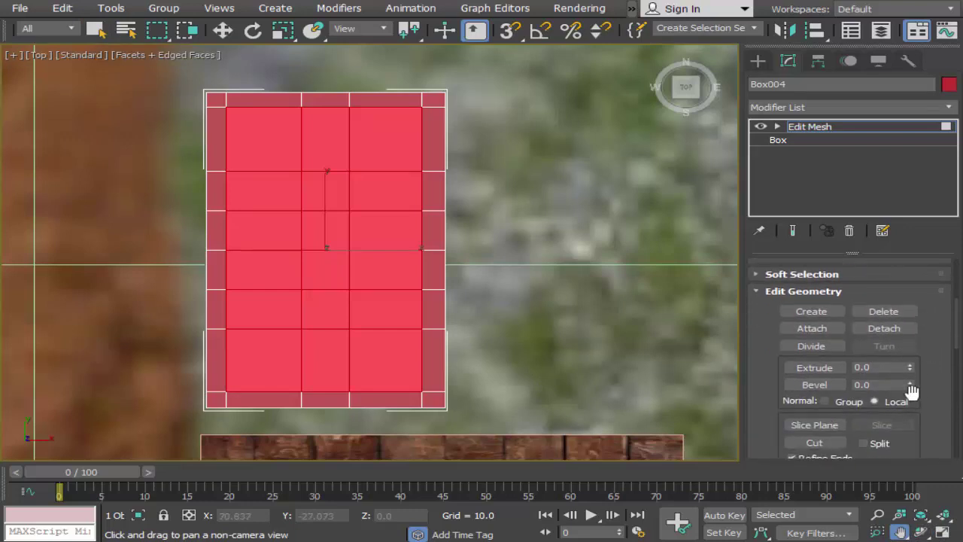
click(910, 371)
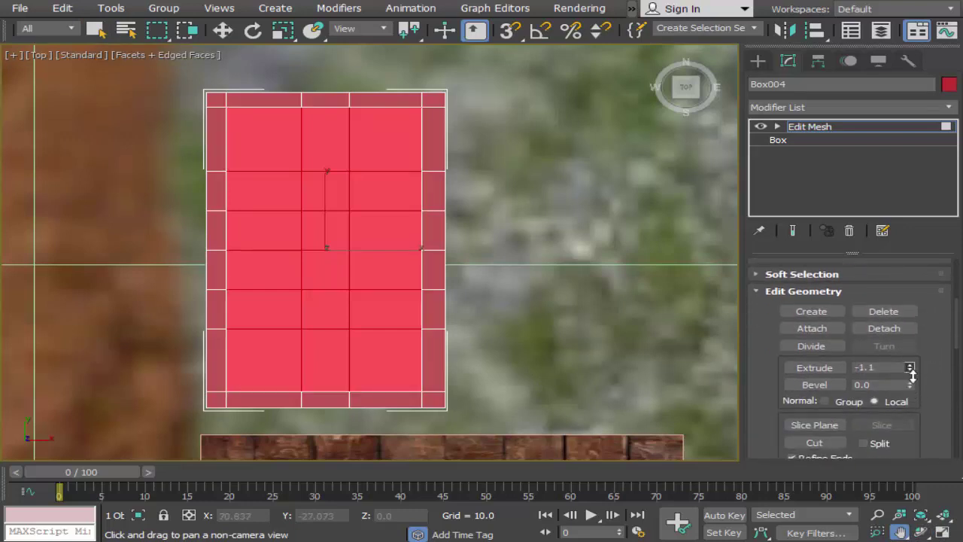
Undo that extrusion and re-extrude the faces to a shallow negative inset, checking in Perspective.
click(940, 532)
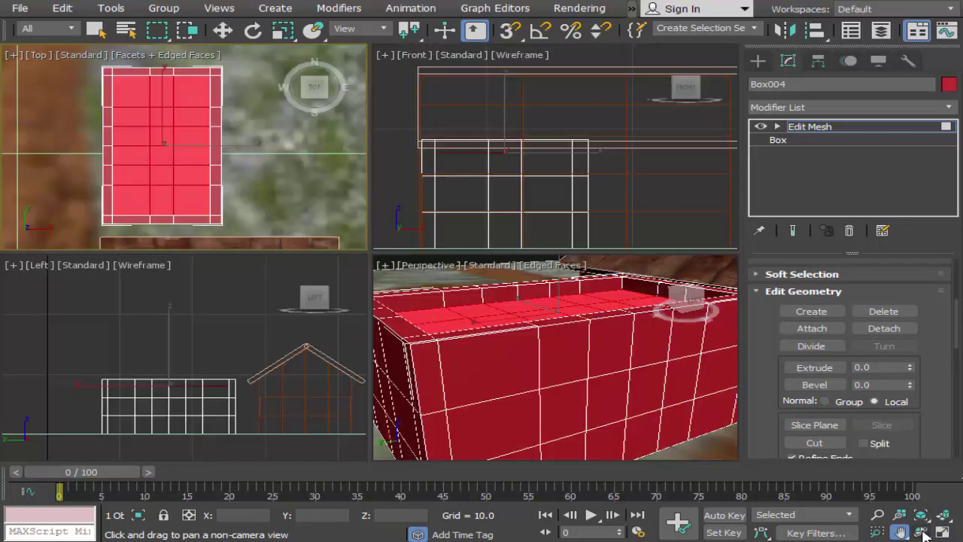
click(919, 532)
click(686, 414)
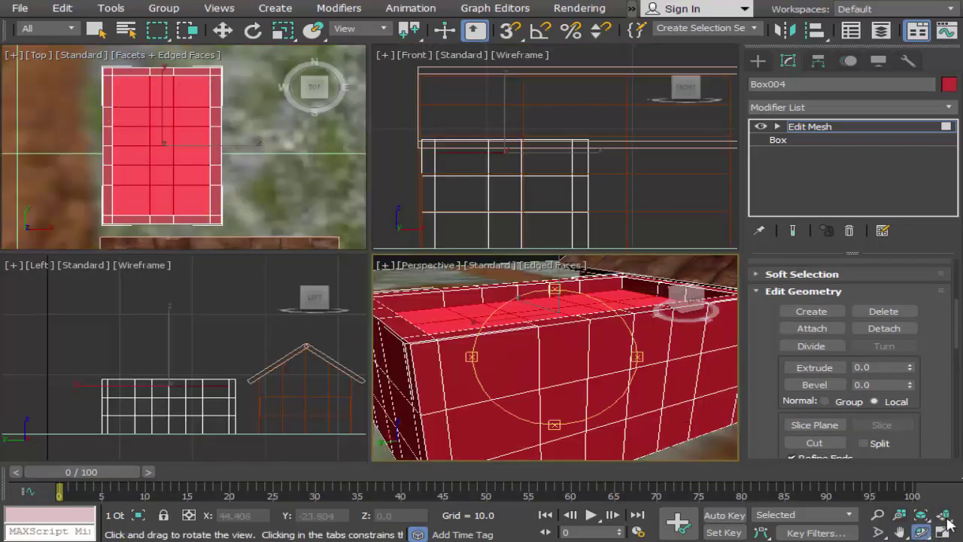
click(945, 532)
key(ctrl+z)
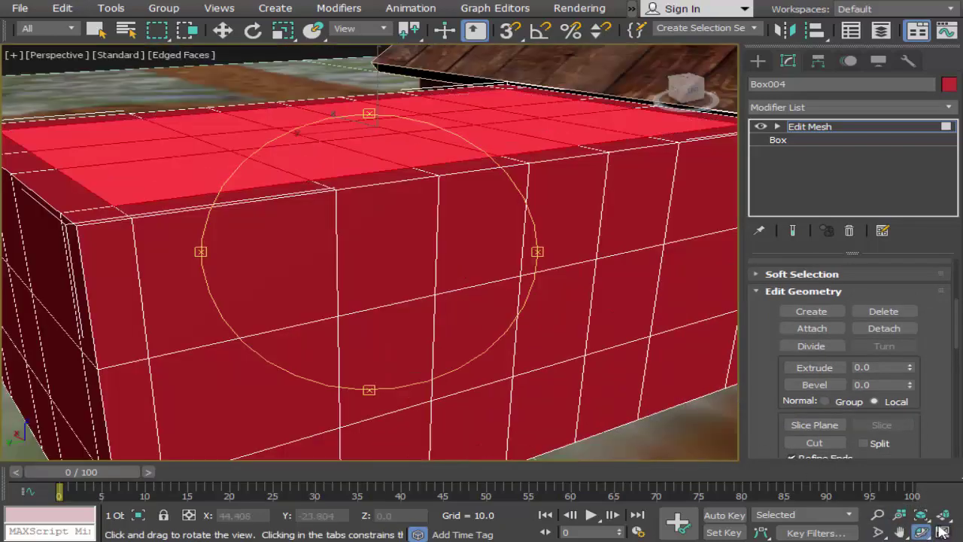
click(910, 373)
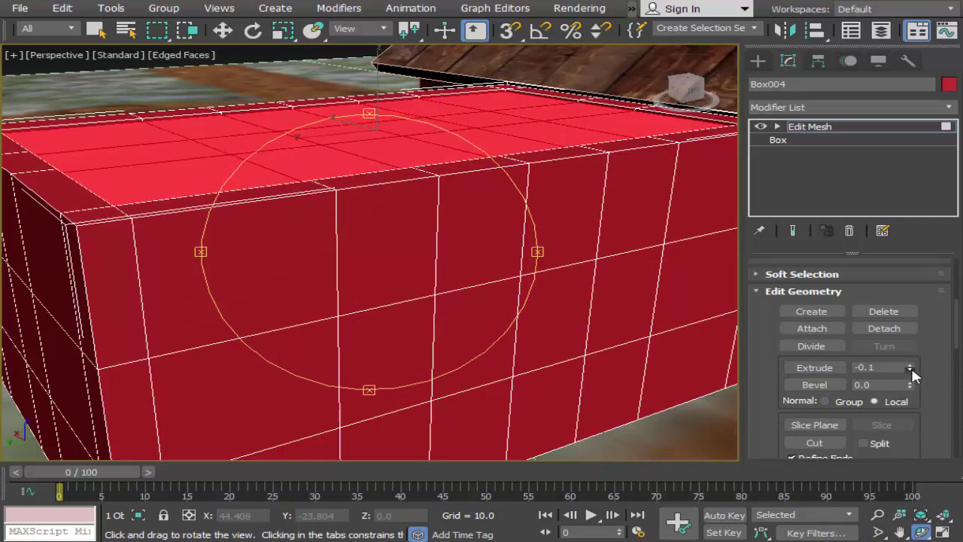
drag(911, 372, 911, 368)
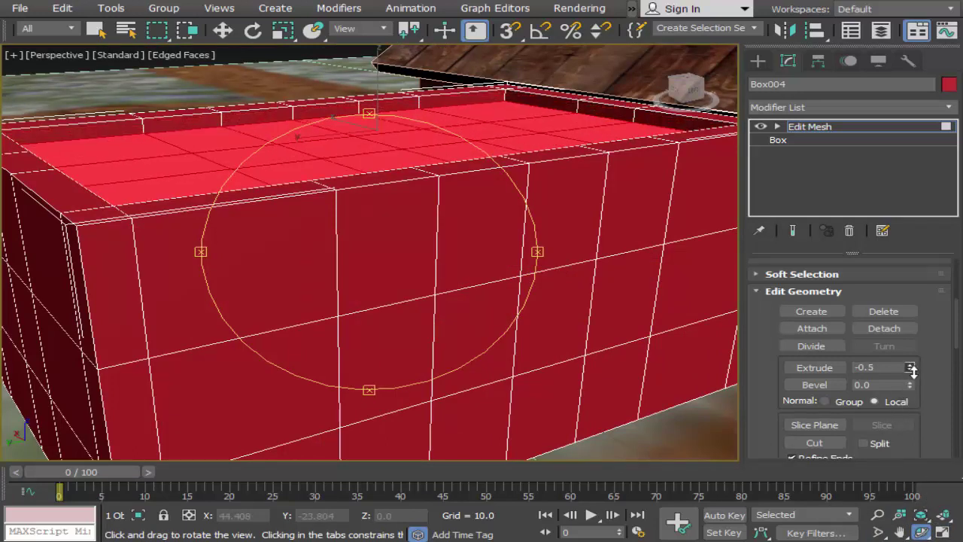
drag(911, 369, 913, 369)
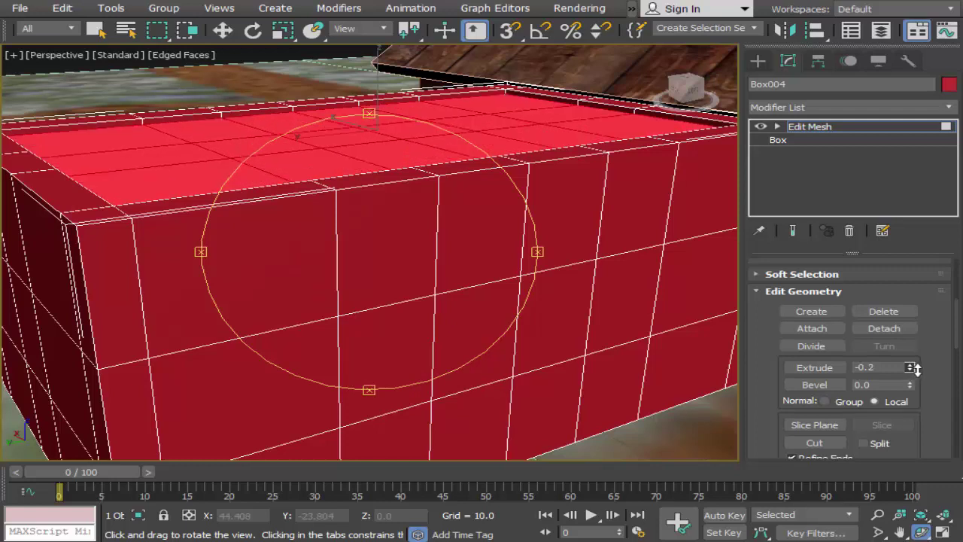
drag(915, 369, 914, 370)
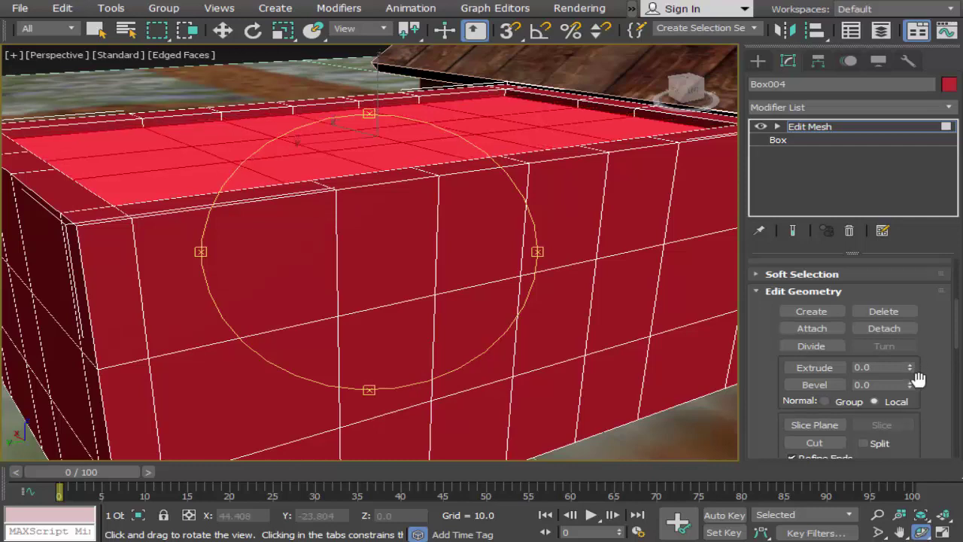
Go back to the four-view layout and maximize the Top view again.
click(941, 532)
right_click(399, 304)
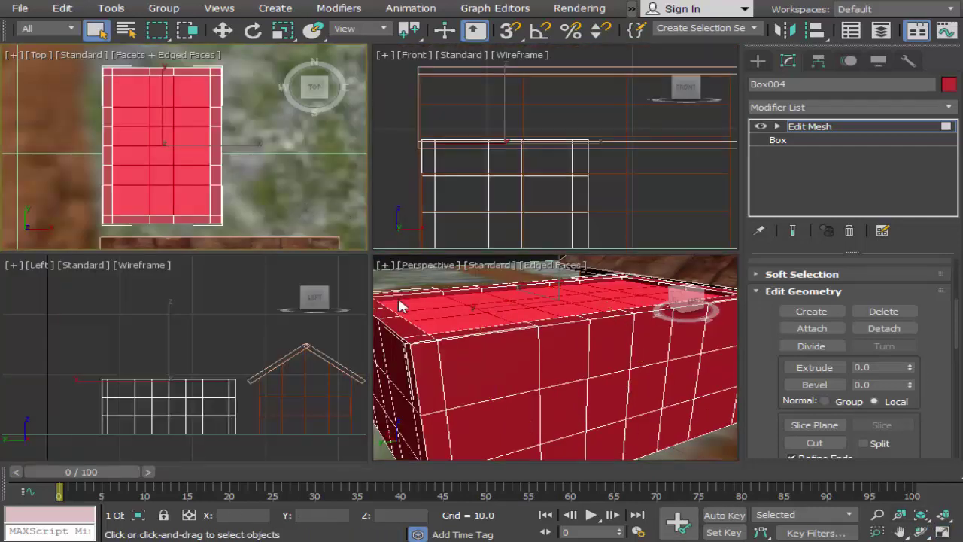
click(941, 532)
click(877, 532)
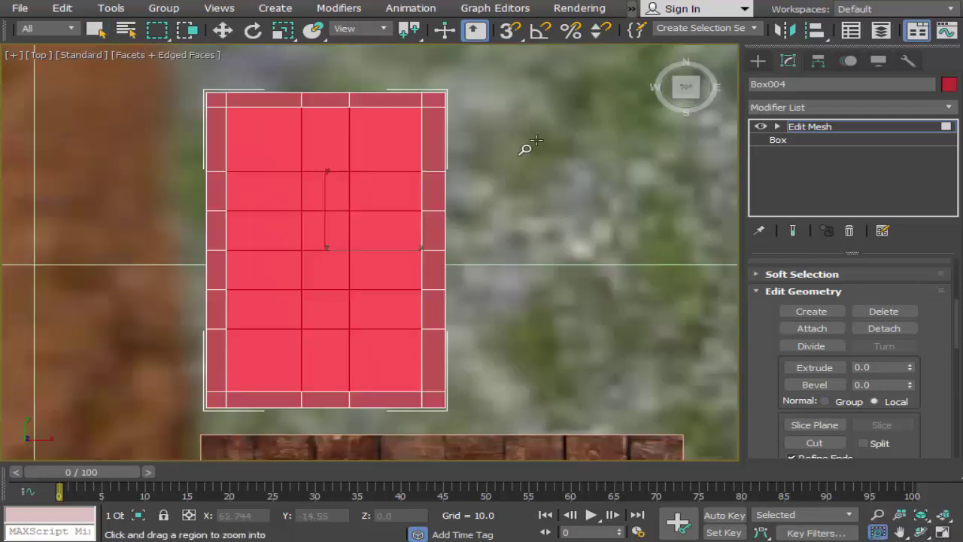
At Vertex level, pull Box004's four corner vertices inward in the Top view to round the corners.
click(777, 126)
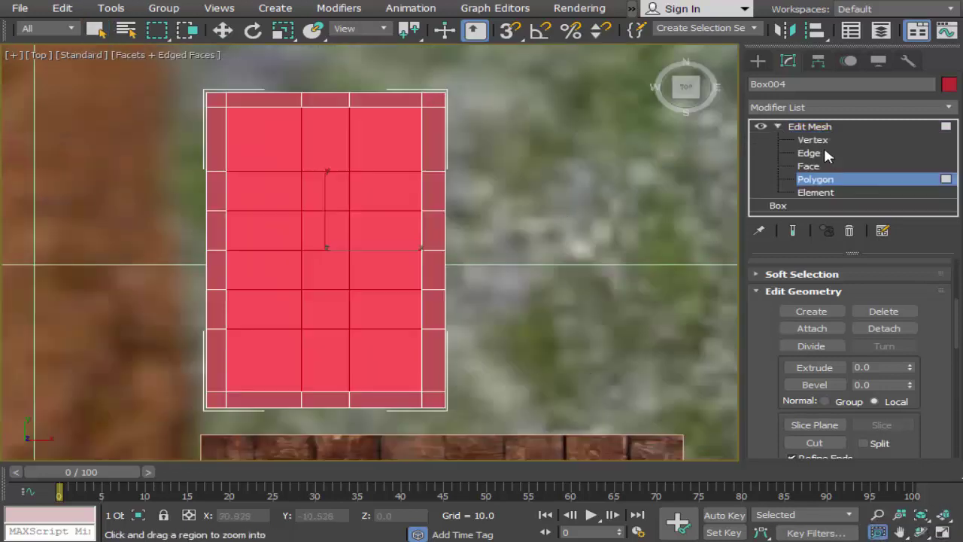
click(812, 140)
drag(504, 82, 442, 112)
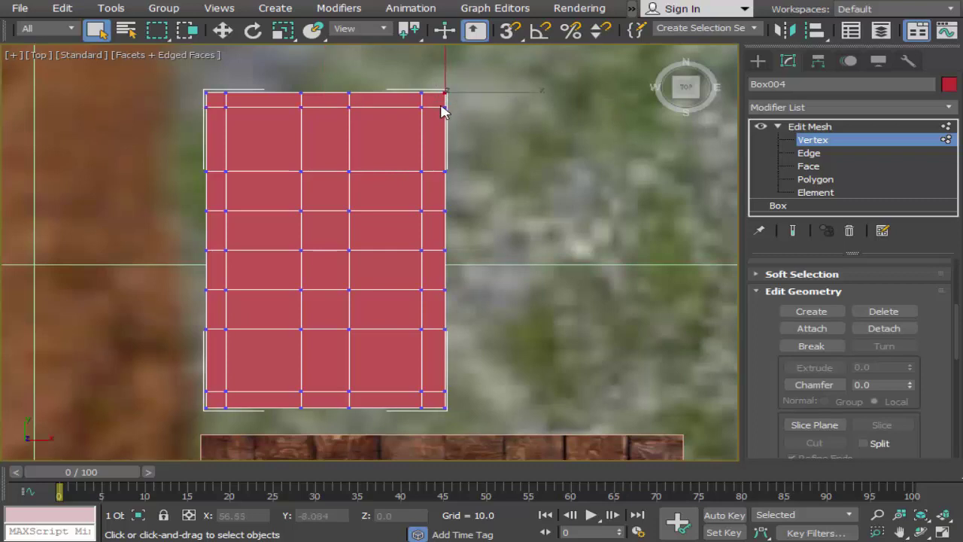
click(223, 30)
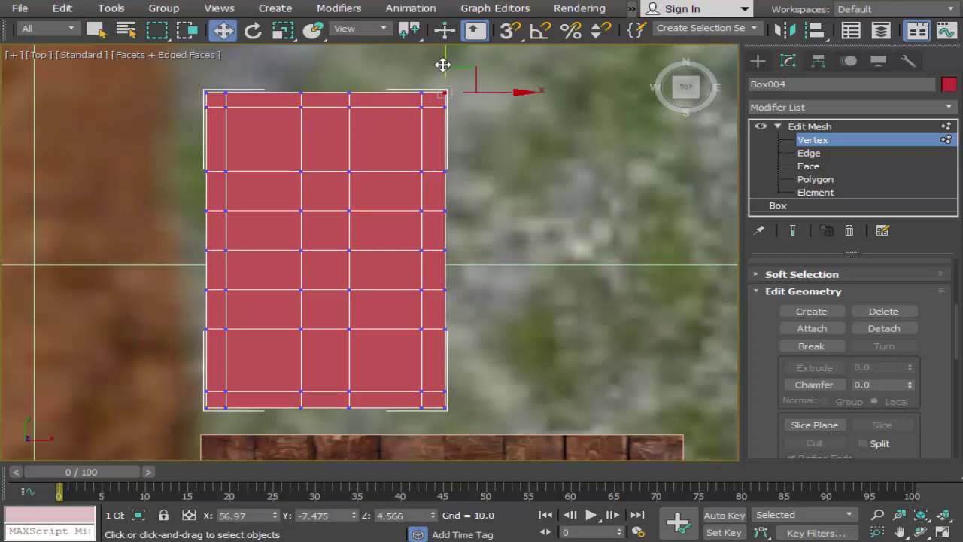
drag(474, 96, 476, 96)
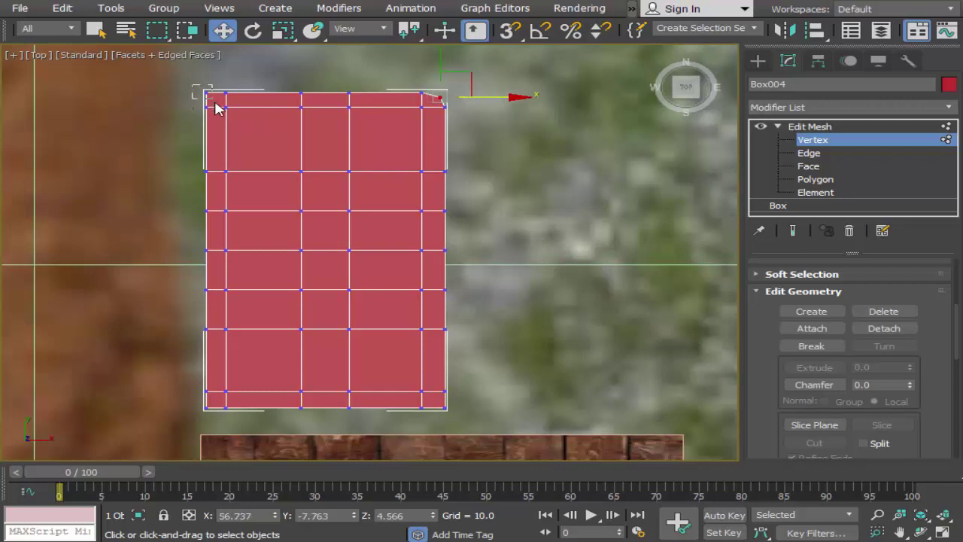
mouse_move(193, 86)
mouse_down()
mouse_move(215, 107)
mouse_move(258, 98)
mouse_up()
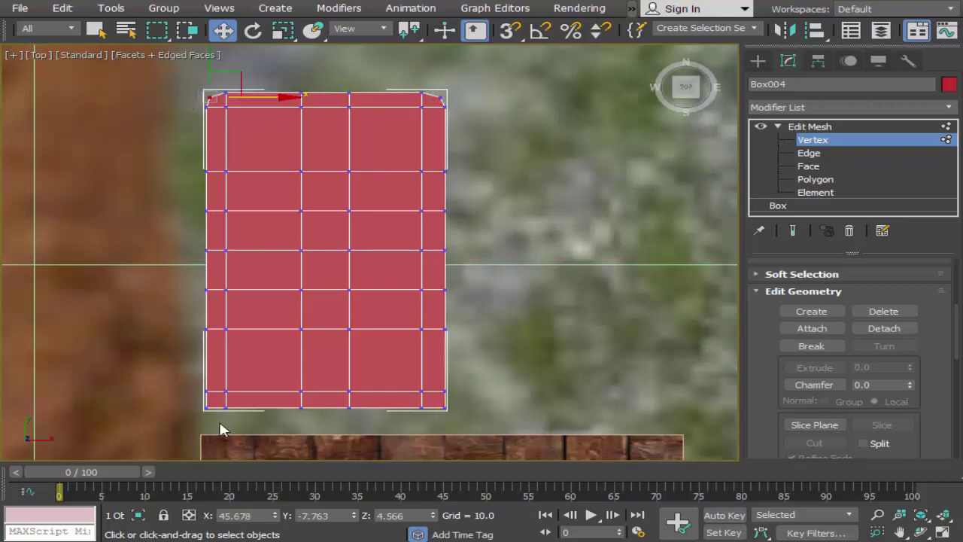
click(204, 406)
key(ctrl+z)
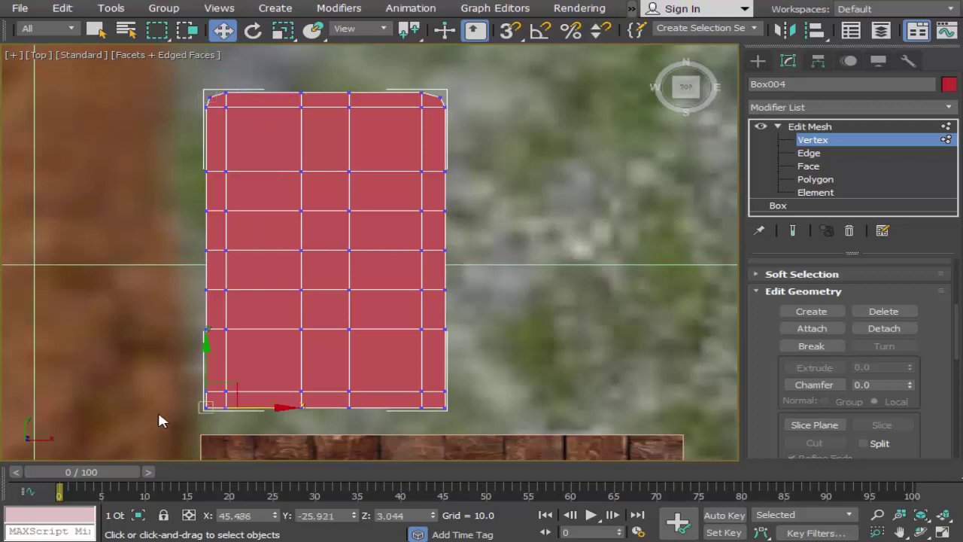
mouse_move(172, 409)
mouse_down()
mouse_move(214, 414)
mouse_move(248, 400)
mouse_up()
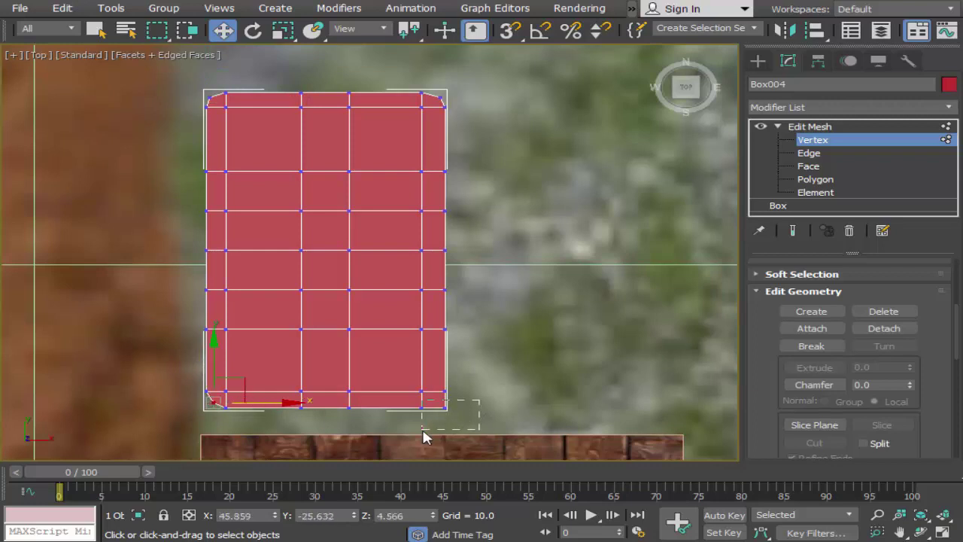
drag(423, 437, 429, 434)
drag(445, 359, 447, 355)
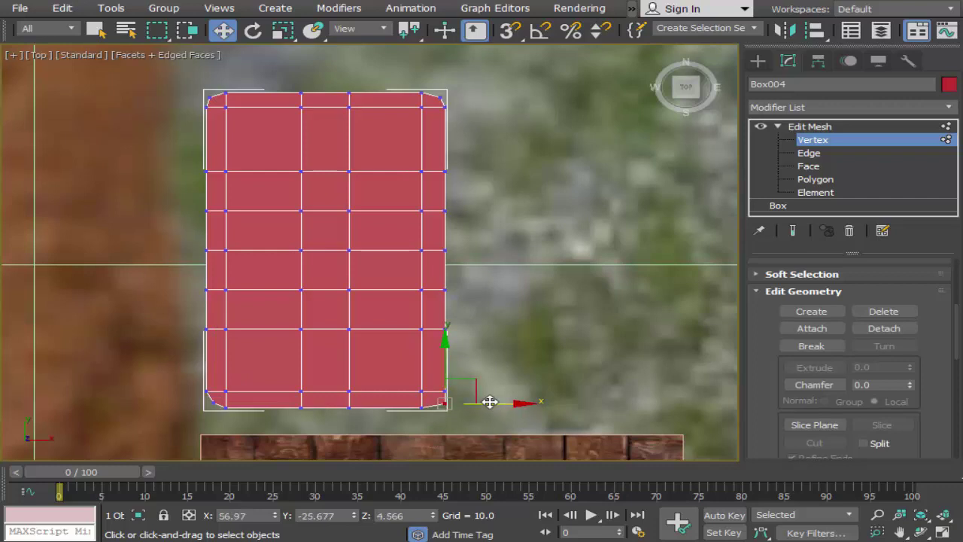
drag(489, 399, 485, 396)
click(522, 393)
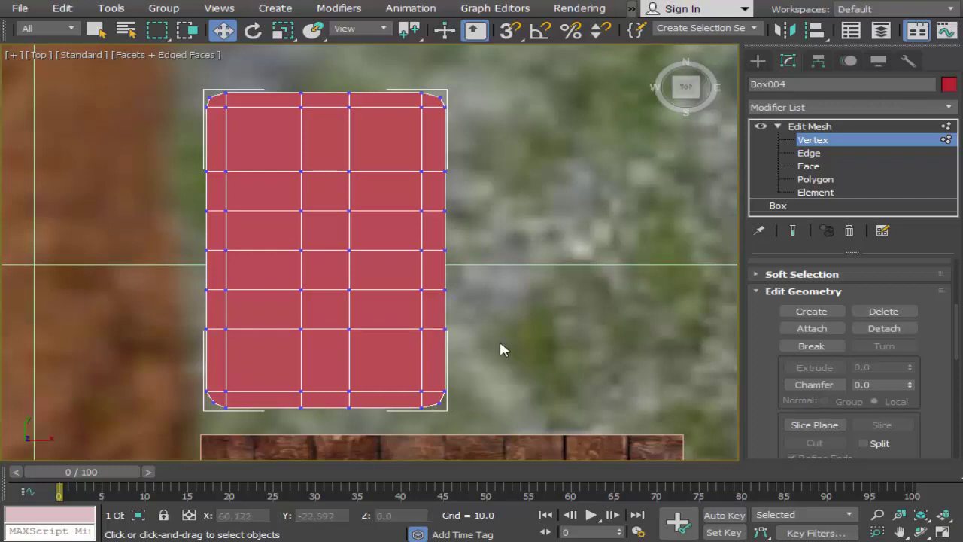
Push the middle vertices of the left, right, bottom and top sides outward so each side bows out.
drag(175, 149, 270, 345)
drag(293, 250, 284, 250)
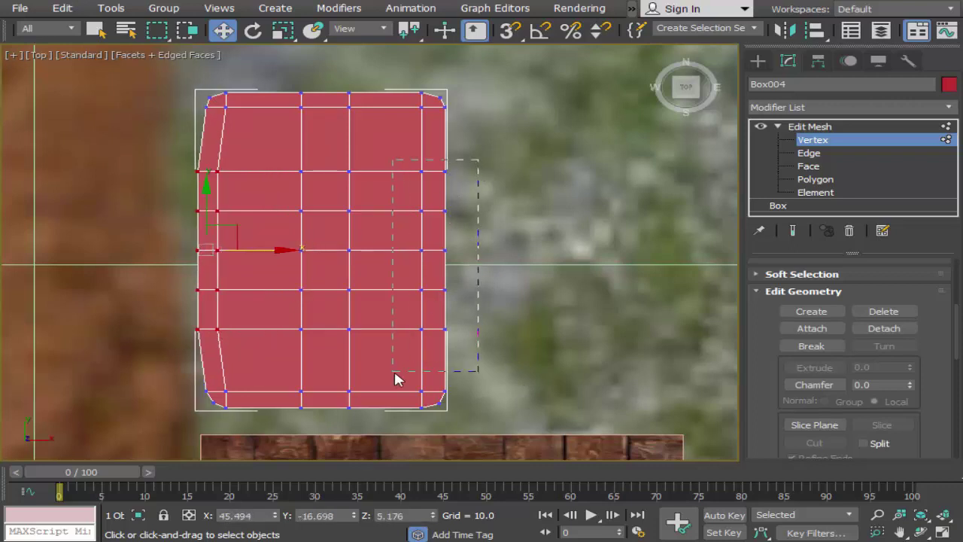
drag(393, 372, 394, 371)
drag(494, 255, 502, 254)
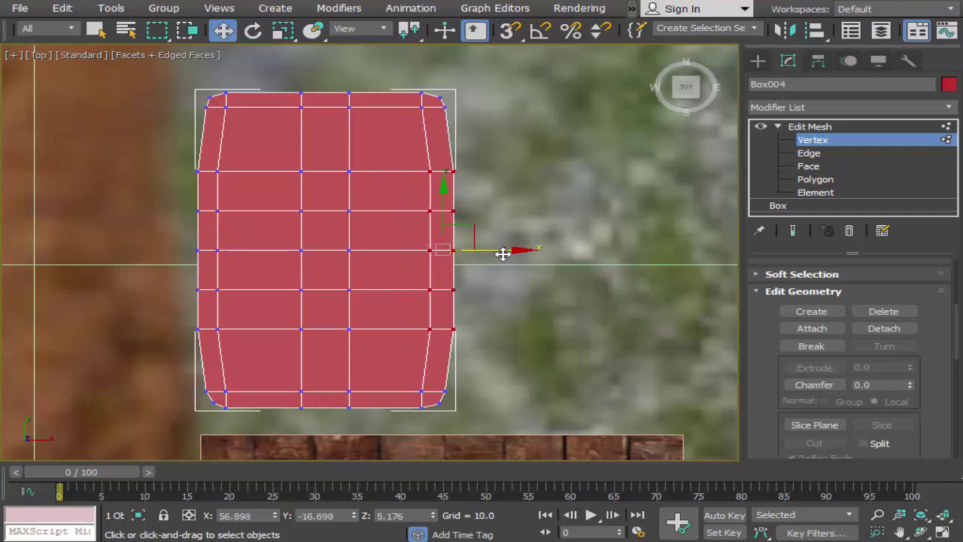
drag(373, 434, 369, 432)
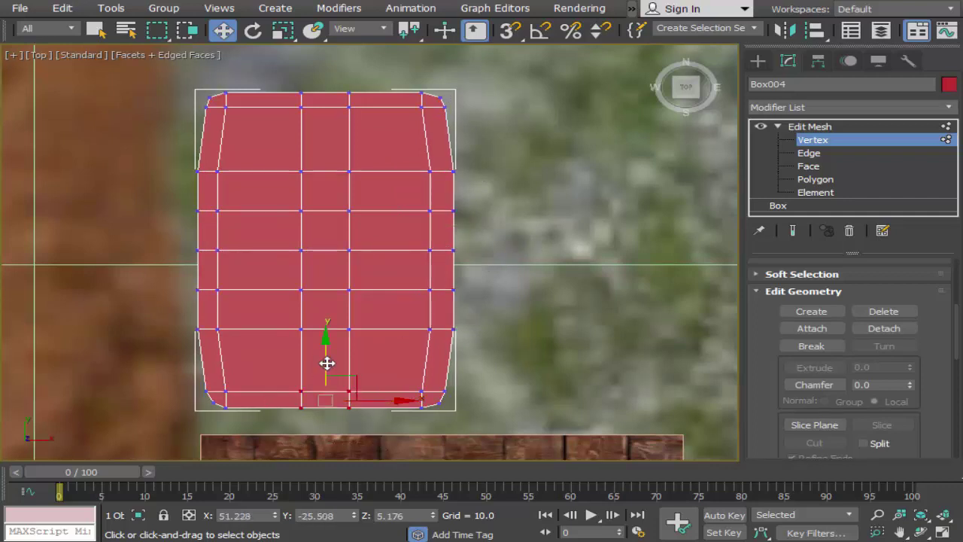
drag(326, 365, 327, 371)
drag(363, 139, 362, 138)
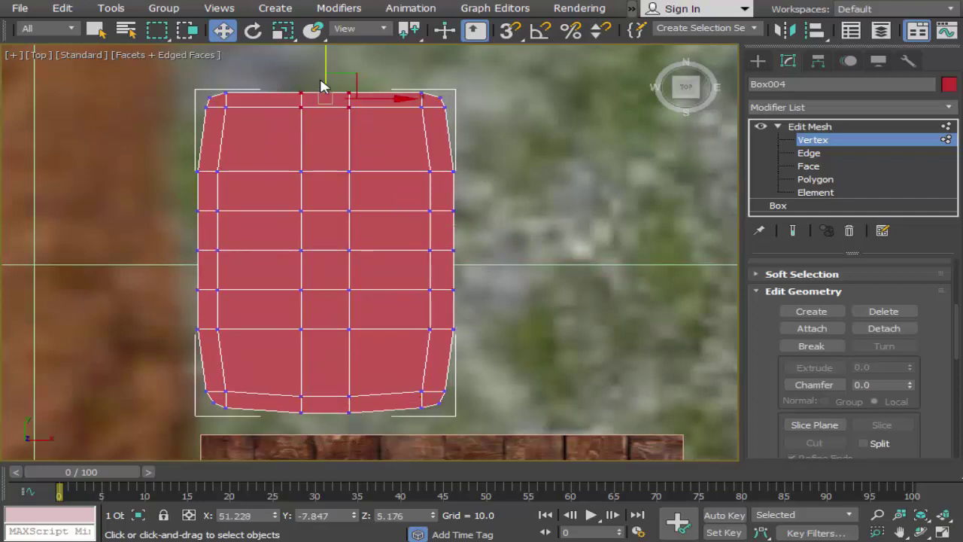
drag(328, 74, 334, 65)
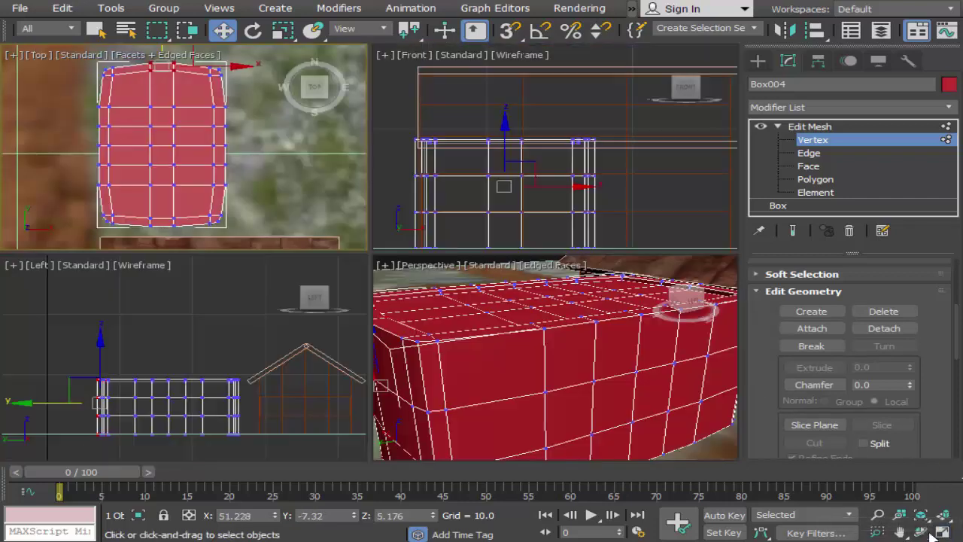
Inspect Box004's rounded corner in a maximized, panned Perspective view, then restore the four-viewport layout.
click(940, 532)
click(694, 441)
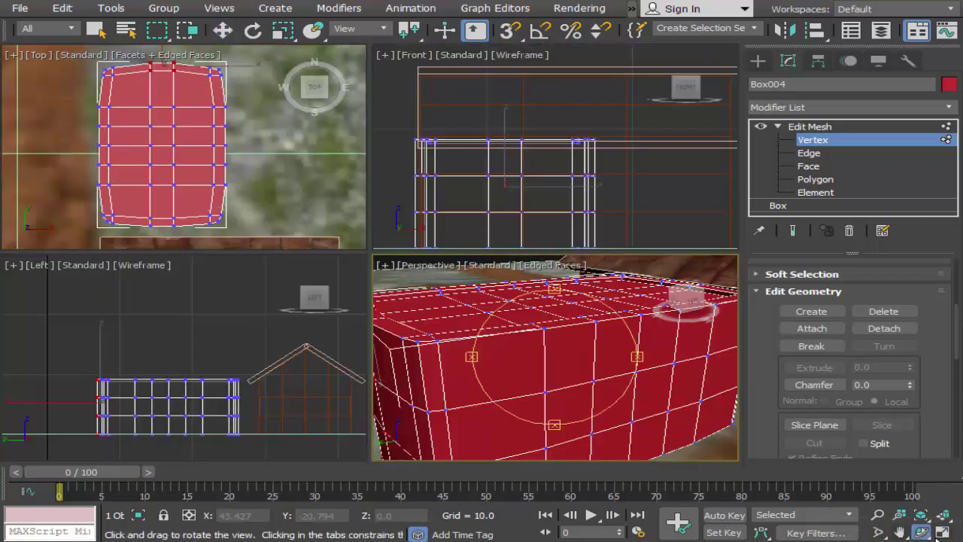
click(941, 532)
click(900, 532)
mouse_move(591, 373)
mouse_down()
mouse_move(572, 399)
mouse_move(486, 320)
mouse_move(411, 317)
mouse_up()
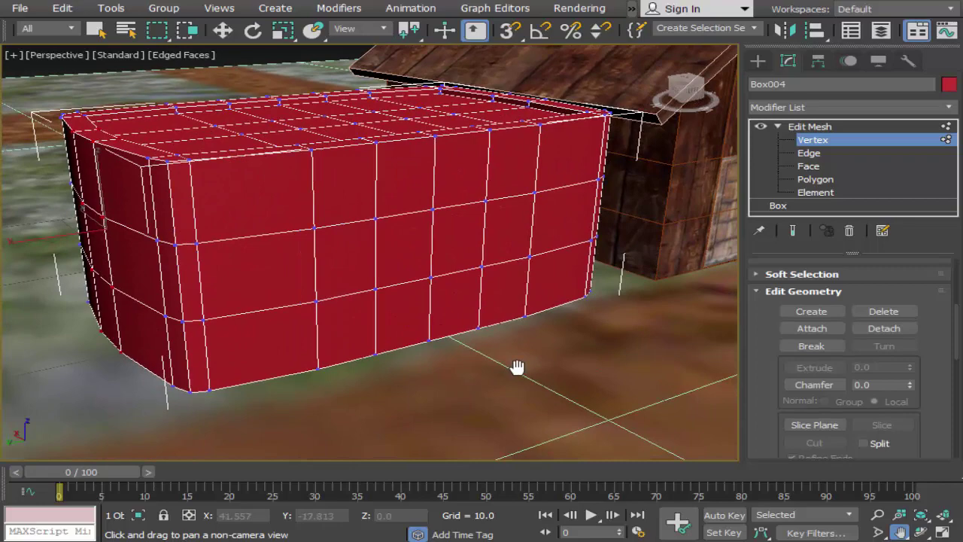
drag(340, 314, 706, 324)
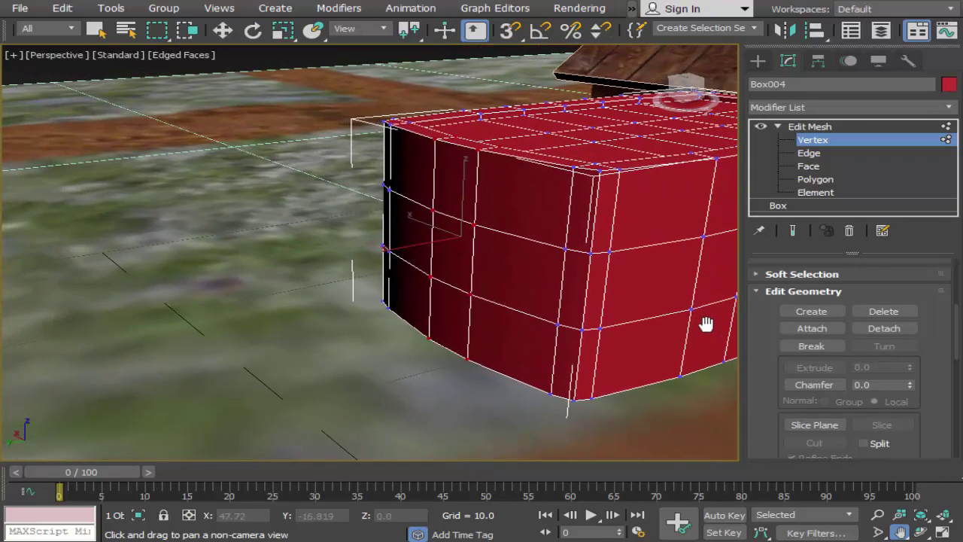
click(945, 531)
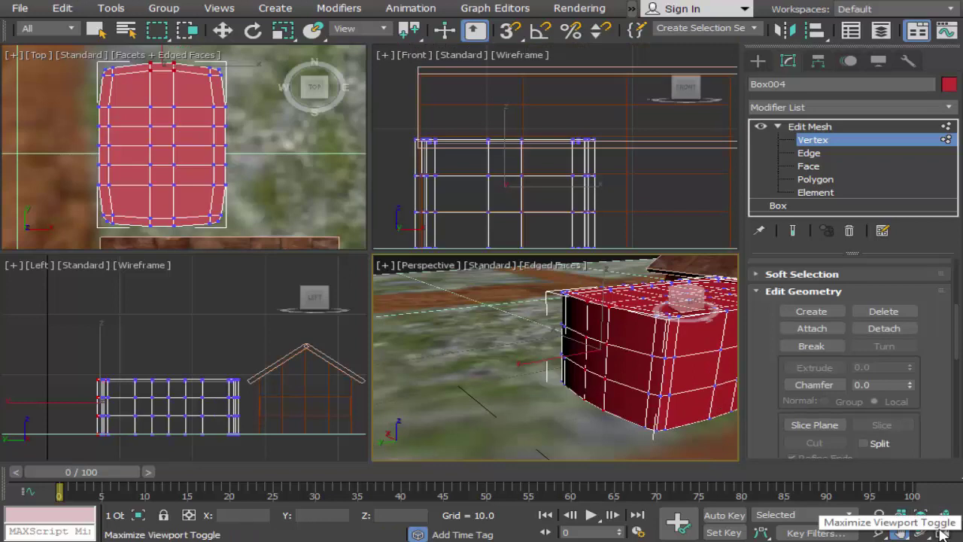
In the zoomed Front view, slide two vertex columns along X, one right and one slightly left.
click(191, 437)
click(536, 202)
scroll(536, 202, up, 3)
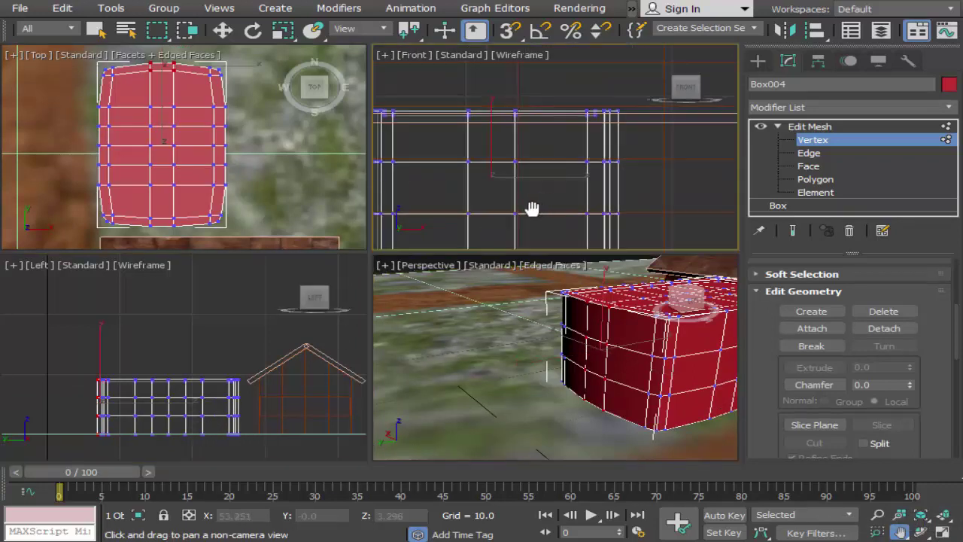
drag(531, 209, 544, 176)
click(219, 33)
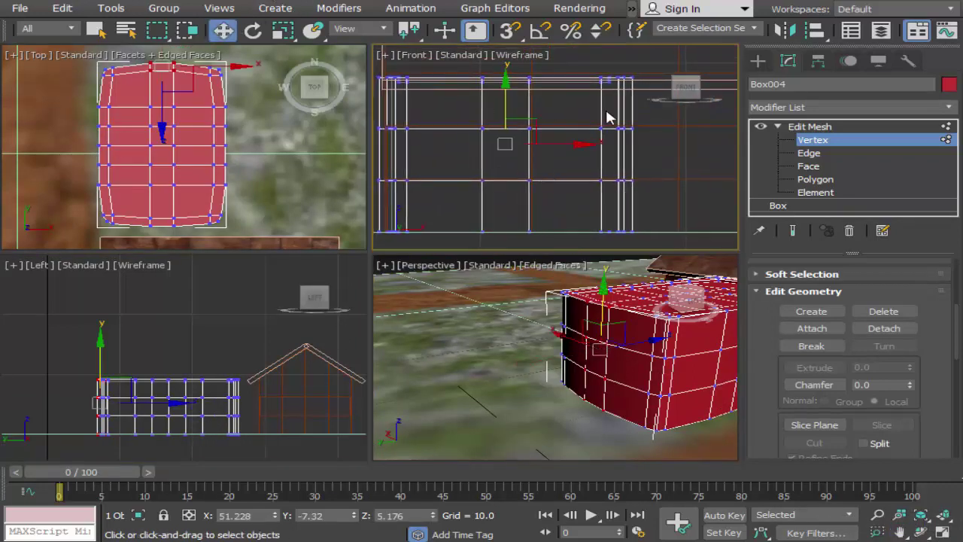
drag(557, 239, 519, 69)
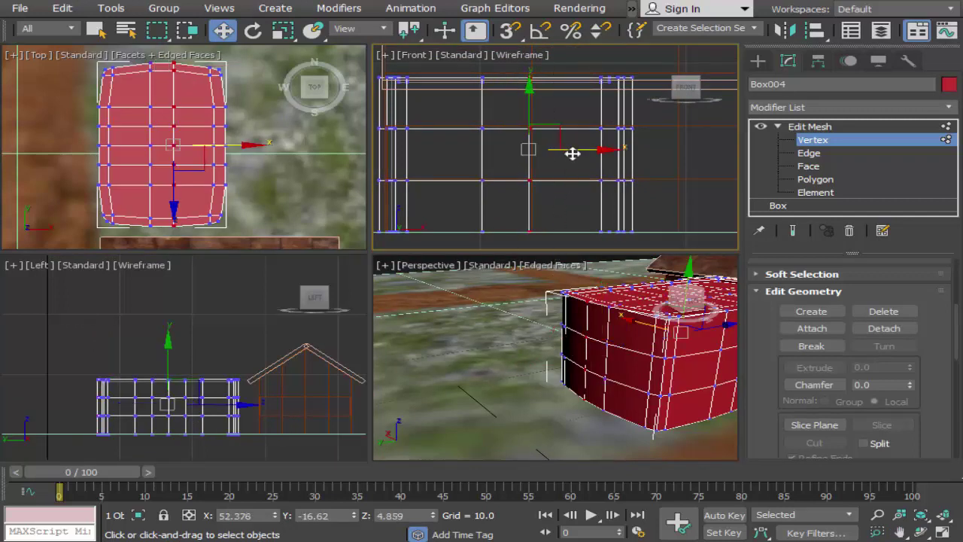
mouse_move(574, 150)
mouse_down()
mouse_move(598, 153)
mouse_move(587, 163)
mouse_up()
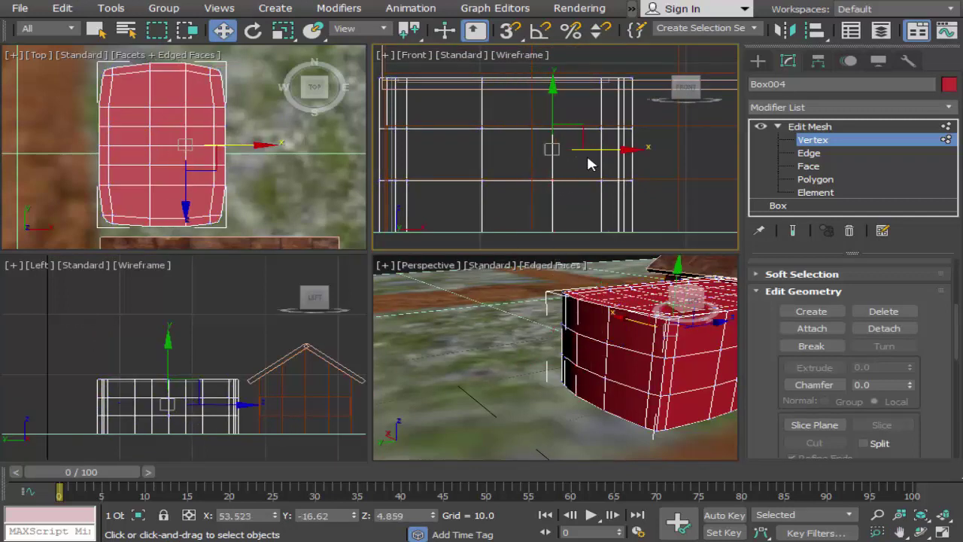
drag(530, 252, 463, 69)
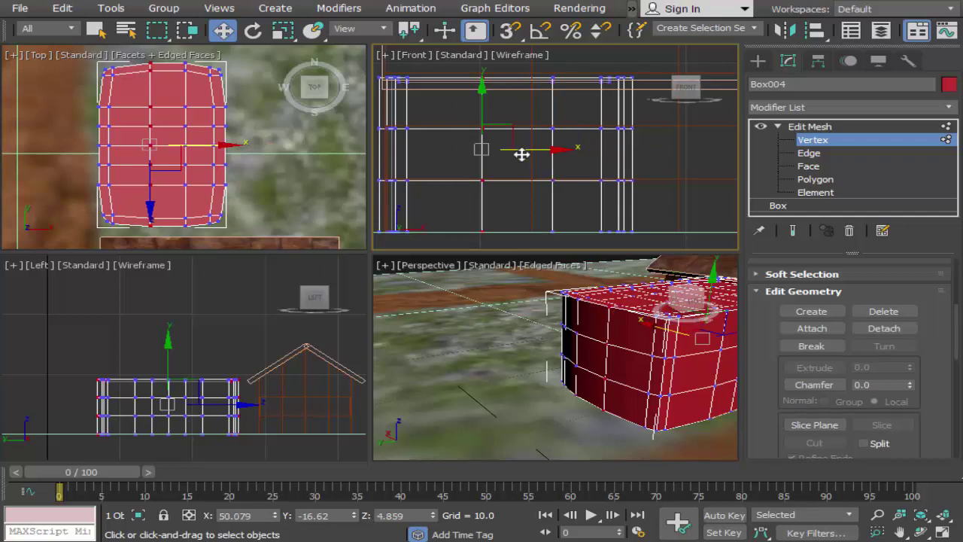
drag(520, 151, 488, 173)
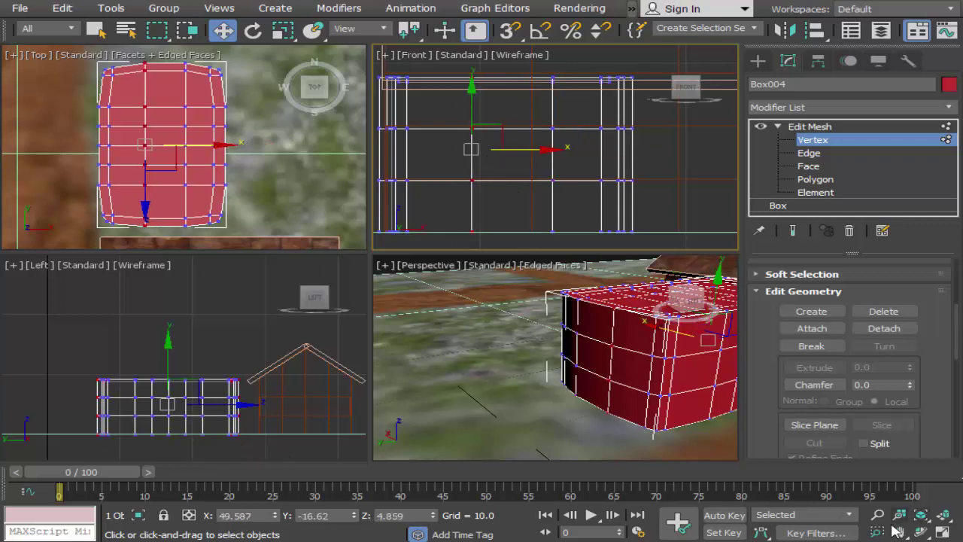
Zoom the Left view in on the box with Zoom Region.
click(875, 531)
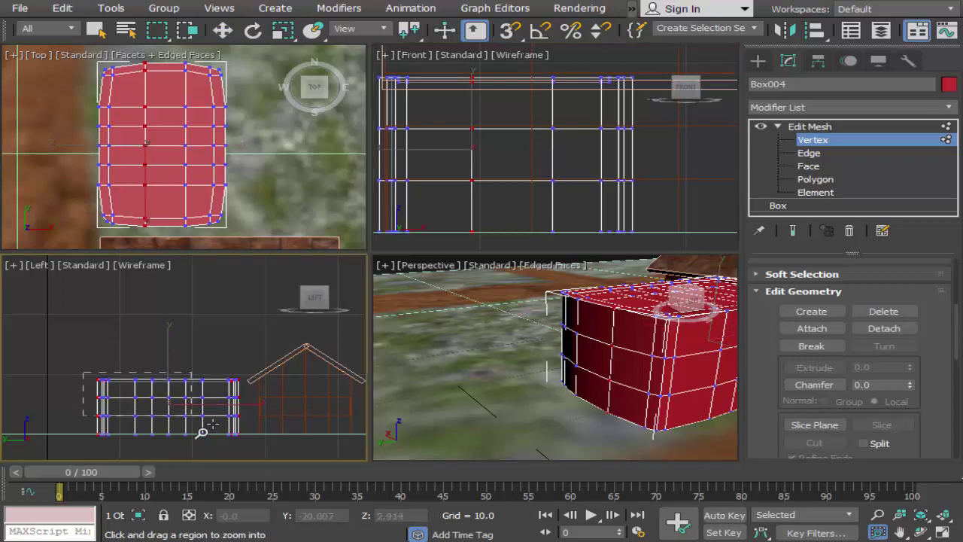
drag(84, 374, 245, 442)
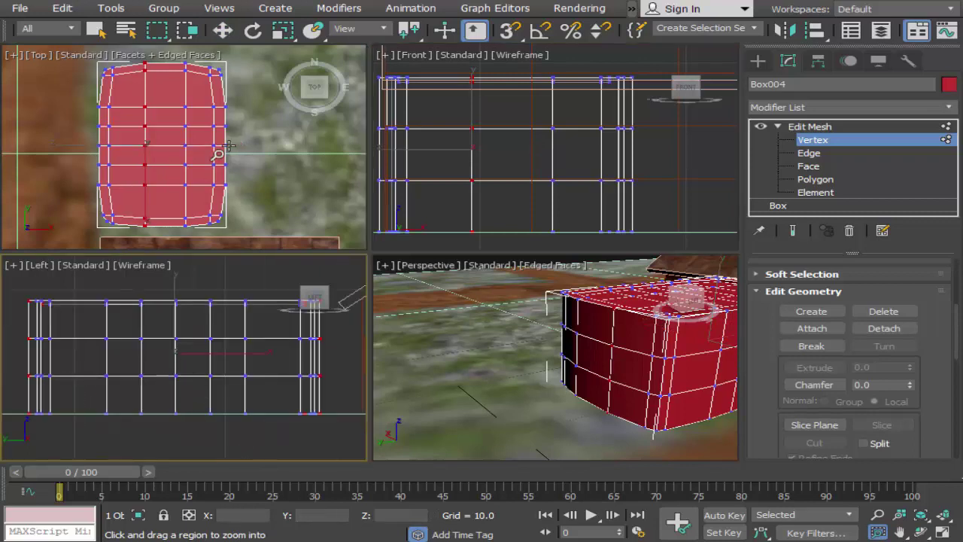
click(223, 30)
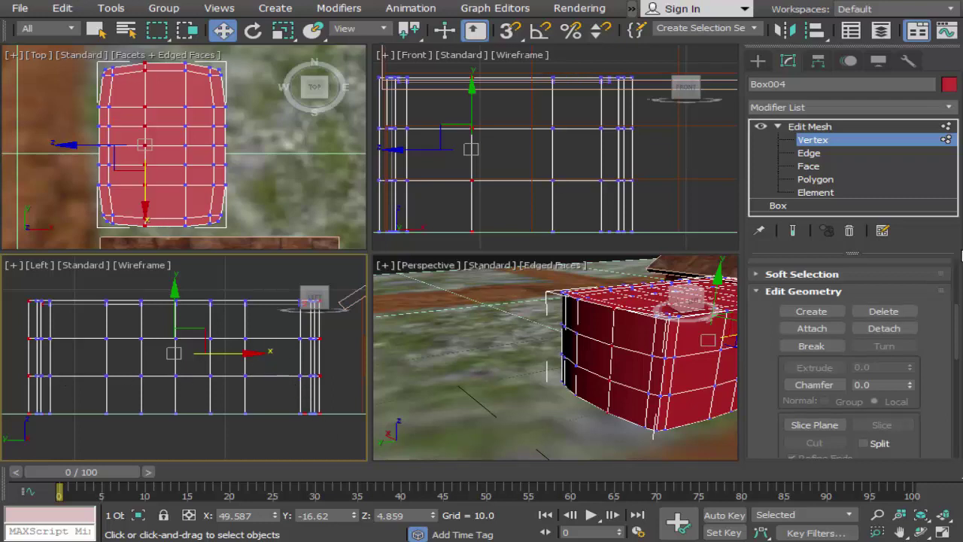
At Polygon level, select the four door faces and the two window faces on the long side.
click(816, 179)
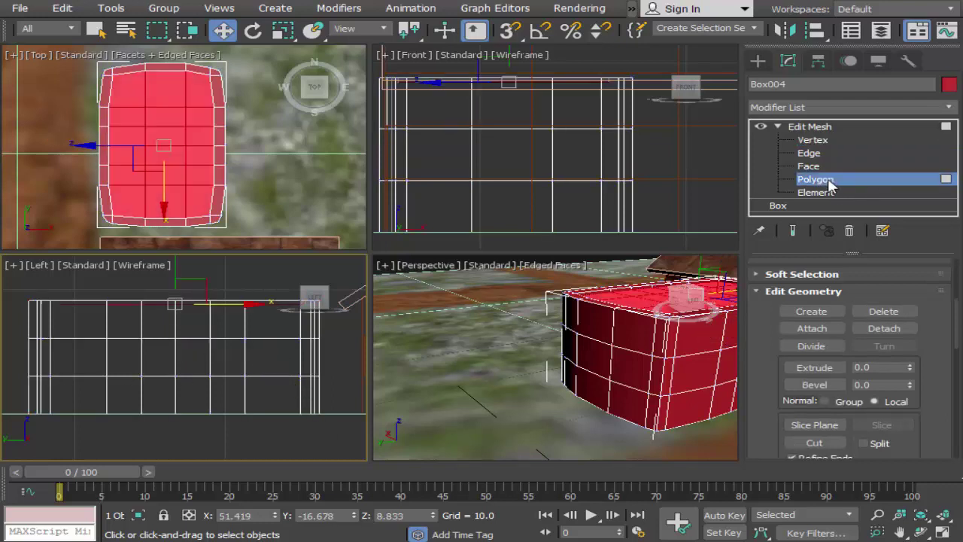
click(168, 366)
ctrl+click(193, 361)
ctrl+click(193, 395)
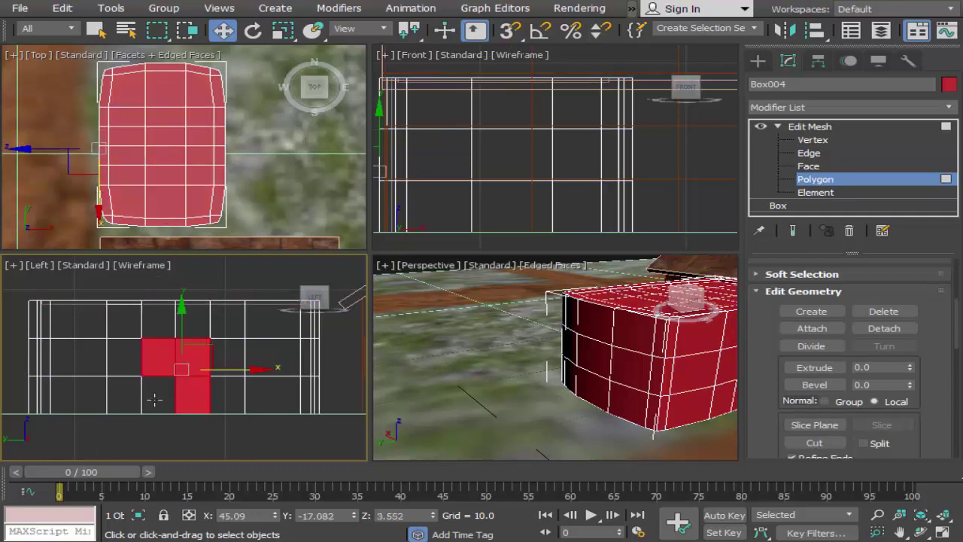
ctrl+click(158, 394)
ctrl+click(78, 360)
ctrl+click(275, 367)
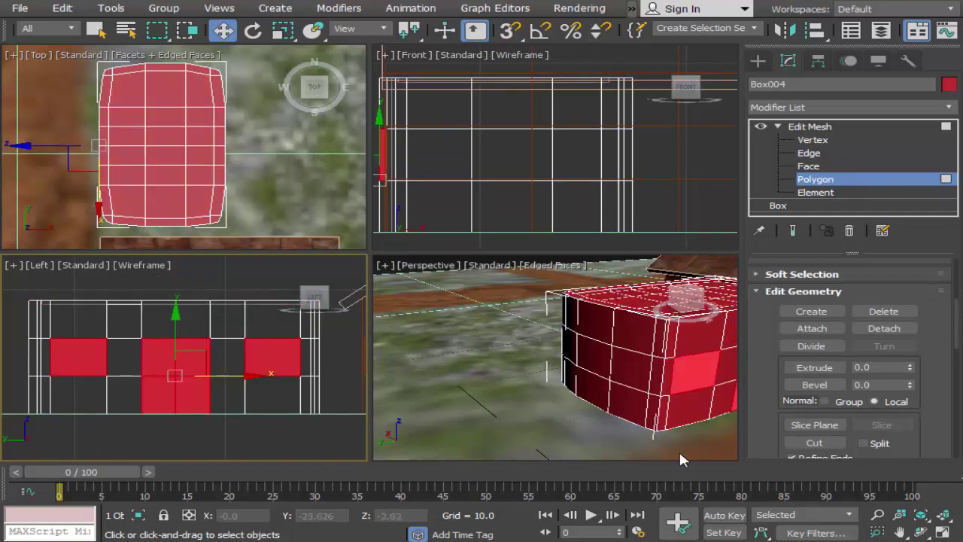
Extrude the selected door and window faces slightly inward with a negative Extrude value.
click(899, 532)
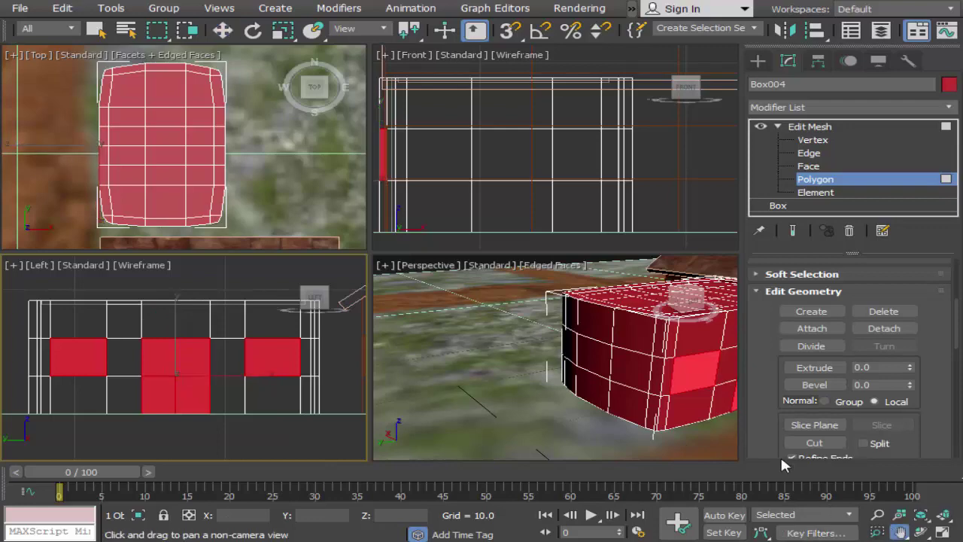
drag(723, 437, 594, 419)
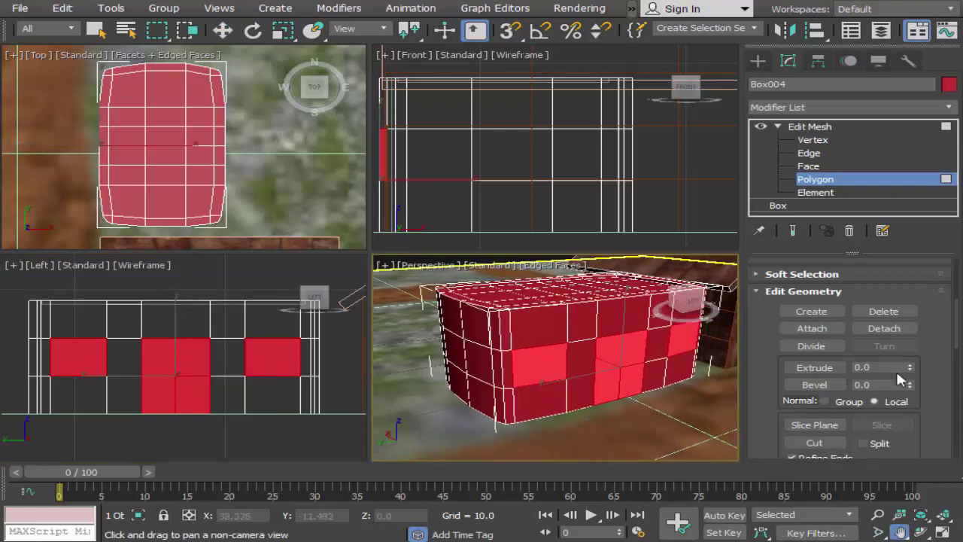
drag(910, 370, 911, 370)
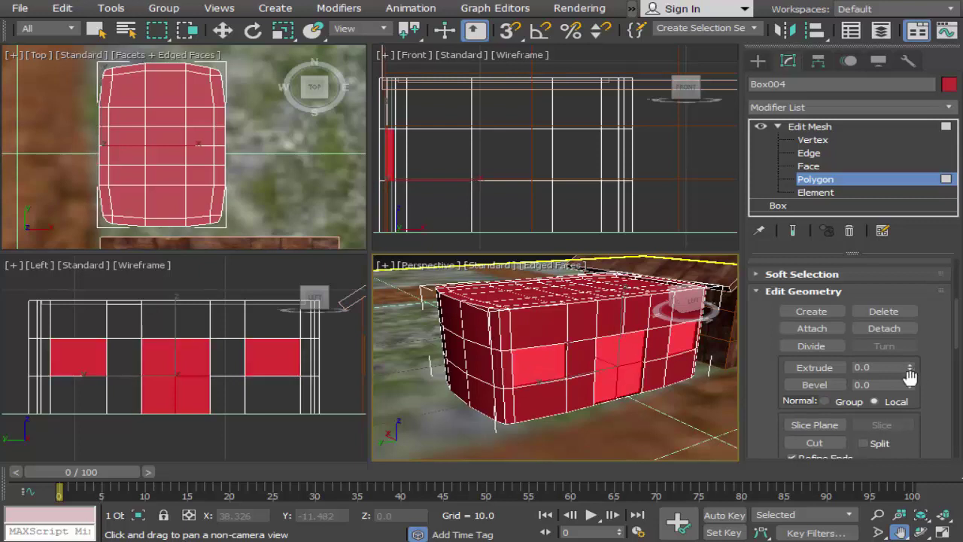
click(812, 140)
key(w)
click(816, 179)
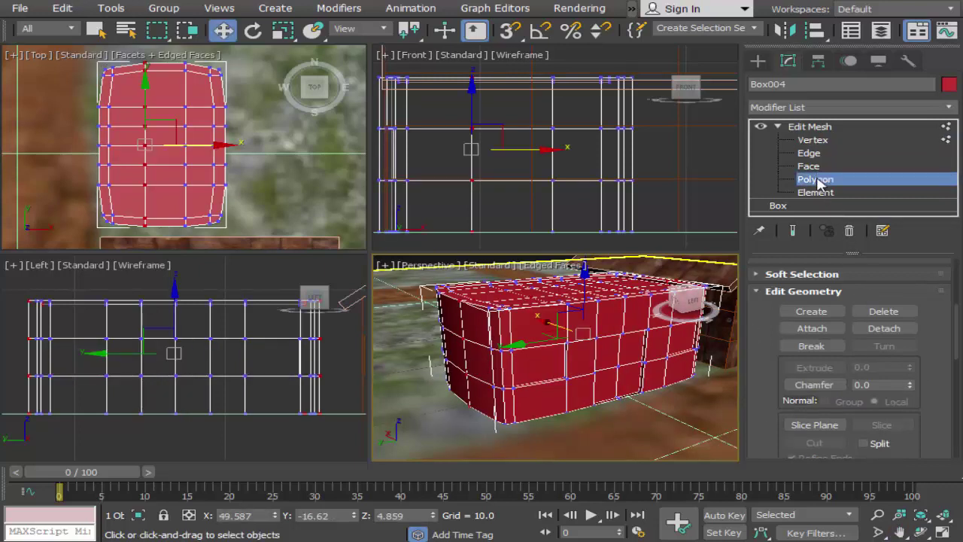
Recess a polygon on the box's short end slightly inward with a negative extrude.
click(457, 355)
drag(911, 366, 914, 376)
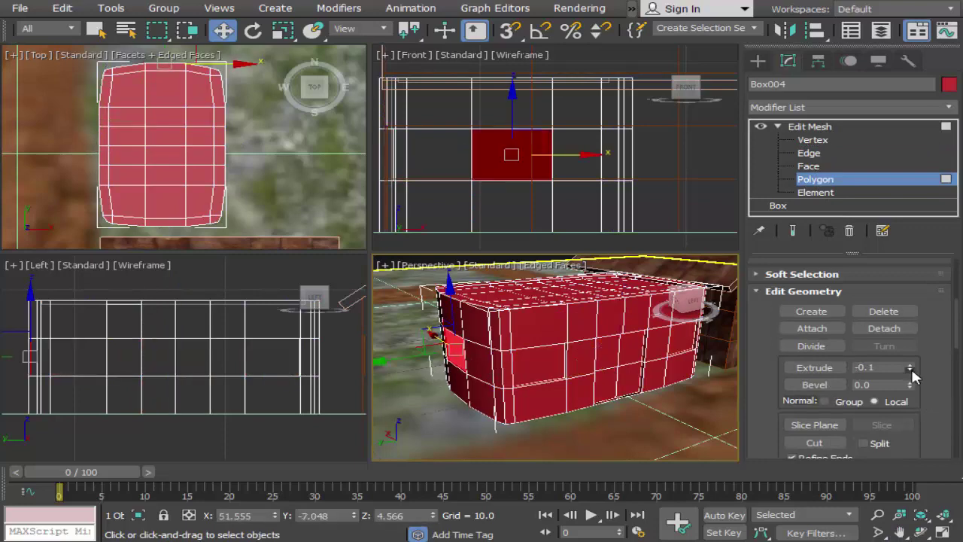
click(919, 533)
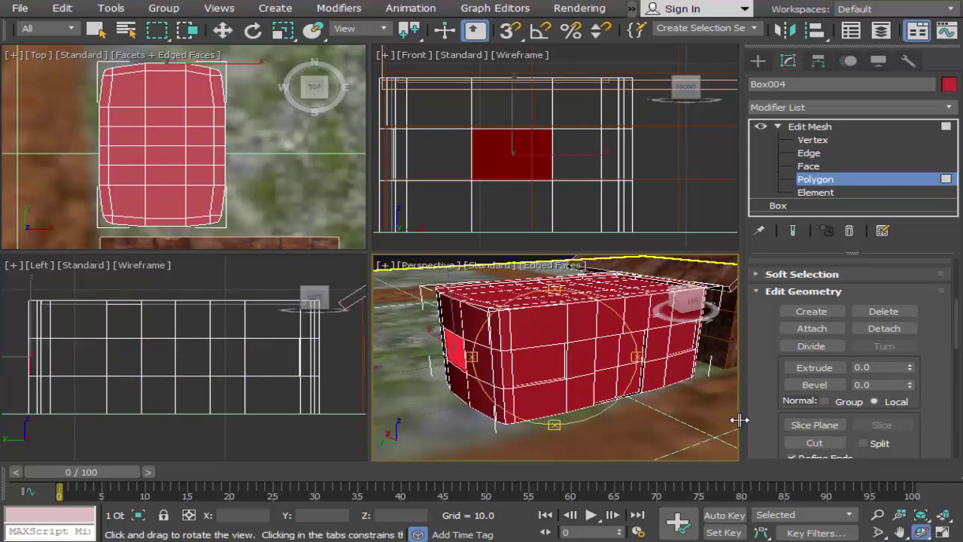
mouse_move(602, 357)
mouse_down()
mouse_move(580, 390)
mouse_move(635, 398)
mouse_up()
click(900, 532)
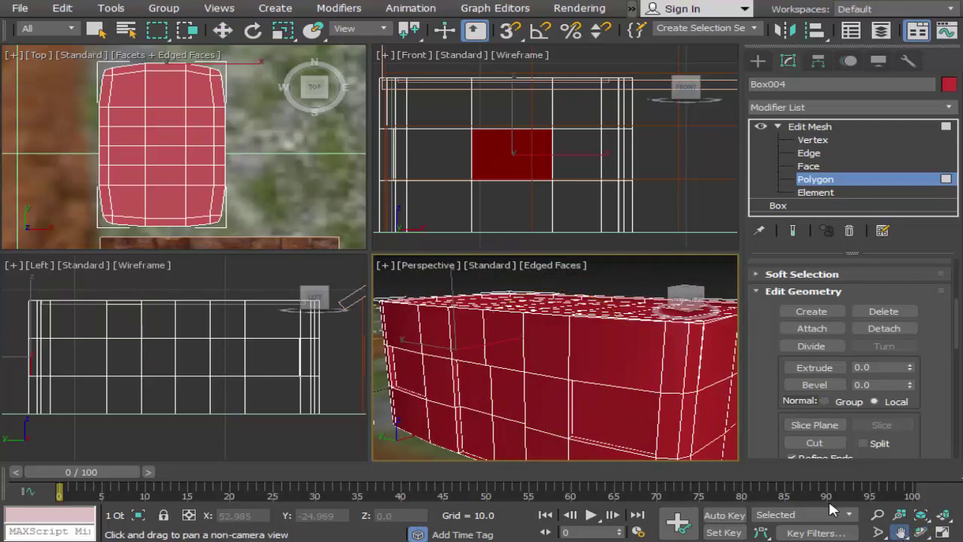
drag(686, 416, 587, 385)
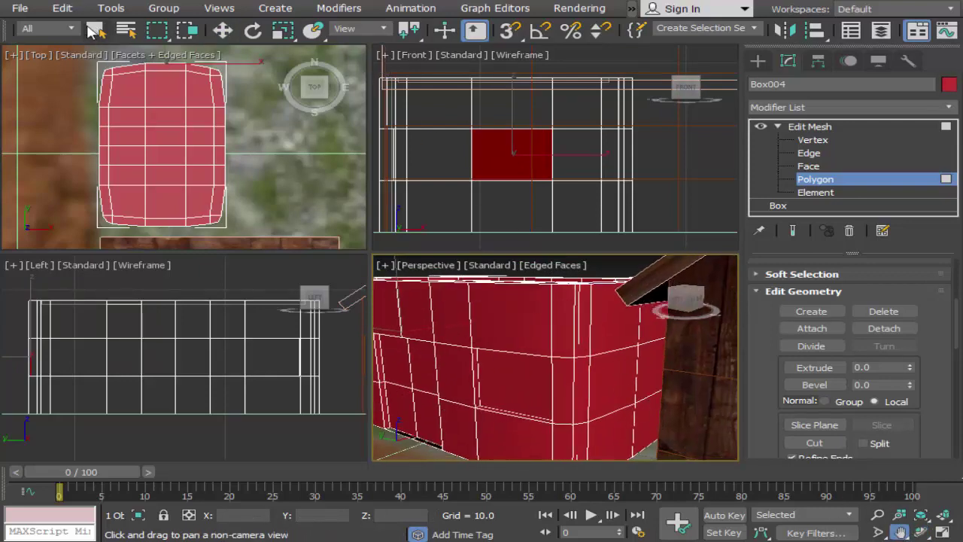
Select the short-end window polygon and extrude it inward by -0.1.
click(93, 30)
click(657, 364)
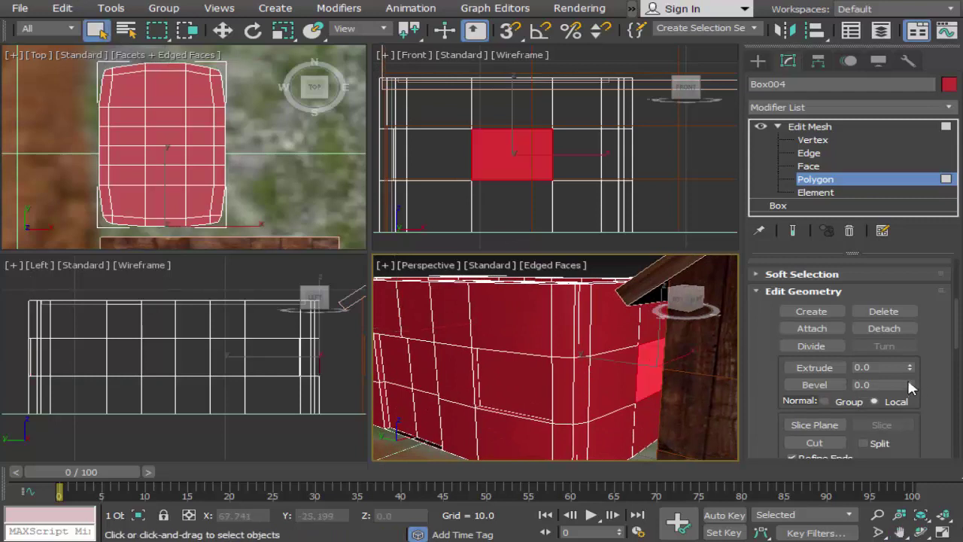
drag(910, 367, 912, 374)
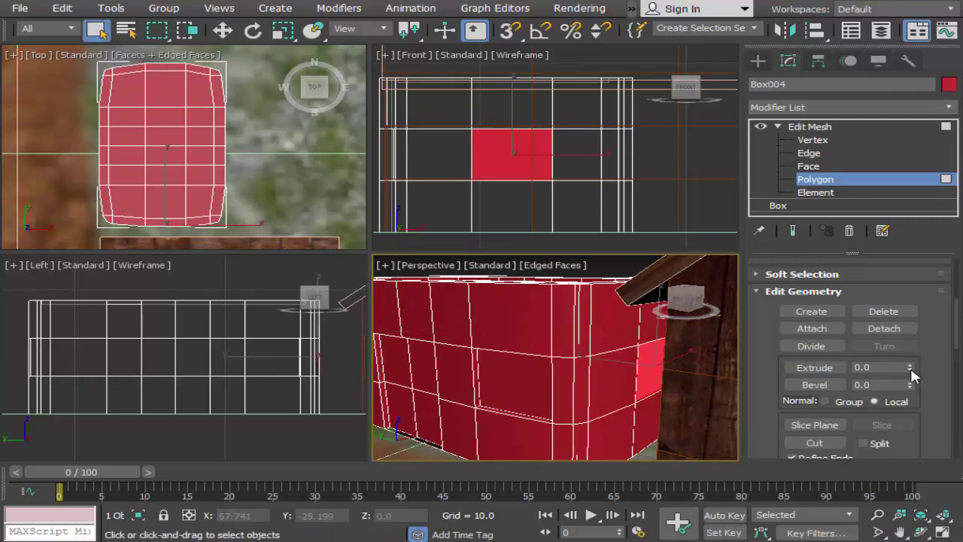
click(900, 532)
scroll(647, 378, down, 2)
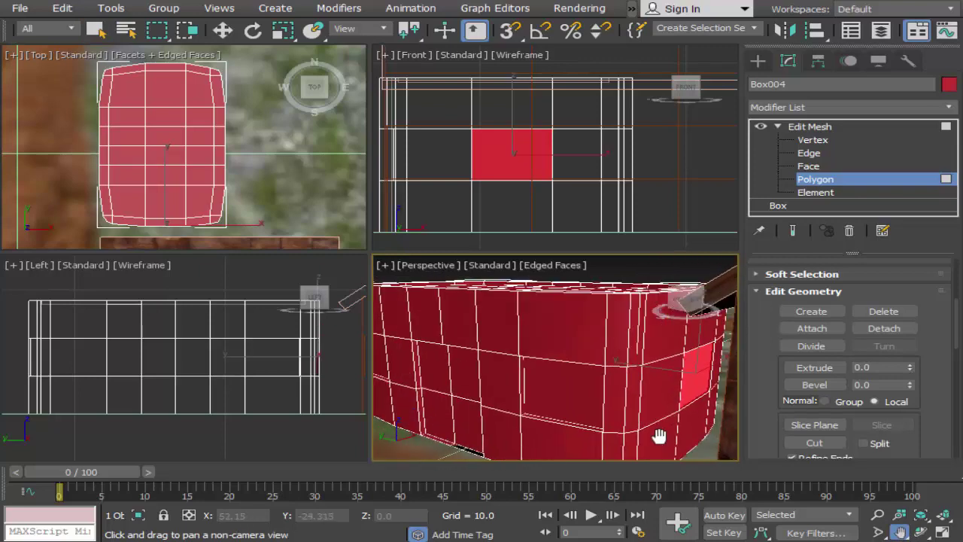
scroll(658, 379, down, 3)
drag(642, 406, 653, 380)
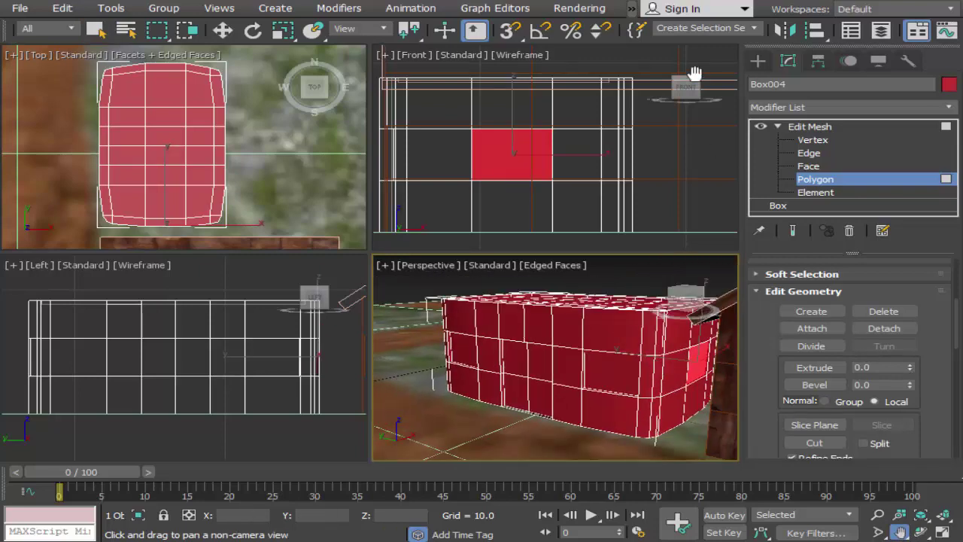
drag(730, 39, 394, 72)
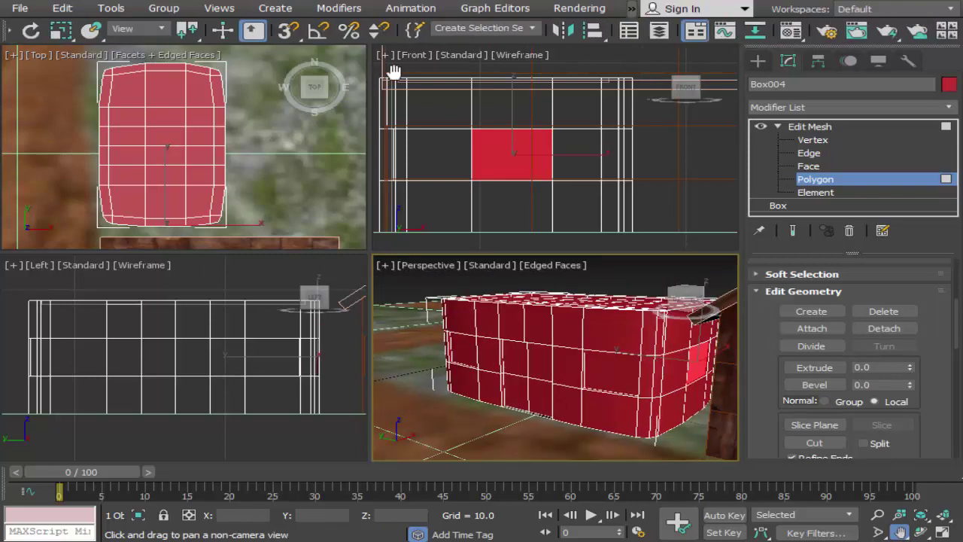
In the Material Editor, give slot 05 - Default a Diffuse Bitmap using the marmo-botticino marble image.
click(790, 30)
click(707, 286)
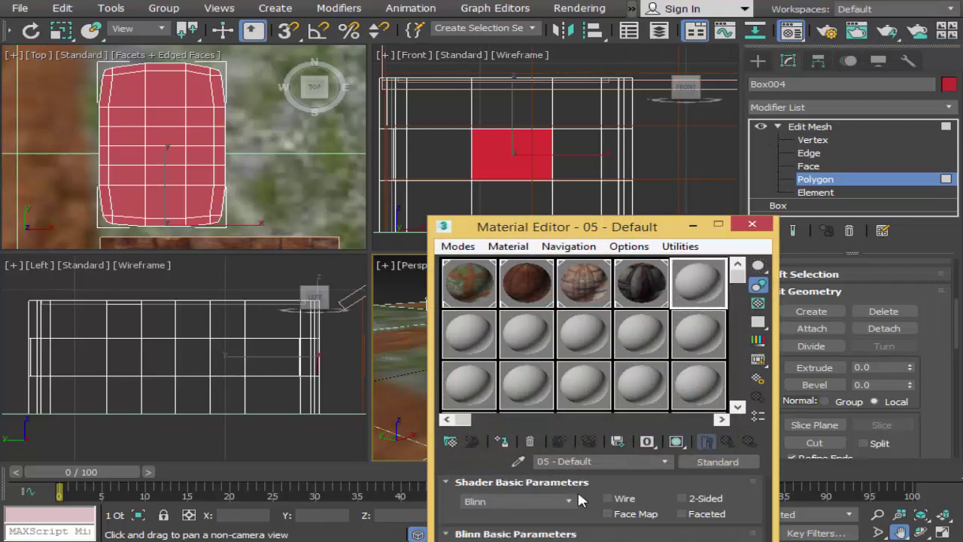
drag(634, 232, 714, 95)
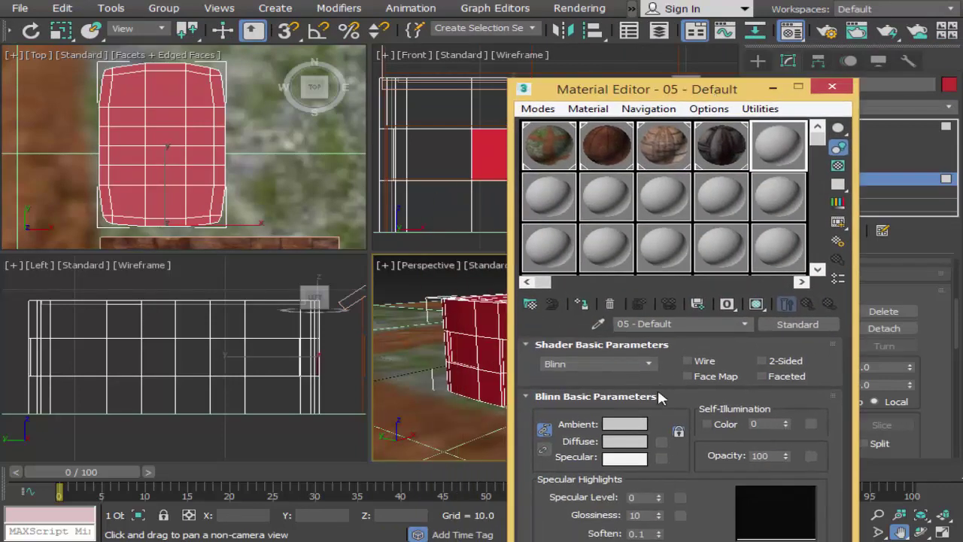
click(661, 440)
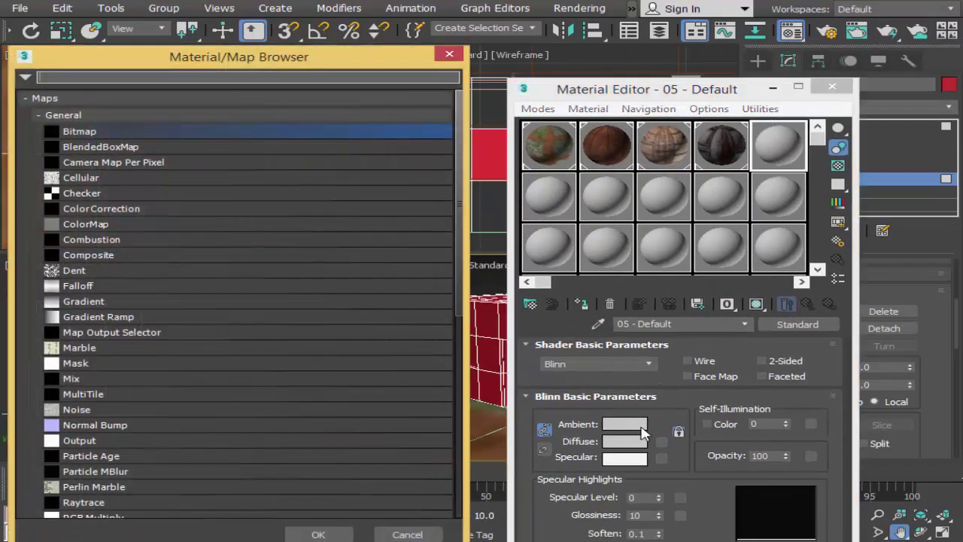
double_click(203, 129)
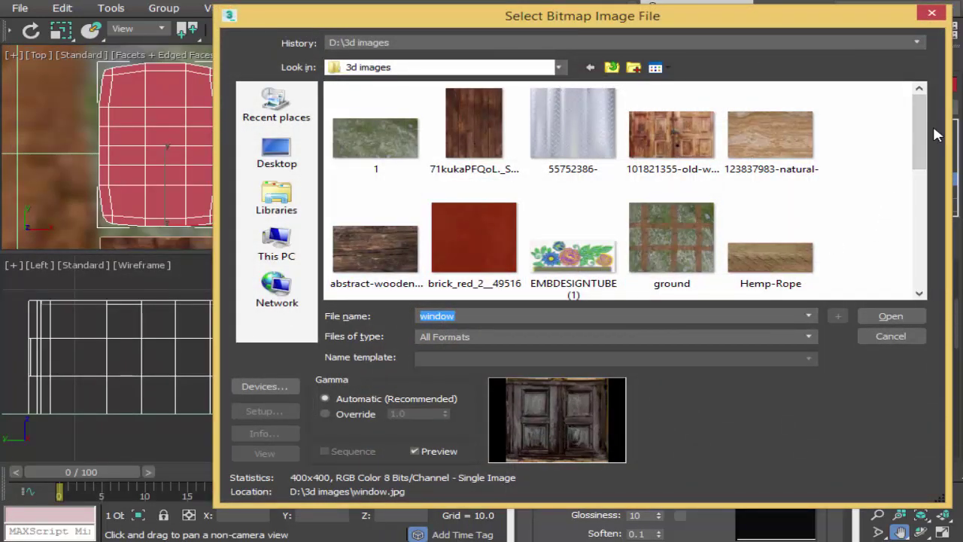
drag(920, 143, 924, 243)
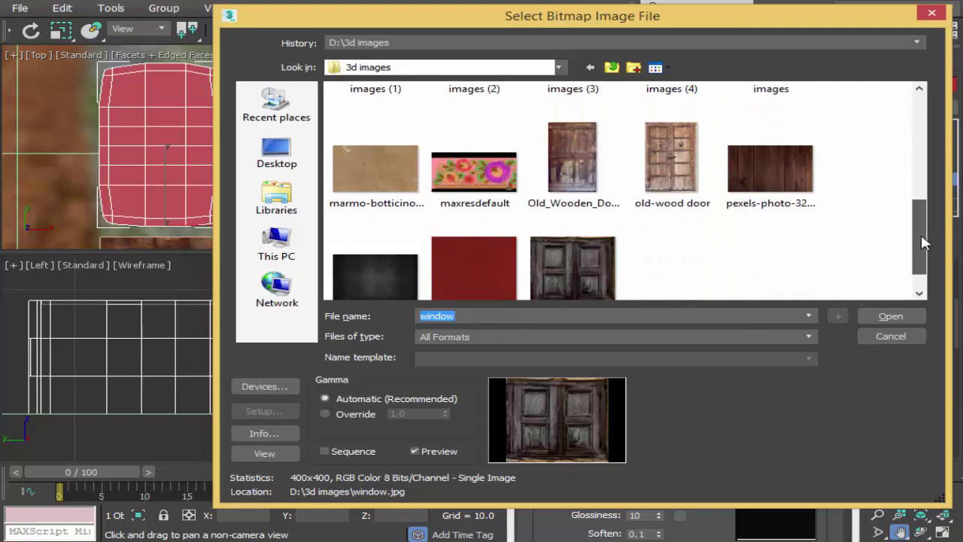
scroll(925, 243, up, 1)
click(375, 230)
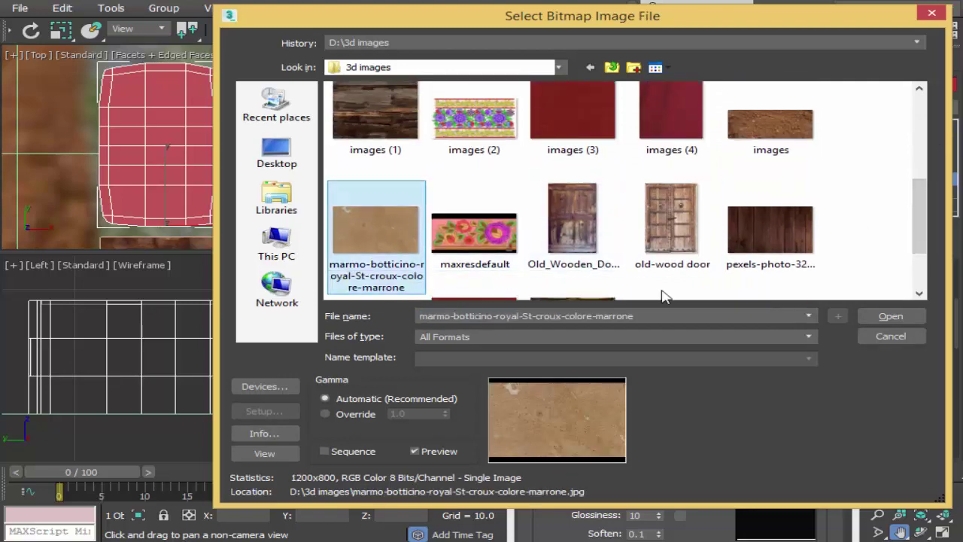
click(890, 316)
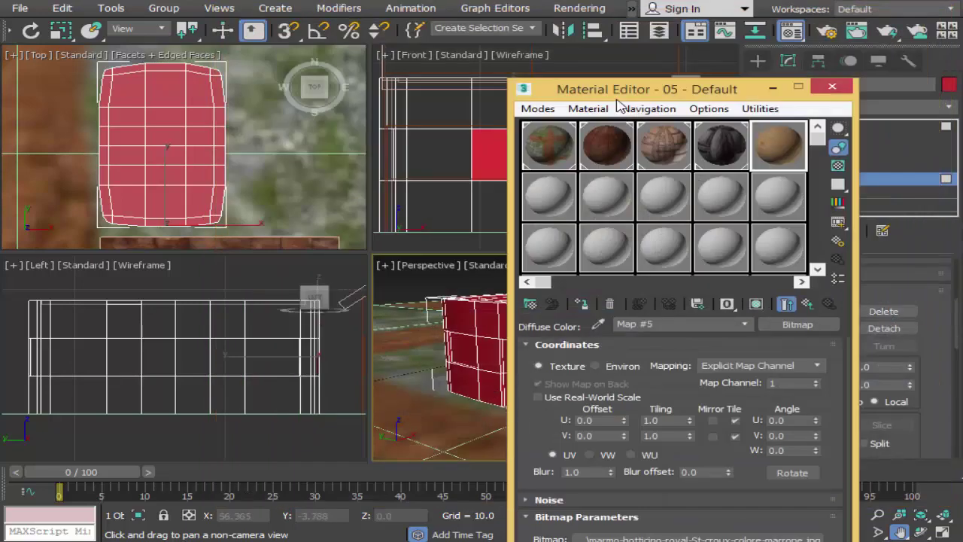
mouse_move(629, 87)
mouse_down()
mouse_move(143, 9)
mouse_move(205, 9)
mouse_up()
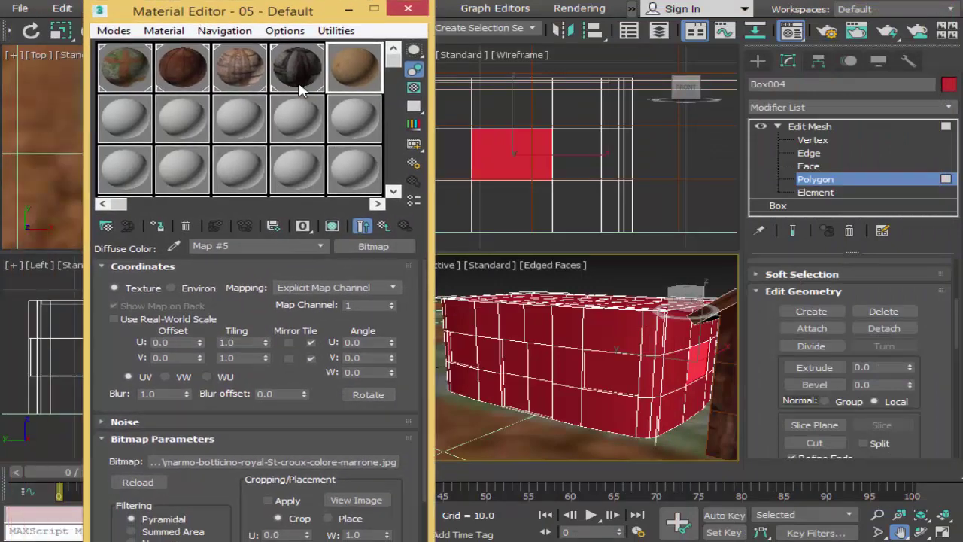
Assign marble material 05 to Box004 and enable Show Shaded Material in the viewport.
click(767, 62)
click(155, 224)
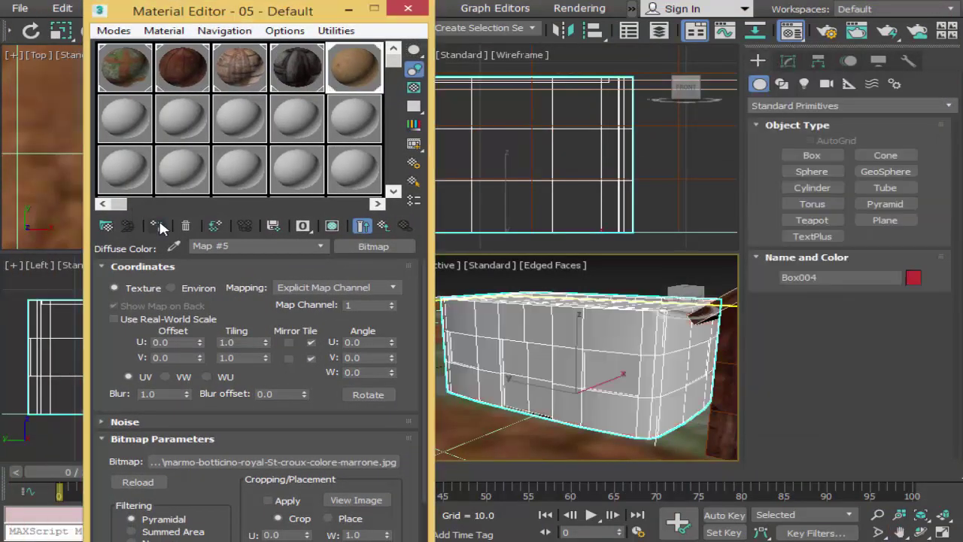
click(333, 225)
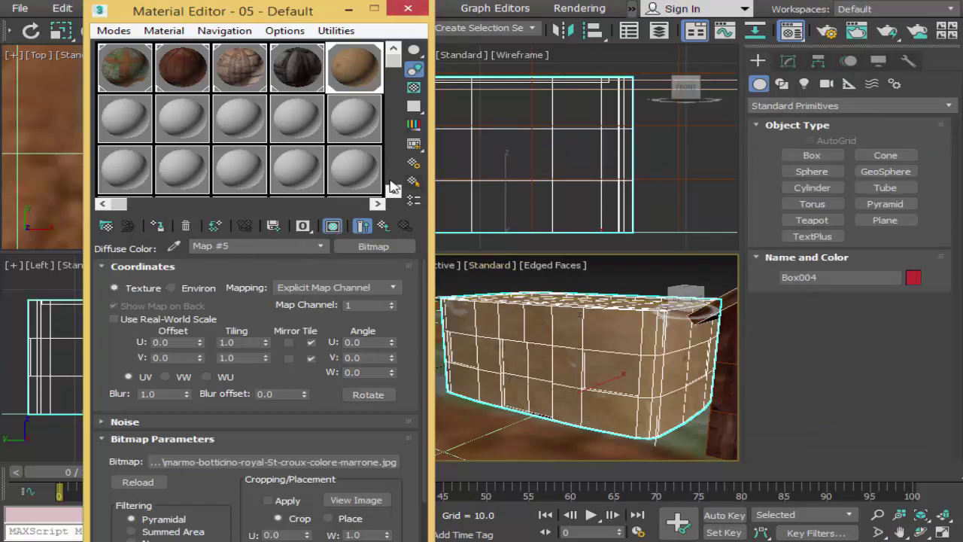
Select a 2x2 block of front polygons and assign them the 03 old-wood door material.
click(258, 78)
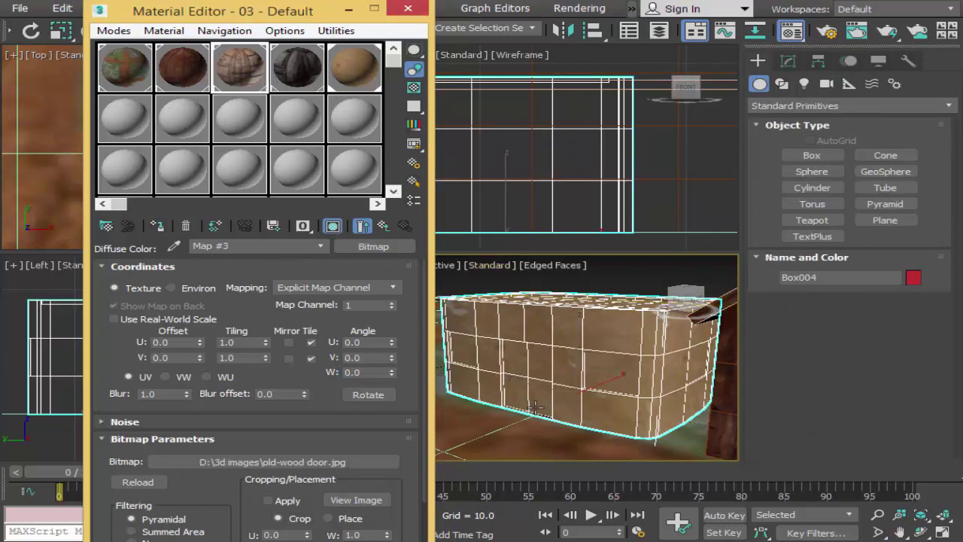
click(538, 369)
click(792, 62)
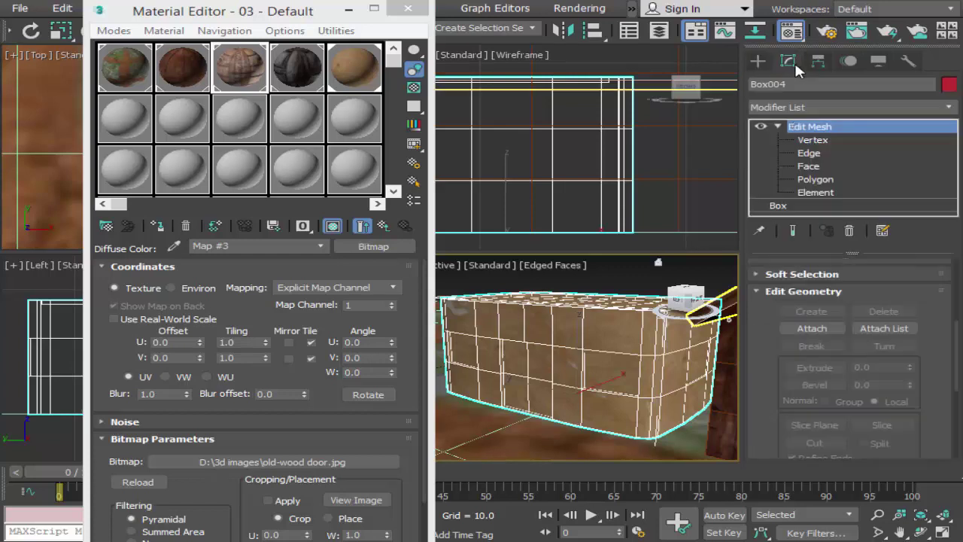
click(816, 179)
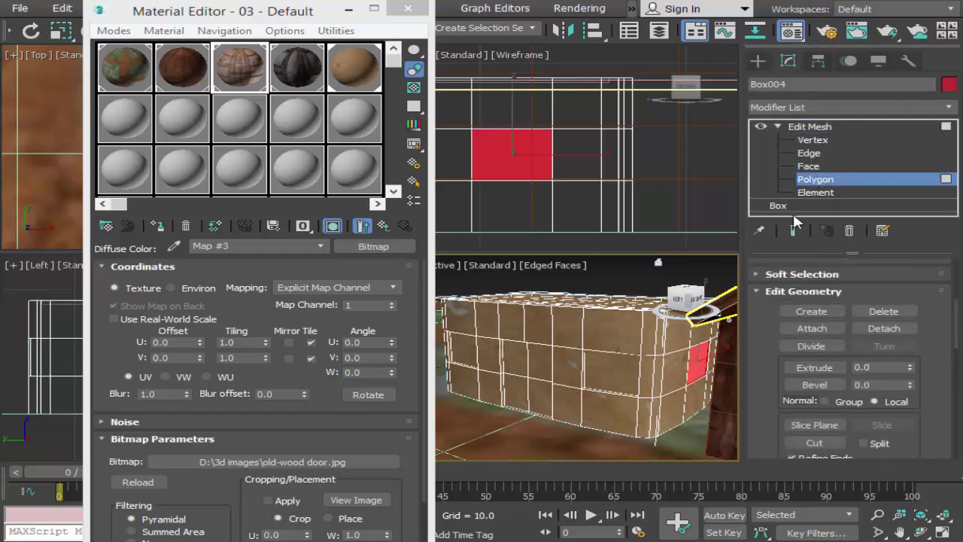
click(538, 365)
ctrl+click(515, 359)
ctrl+click(510, 393)
ctrl+click(538, 399)
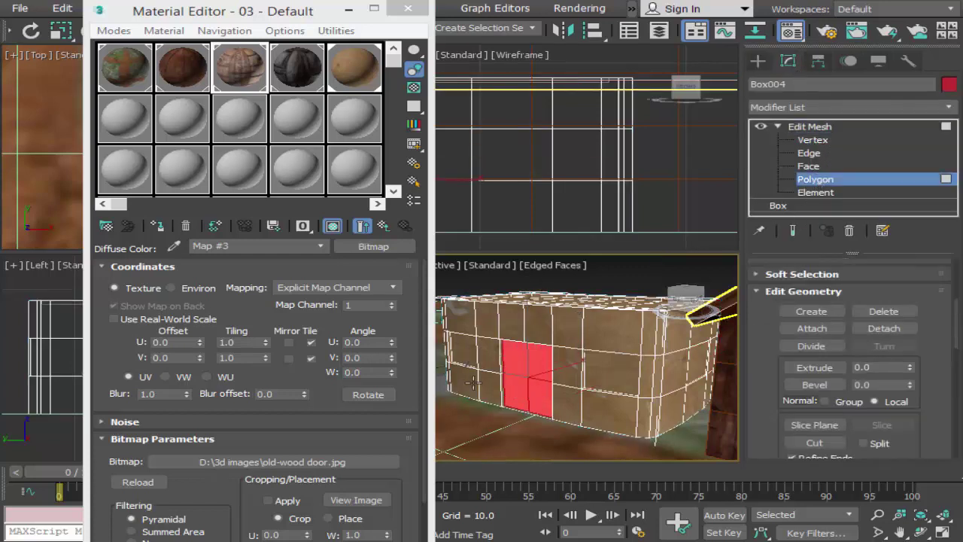
click(238, 81)
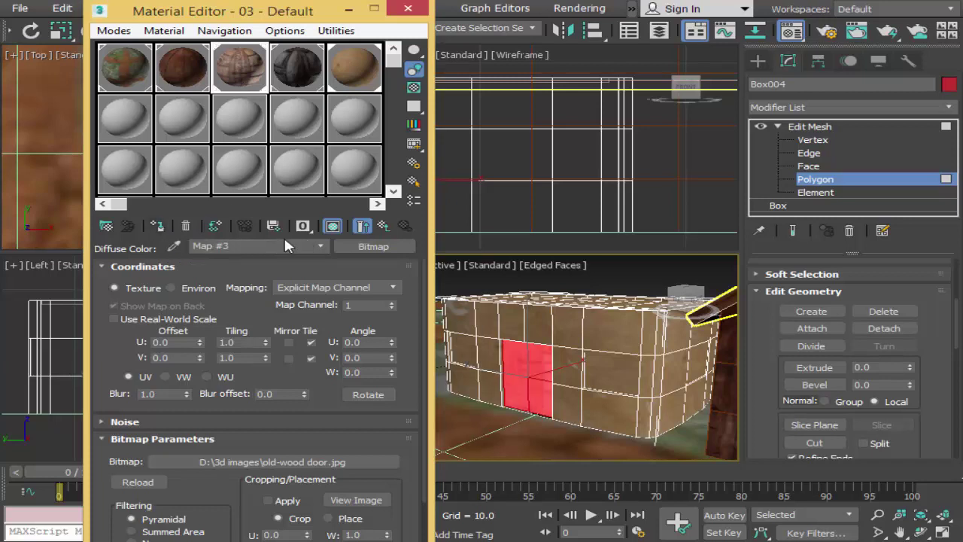
click(334, 226)
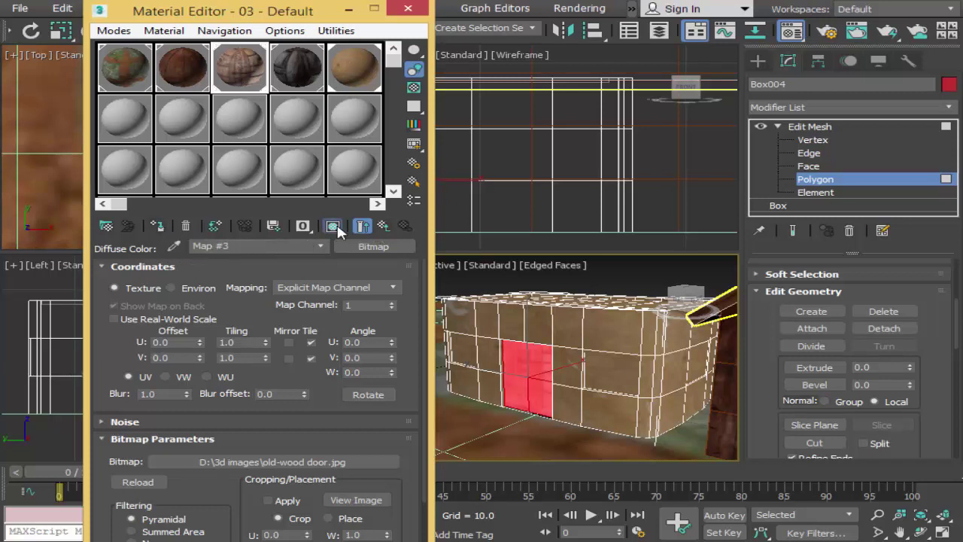
click(490, 436)
scroll(538, 407, up, 5)
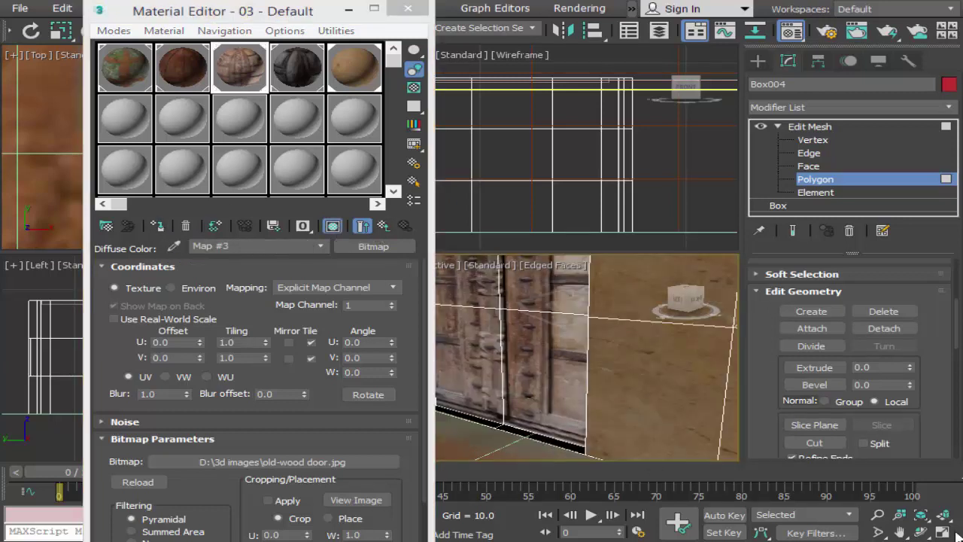
click(900, 533)
scroll(560, 412, down, 2)
scroll(587, 425, down, 2)
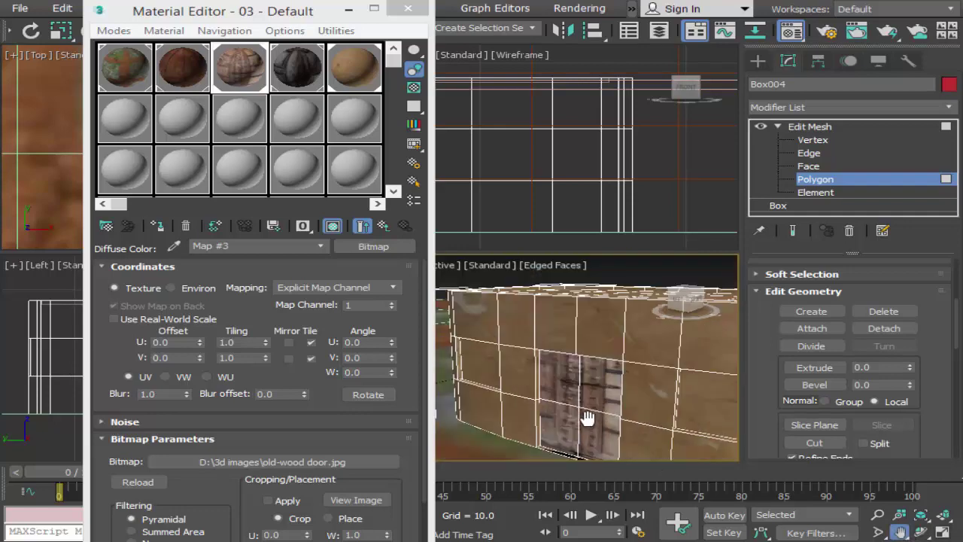
drag(586, 414, 577, 404)
click(820, 108)
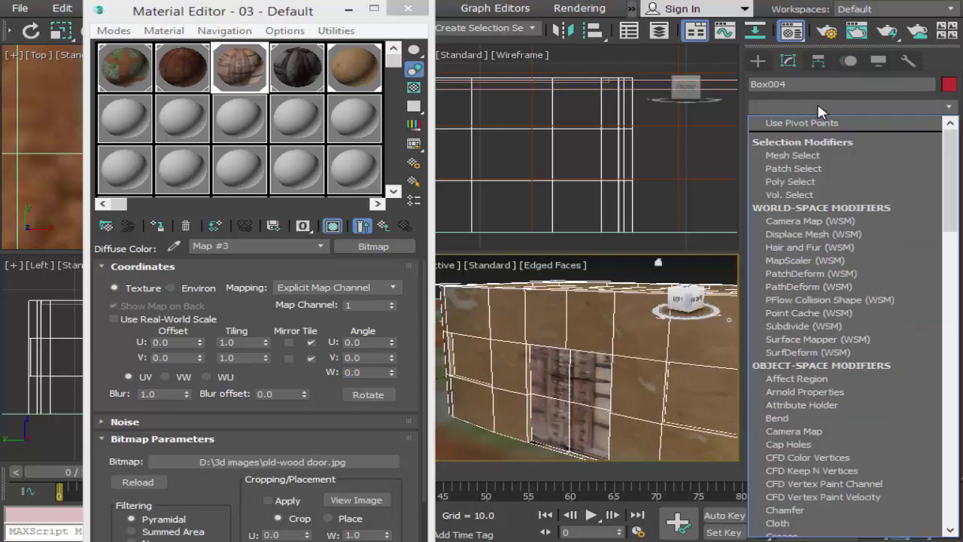
scroll(842, 339, down, 10)
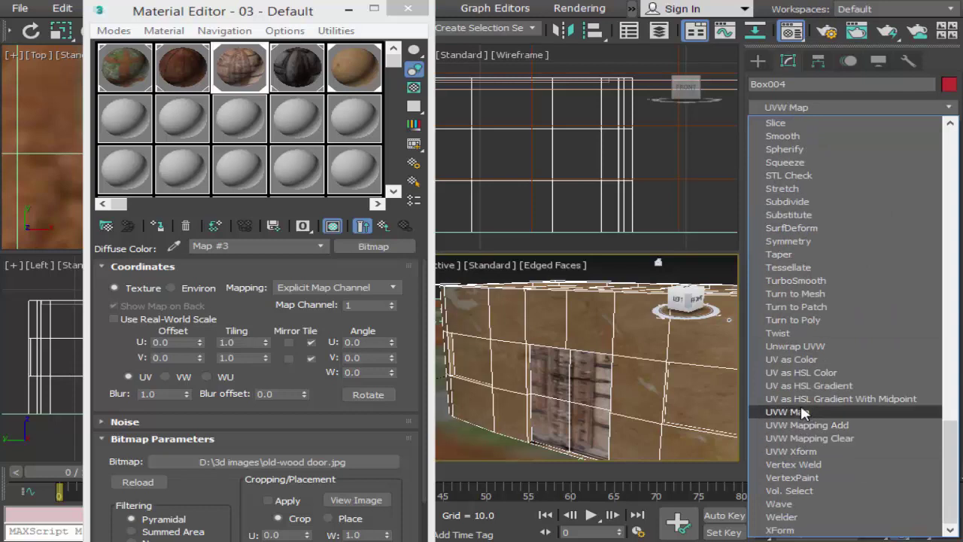
click(800, 404)
click(819, 412)
drag(925, 309, 939, 460)
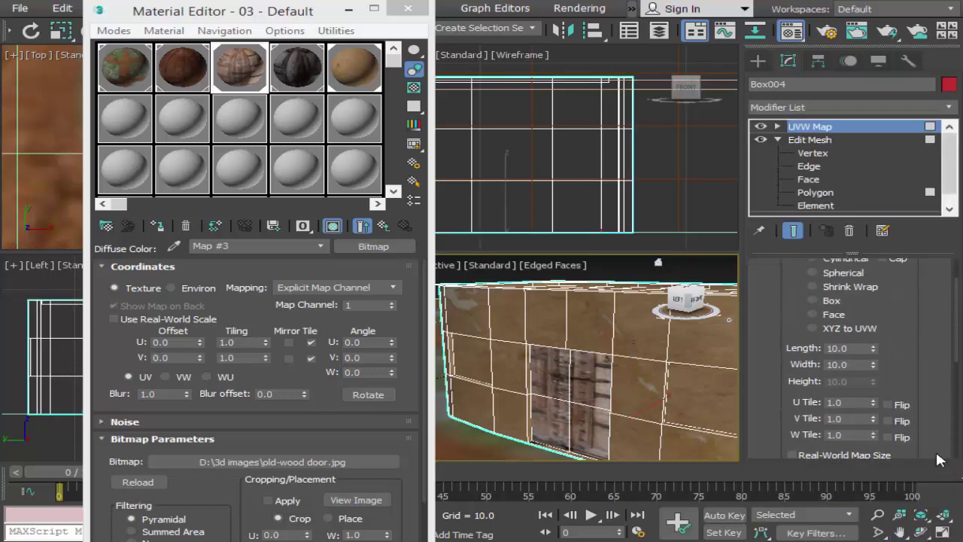
click(812, 300)
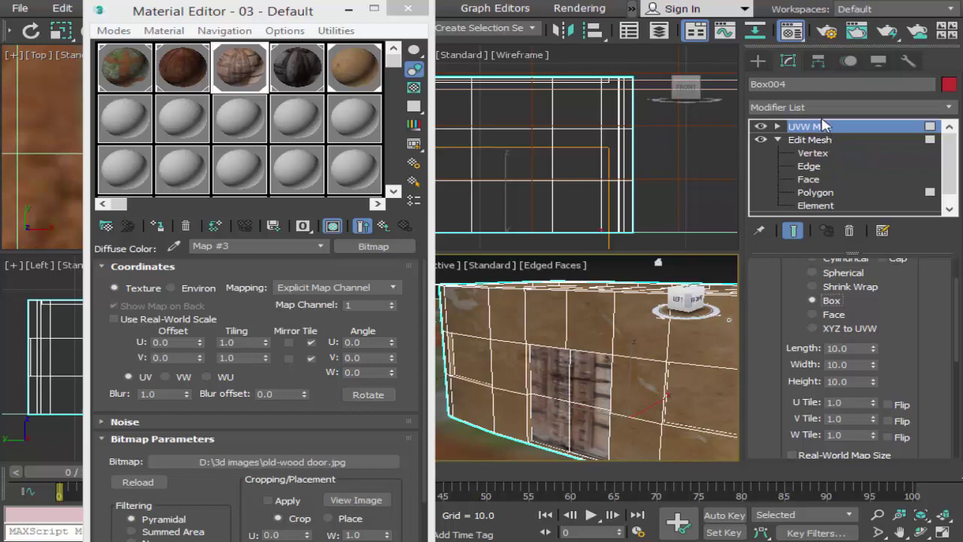
right_click(820, 126)
click(786, 149)
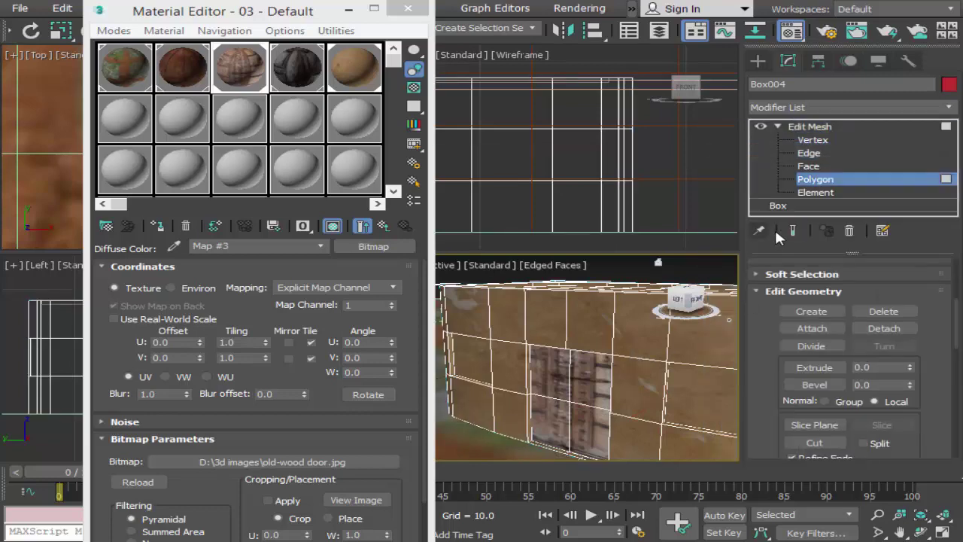
scroll(820, 335, up, 5)
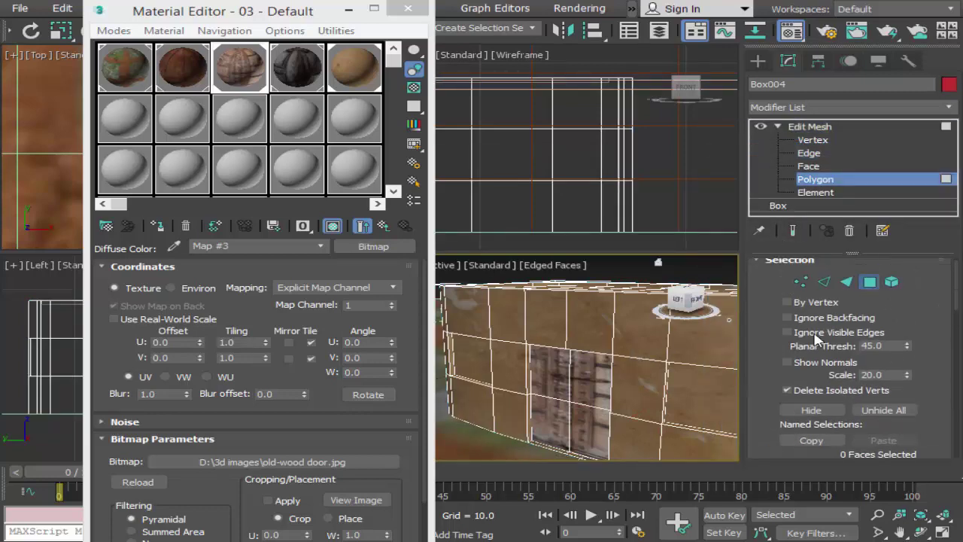
click(584, 374)
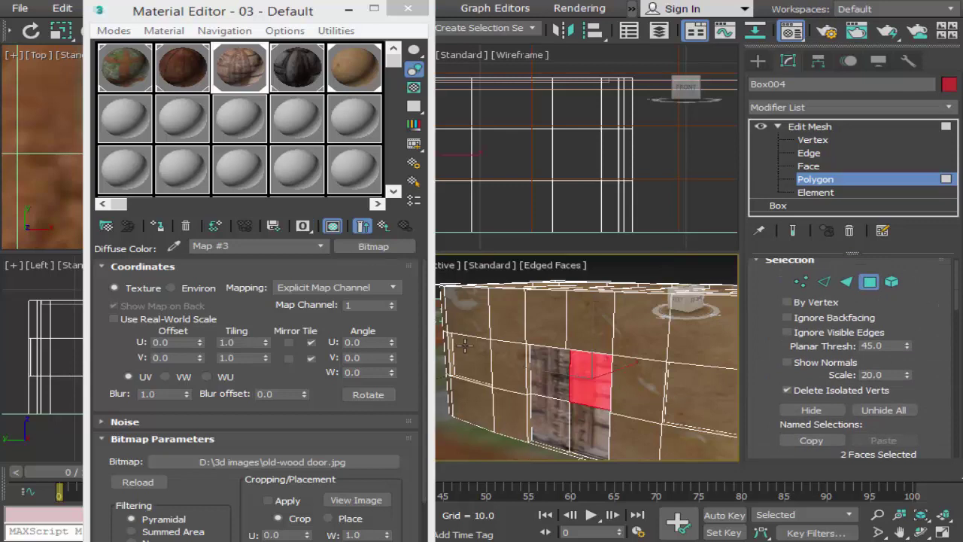
key(ctrl+z)
key(ctrl+z)
key(ctrl+y)
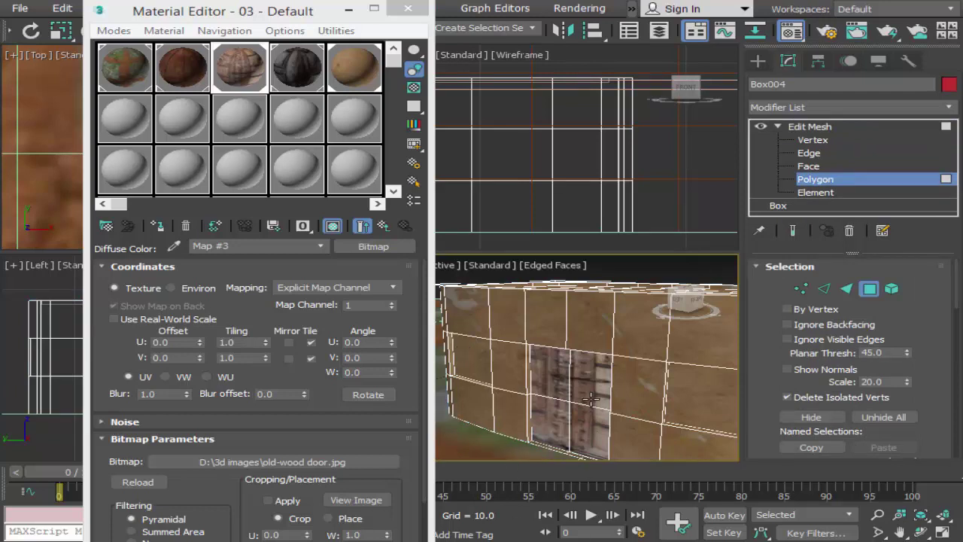
Select the four door polygons and apply a UVW Map modifier with Box mapping.
key(ctrl+y)
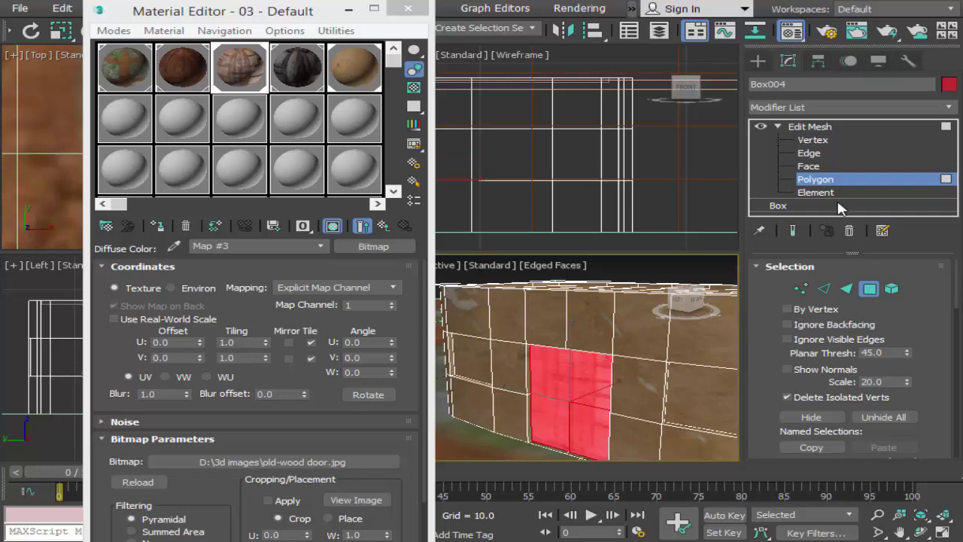
click(859, 100)
key(u)
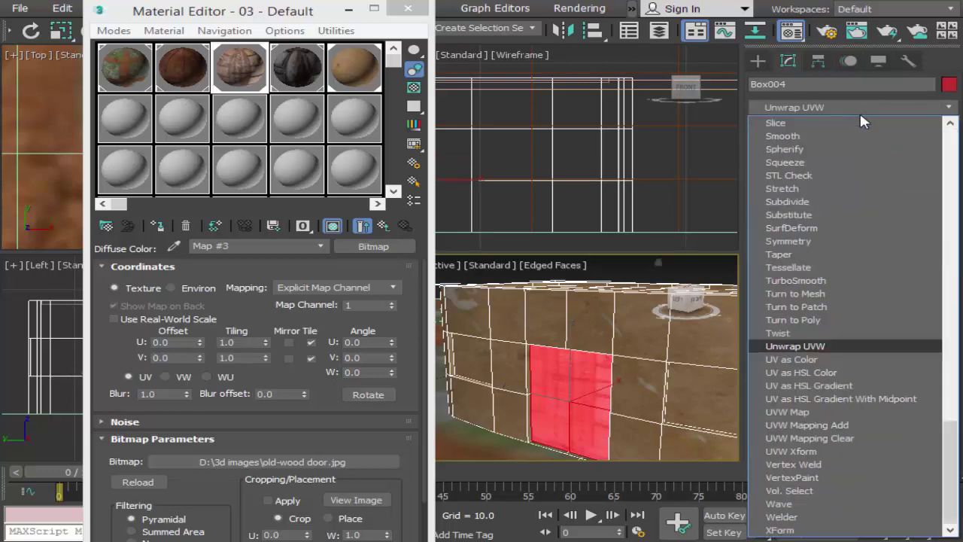
click(787, 411)
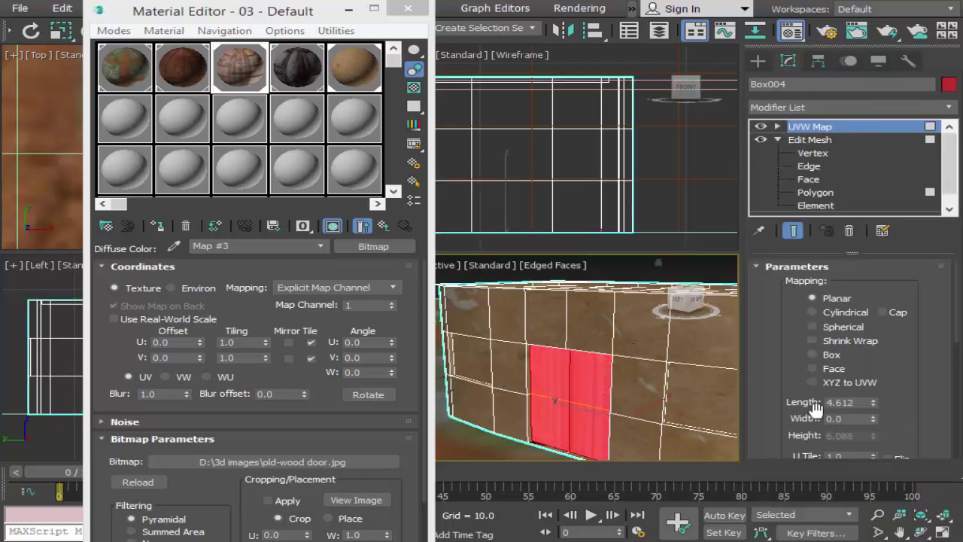
click(831, 355)
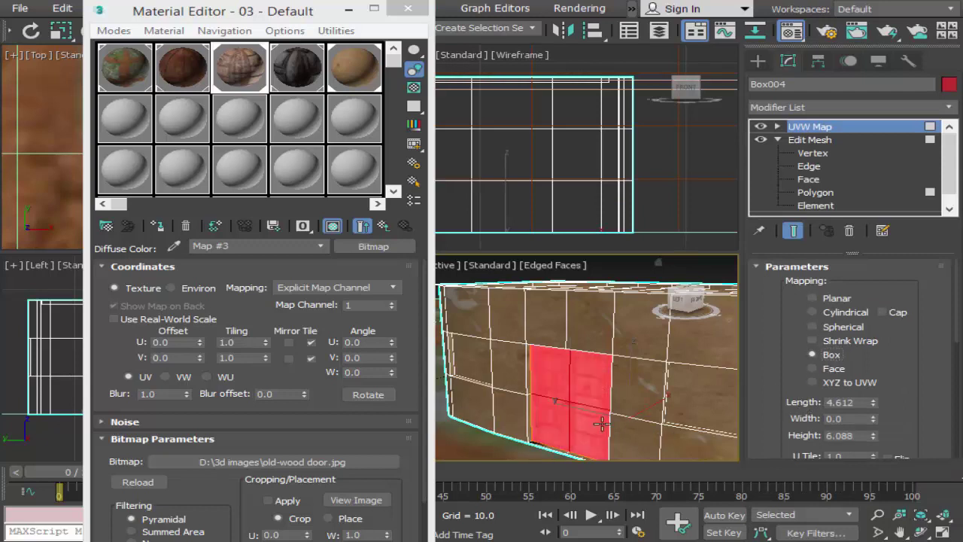
Deselect and pan the maximized Perspective view to check the door texture, then close the Material Editor.
click(644, 272)
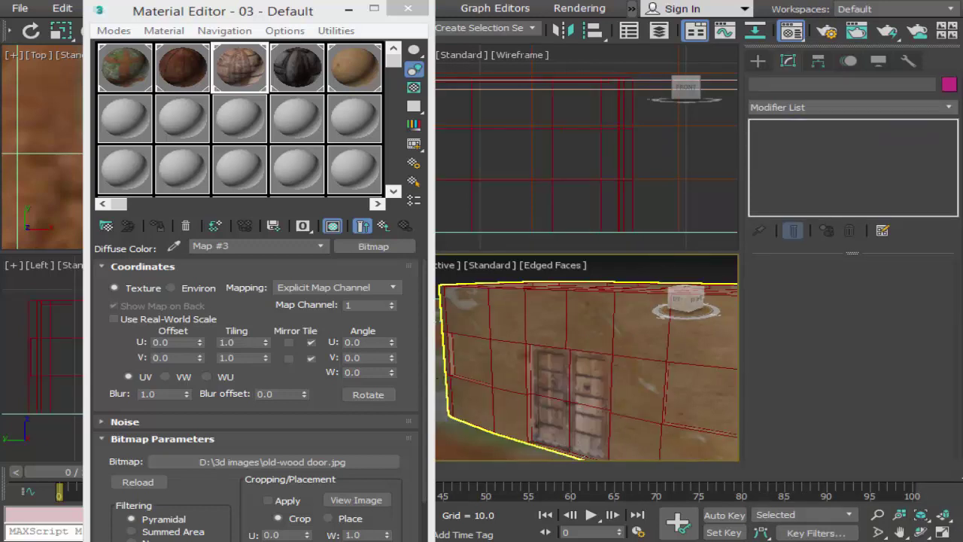
click(901, 531)
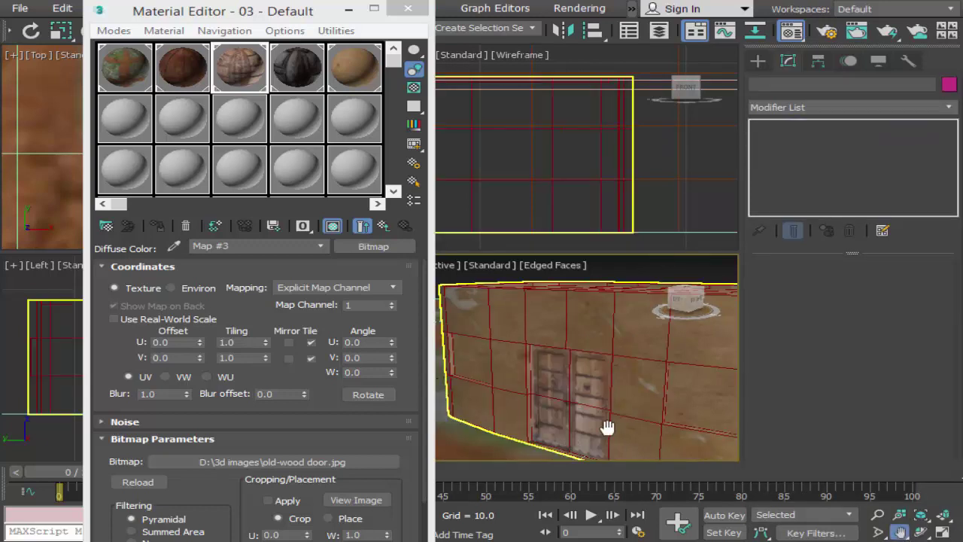
click(941, 533)
click(920, 532)
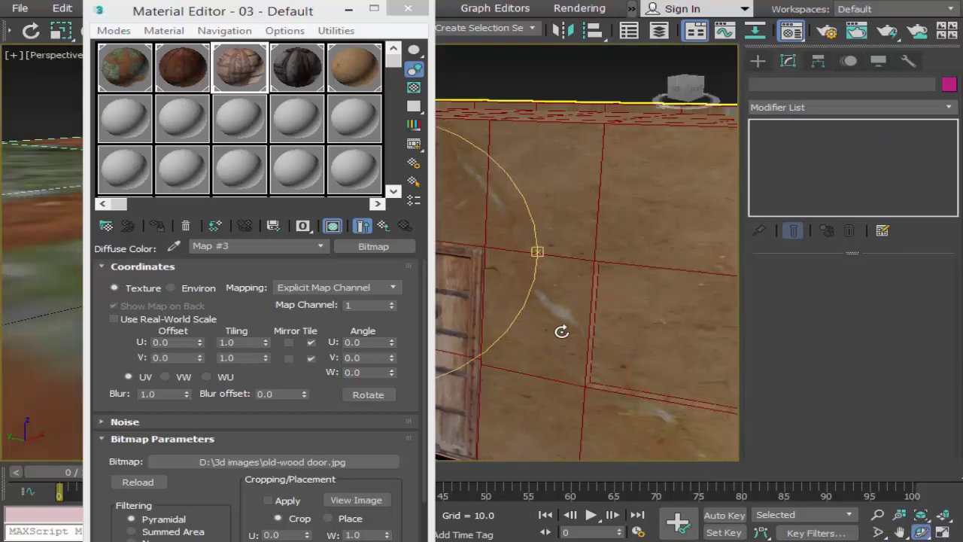
scroll(562, 331, down, 3)
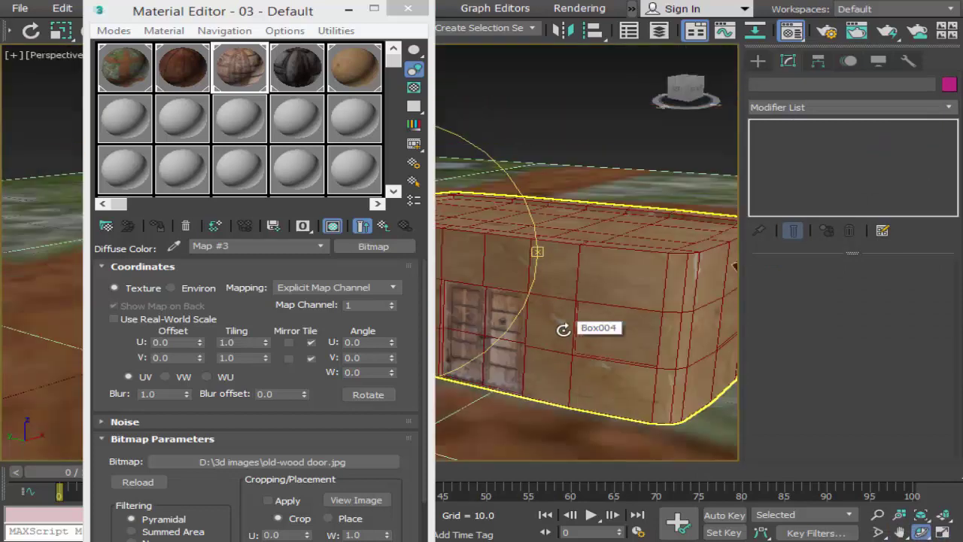
click(900, 532)
drag(516, 391, 650, 393)
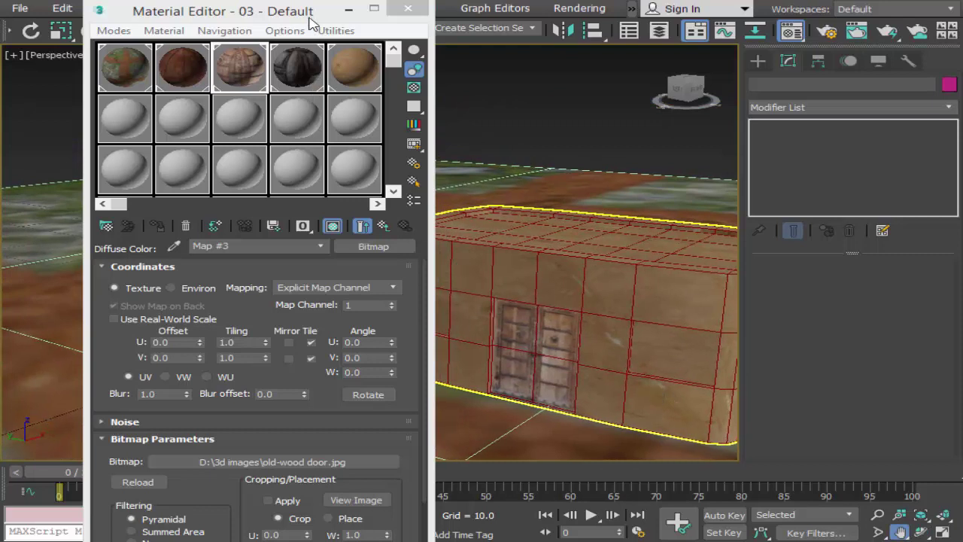
drag(309, 16, 174, 14)
click(864, 111)
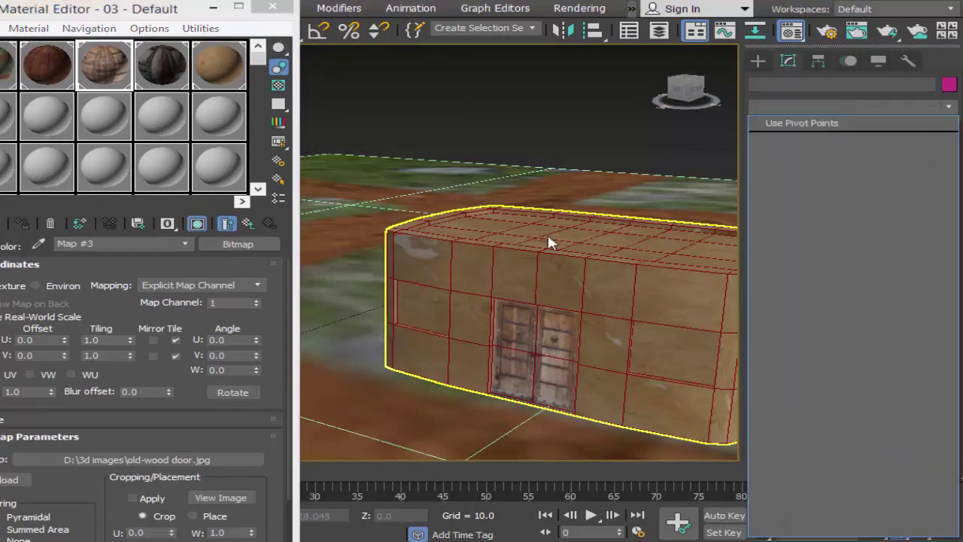
click(260, 13)
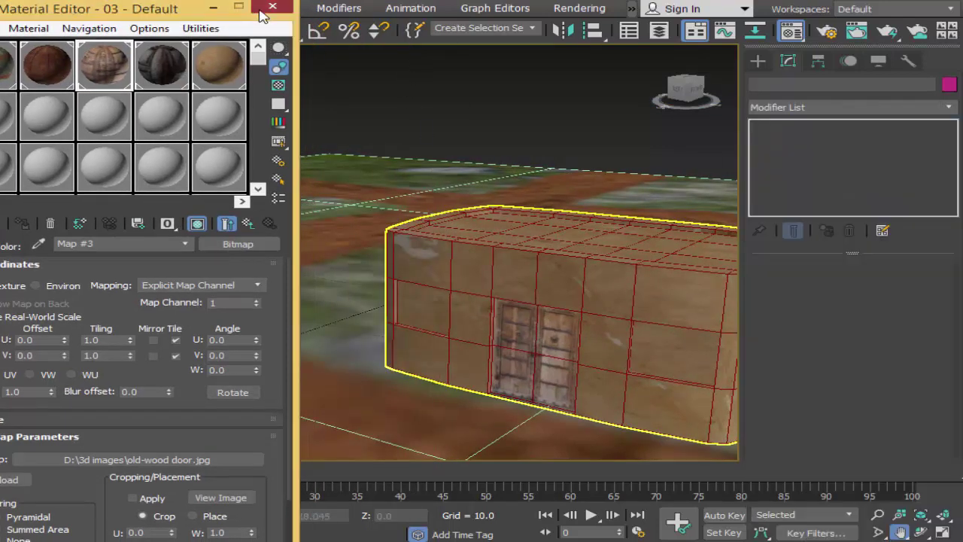
click(272, 7)
drag(138, 39, 368, 34)
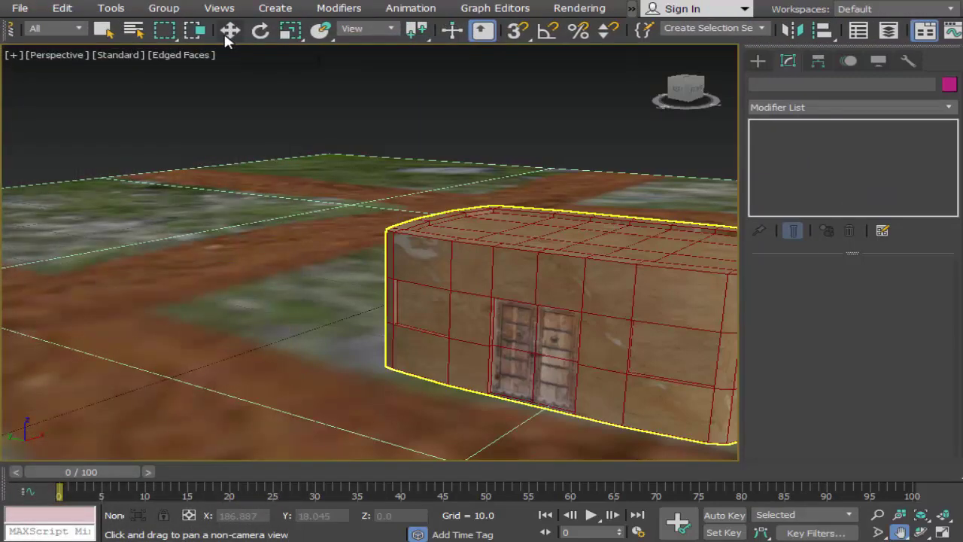
Select Box004 and stack an Edit Mesh modifier above UVW Map in Polygon mode.
click(231, 30)
click(532, 271)
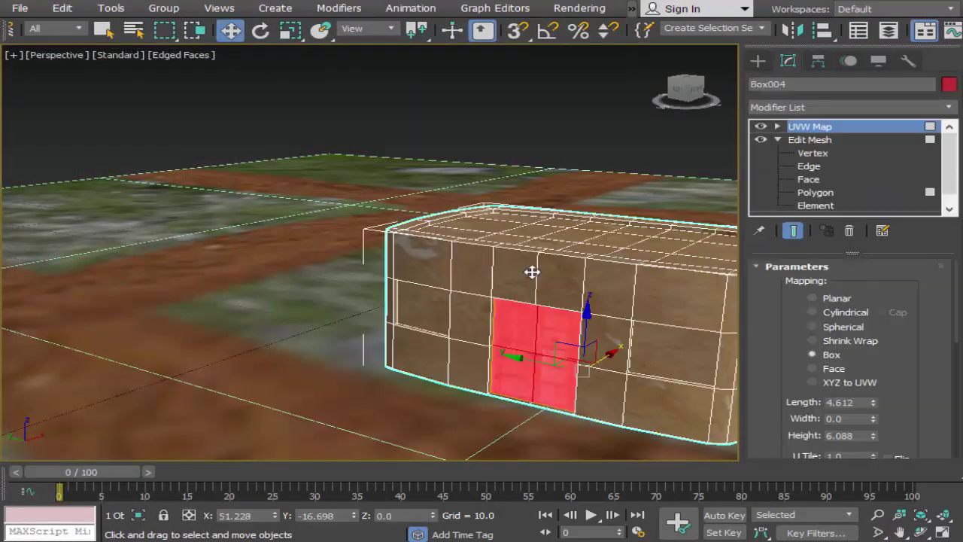
click(838, 106)
scroll(837, 111, down, 1)
scroll(833, 301, down, 10)
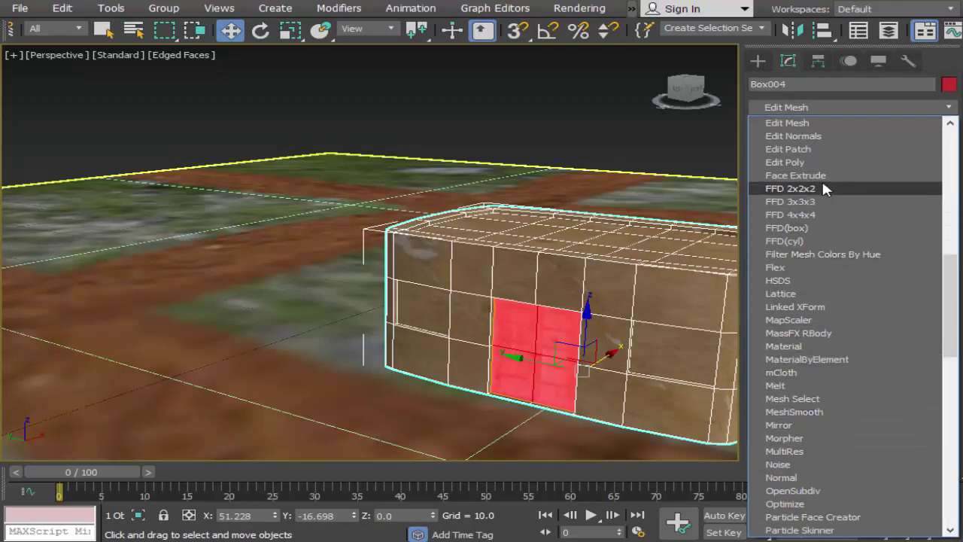
click(817, 124)
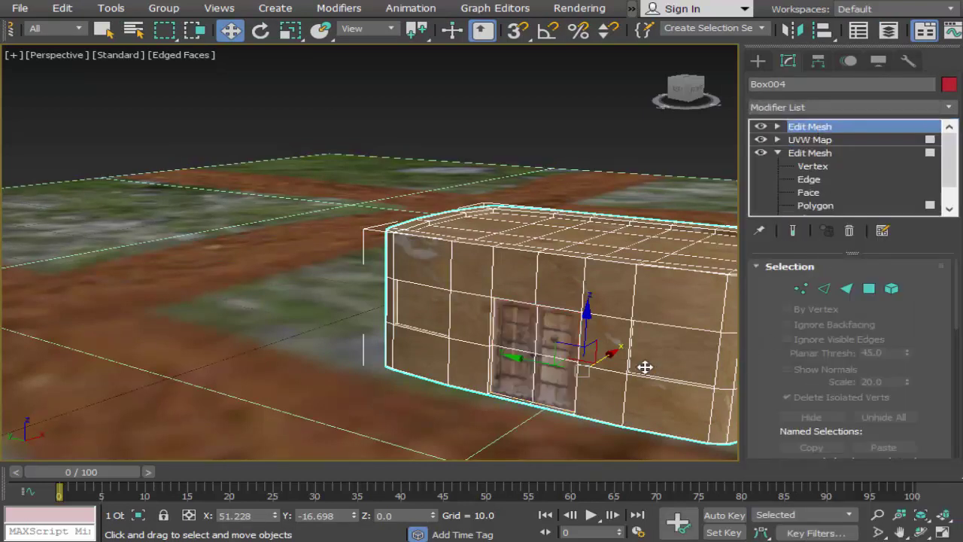
click(869, 288)
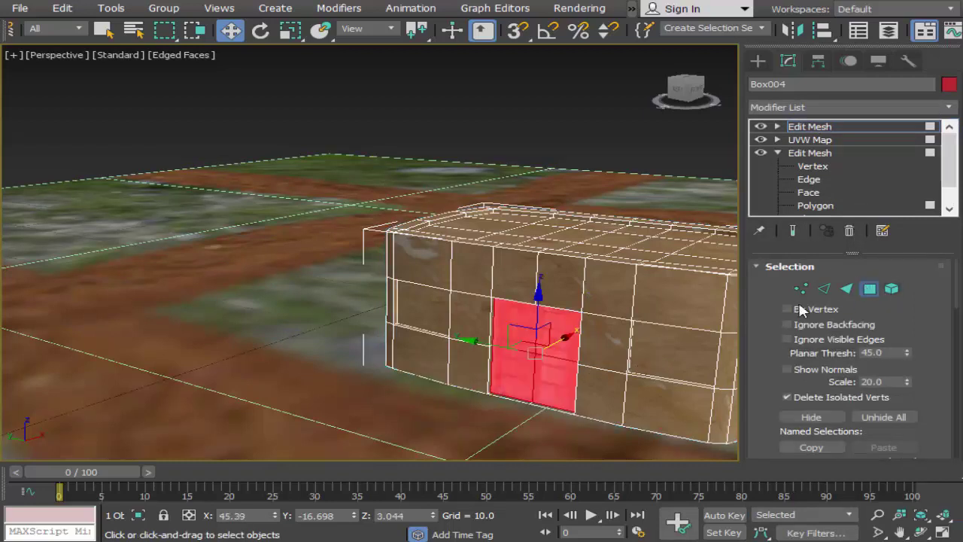
Select the wall panels left and right of the door and on the side wall for windows.
click(667, 358)
ctrl+click(436, 303)
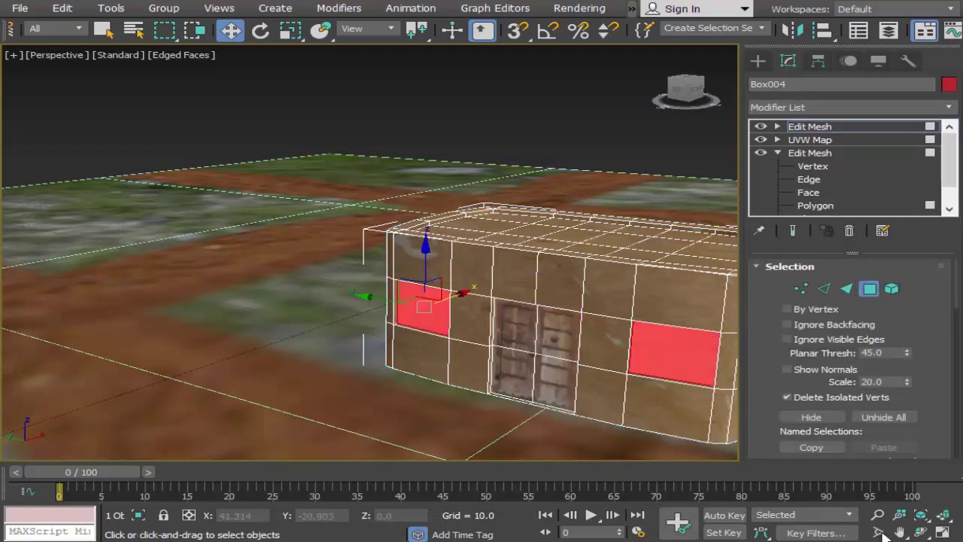
click(922, 532)
click(901, 532)
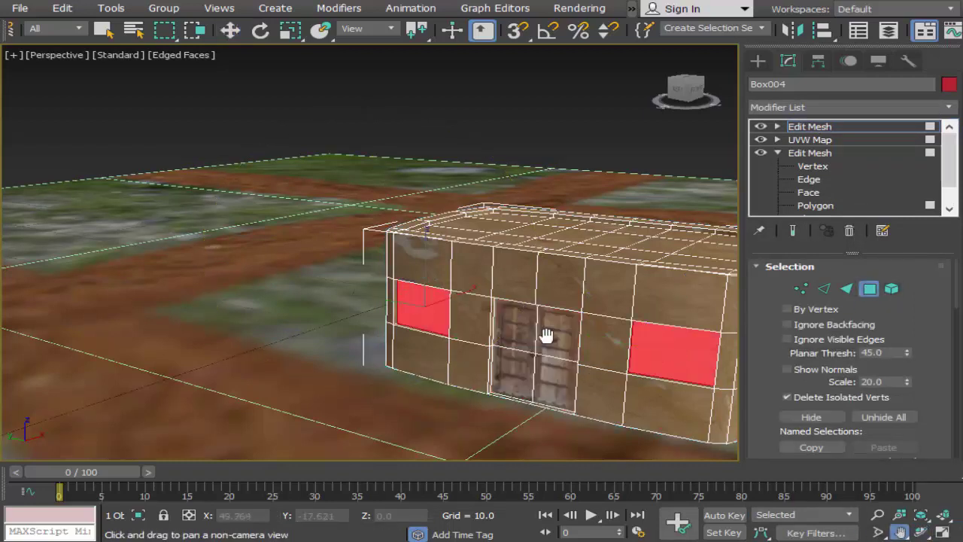
drag(549, 337, 374, 318)
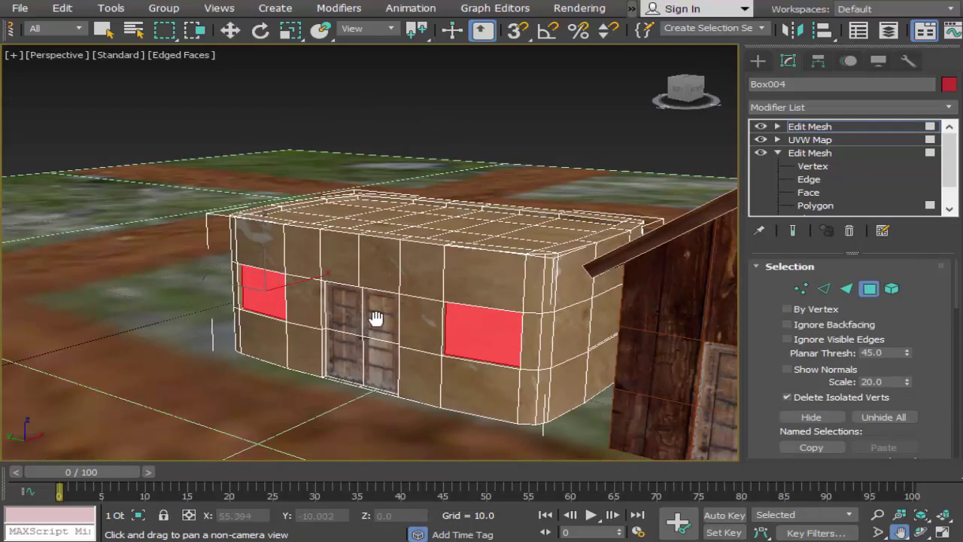
click(103, 30)
ctrl+click(597, 323)
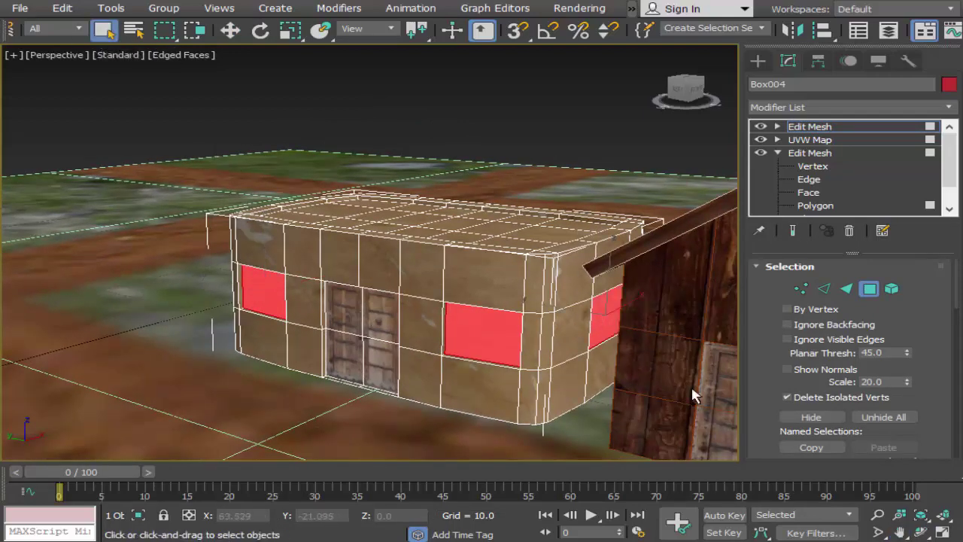
click(922, 532)
mouse_move(415, 288)
mouse_down()
mouse_move(489, 289)
mouse_move(338, 293)
mouse_up()
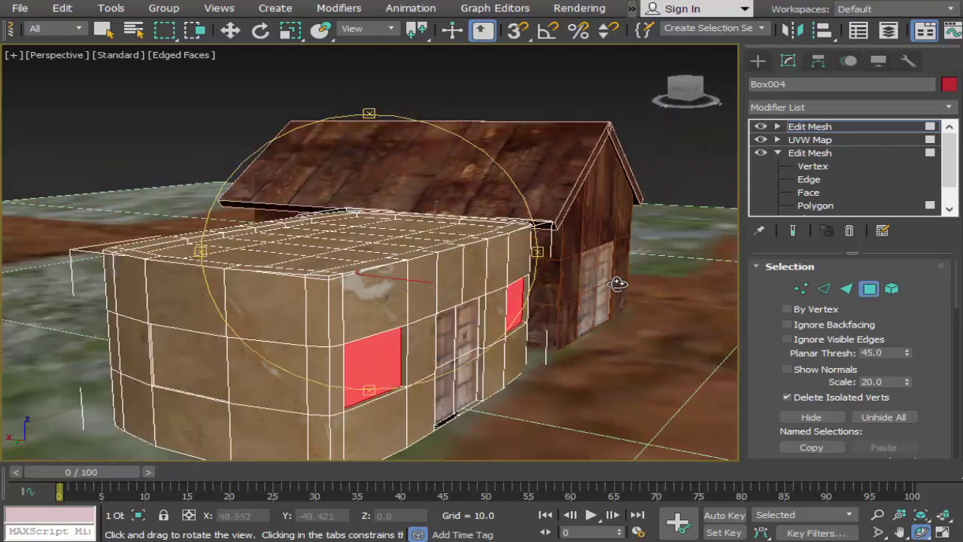
click(103, 30)
ctrl+click(220, 371)
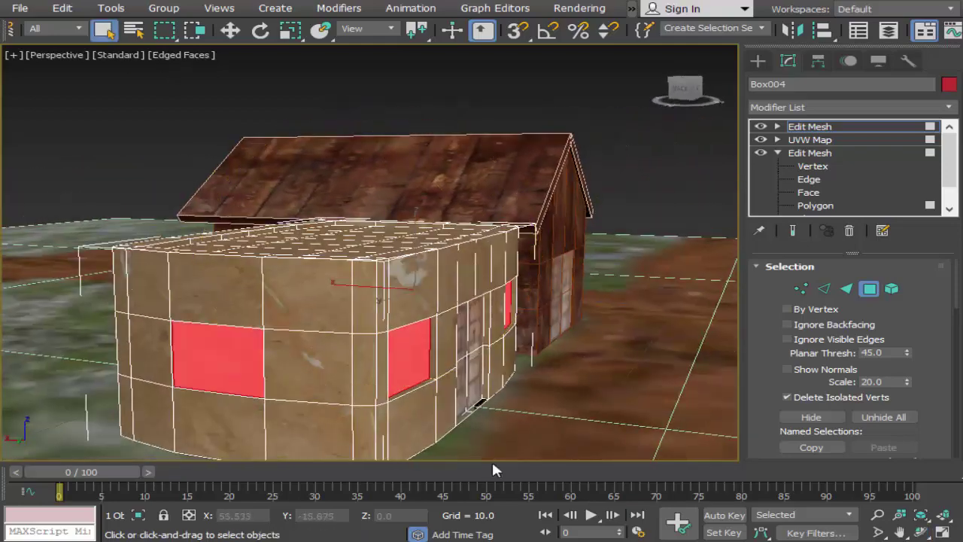
click(921, 532)
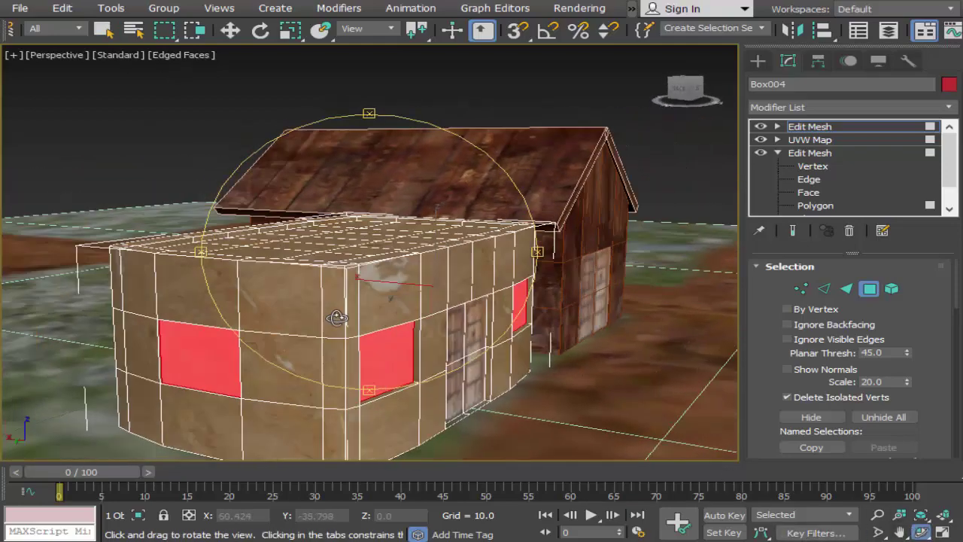
drag(391, 325, 262, 318)
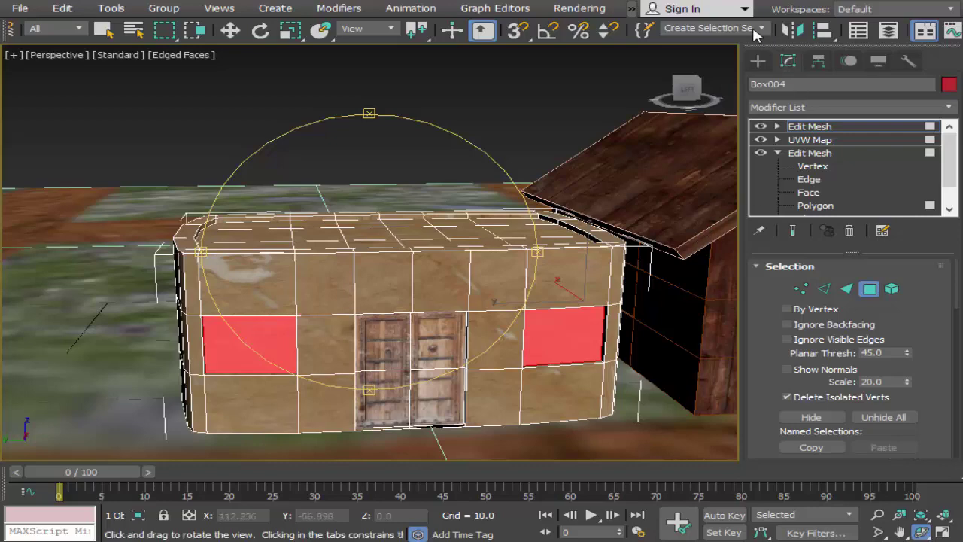
scroll(753, 28, down, 3)
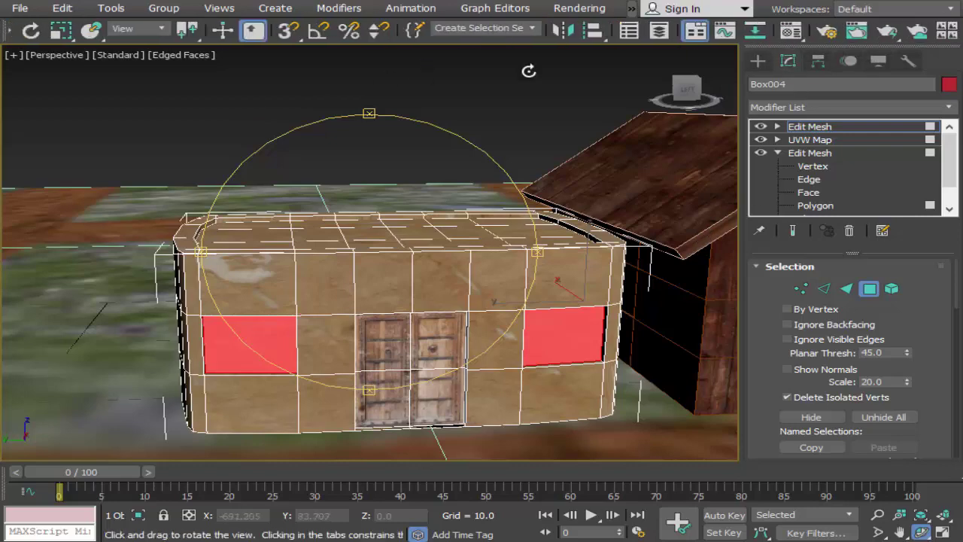
Assign the window material to the selected panels and show its texture in the viewport.
click(790, 32)
click(165, 64)
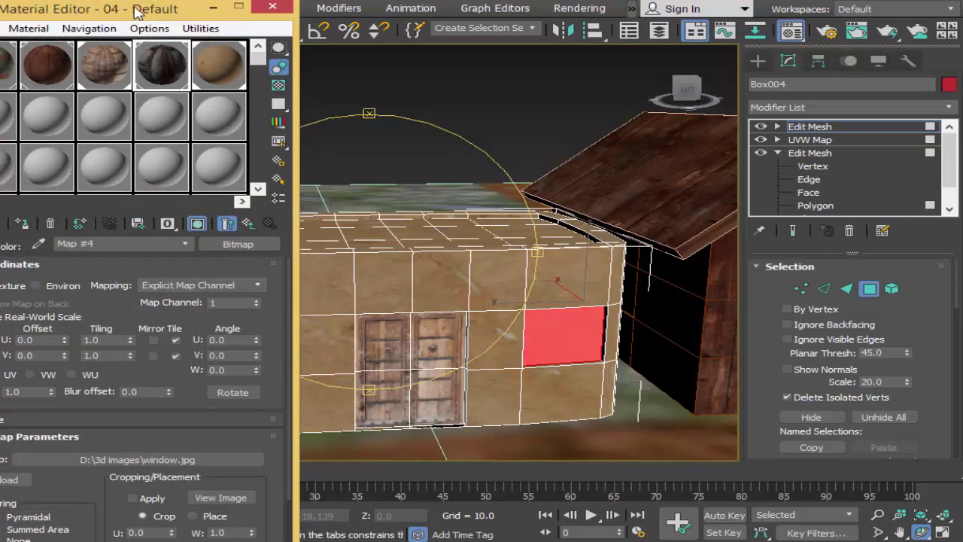
drag(138, 10, 261, 0)
click(147, 209)
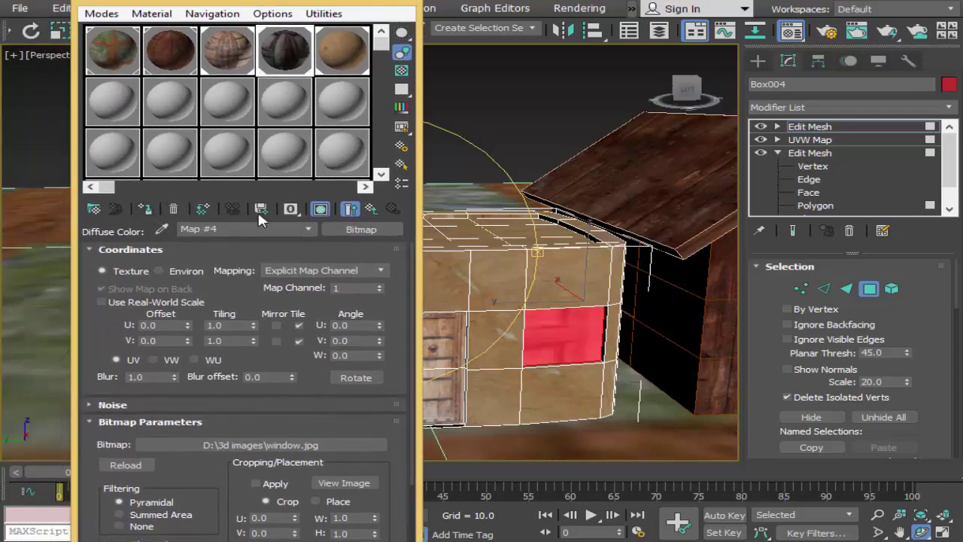
click(320, 209)
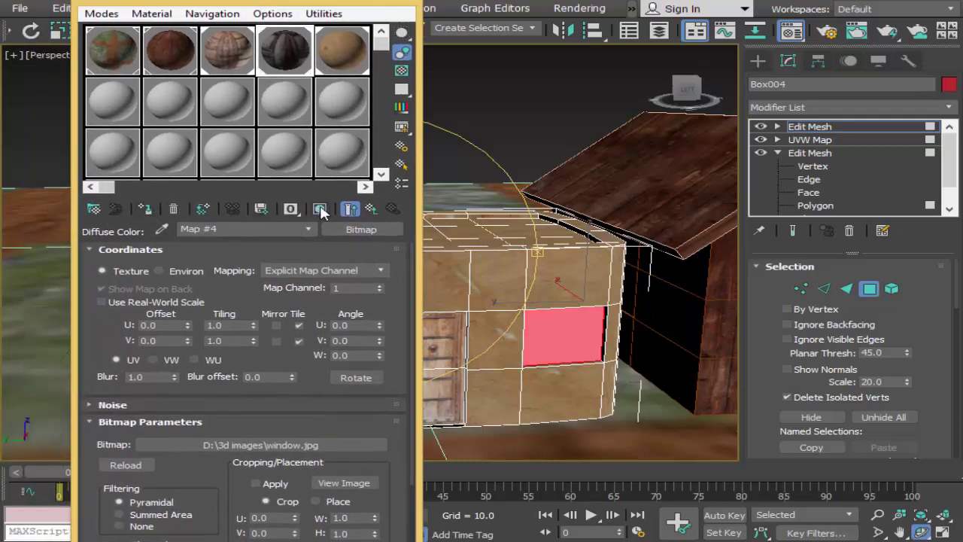
click(406, 3)
Add a UVW Map modifier with Box mapping to the house box.
click(867, 106)
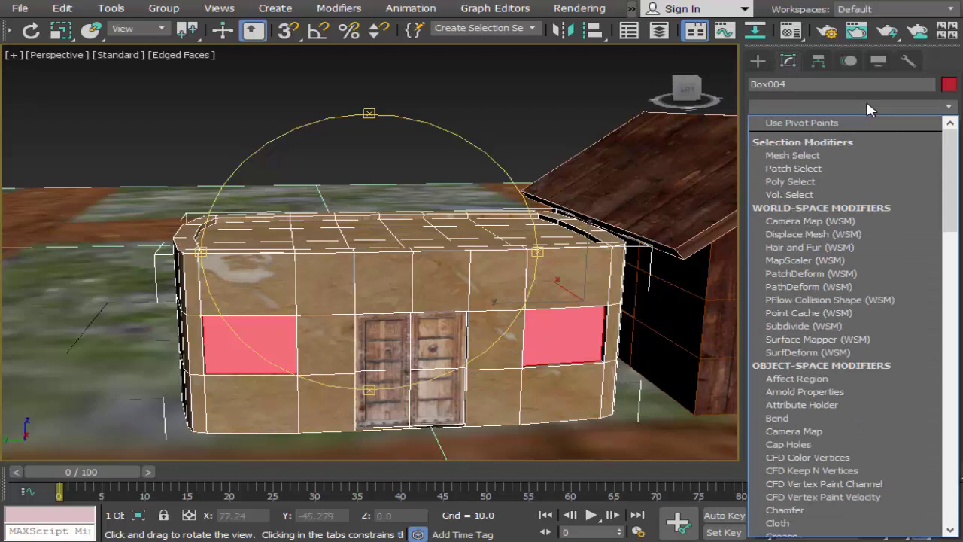
scroll(862, 178, down, 15)
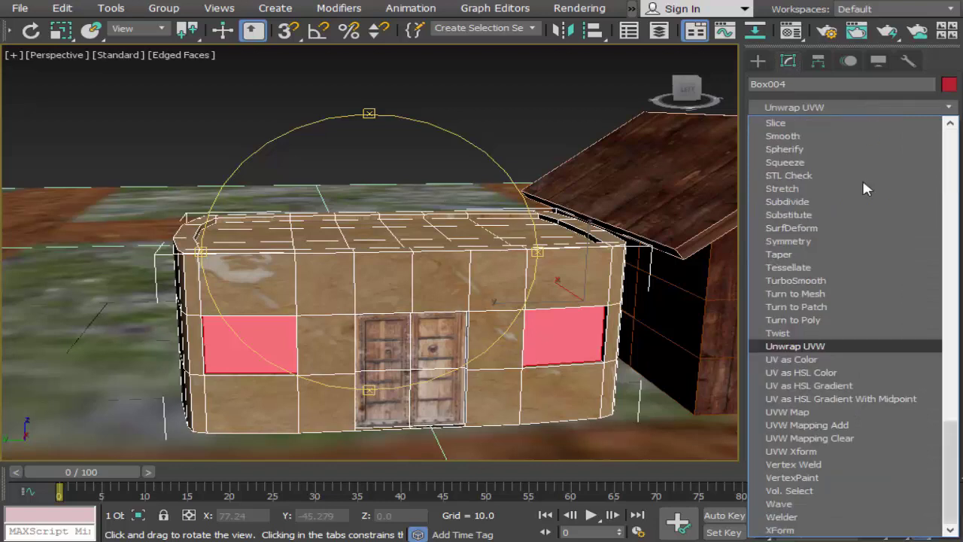
click(819, 418)
click(831, 355)
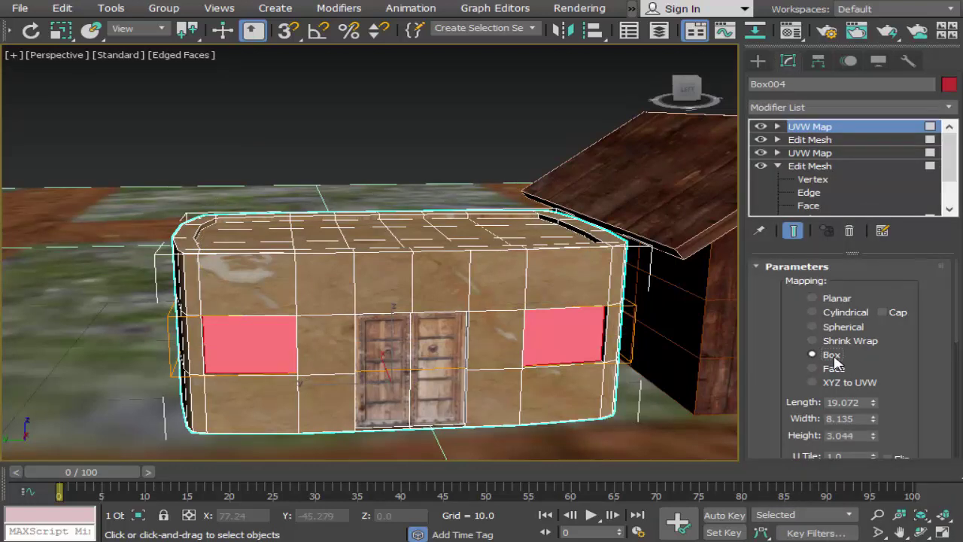
click(900, 532)
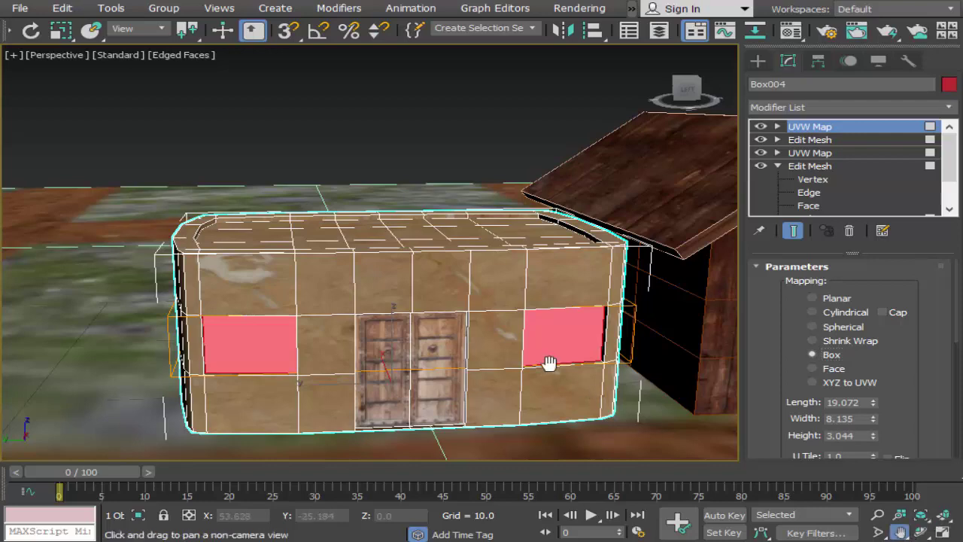
scroll(549, 361, up, 5)
drag(548, 366, 572, 366)
scroll(572, 366, down, 5)
scroll(607, 370, down, 3)
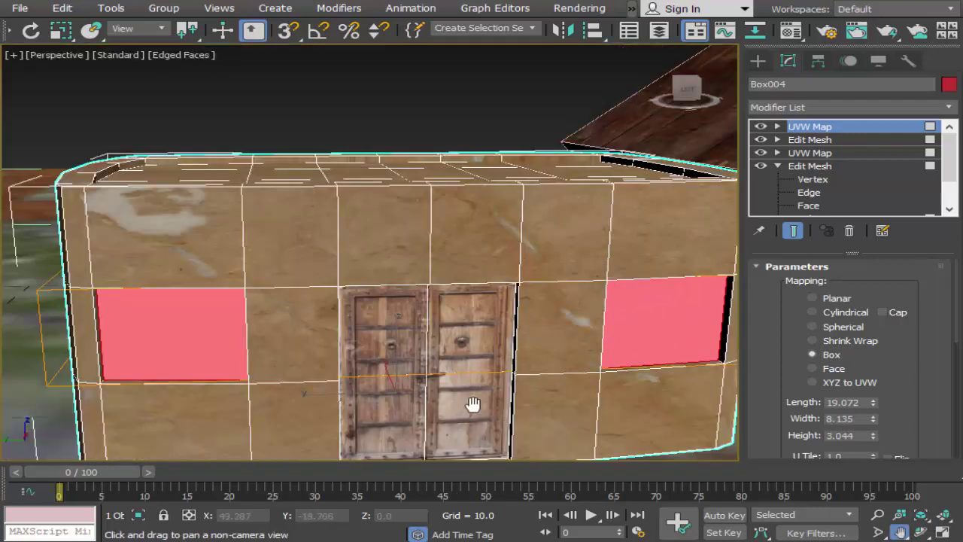
drag(473, 400, 544, 381)
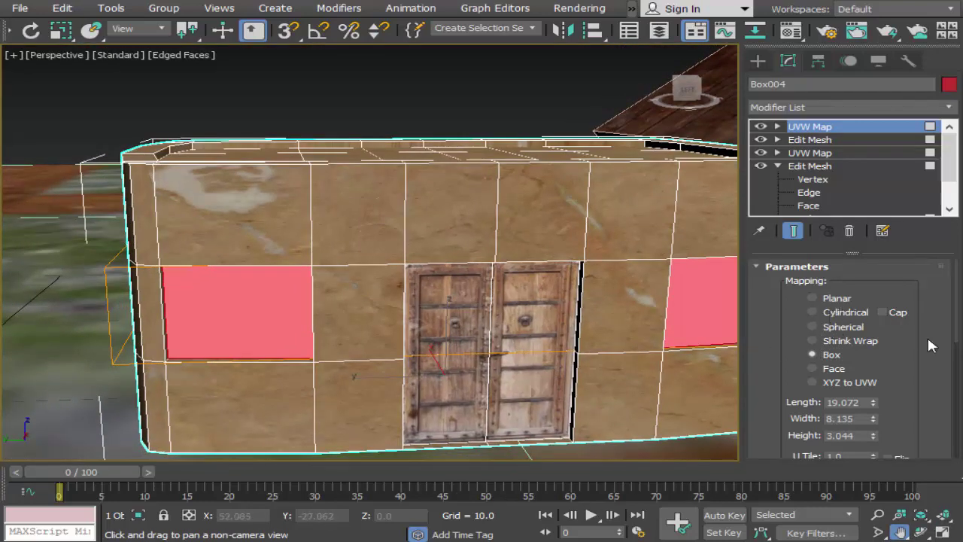
Compare planar, cylindrical, spherical and shrink-wrap mapping, settling back on Box.
click(832, 316)
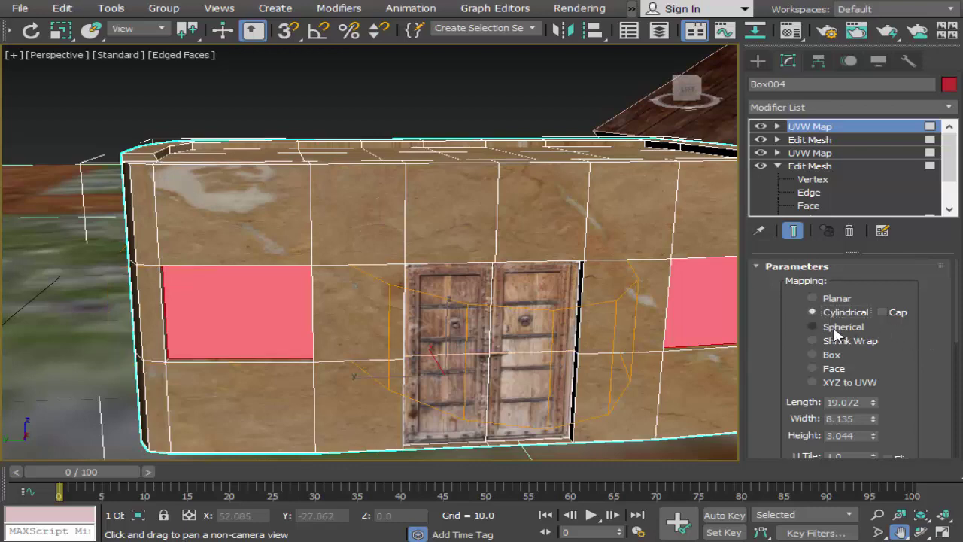
click(832, 329)
click(832, 343)
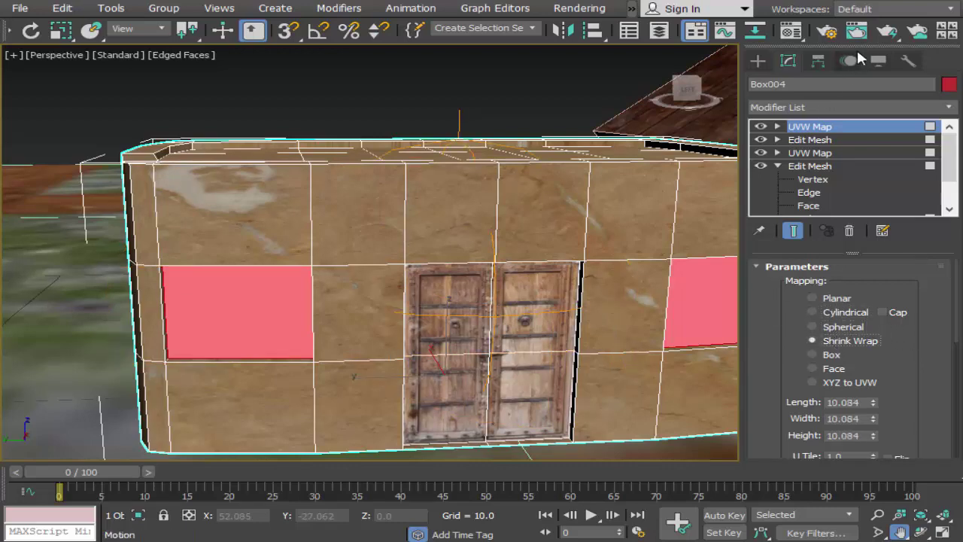
click(782, 34)
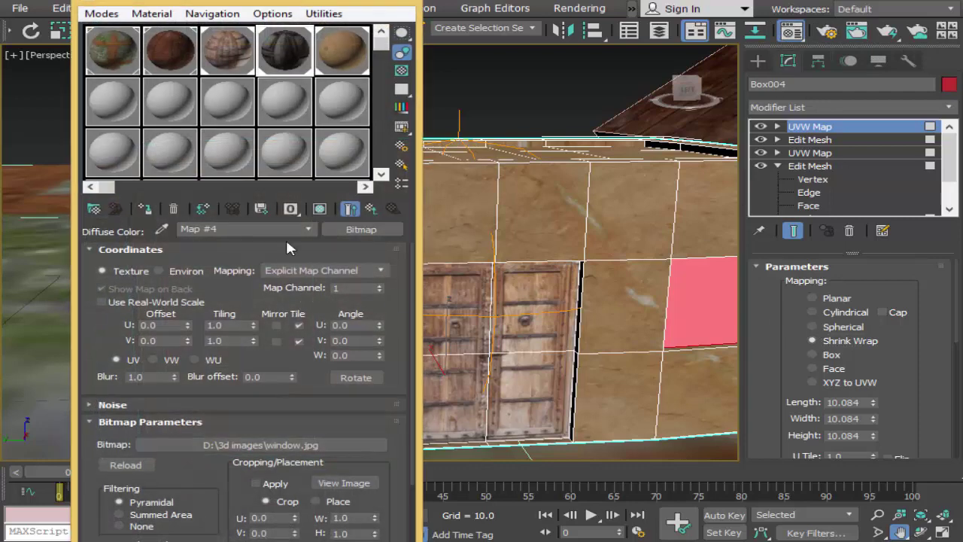
click(320, 209)
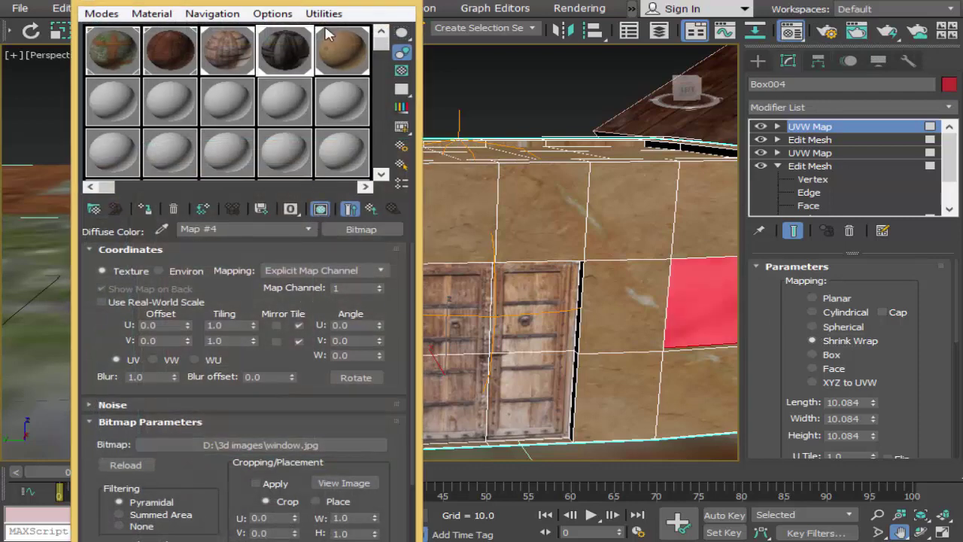
click(405, 6)
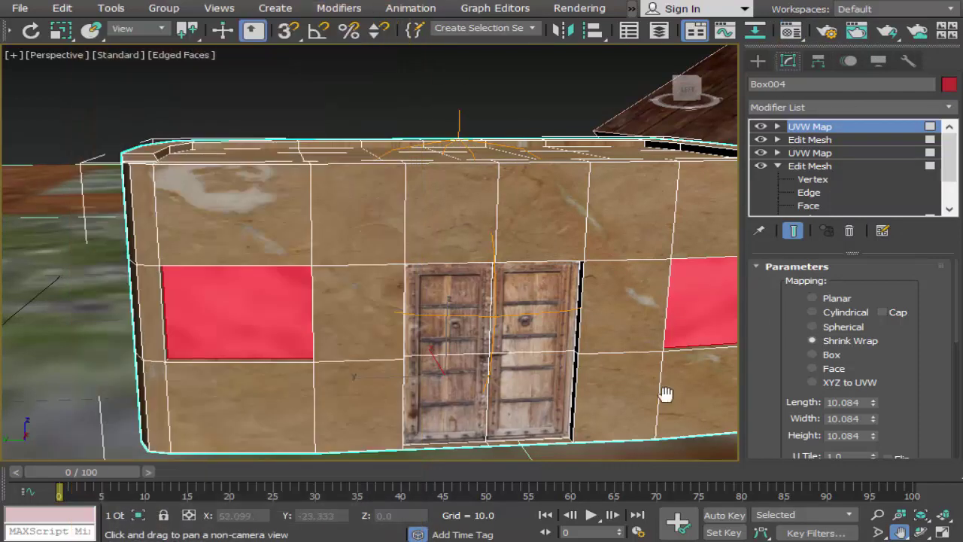
click(830, 357)
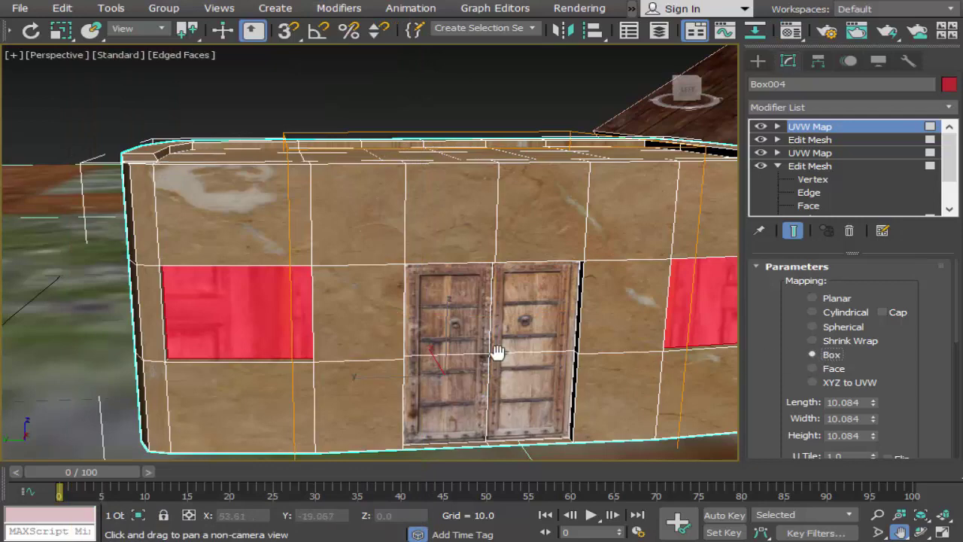
drag(497, 351, 369, 349)
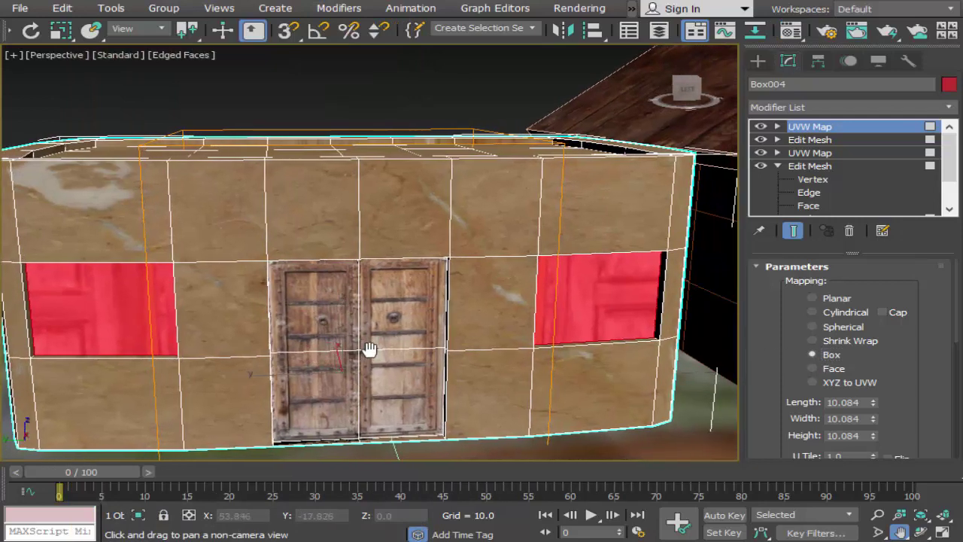
click(831, 301)
click(830, 312)
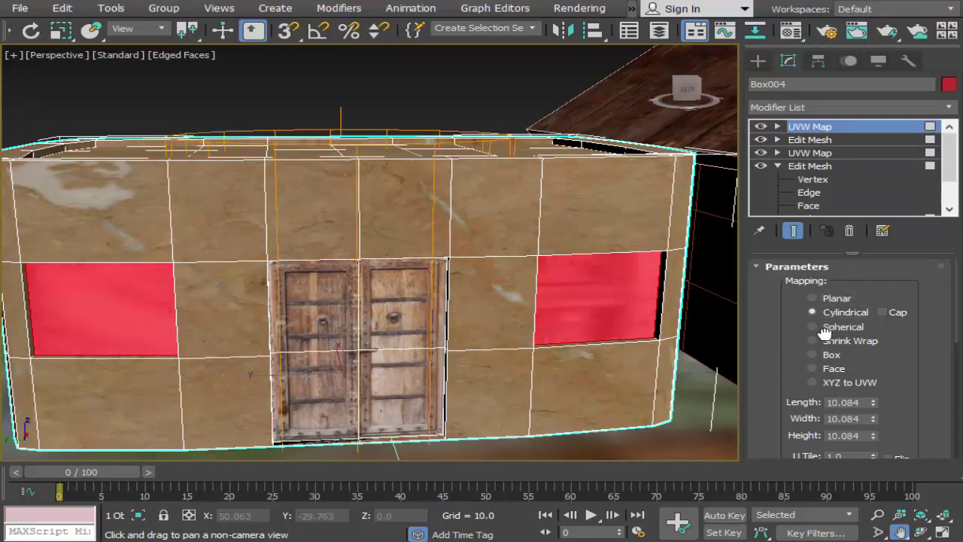
click(831, 328)
click(831, 341)
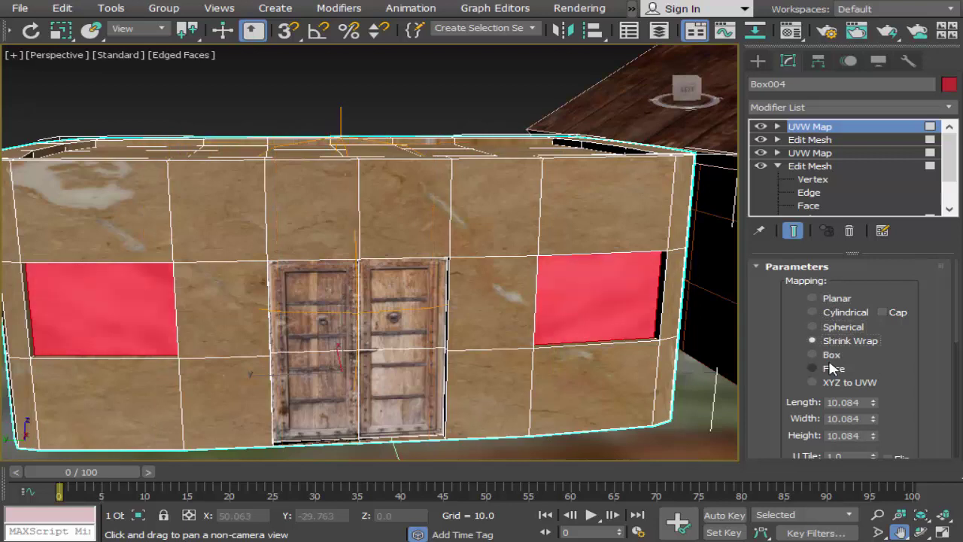
click(832, 357)
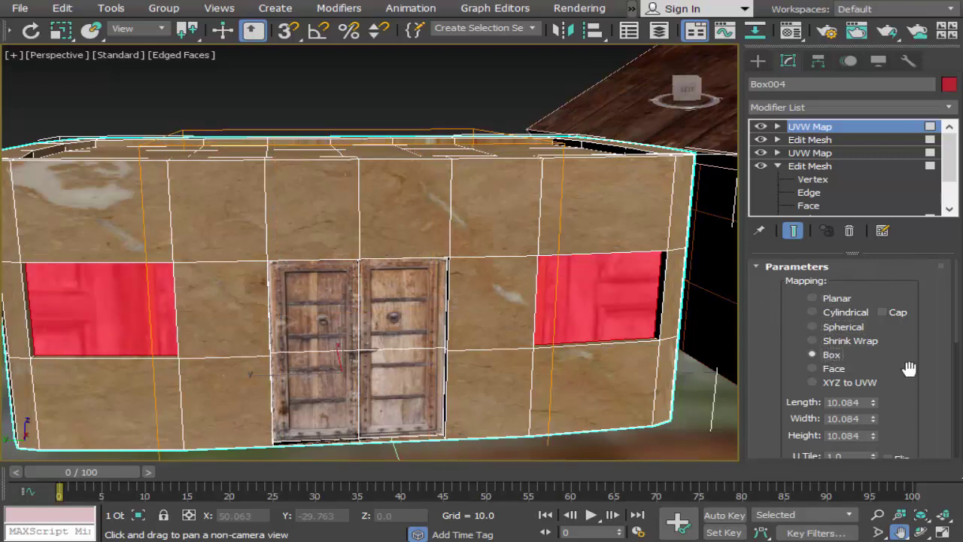
Resize the box mapping to Length 6.262 and Width 8.874.
drag(907, 366, 920, 276)
drag(873, 314, 872, 386)
mouse_move(872, 334)
mouse_down()
mouse_move(875, 348)
mouse_move(876, 323)
mouse_up()
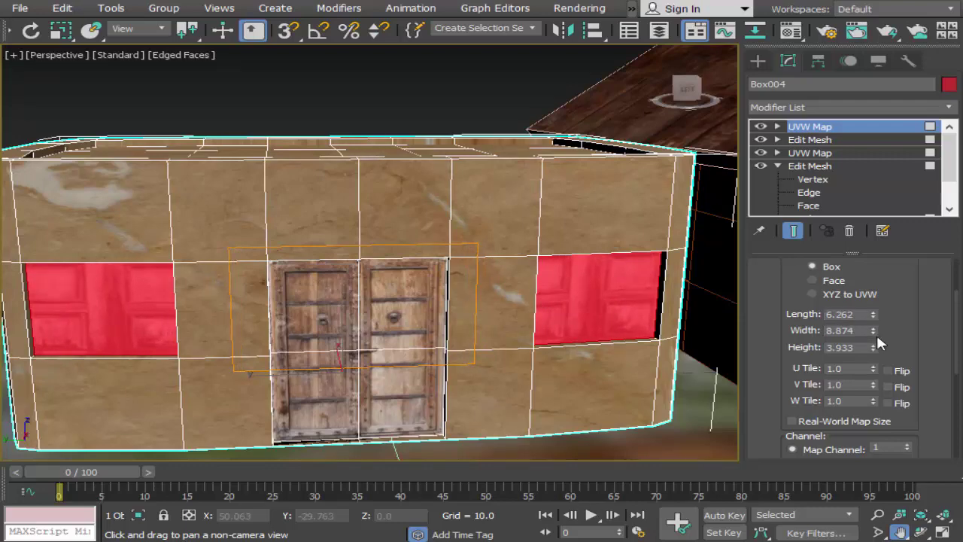
click(921, 531)
scroll(621, 397, down, 3)
scroll(620, 394, down, 2)
drag(536, 380, 549, 362)
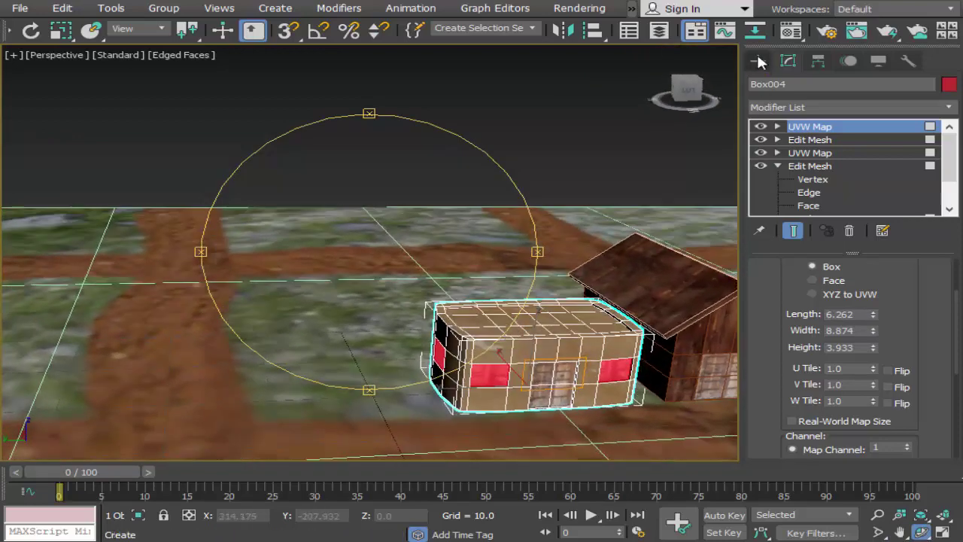
Choose the Cylinder primitive, switch to four viewports, and start a cylinder in the Left view.
click(758, 60)
click(810, 189)
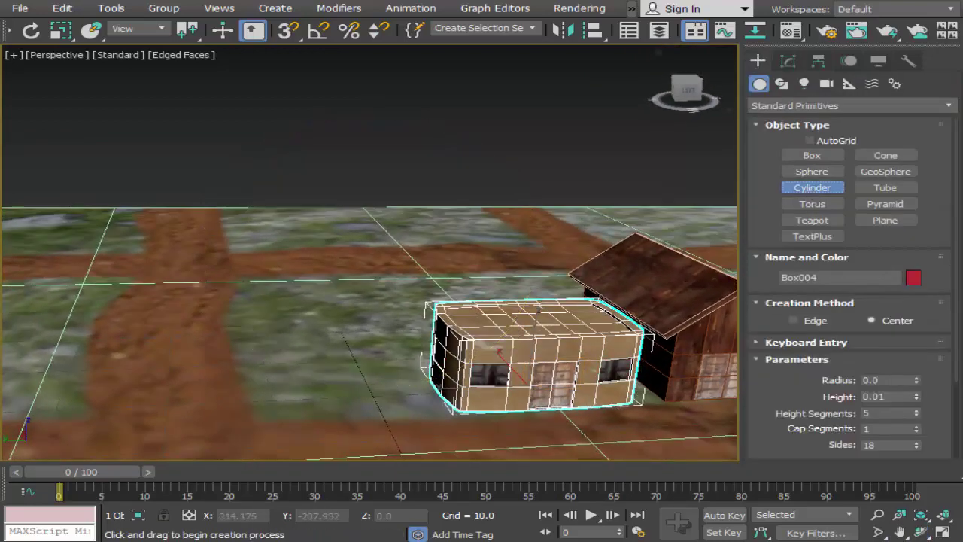
click(943, 531)
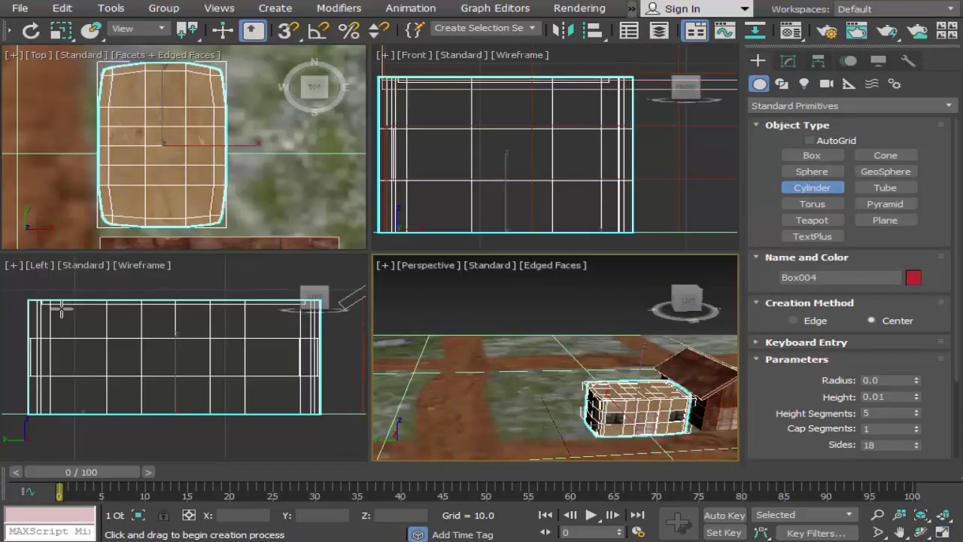
drag(61, 309, 63, 310)
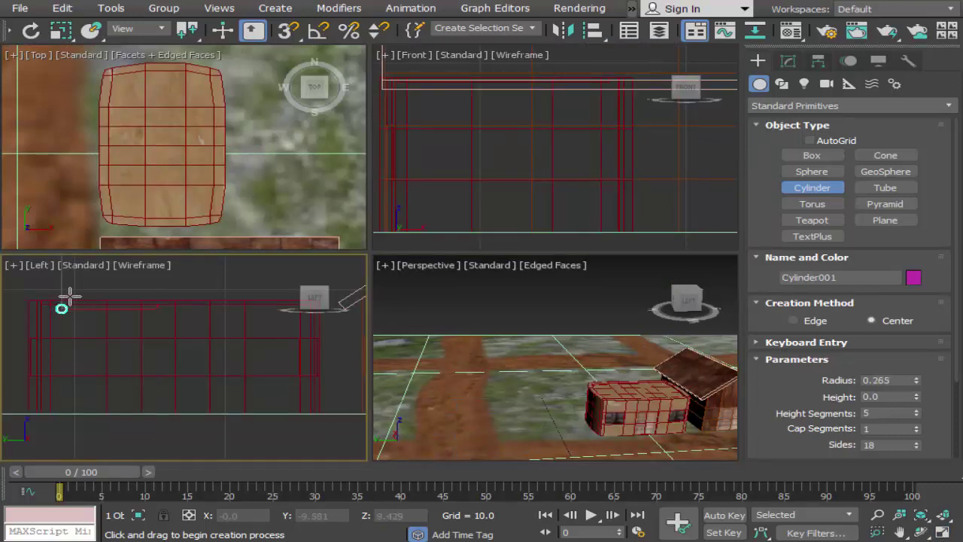
click(69, 143)
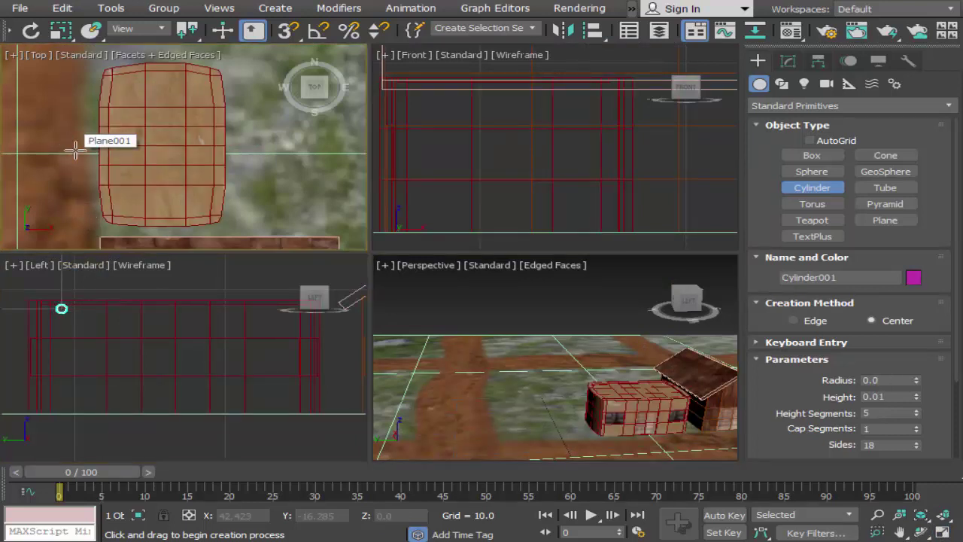
Center the house in the Perspective view and select the house box.
click(899, 531)
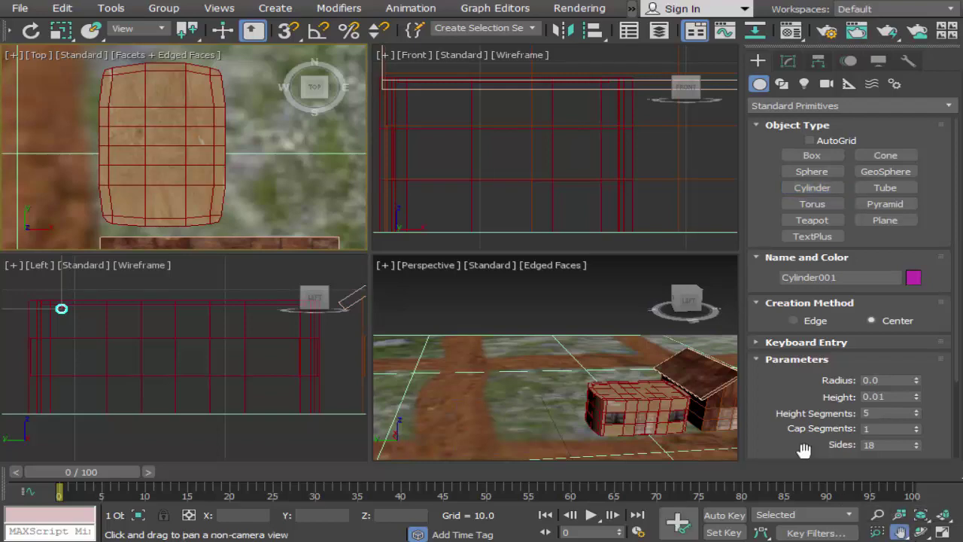
drag(700, 375, 474, 367)
scroll(481, 367, down, 4)
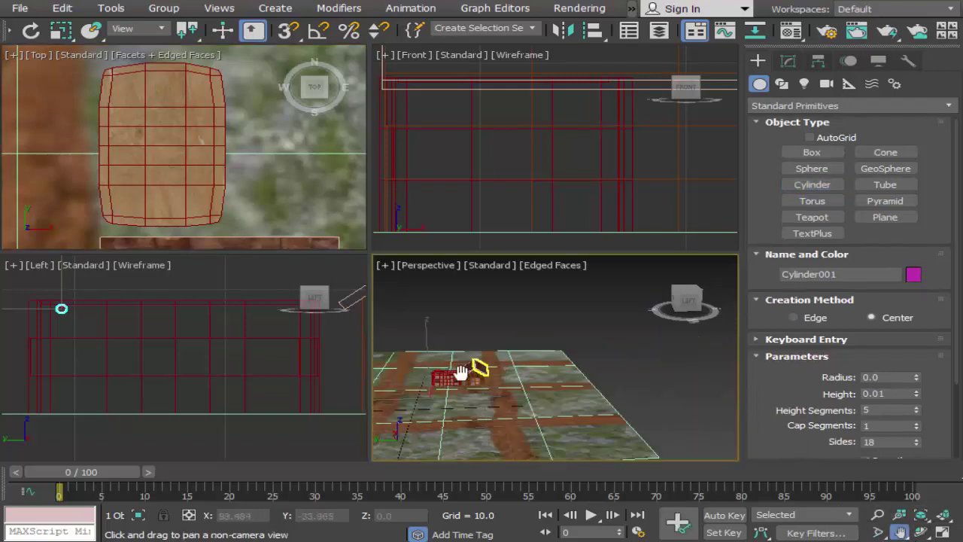
scroll(541, 367, down, 3)
scroll(572, 368, down, 1)
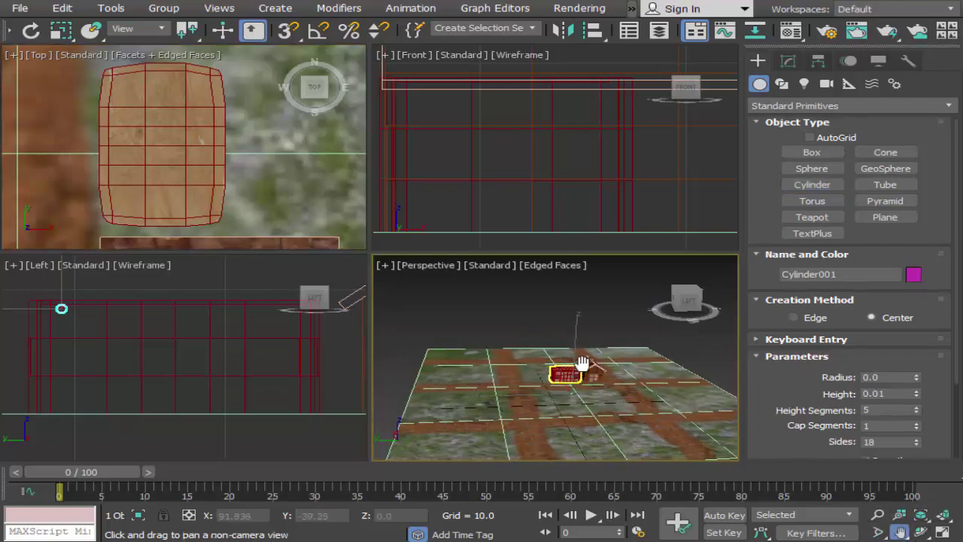
click(577, 369)
Draw a thin cylinder (radius 0.4, height 19.54) in the Left view and maximize the view.
click(814, 186)
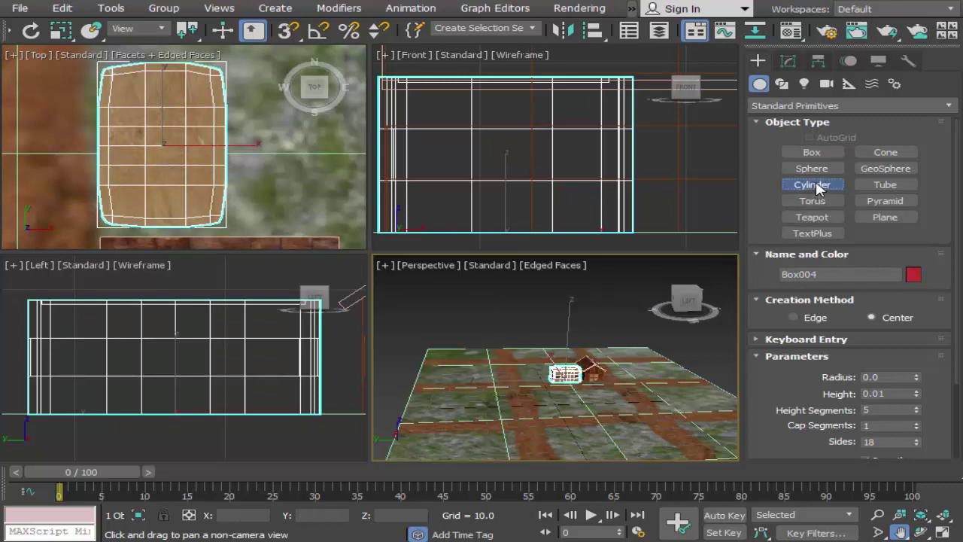
drag(60, 308, 63, 311)
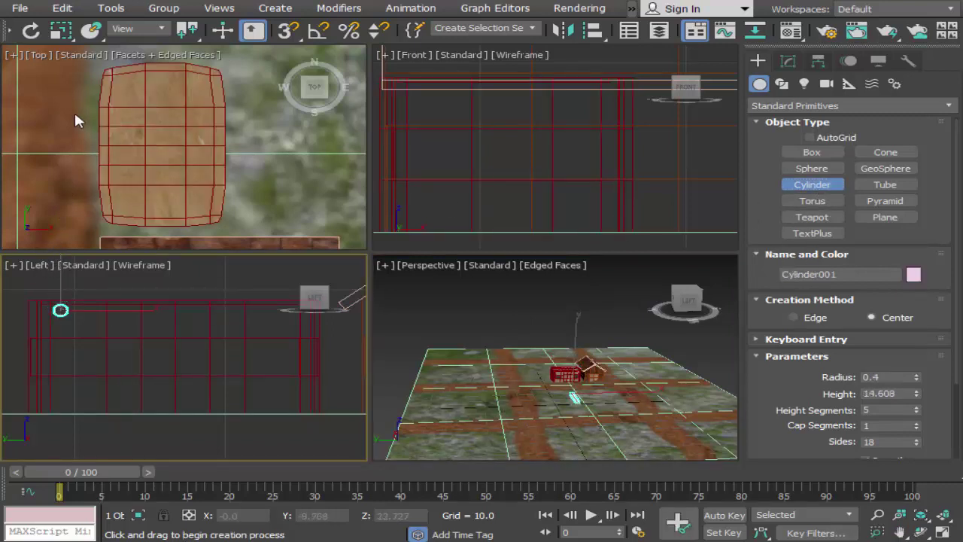
mouse_move(314, 298)
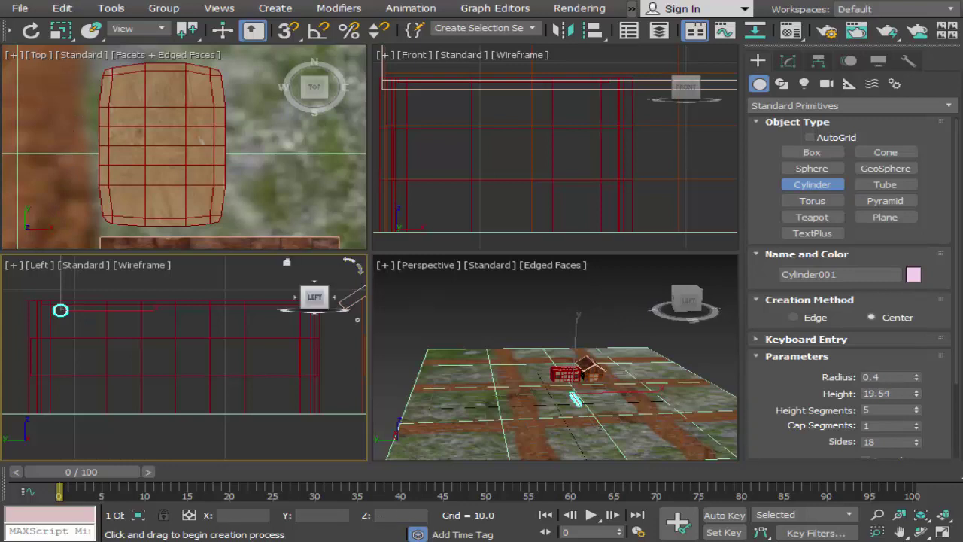
click(899, 532)
click(486, 195)
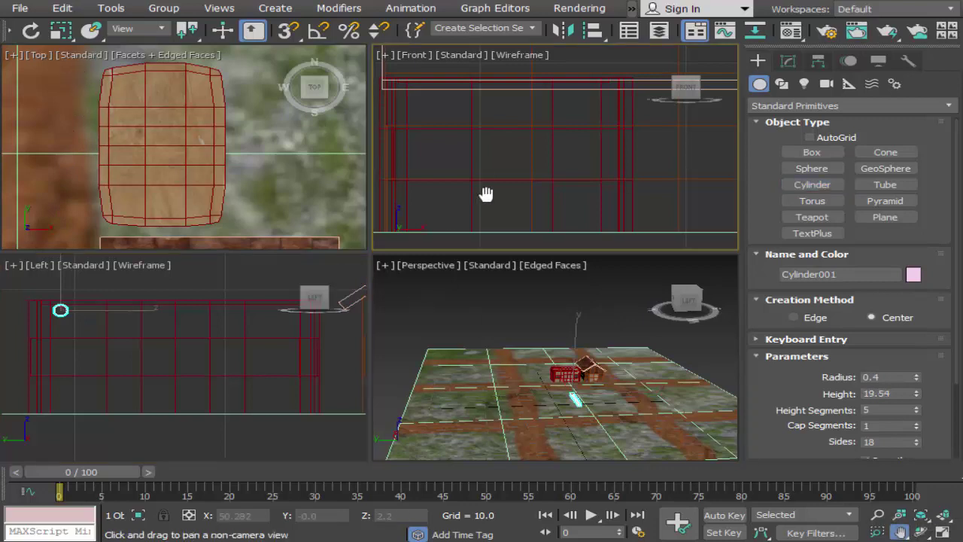
click(180, 176)
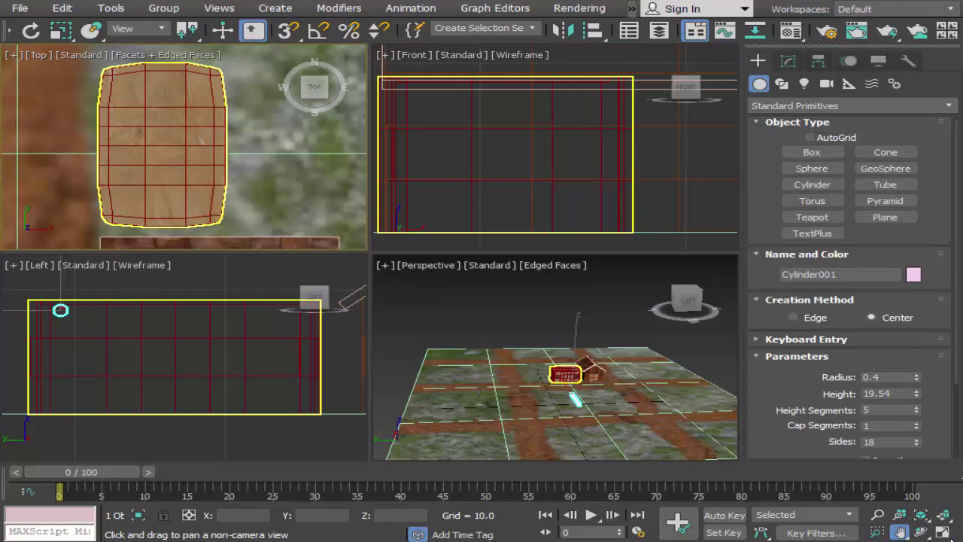
key(alt+w)
scroll(576, 366, down, 3)
Move the thin bar across the top of the building in the Top view.
mouse_move(423, 343)
mouse_down()
mouse_move(676, 331)
mouse_move(600, 331)
mouse_up()
drag(135, 38, 464, 38)
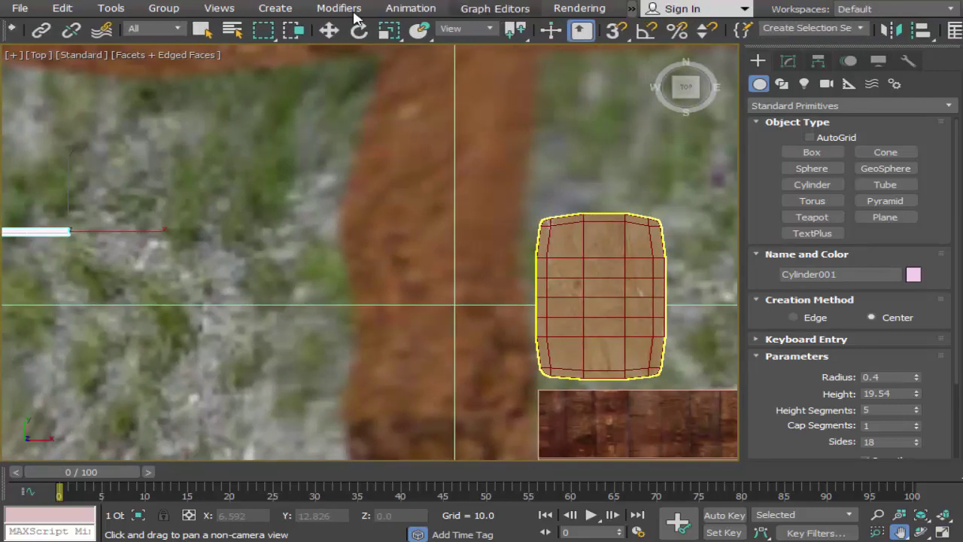
click(329, 30)
click(46, 231)
drag(102, 236, 742, 286)
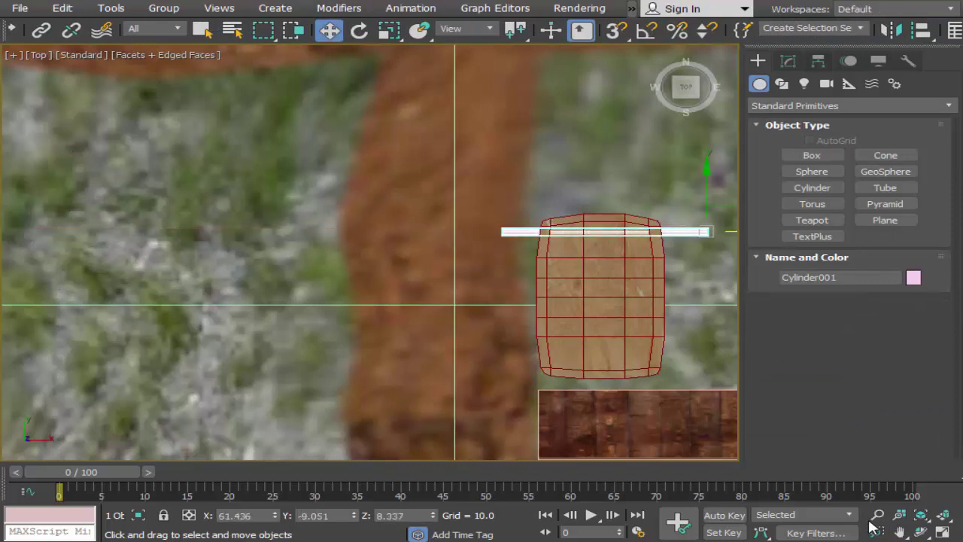
click(899, 532)
drag(662, 461, 666, 457)
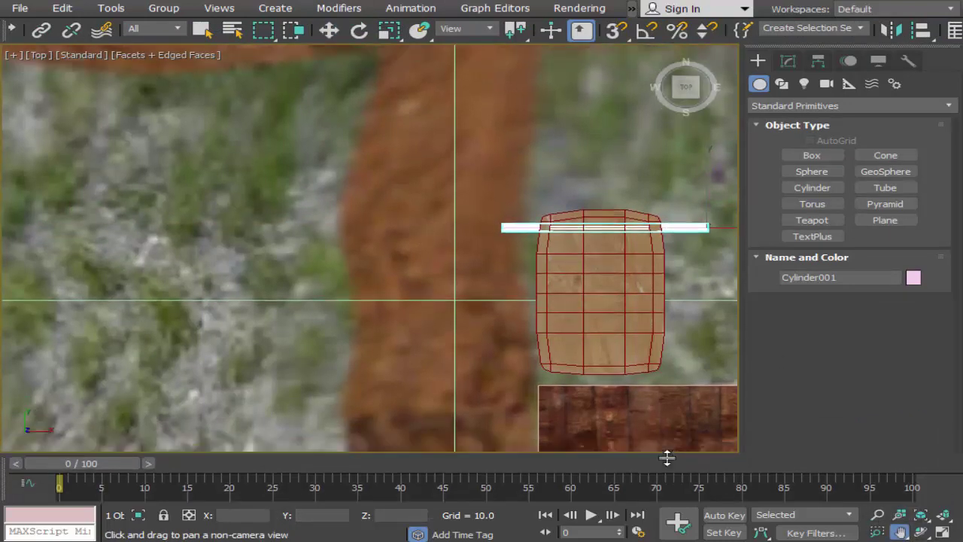
drag(645, 380, 596, 382)
scroll(474, 297, up, 2)
scroll(466, 297, up, 3)
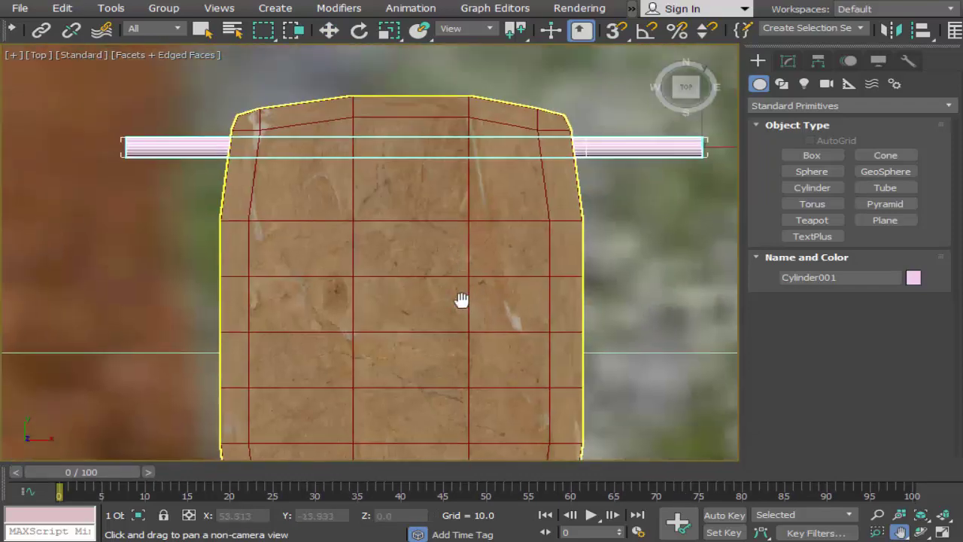
drag(461, 299, 456, 344)
Reduce the bar to radius 0.25 and height 13.736 and fine-tune its position.
click(788, 60)
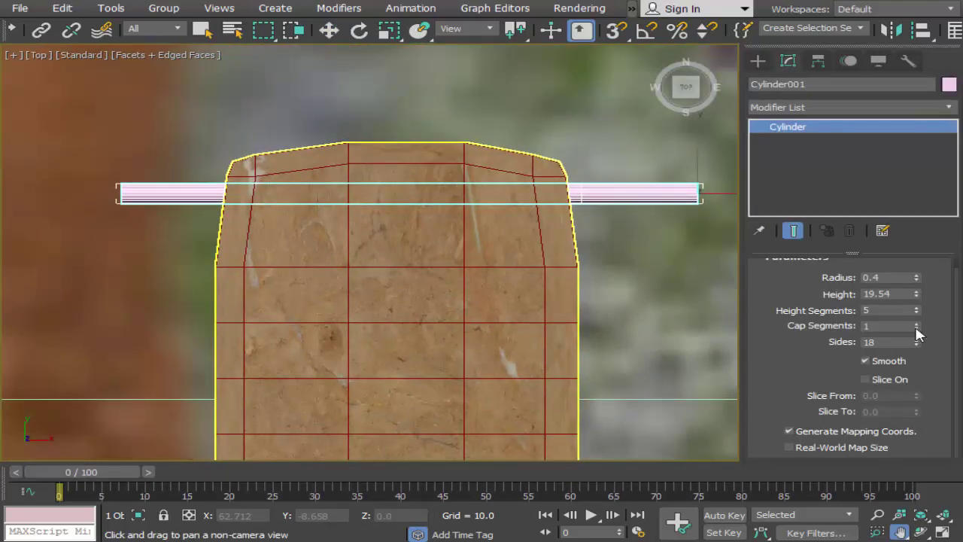
drag(916, 280, 917, 310)
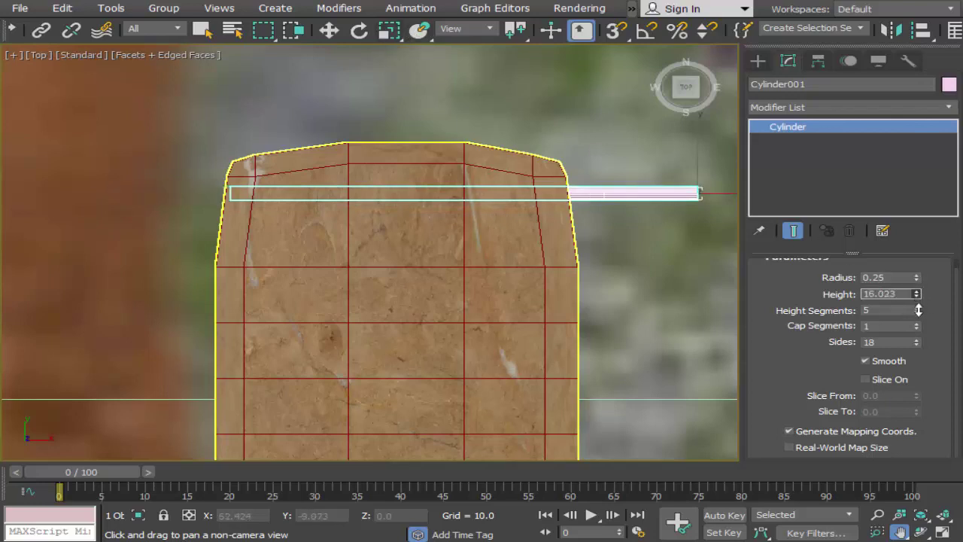
click(329, 30)
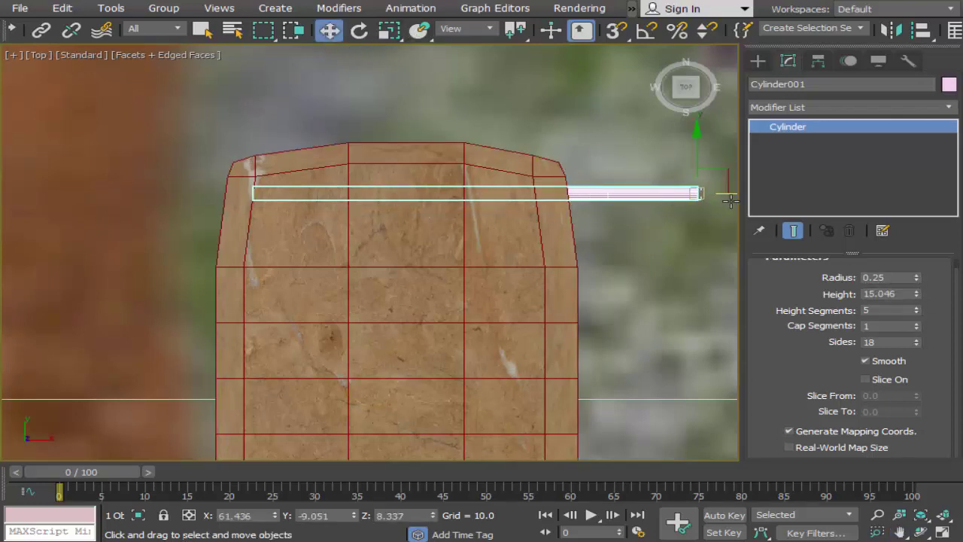
drag(728, 193, 650, 192)
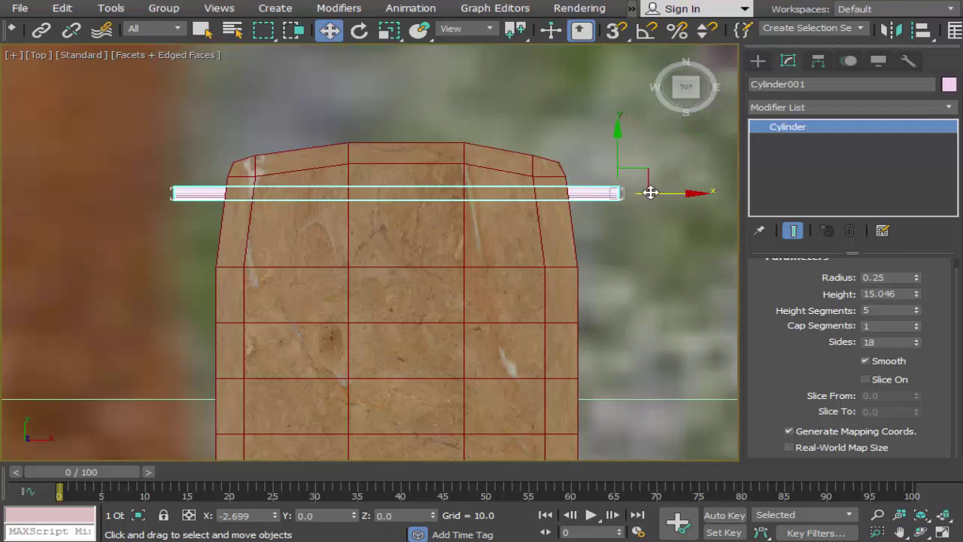
drag(615, 141, 618, 148)
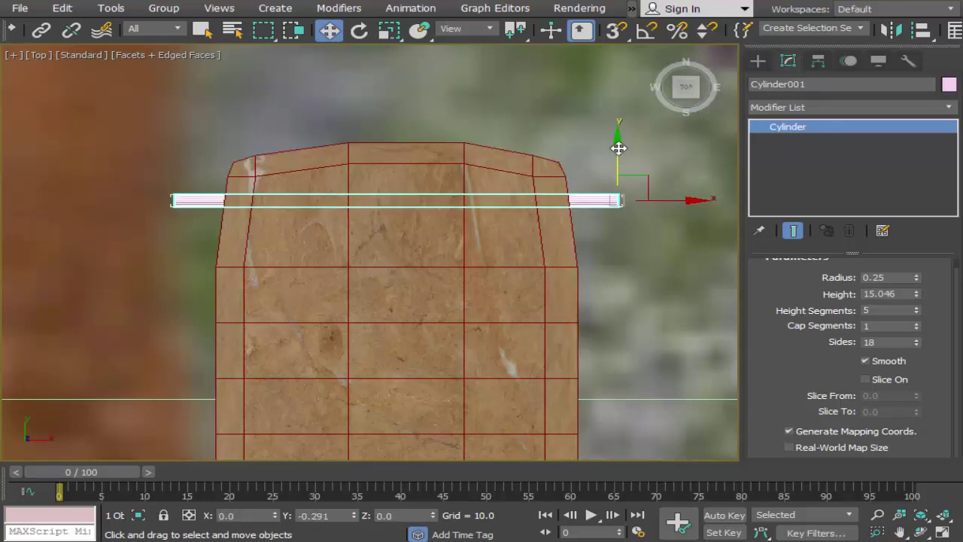
drag(918, 298, 921, 304)
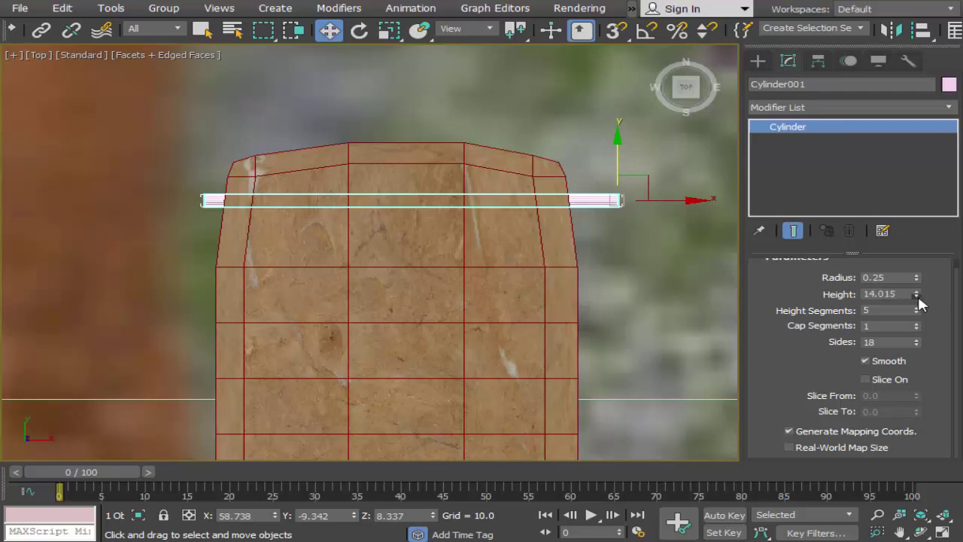
drag(664, 203, 643, 201)
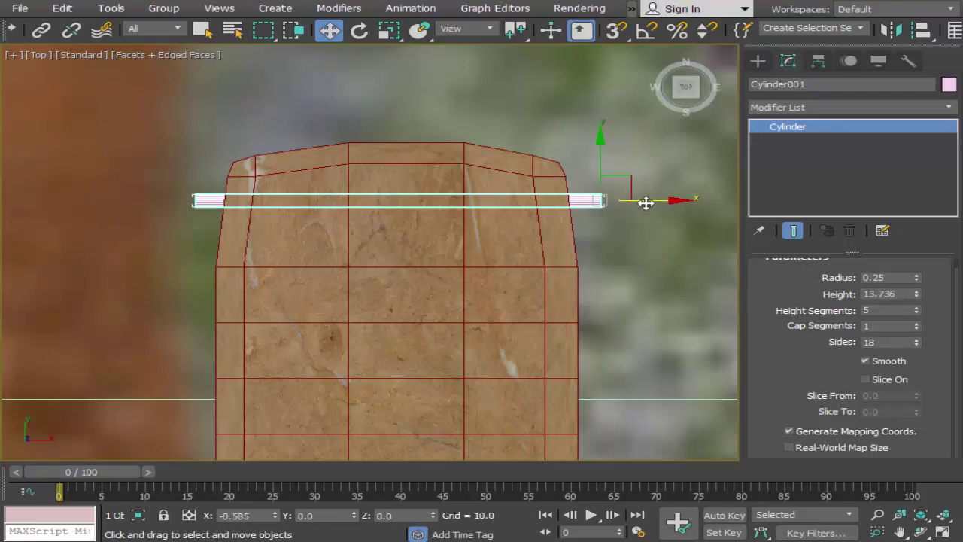
drag(779, 38, 572, 38)
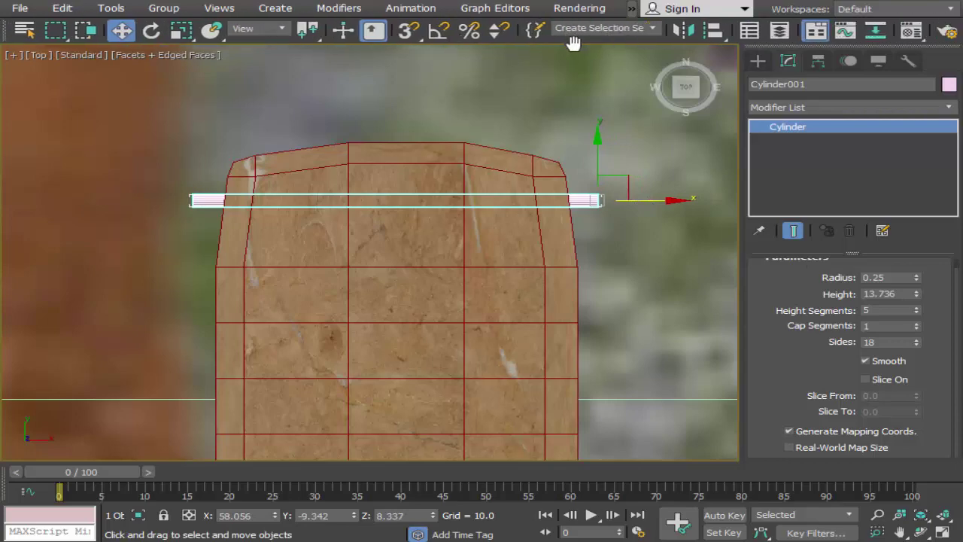
drag(632, 38, 511, 37)
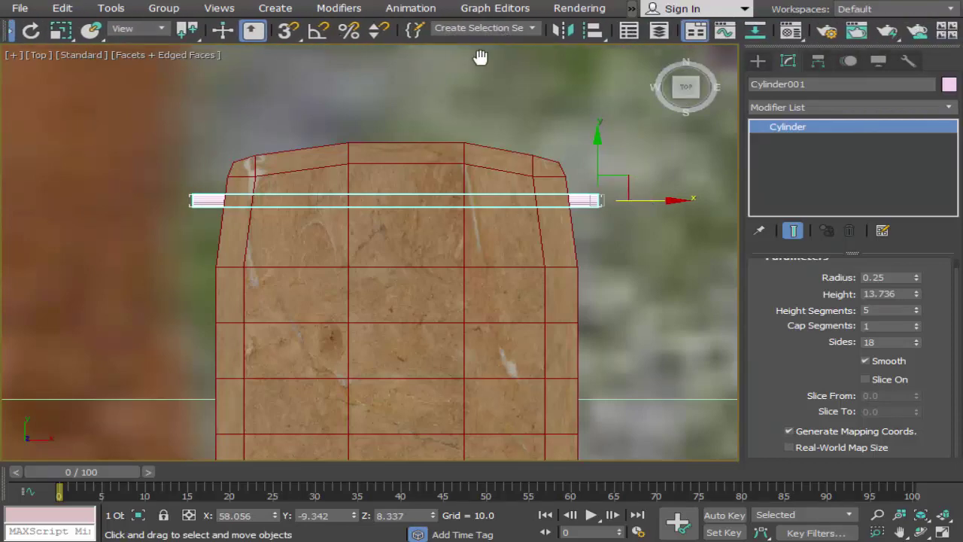
click(790, 30)
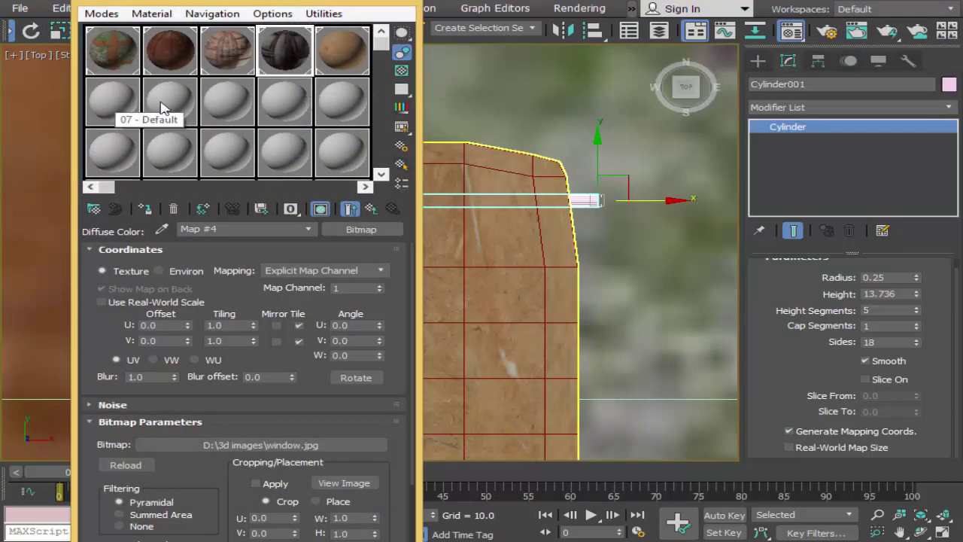
click(170, 56)
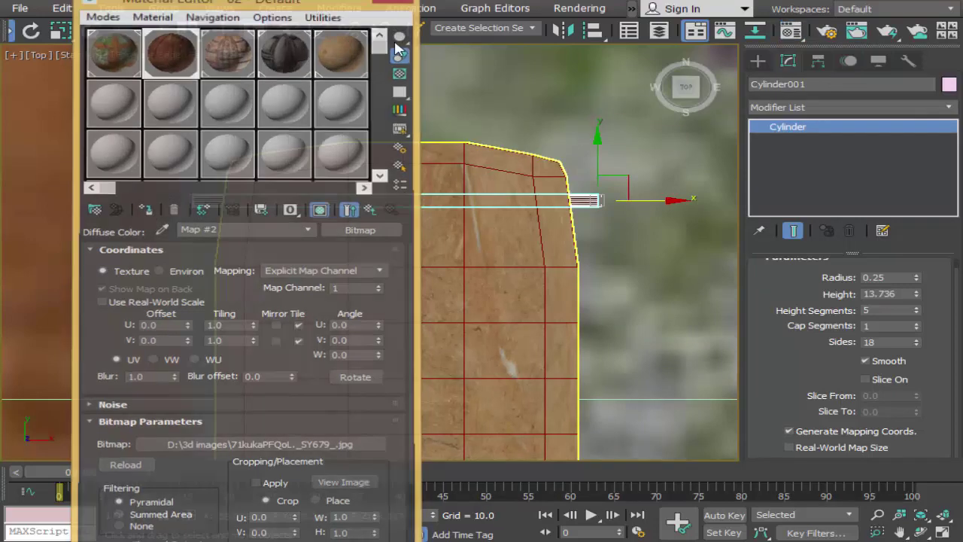
click(390, 6)
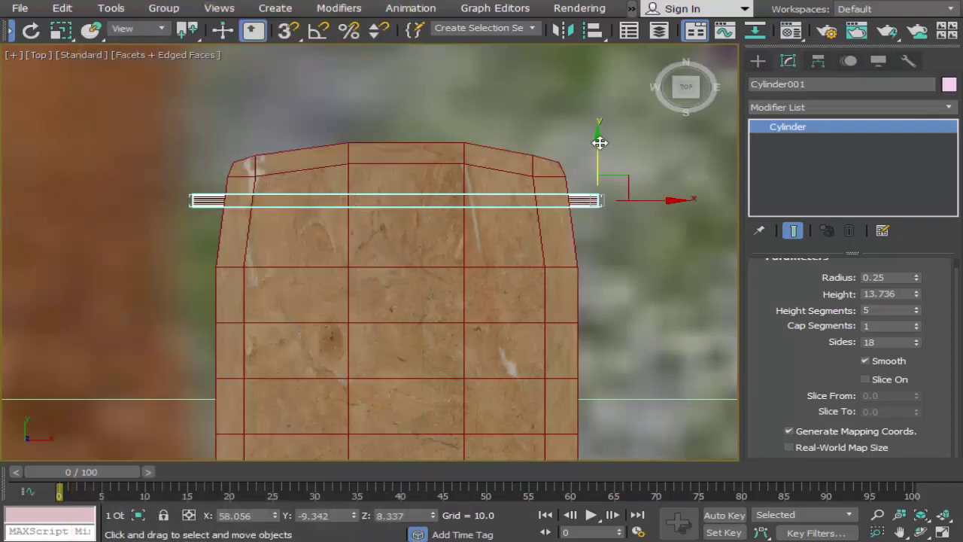
shift+drag(599, 141, 608, 201)
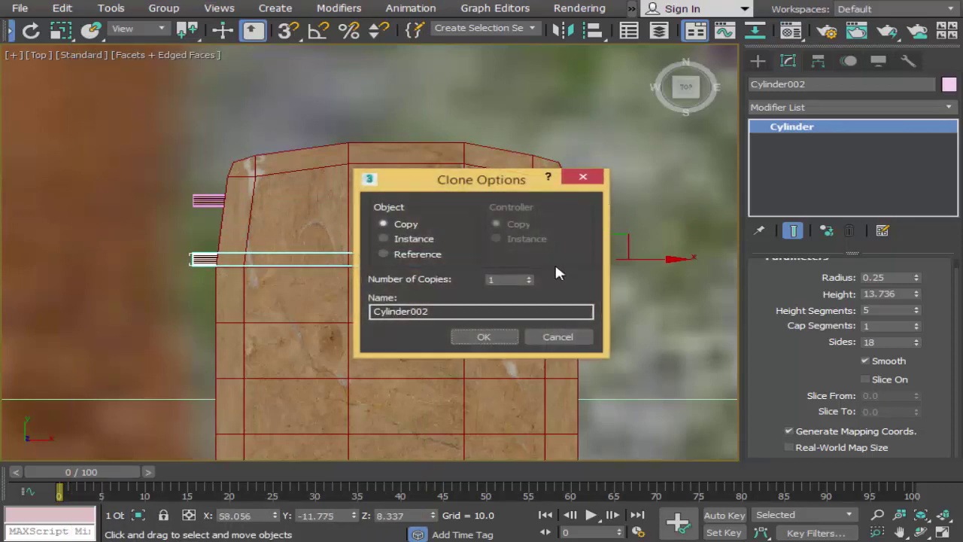
Clone the bar into six evenly spaced copies down the building, ending with Cylinder008.
double_click(528, 278)
click(459, 340)
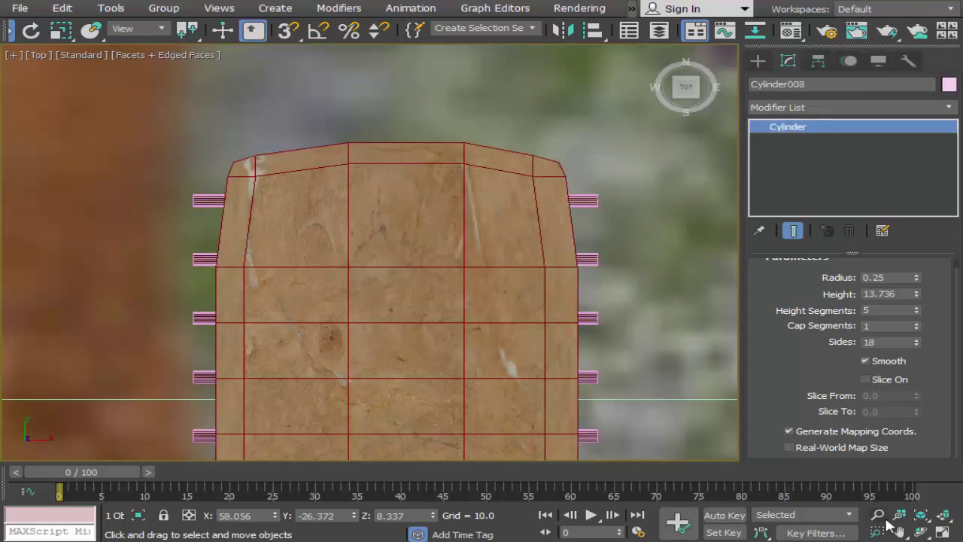
click(900, 531)
drag(673, 368, 658, 235)
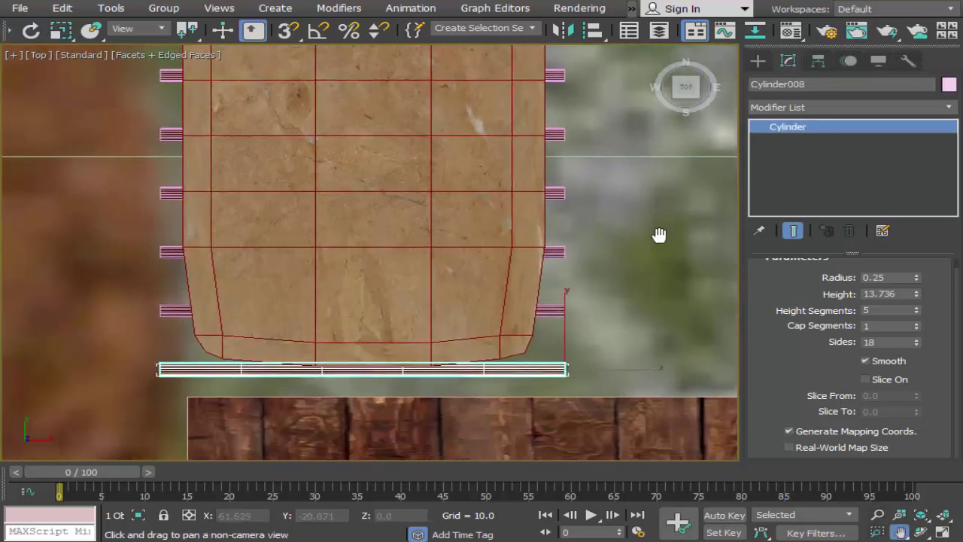
drag(143, 38, 422, 37)
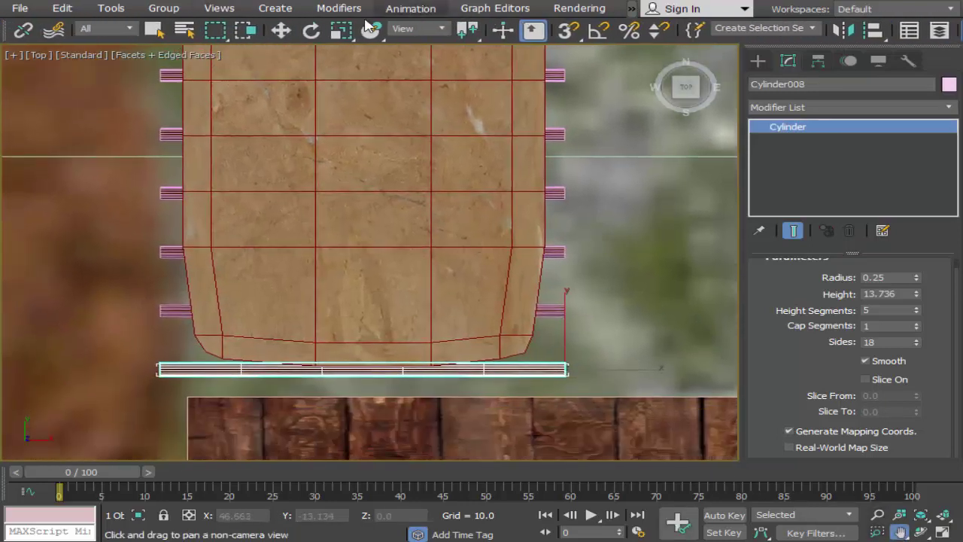
click(280, 29)
click(466, 369)
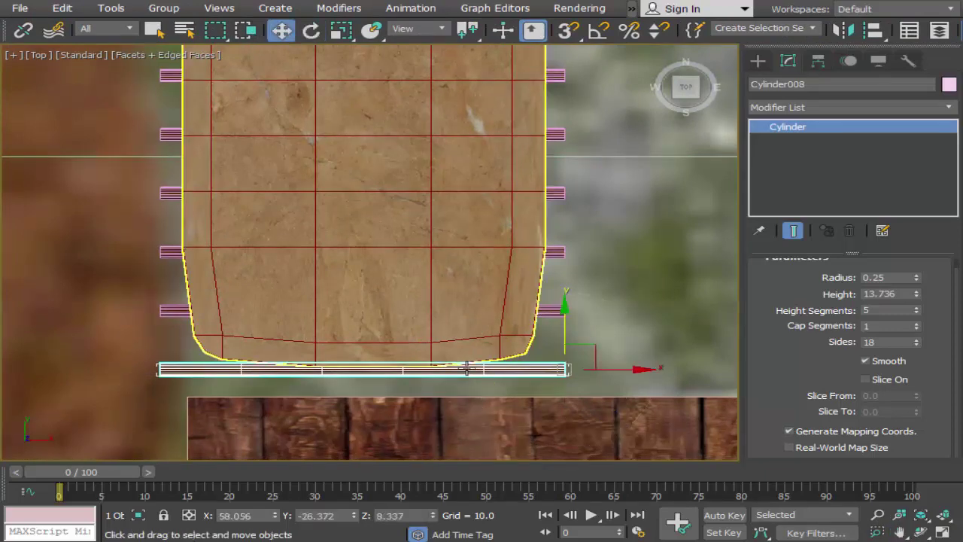
click(549, 379)
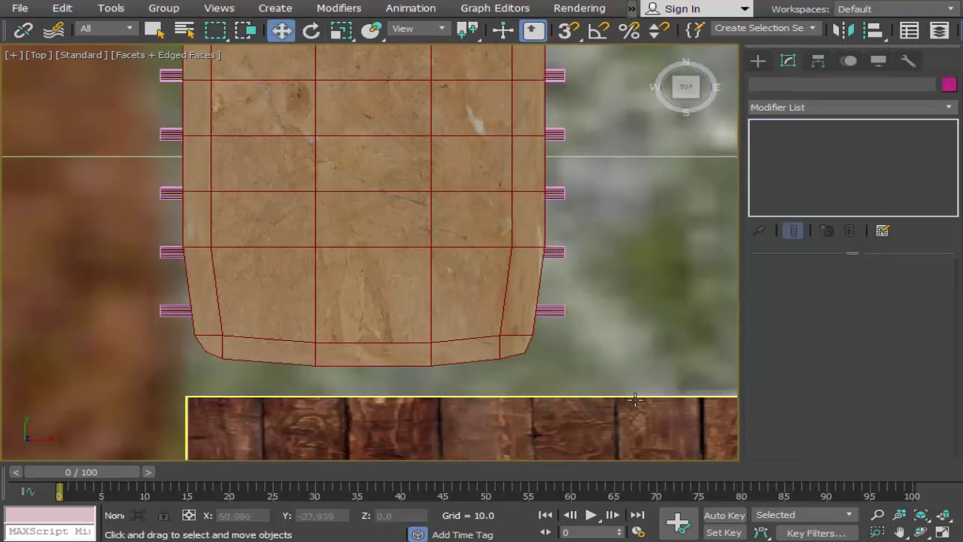
Center the building in the Top view and return to the four-viewport layout.
click(905, 535)
scroll(544, 313, down, 5)
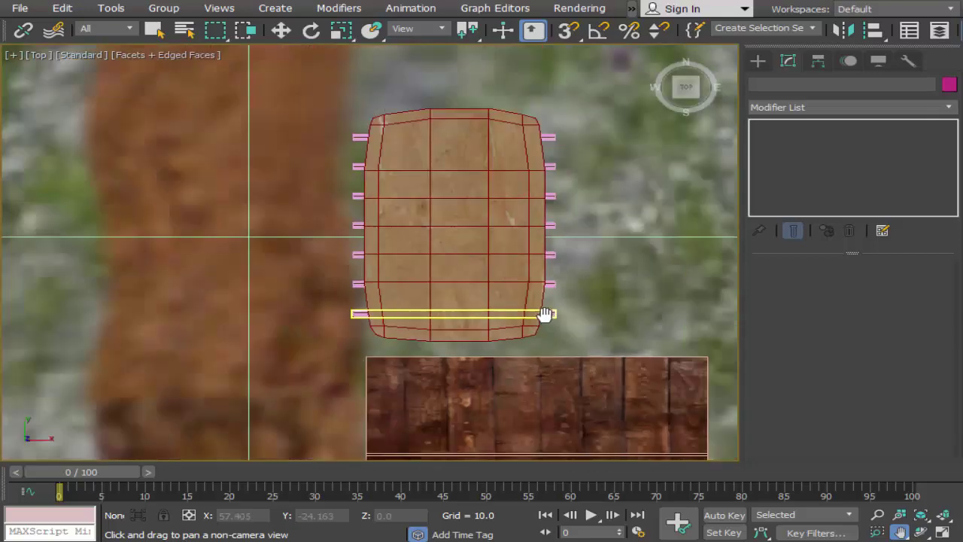
drag(544, 313, 552, 312)
click(942, 532)
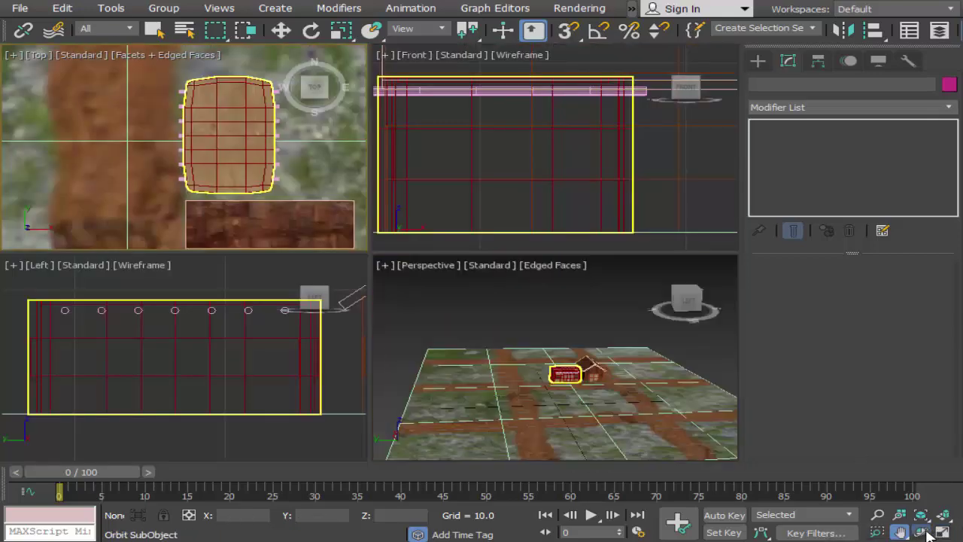
Maximize the Perspective view, then orbit and pan to face the building's front.
click(921, 532)
click(624, 428)
click(943, 532)
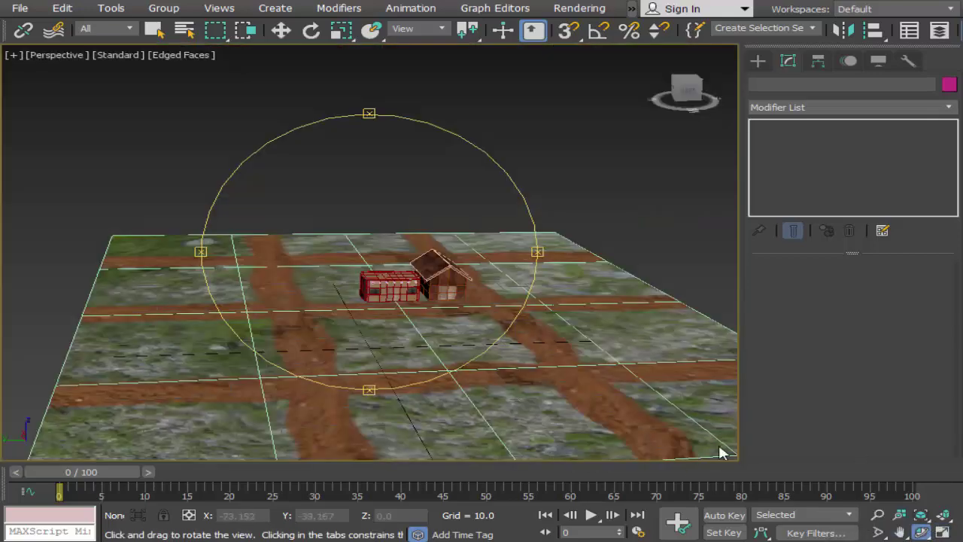
scroll(367, 320, up, 5)
drag(447, 241, 449, 236)
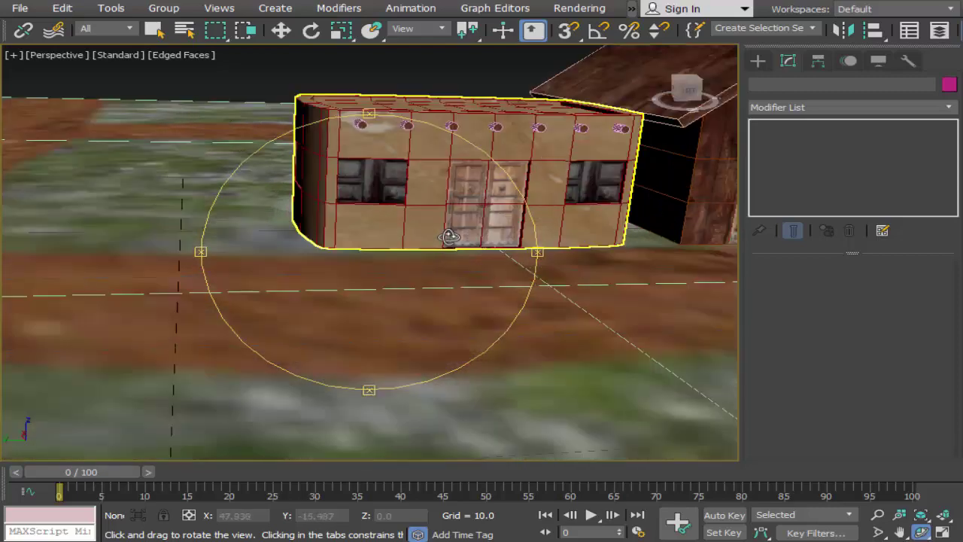
click(900, 532)
mouse_move(602, 379)
mouse_down()
mouse_move(531, 408)
mouse_move(494, 384)
mouse_up()
scroll(527, 403, up, 5)
scroll(494, 384, down, 3)
scroll(495, 386, down, 3)
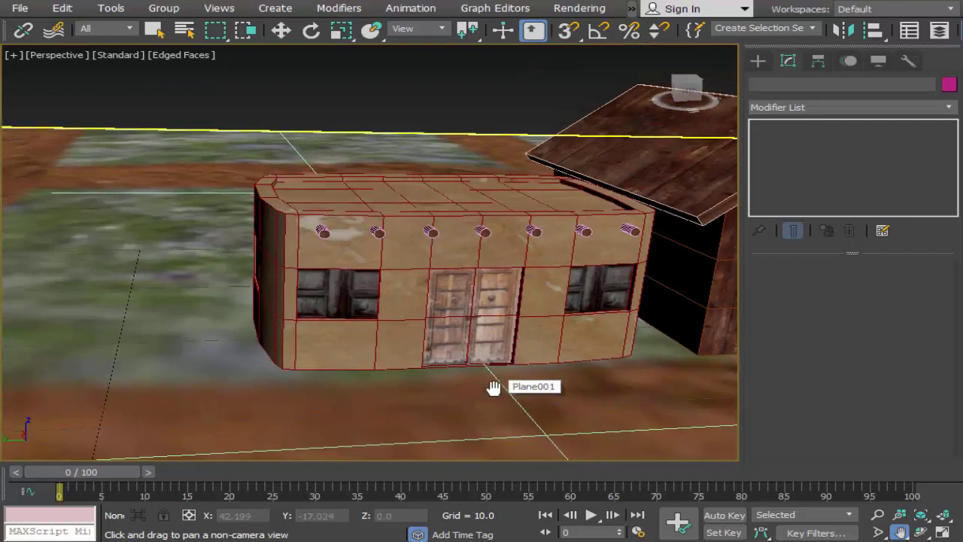
Centre the maximized Top view on the flat-roofed building and select its thin side rod to move.
key(alt+w)
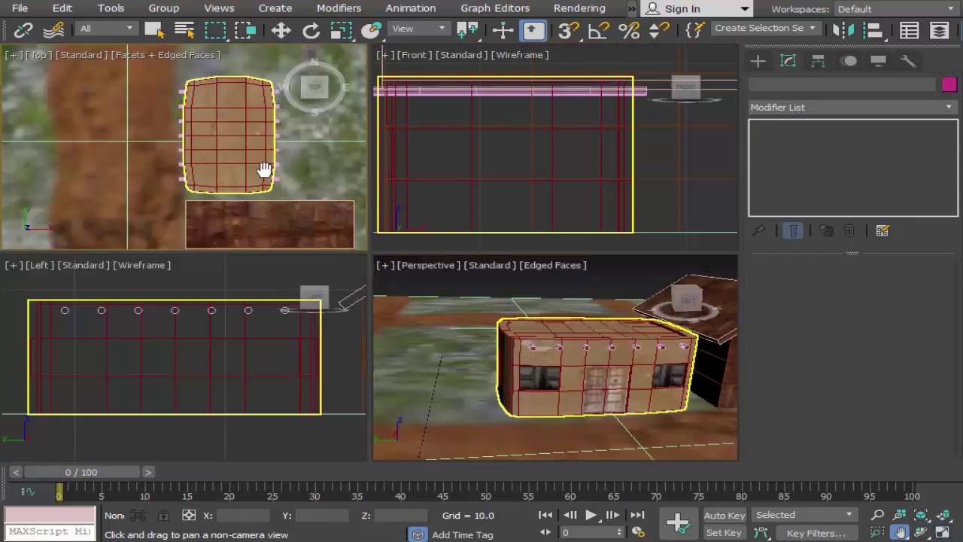
scroll(272, 183, up, 2)
click(942, 531)
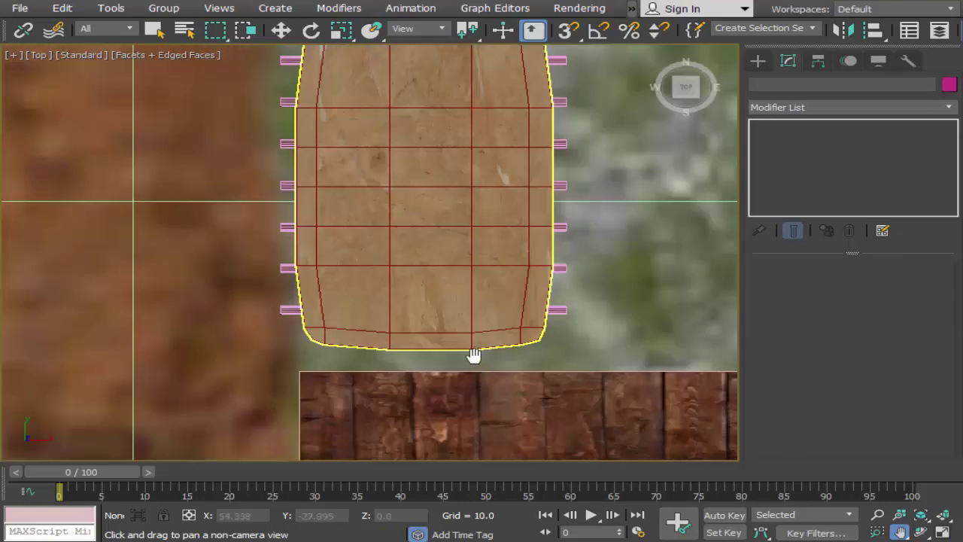
drag(442, 292, 447, 339)
click(281, 28)
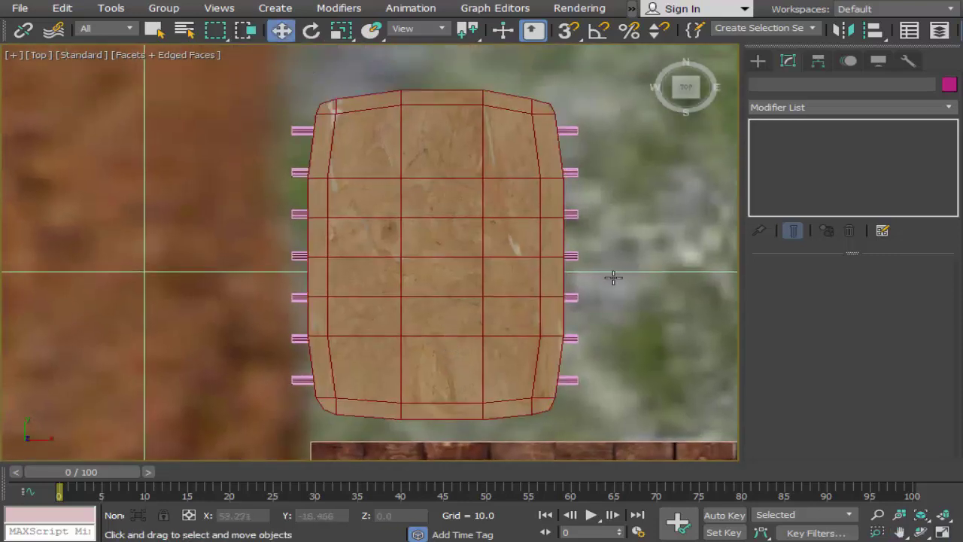
click(571, 256)
Clone the thin rod out to the left, rotate the copy 90°, and slide it over the roof.
shift+drag(558, 256, 298, 249)
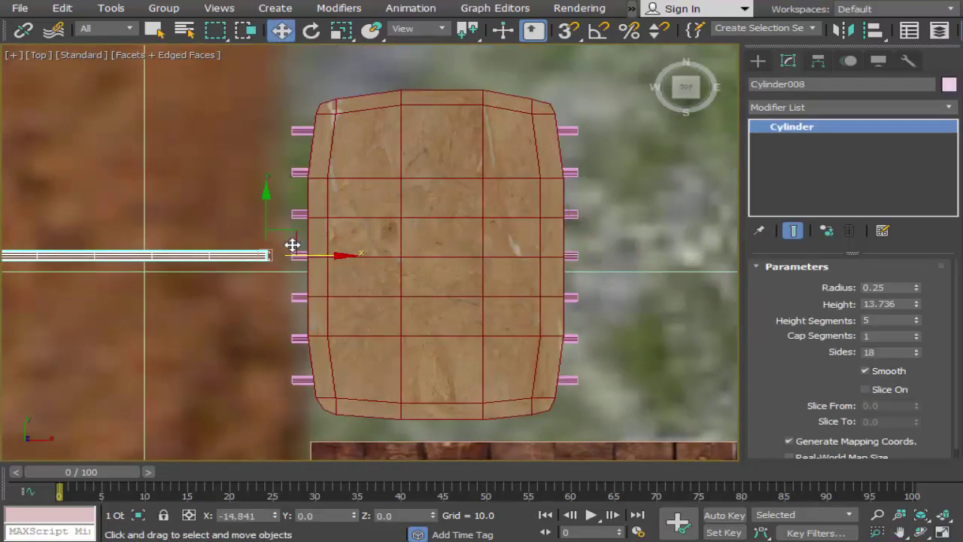
click(483, 337)
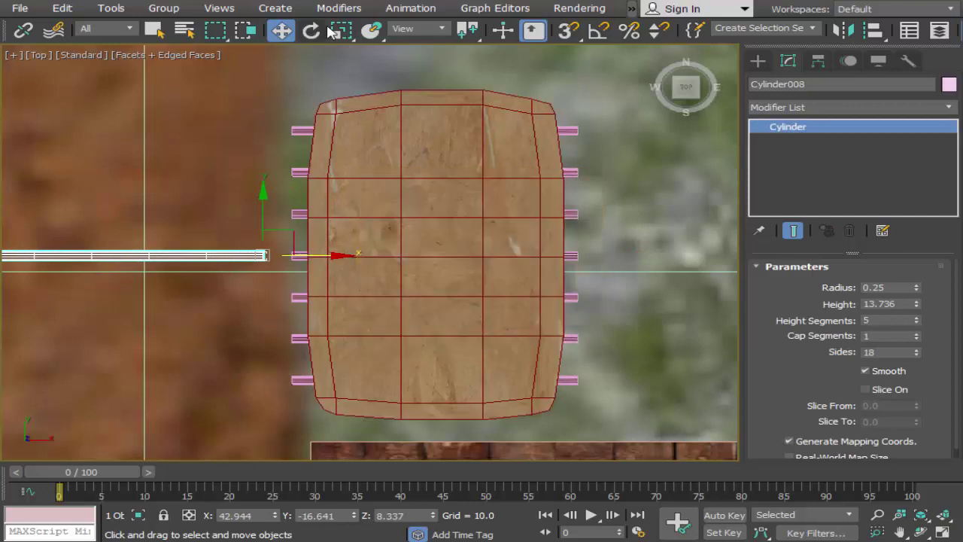
click(311, 28)
mouse_move(324, 280)
mouse_down()
mouse_move(88, 365)
mouse_move(97, 365)
mouse_up()
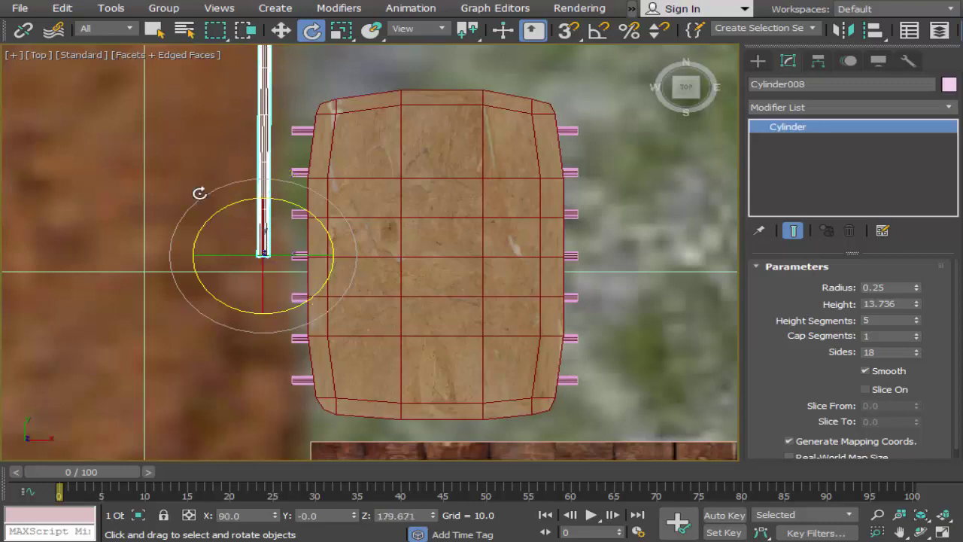
click(281, 29)
click(311, 249)
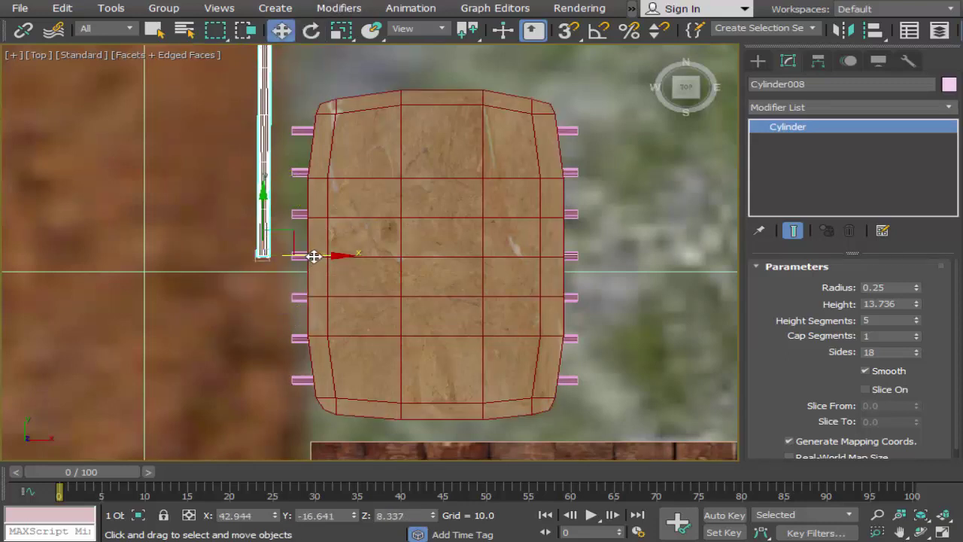
drag(311, 250, 419, 422)
Move the rod copy onto the roof and lengthen it to Height 20.33.
click(368, 193)
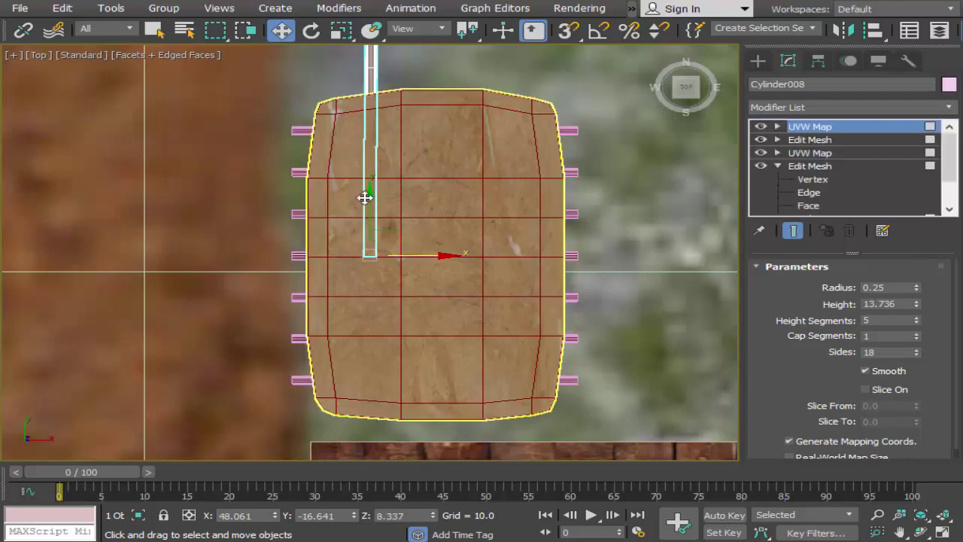
click(363, 79)
click(371, 87)
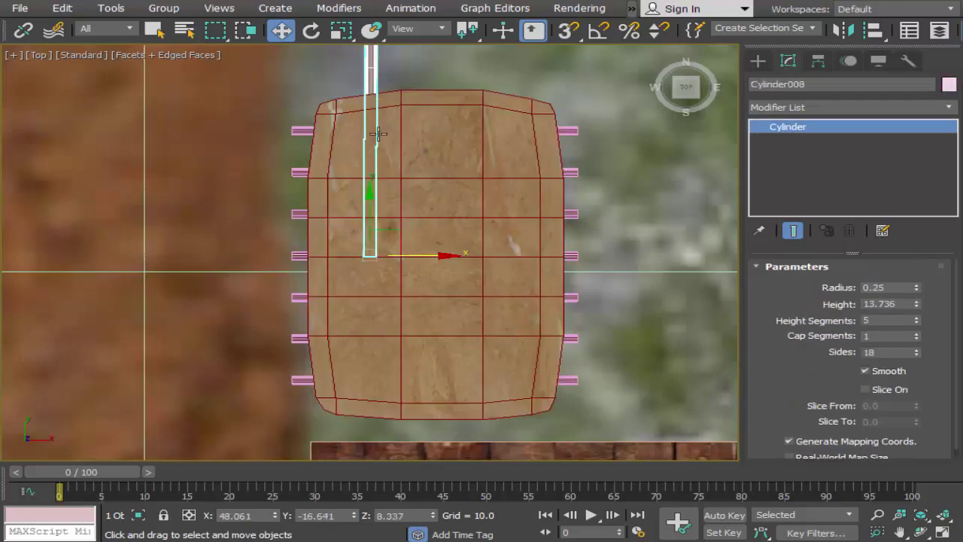
drag(371, 194, 364, 369)
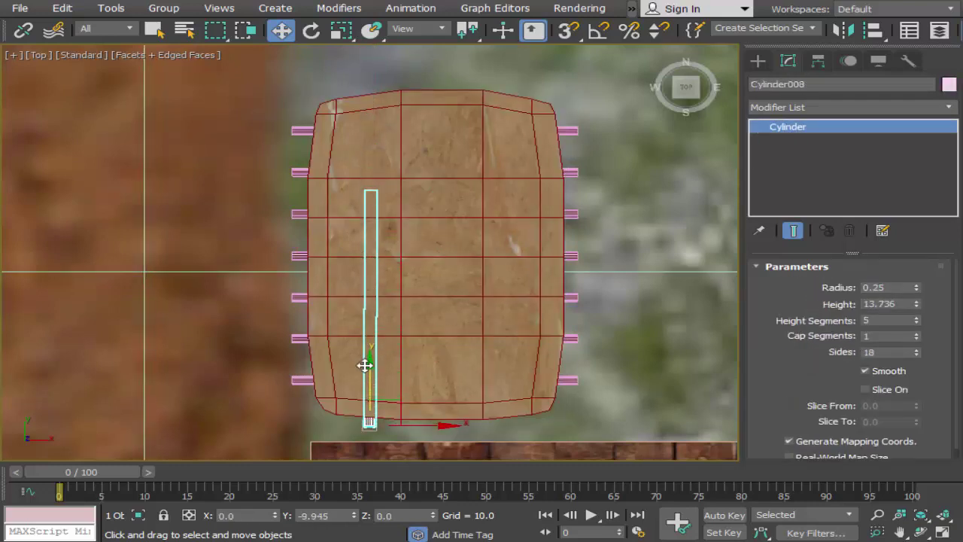
drag(917, 304, 915, 267)
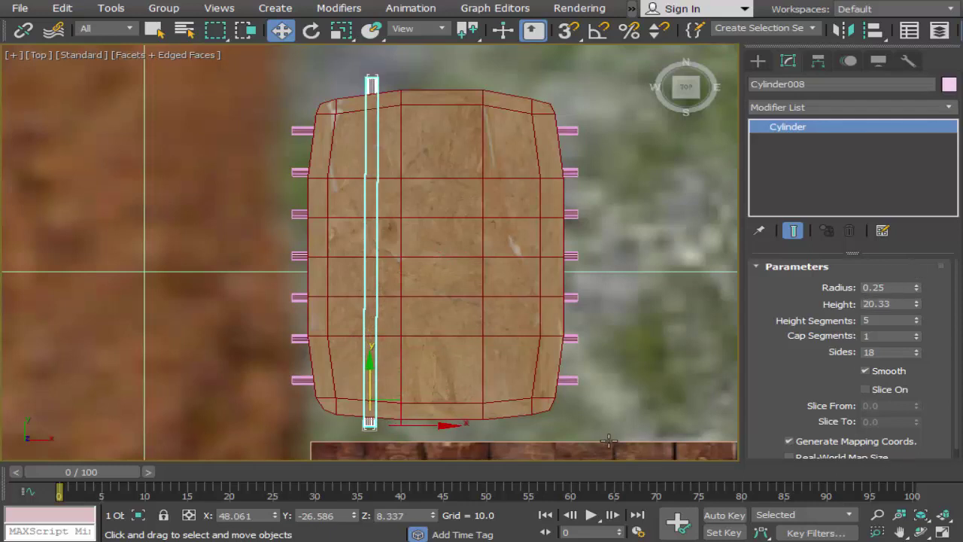
Copy the long rod across to the roof's centre and return to four viewports.
shift+drag(430, 427, 493, 426)
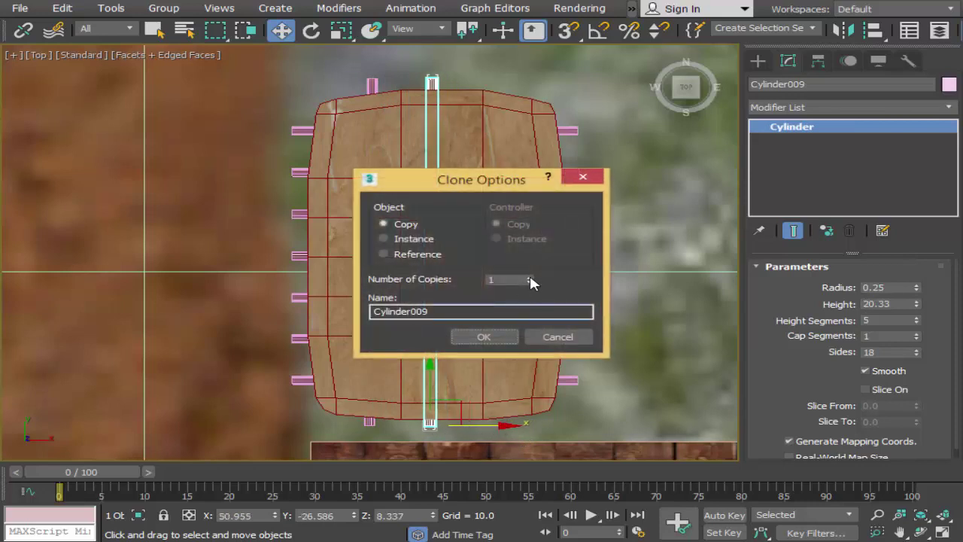
click(481, 337)
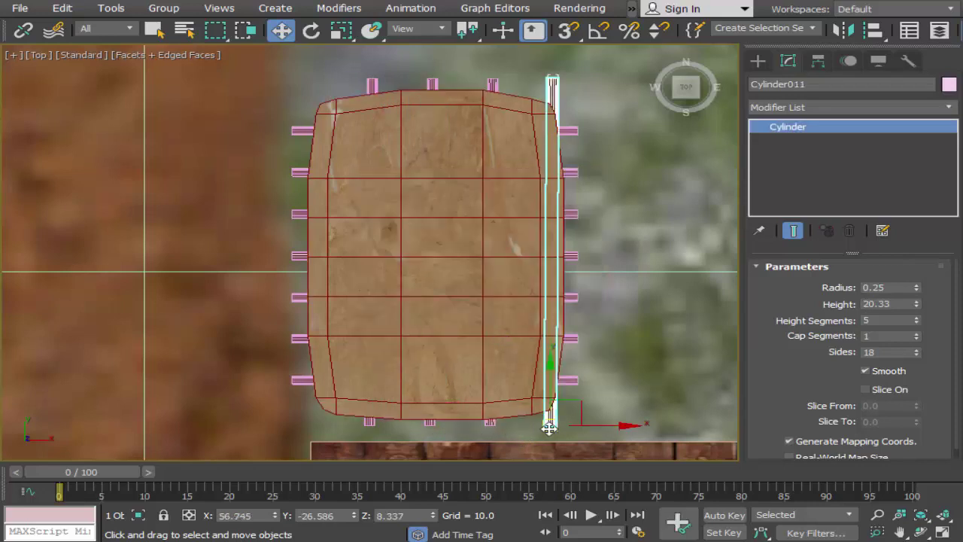
click(565, 414)
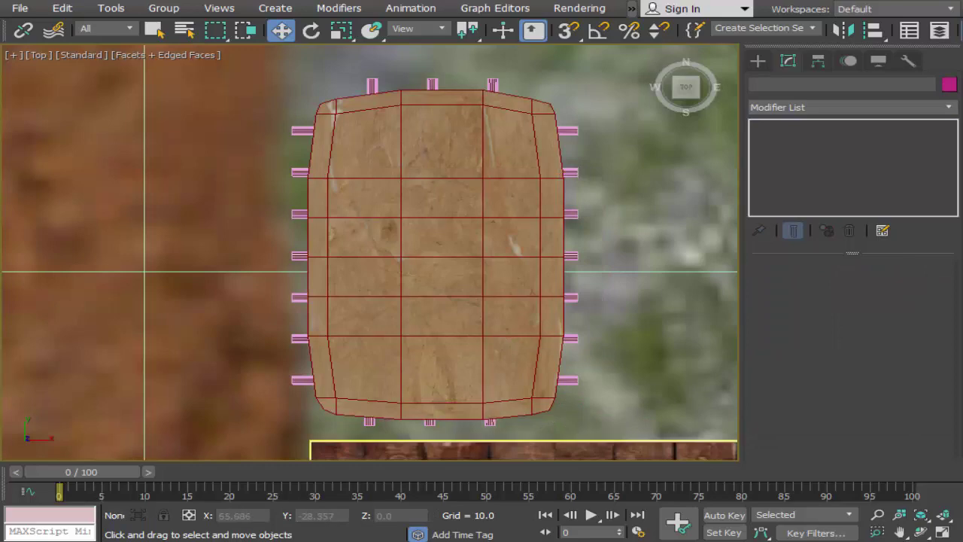
click(942, 532)
click(942, 532)
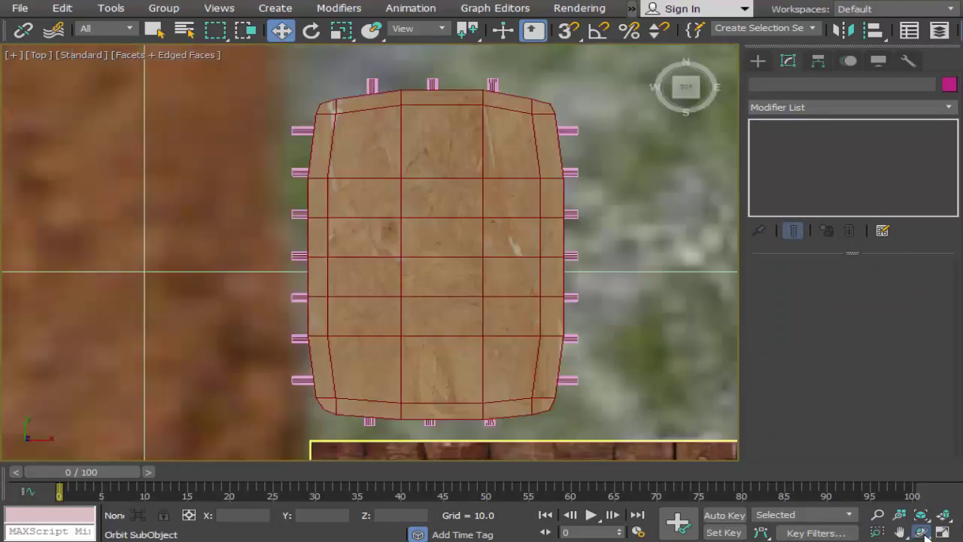
click(922, 531)
click(942, 532)
Maximize the Perspective view and orbit and pan until the whole terrain and house are visible.
click(636, 423)
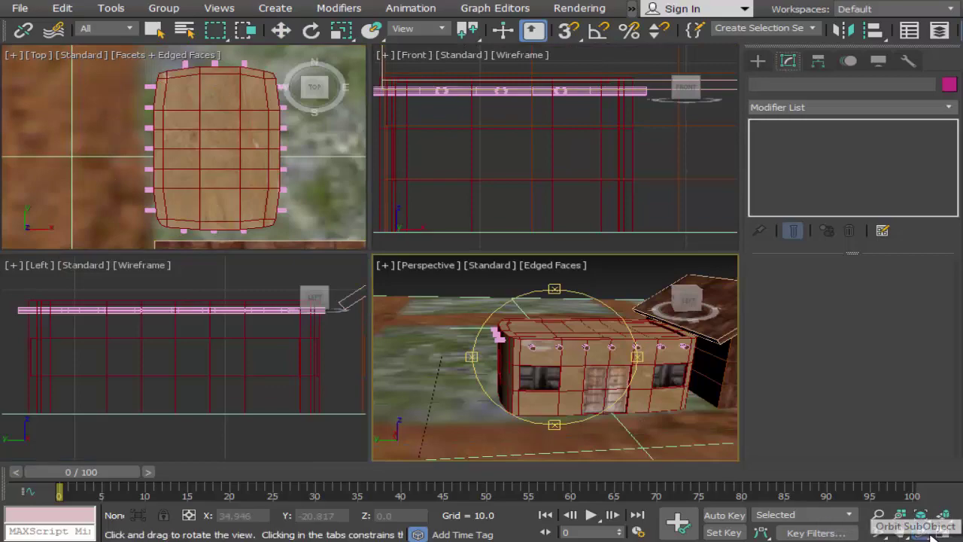
click(942, 532)
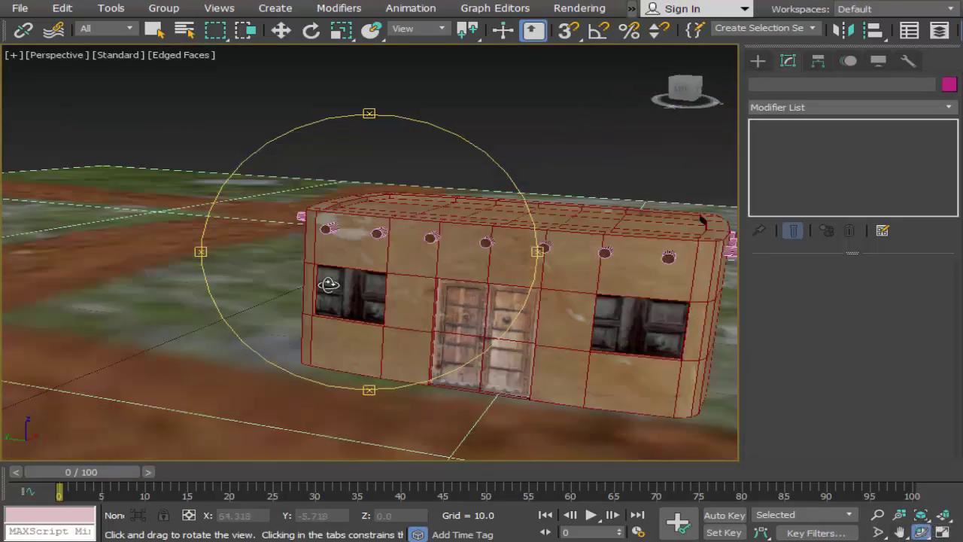
mouse_move(461, 301)
mouse_down()
mouse_move(326, 282)
mouse_move(492, 314)
mouse_move(541, 308)
mouse_up()
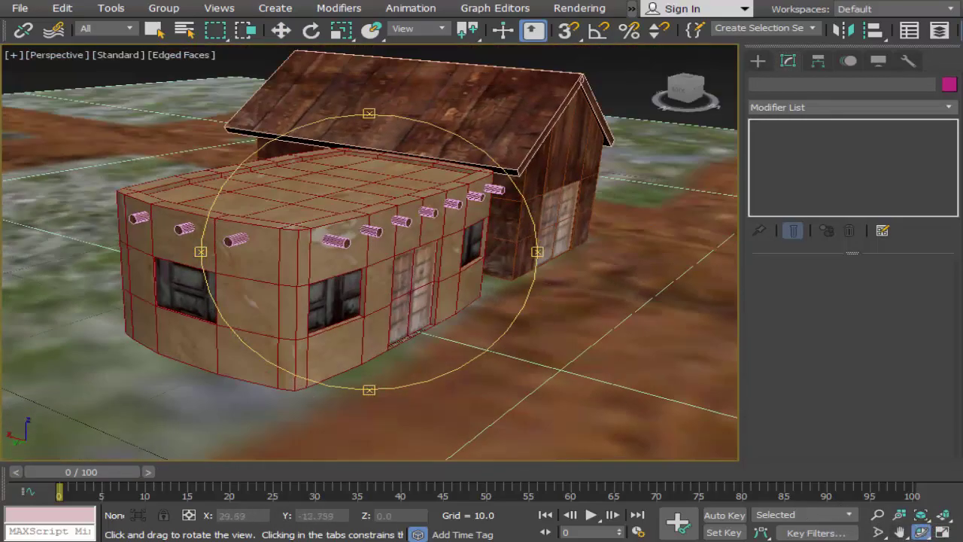
click(903, 534)
scroll(534, 291, down, 3)
scroll(429, 276, up, 2)
scroll(429, 279, down, 4)
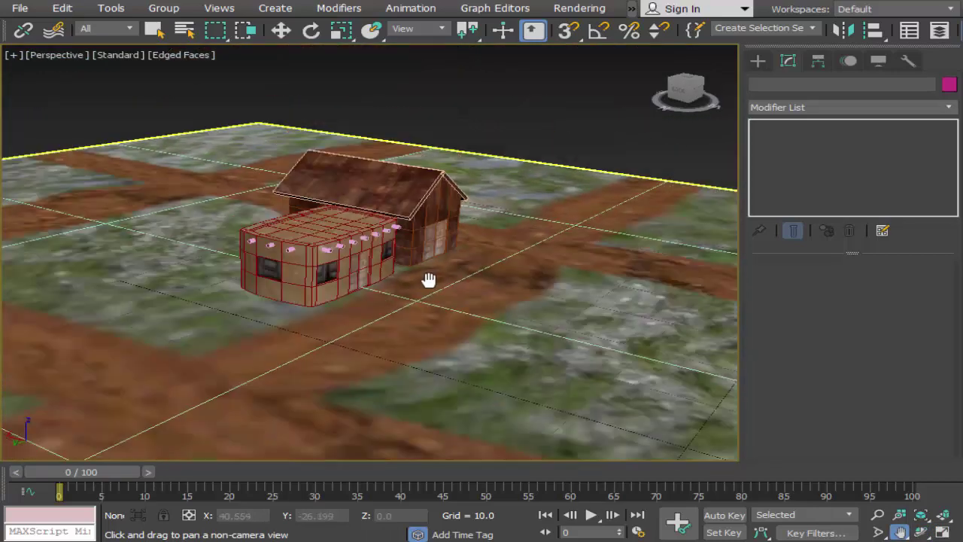
drag(429, 279, 399, 273)
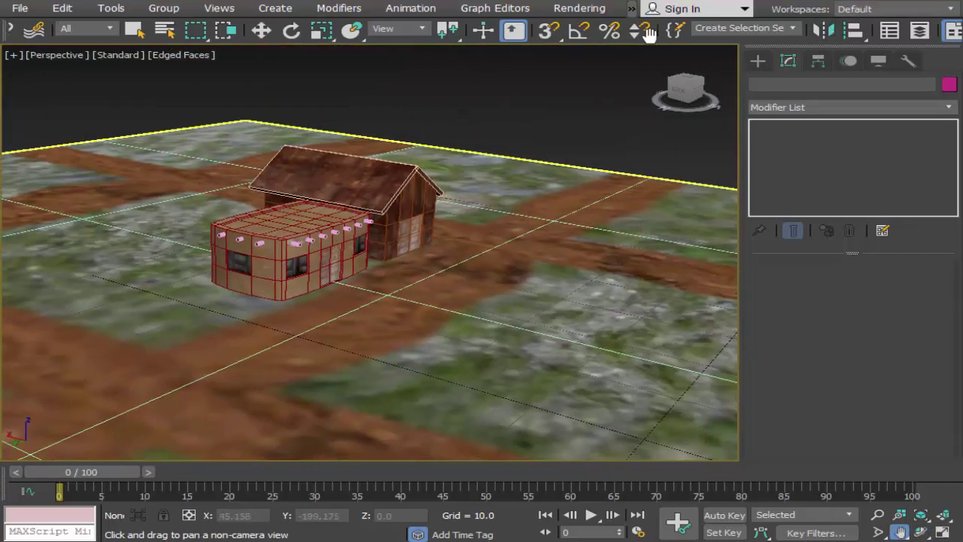
drag(798, 33, 762, 33)
Render ActiveShade previews of the textured house, zoomed to the building, then close Render Setup.
click(826, 30)
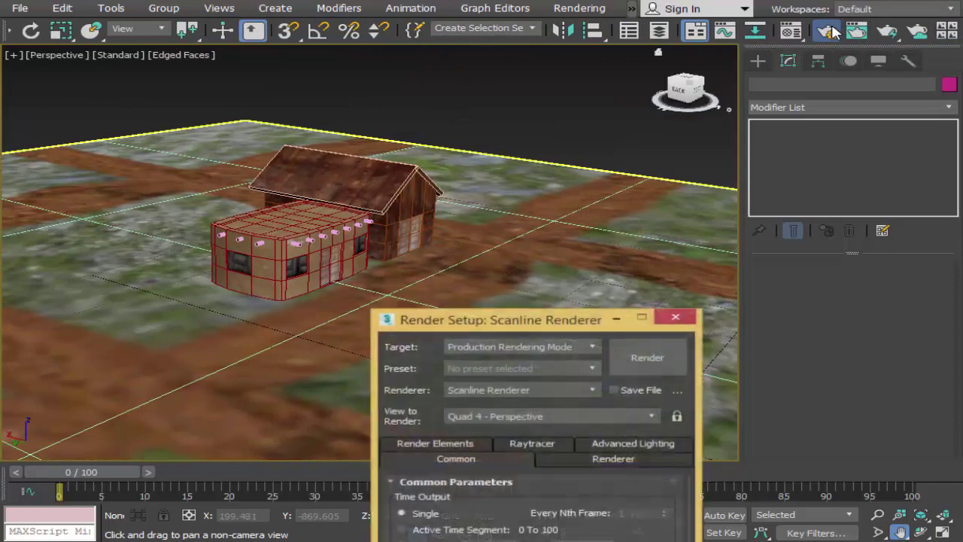
click(582, 345)
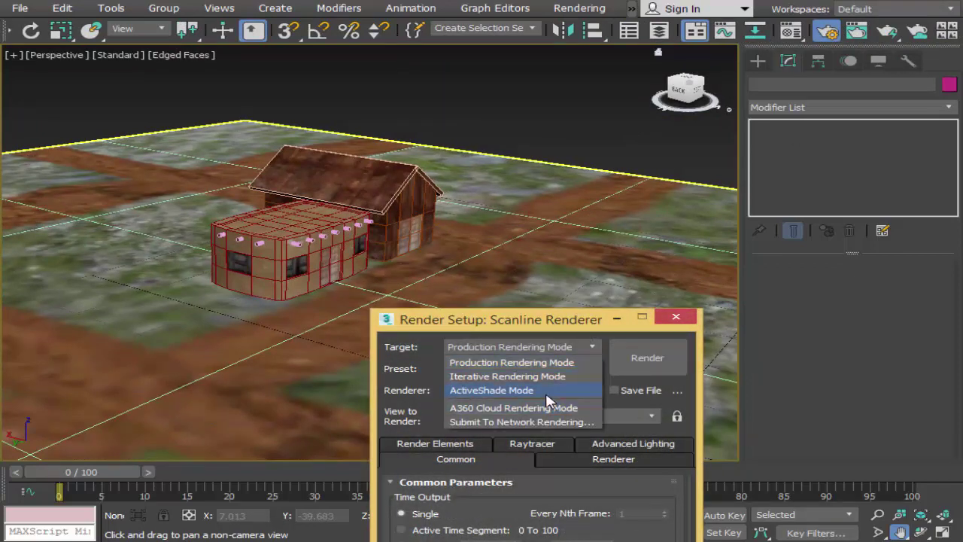
click(548, 391)
click(674, 348)
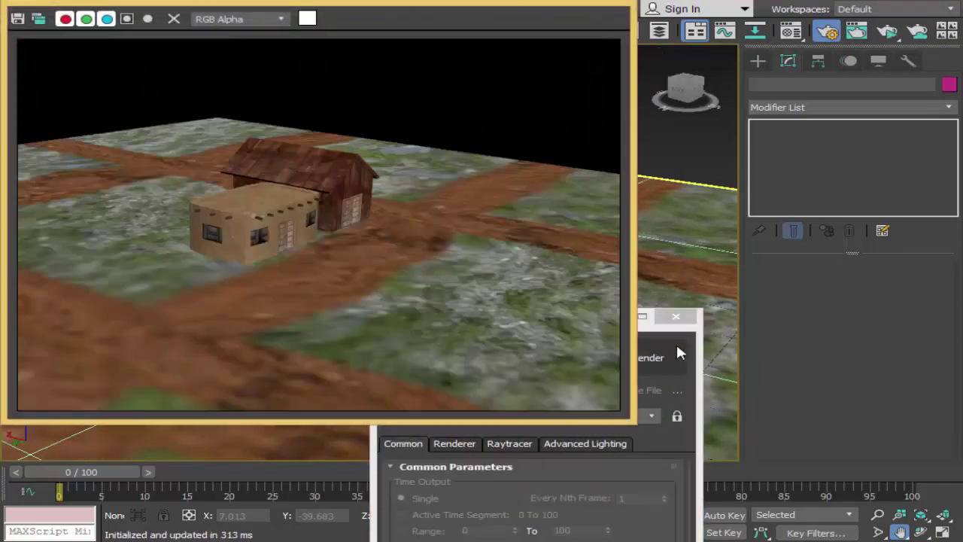
click(621, 3)
key(z)
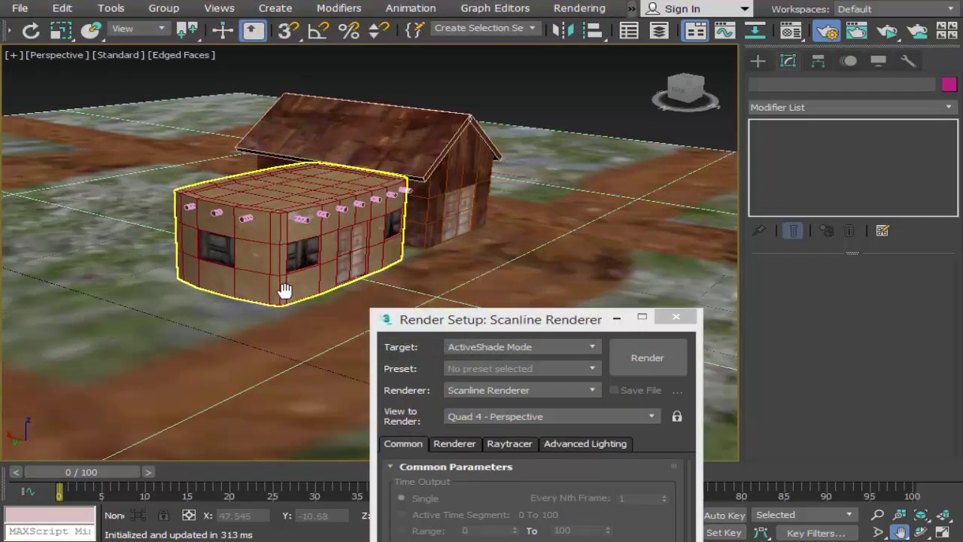
click(663, 369)
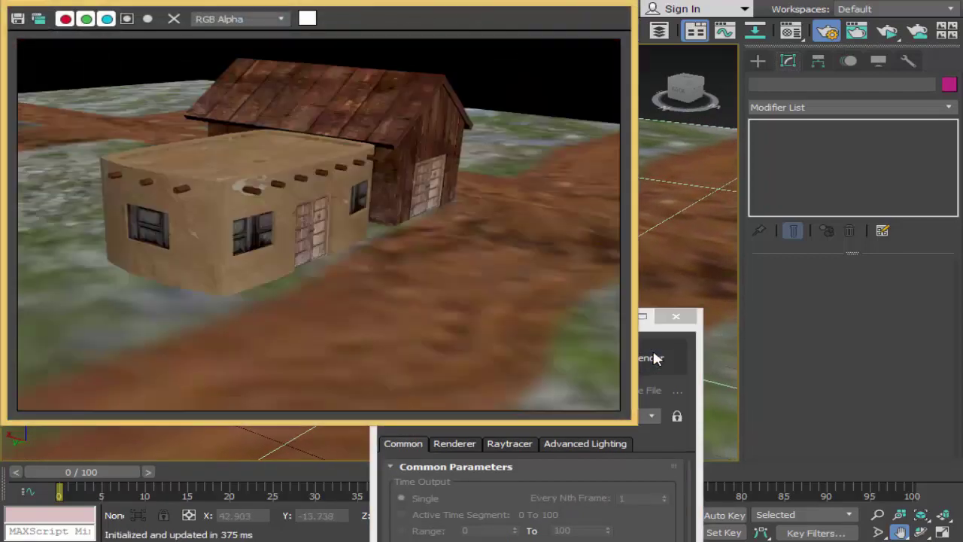
click(614, 3)
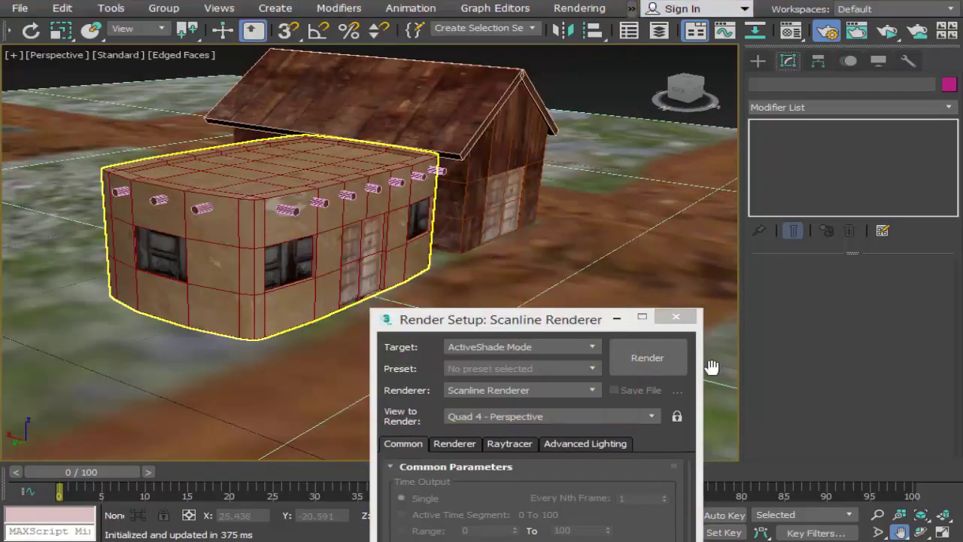
click(685, 319)
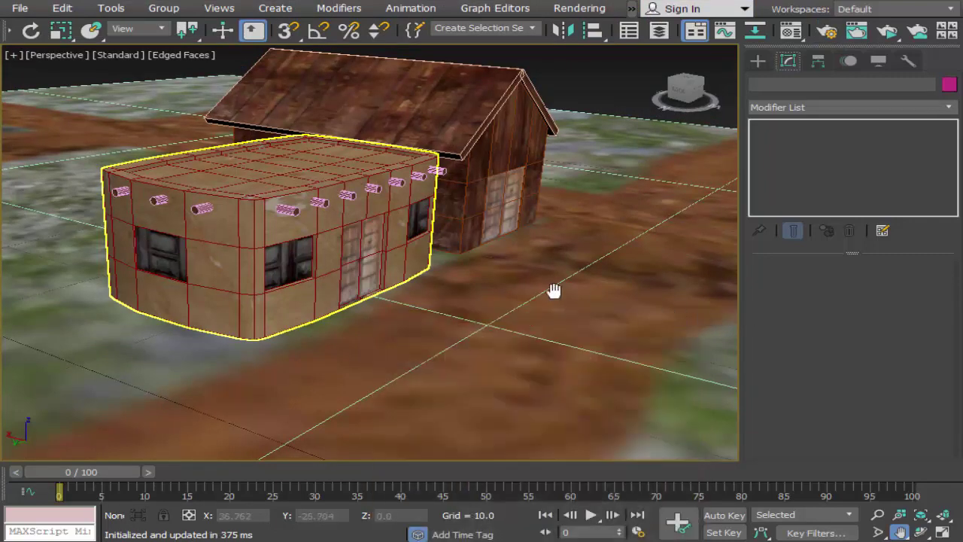
Pan and orbit around the house, then open the File menu.
click(413, 275)
middle_drag(413, 275, 515, 316)
click(921, 533)
mouse_move(530, 308)
mouse_down()
mouse_move(510, 296)
mouse_move(523, 308)
mouse_up()
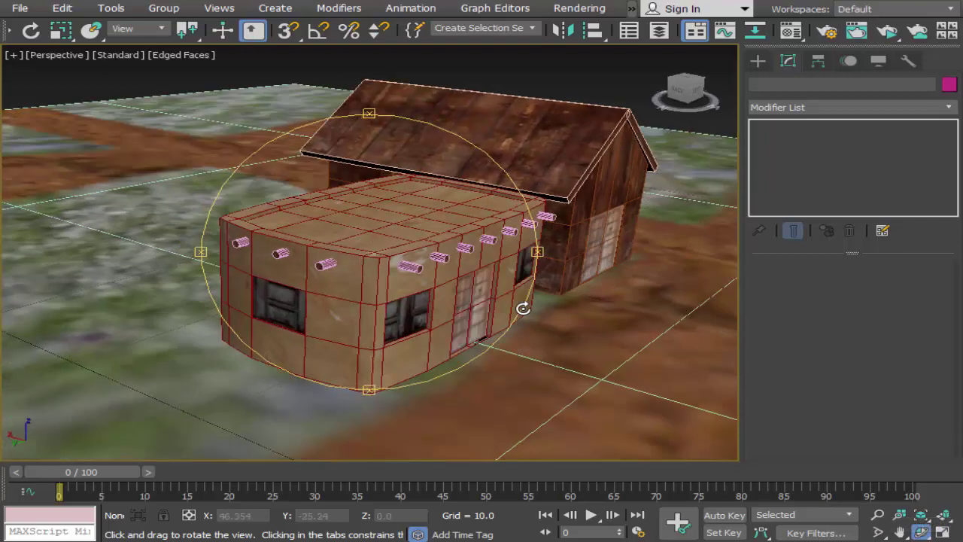
click(10, 10)
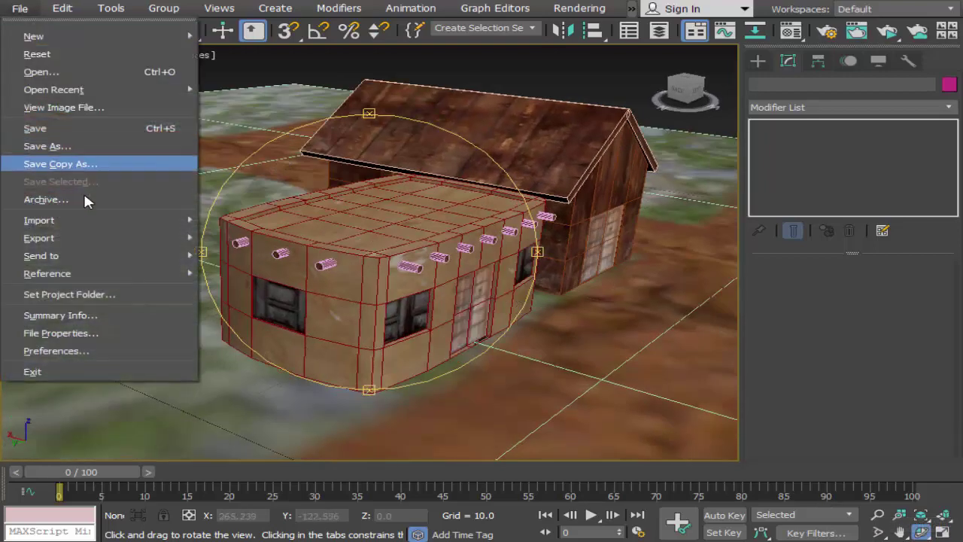
Export the scene as gw::OBJ-Exporter (*.OBJ) to the Desktop with file name 12.
click(243, 257)
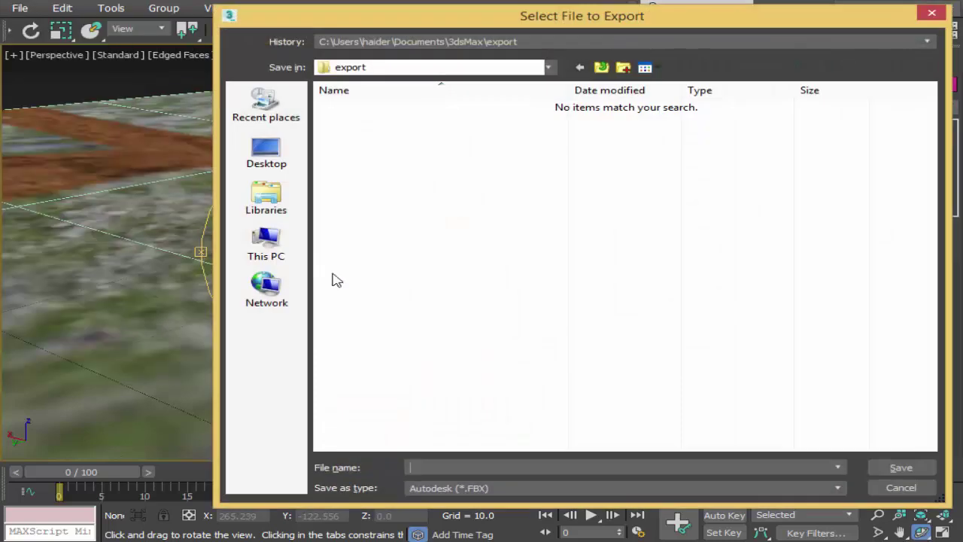
click(518, 492)
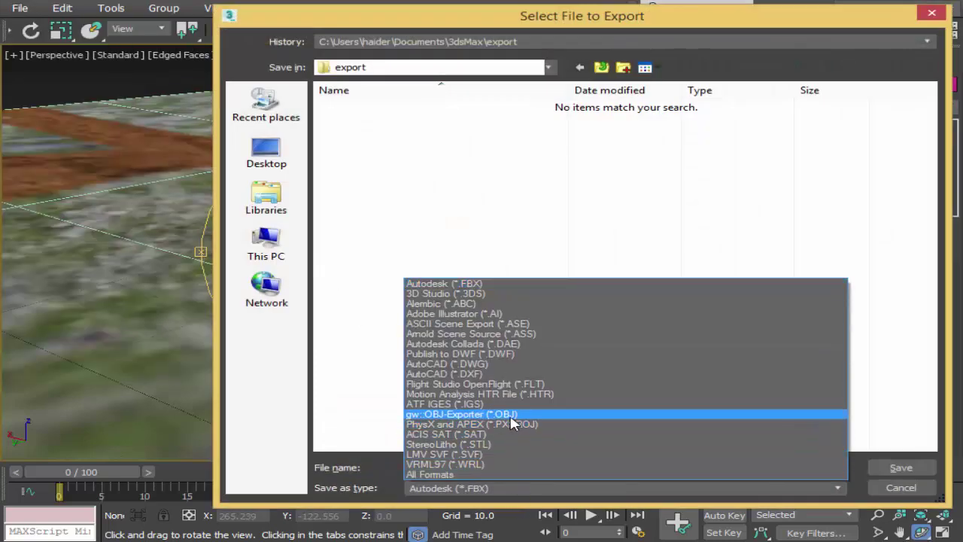
click(504, 415)
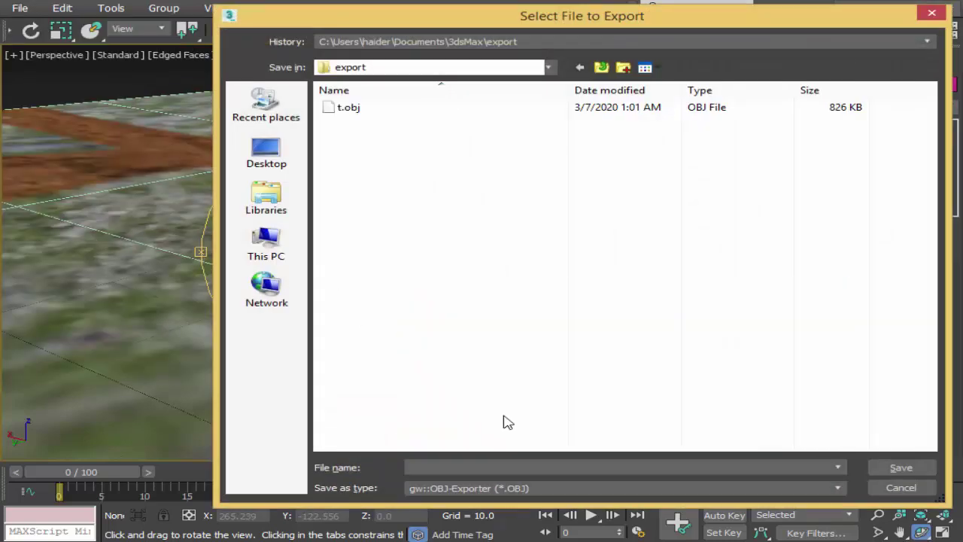
click(276, 164)
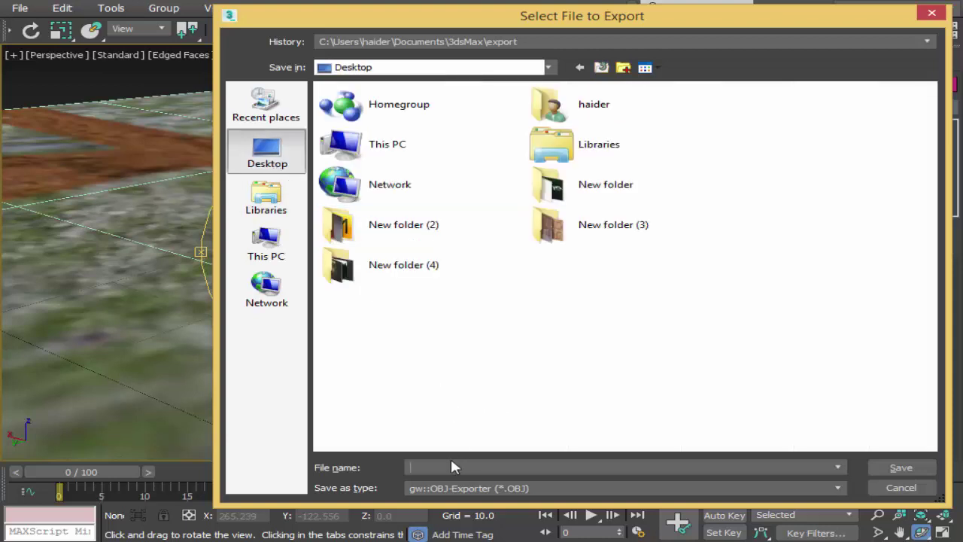
text(12)
Export 12.obj with Force black ambient and bitmap conversion enabled, then dismiss the statistics.
click(890, 467)
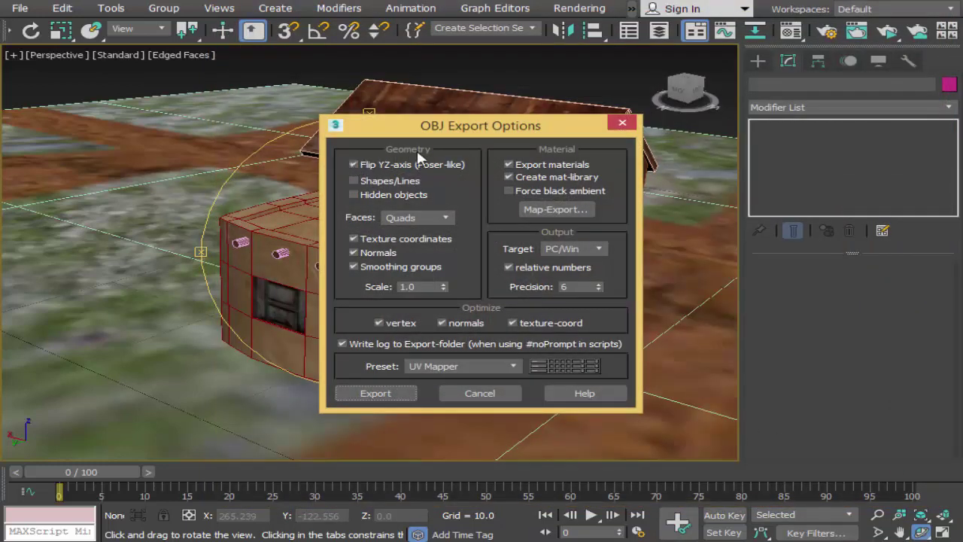
click(511, 188)
click(556, 209)
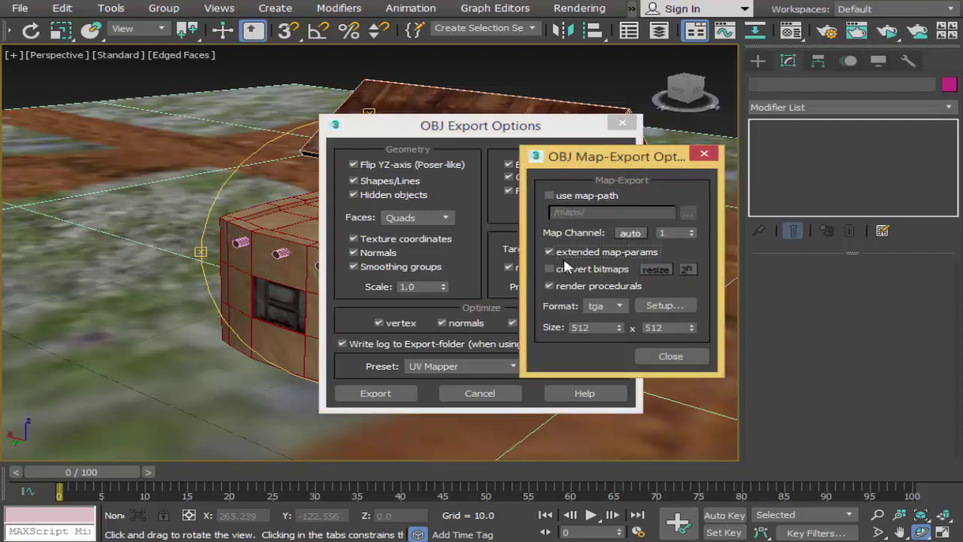
click(555, 269)
click(669, 356)
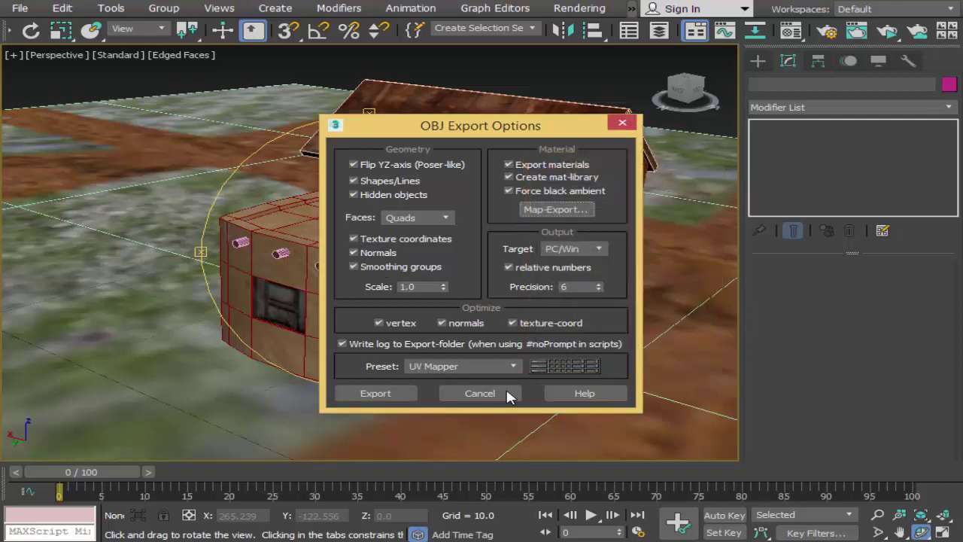
click(373, 394)
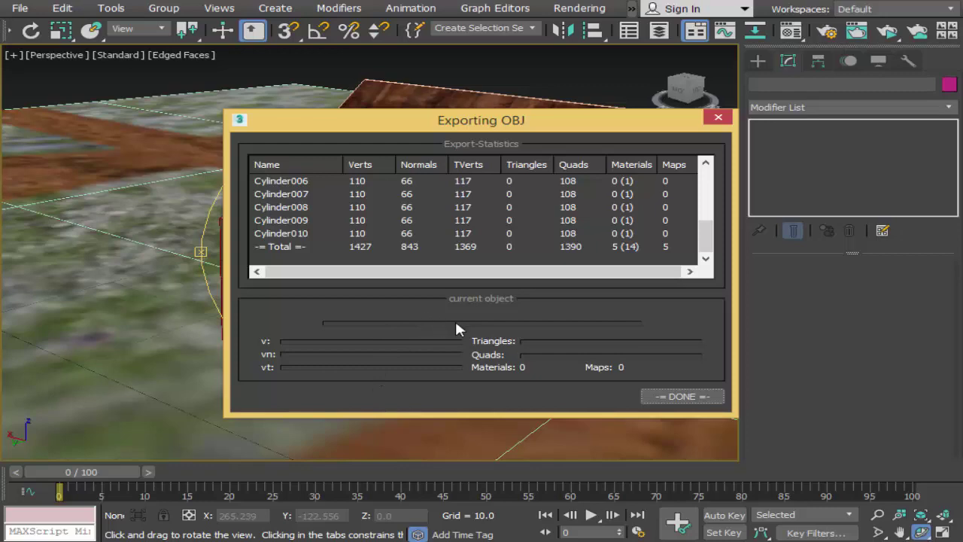
click(685, 396)
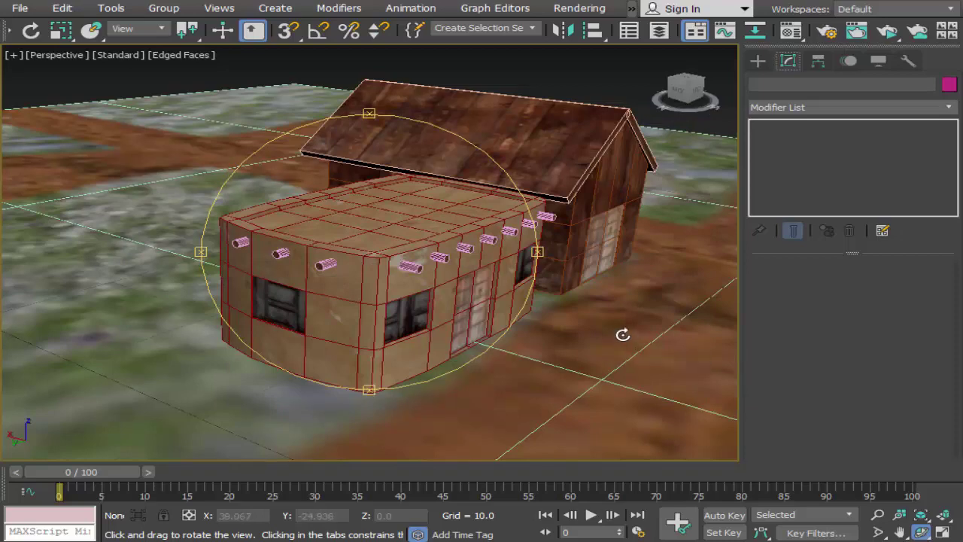
Pan and orbit the viewport to show the whole ground plane and houses.
click(899, 532)
mouse_move(679, 393)
mouse_down()
mouse_move(507, 369)
mouse_move(420, 341)
mouse_up()
scroll(507, 369, down, 4)
click(921, 532)
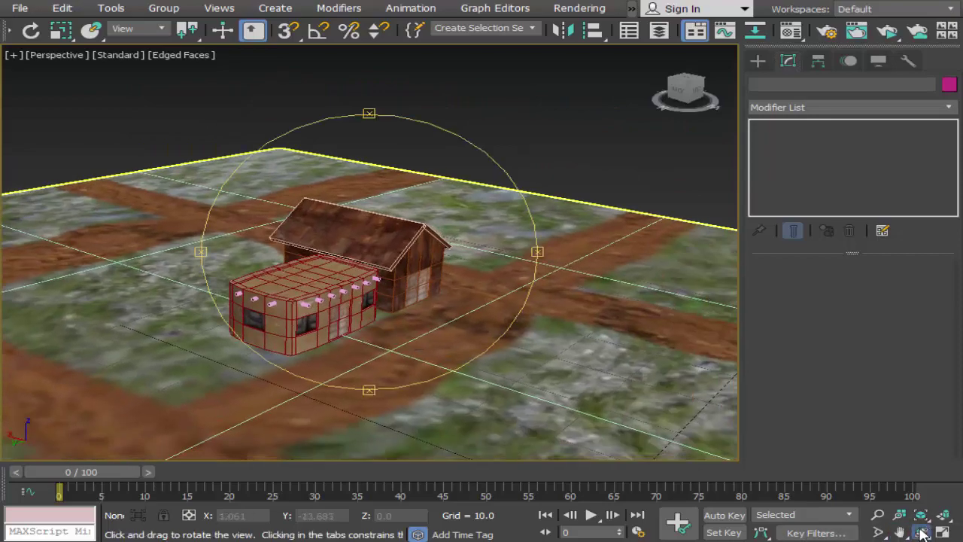
mouse_move(655, 354)
mouse_down()
mouse_move(647, 329)
mouse_move(333, 286)
mouse_move(318, 268)
mouse_move(567, 360)
mouse_move(552, 377)
mouse_move(526, 366)
mouse_move(445, 369)
mouse_move(447, 383)
mouse_up()
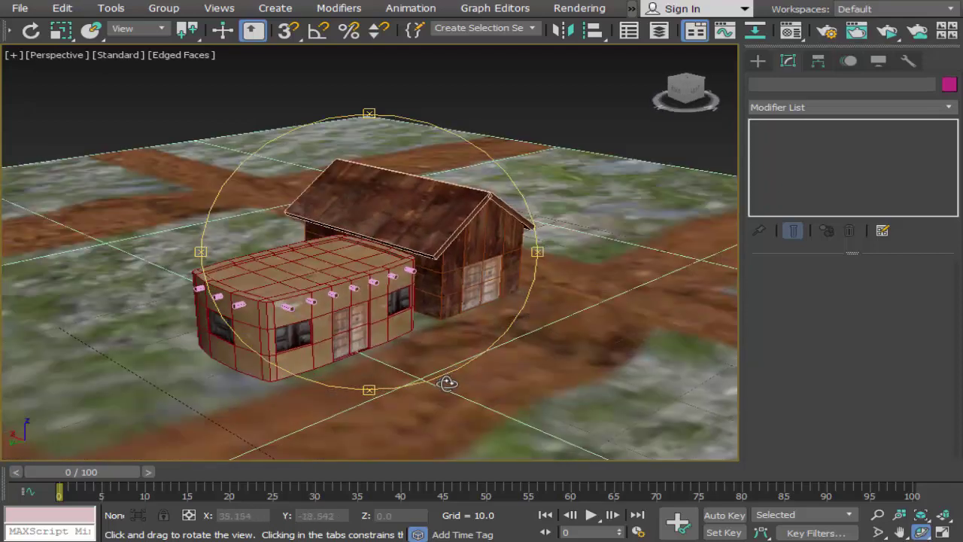
Render a test image from Render Setup, then open Rendering > Environment.
click(826, 31)
click(641, 353)
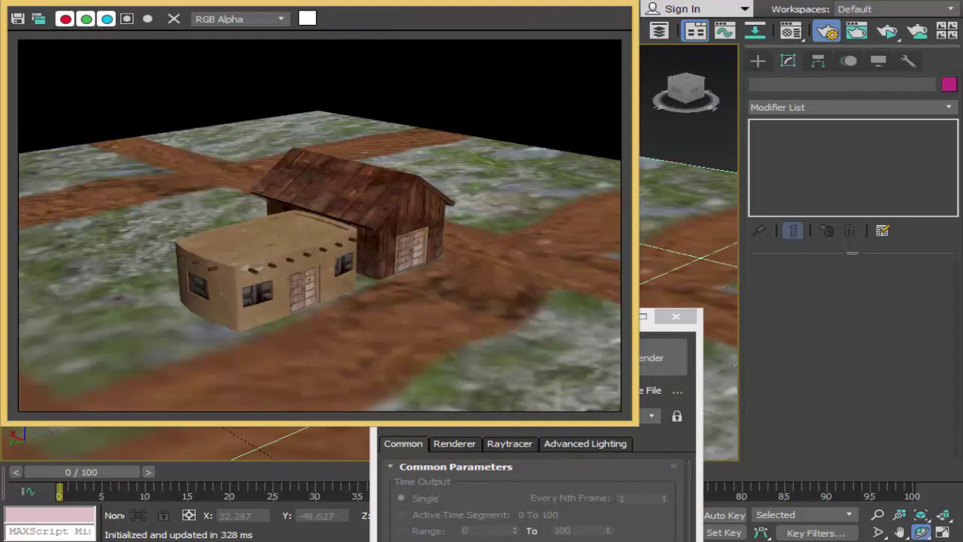
click(607, 6)
click(495, 8)
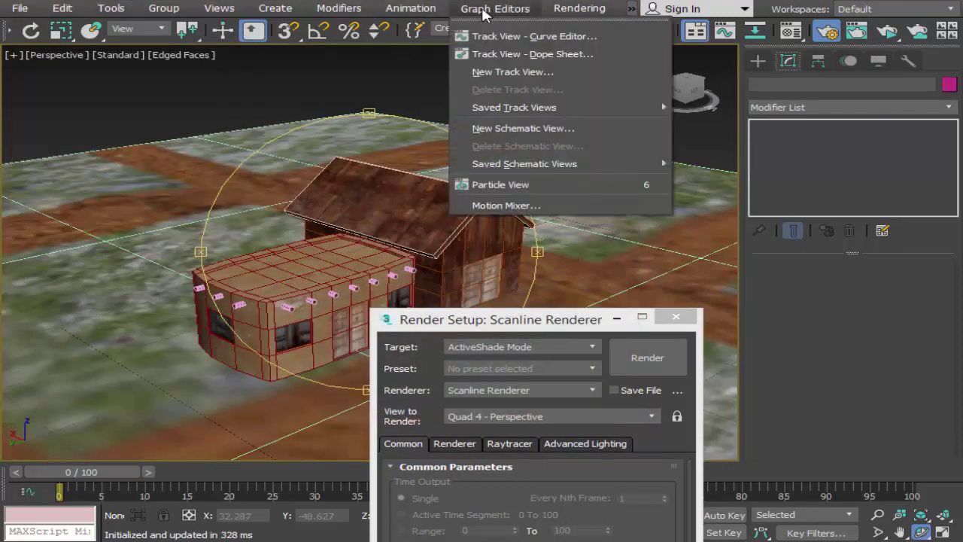
click(654, 265)
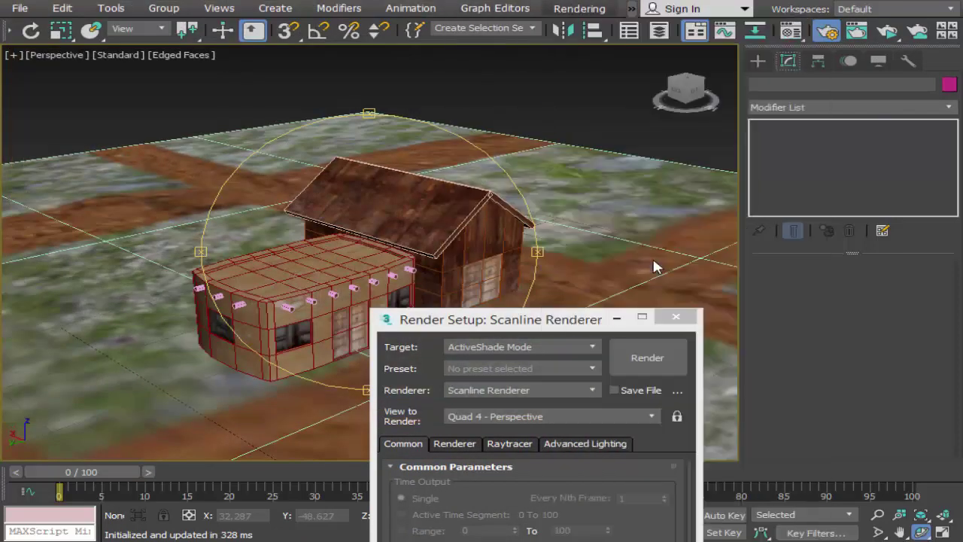
Assign a Bitmap image file as the Environment Map, then close Environment and Effects.
click(608, 180)
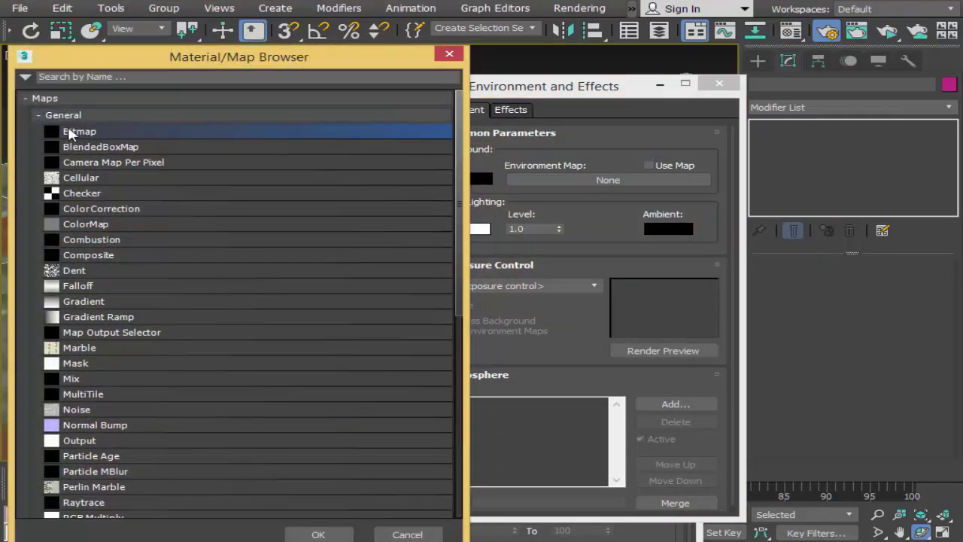
double_click(69, 129)
mouse_move(919, 134)
mouse_down()
mouse_move(933, 263)
mouse_move(897, 141)
mouse_up()
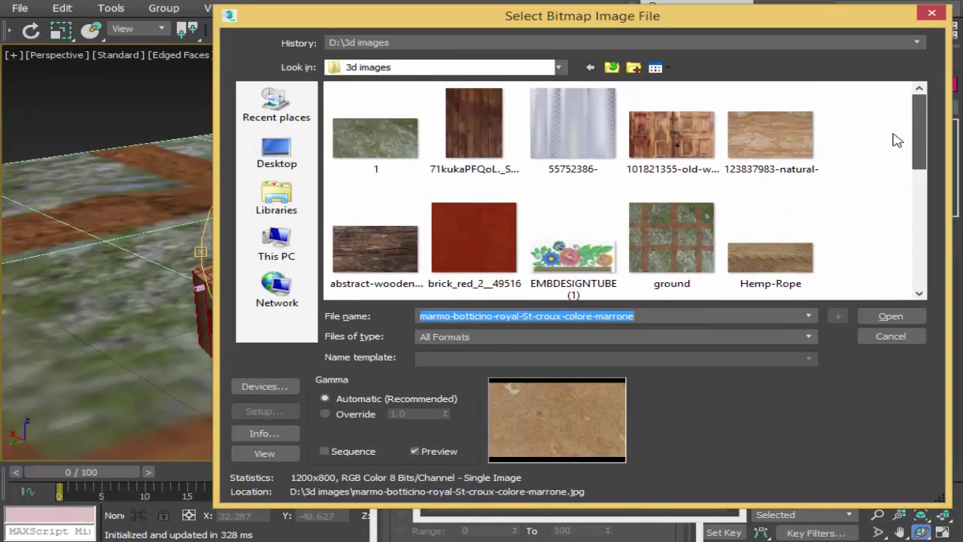
scroll(897, 164, down, 2)
scroll(898, 200, down, 2)
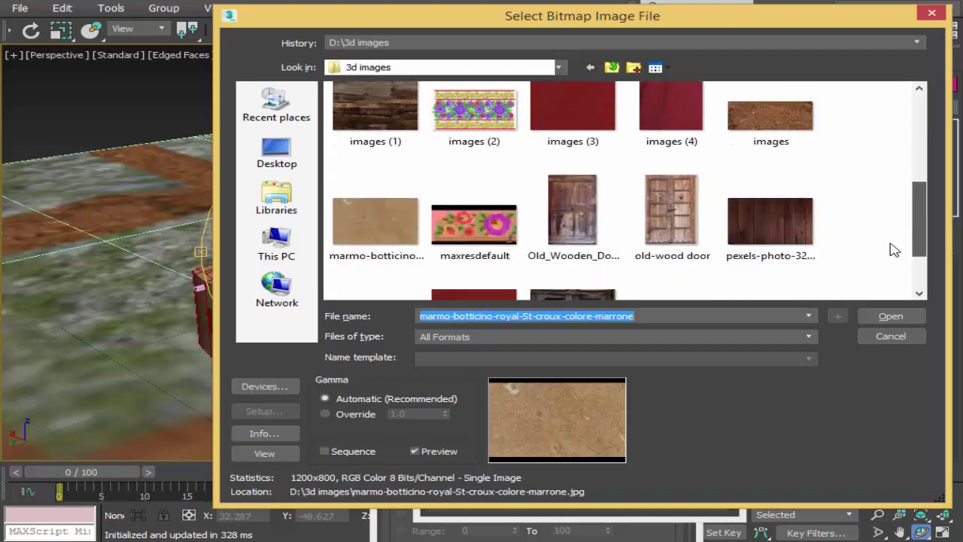
scroll(890, 247, down, 2)
scroll(893, 279, down, 1)
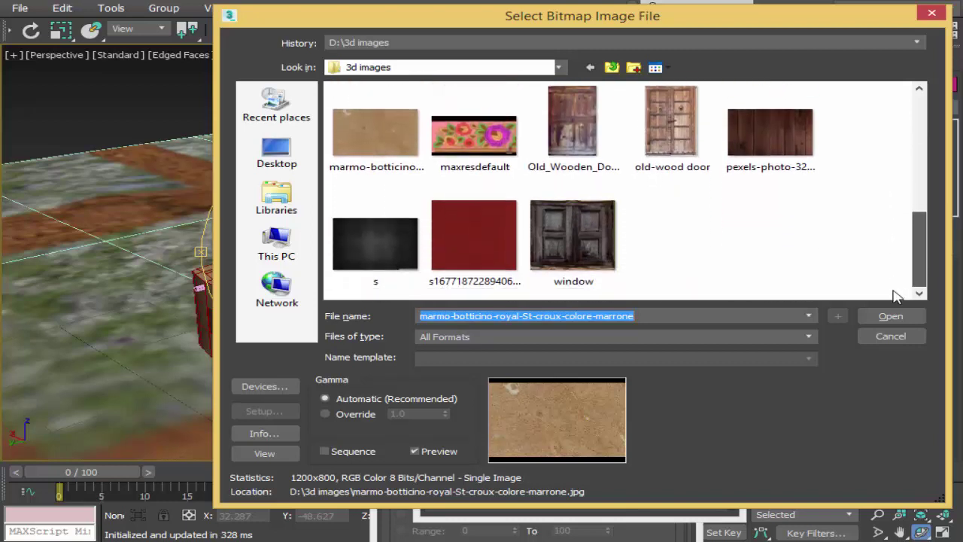
click(891, 316)
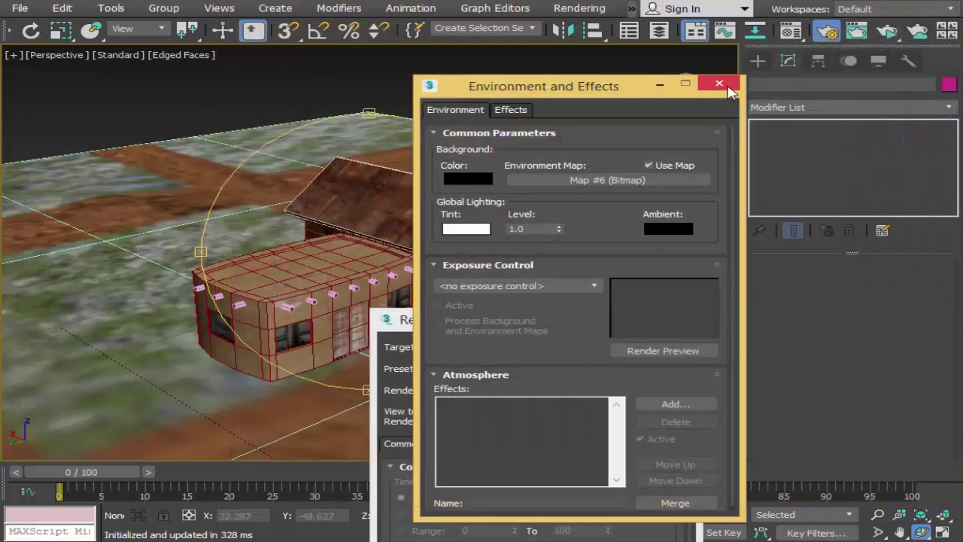
click(719, 85)
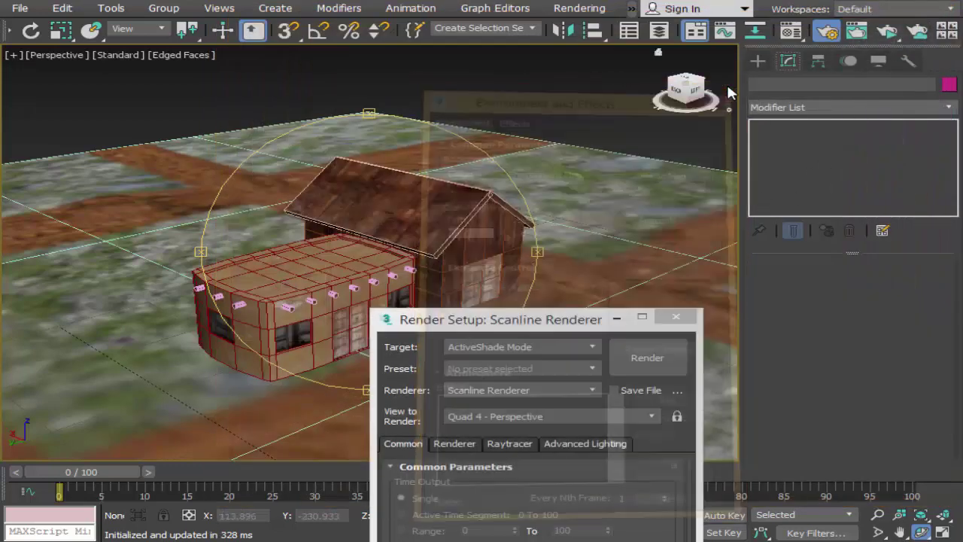
Close Render Setup and orbit and pan to frame the houses at ground level.
click(674, 320)
alt+middle_drag(457, 354, 456, 325)
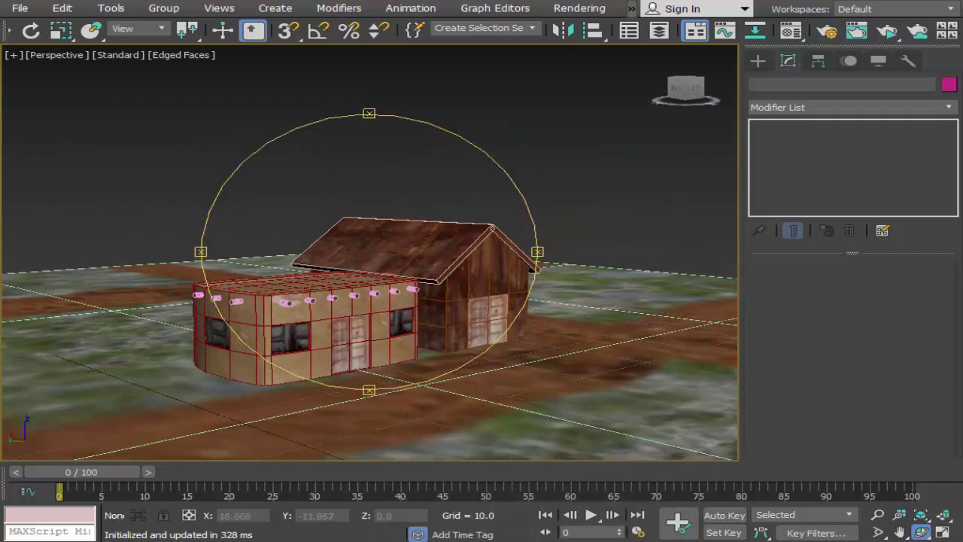
click(897, 532)
drag(484, 358, 483, 324)
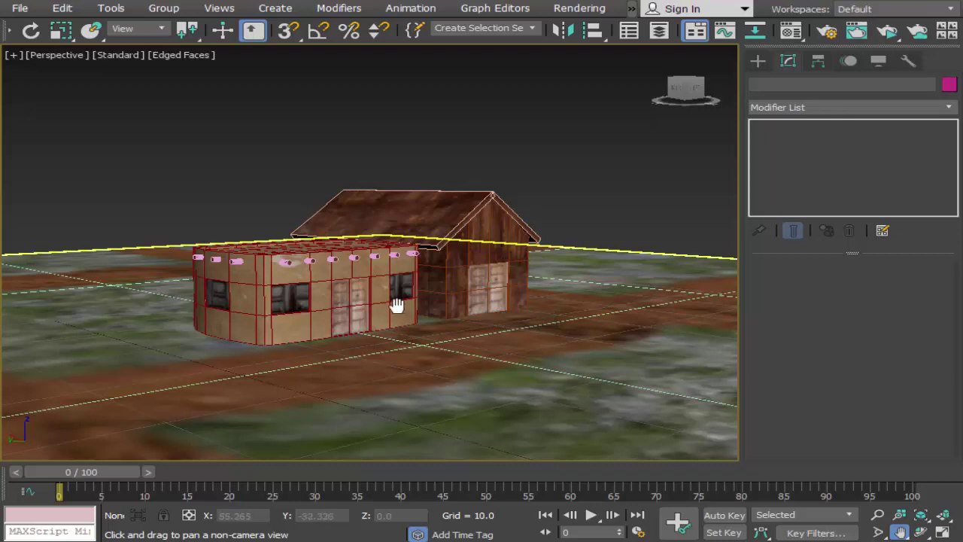
drag(397, 307, 426, 305)
scroll(570, 316, down, 2)
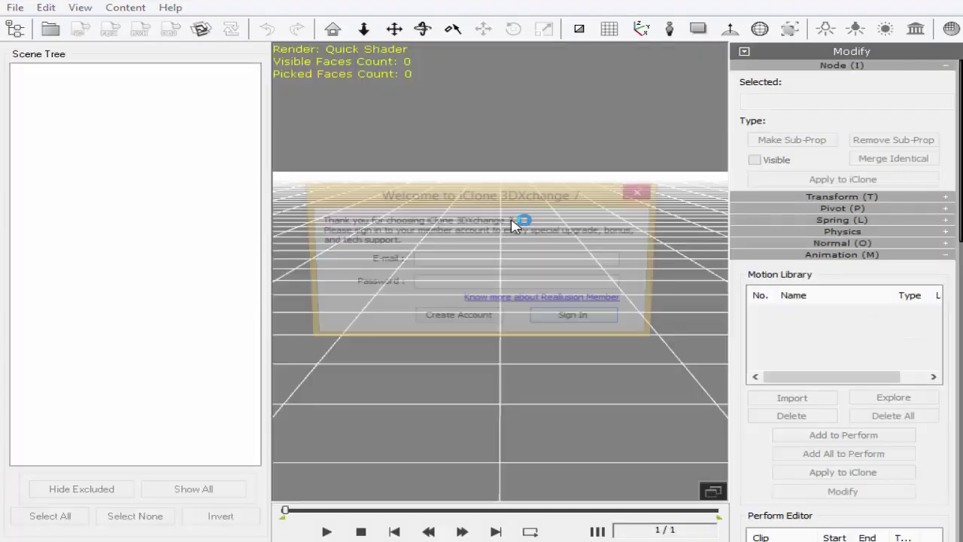
Dismiss the welcome sign-in dialog and open 12.obj from the Desktop in 3DXchange.
click(643, 191)
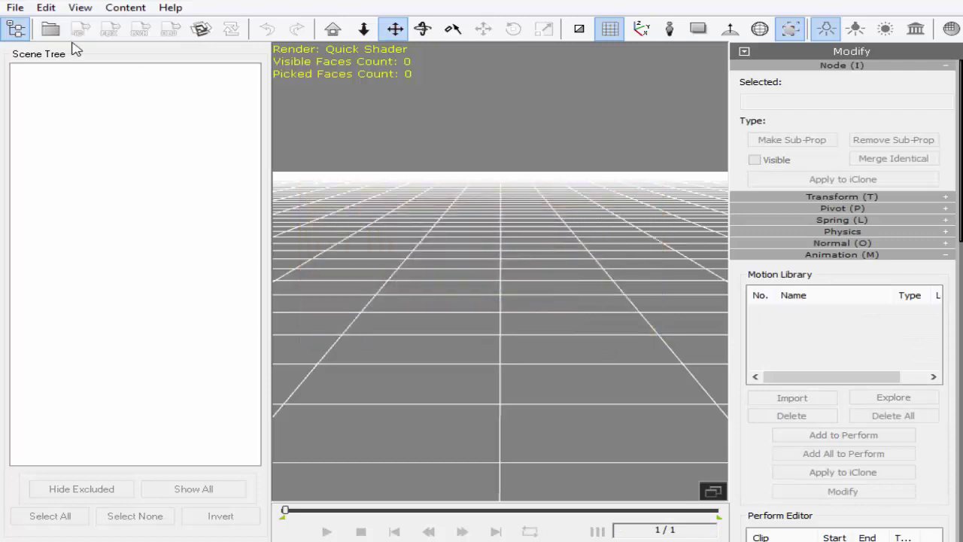
click(15, 8)
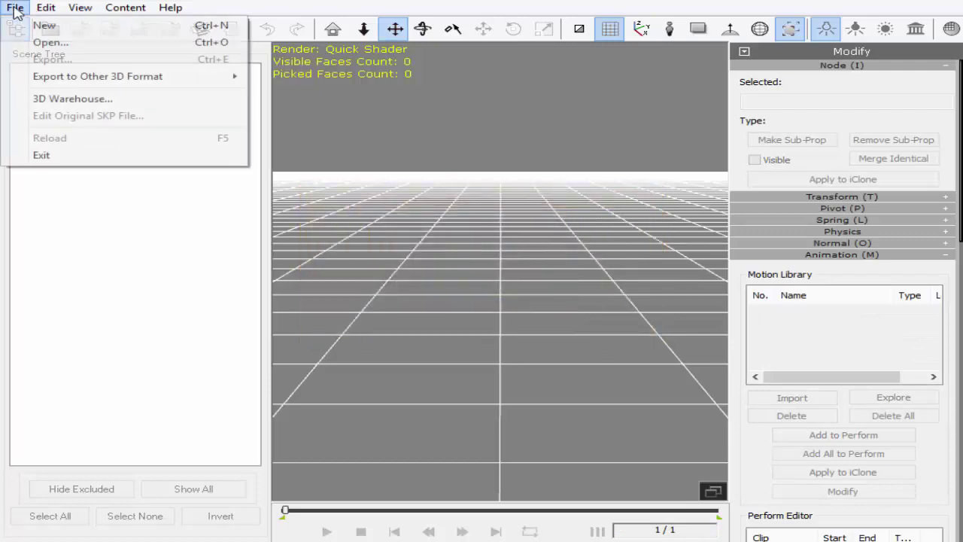
click(56, 43)
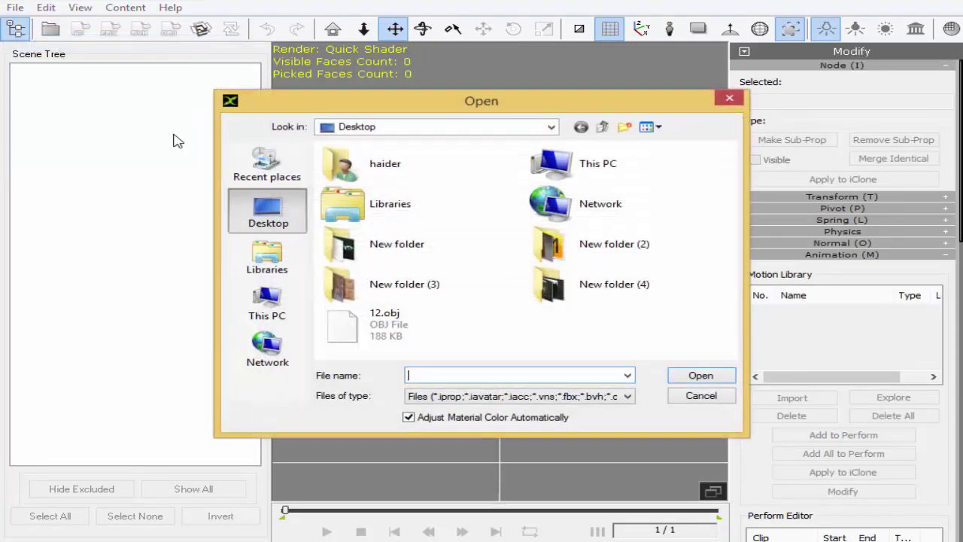
click(376, 319)
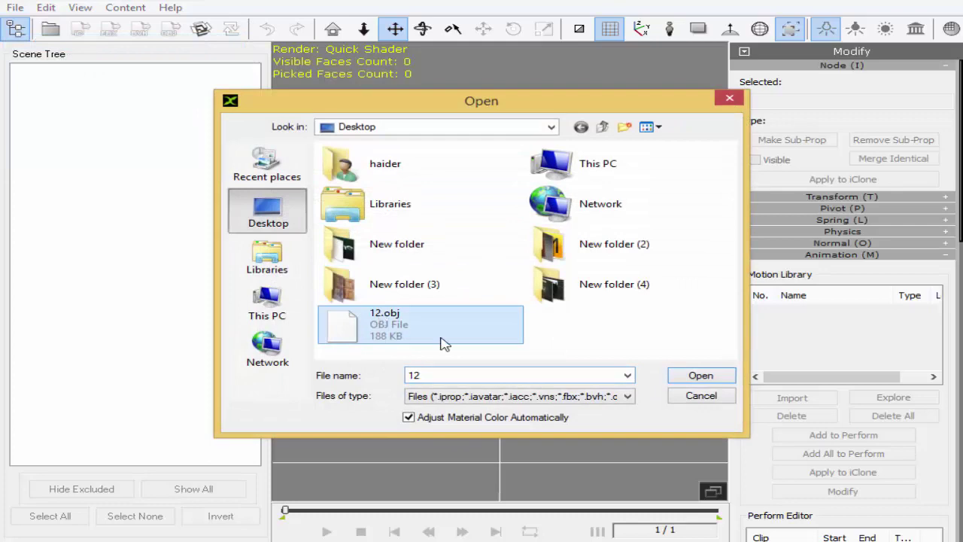
click(701, 376)
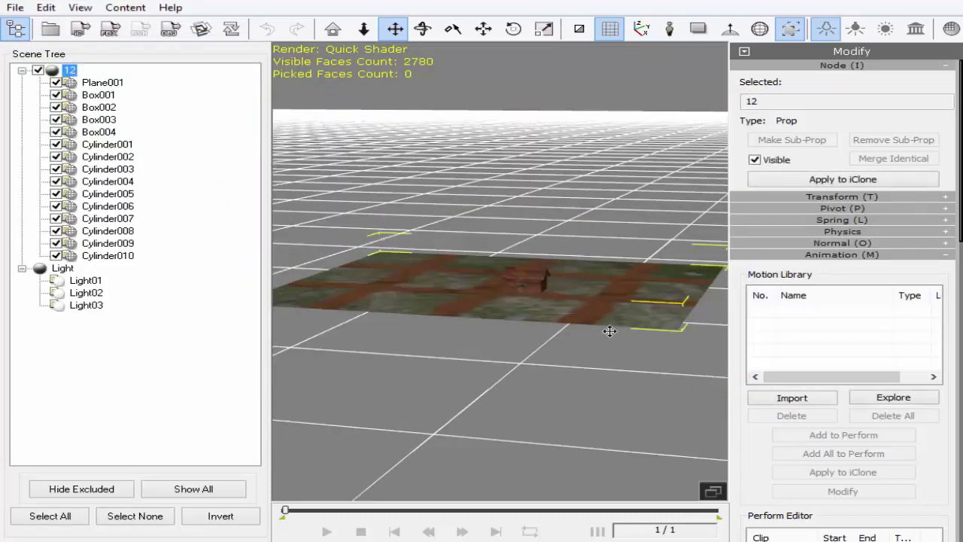
Inspect imported prop 12 from higher and frontal angles, then send it to iClone.
scroll(522, 323, up, 3)
scroll(522, 323, up, 3)
scroll(496, 334, up, 3)
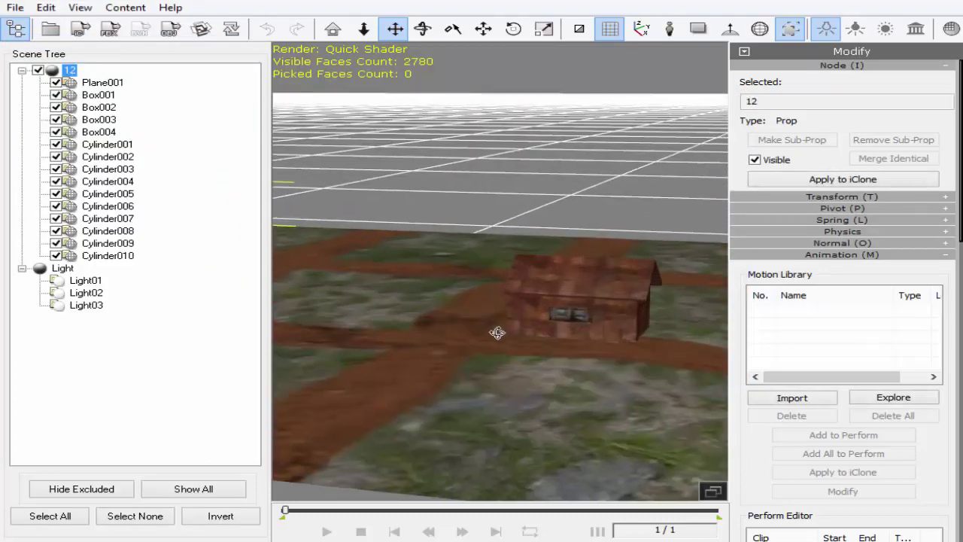
scroll(711, 325, up, 2)
scroll(711, 324, down, 2)
right_drag(579, 306, 689, 331)
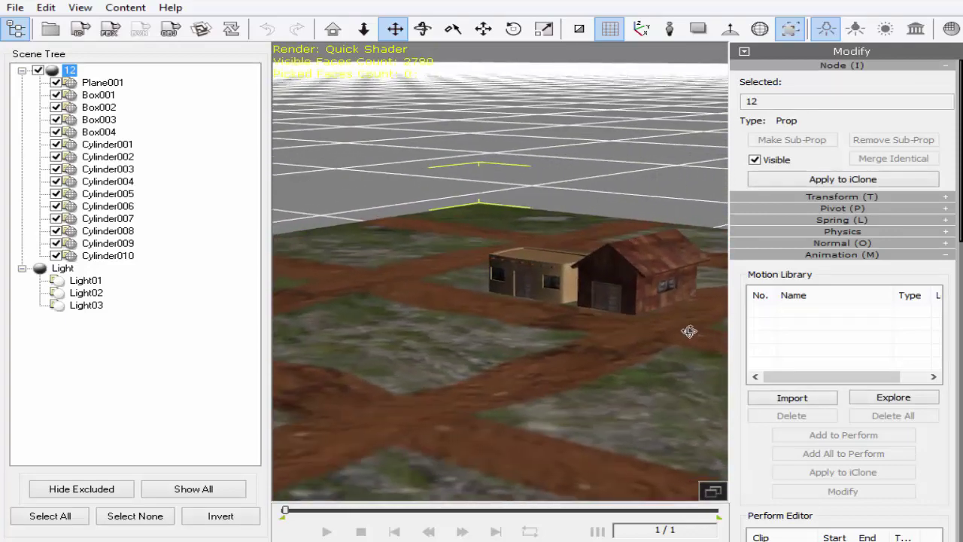
scroll(677, 323, up, 3)
mouse_move(555, 335)
right_down()
mouse_move(566, 310)
mouse_move(662, 316)
mouse_move(578, 279)
mouse_move(318, 299)
mouse_move(460, 321)
mouse_move(507, 304)
mouse_move(421, 346)
mouse_move(558, 286)
mouse_move(568, 297)
mouse_move(644, 243)
right_up()
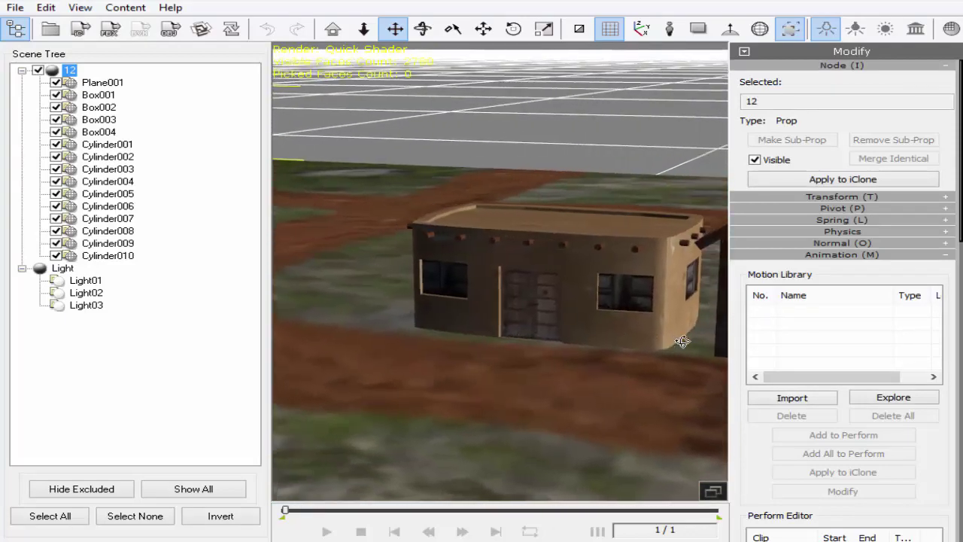
scroll(459, 321, down, 3)
scroll(507, 304, up, 1)
scroll(507, 305, up, 2)
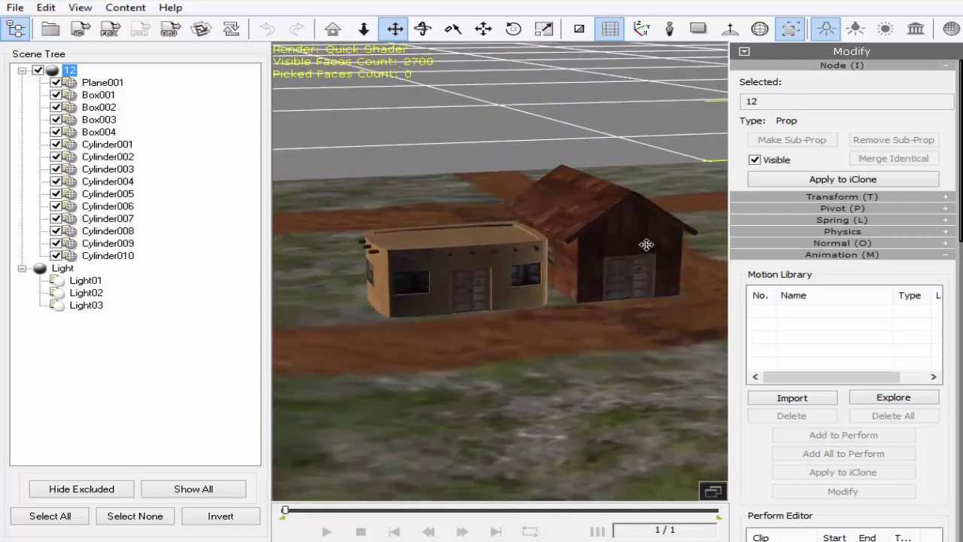
click(795, 184)
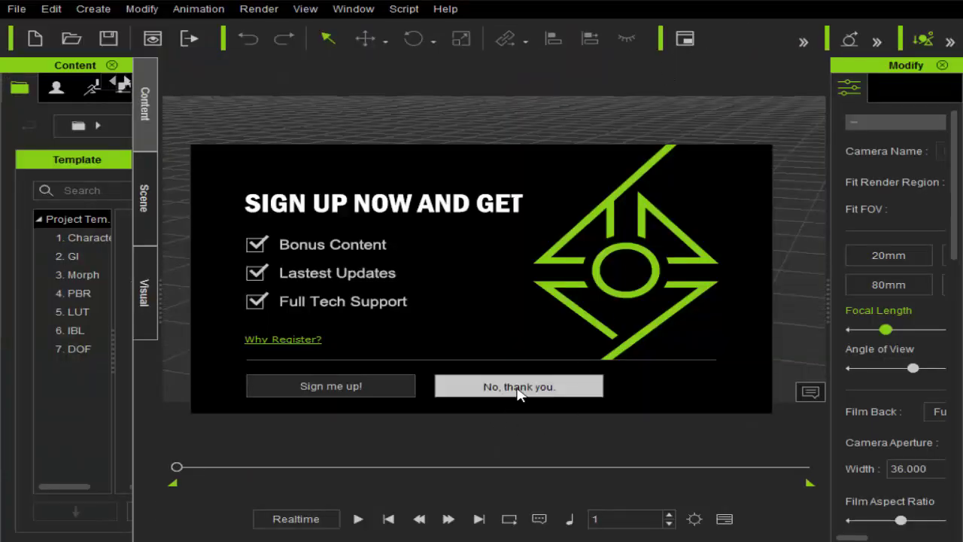
Dismiss the sign-up offer and orbit the view so the house sits at right.
click(517, 387)
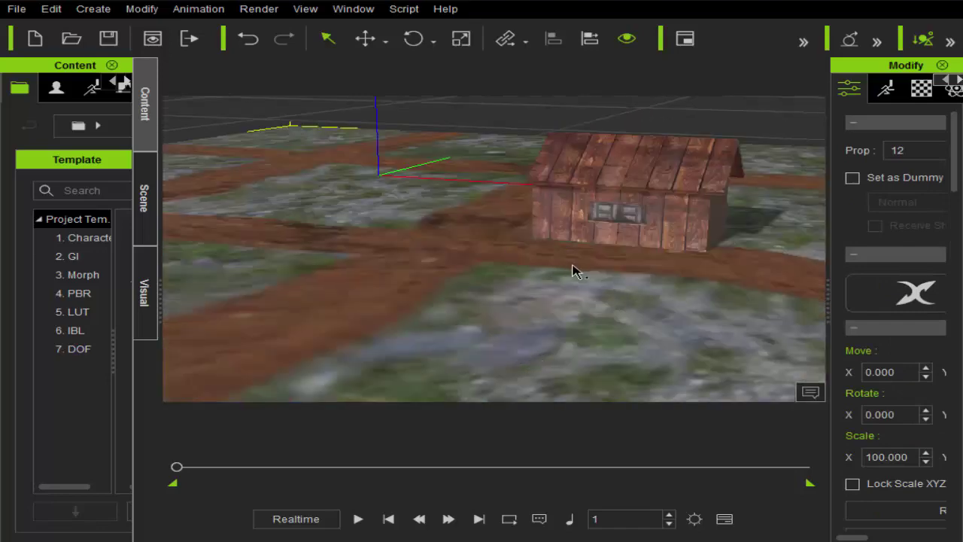
click(804, 43)
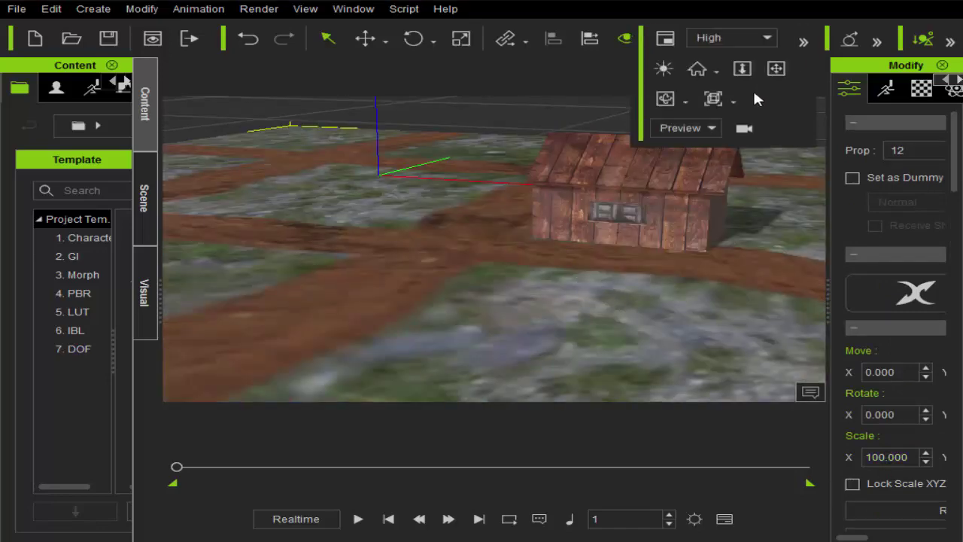
click(674, 97)
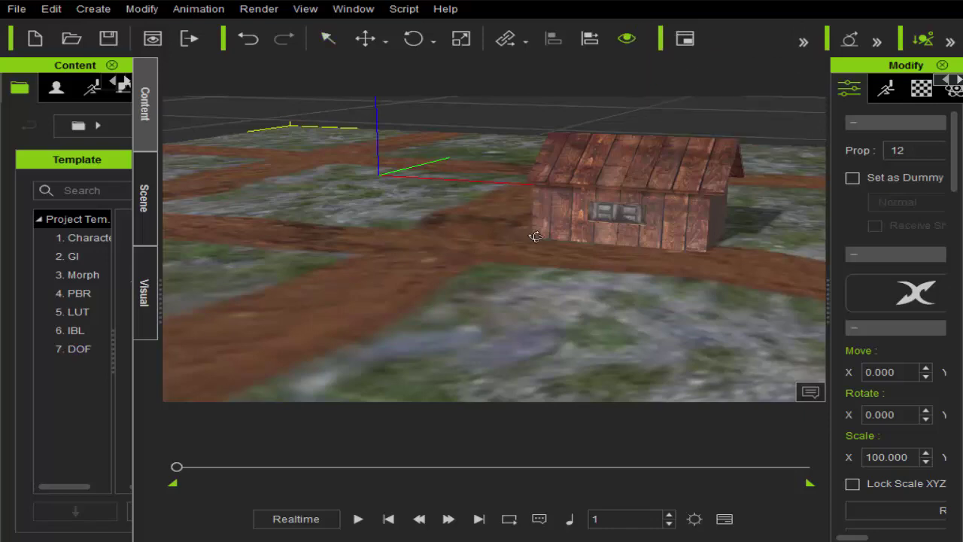
mouse_move(533, 232)
mouse_down()
mouse_move(570, 208)
mouse_move(752, 239)
mouse_move(581, 198)
mouse_move(644, 316)
mouse_move(629, 262)
mouse_up()
scroll(627, 222, up, 3)
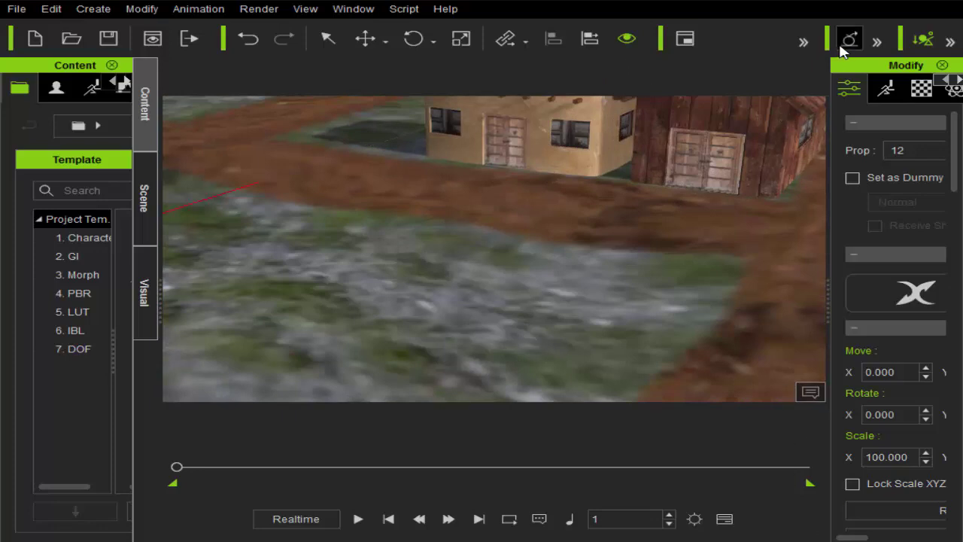
Pan and zoom across both textured houses, then widen the Content library panel.
click(802, 42)
click(772, 78)
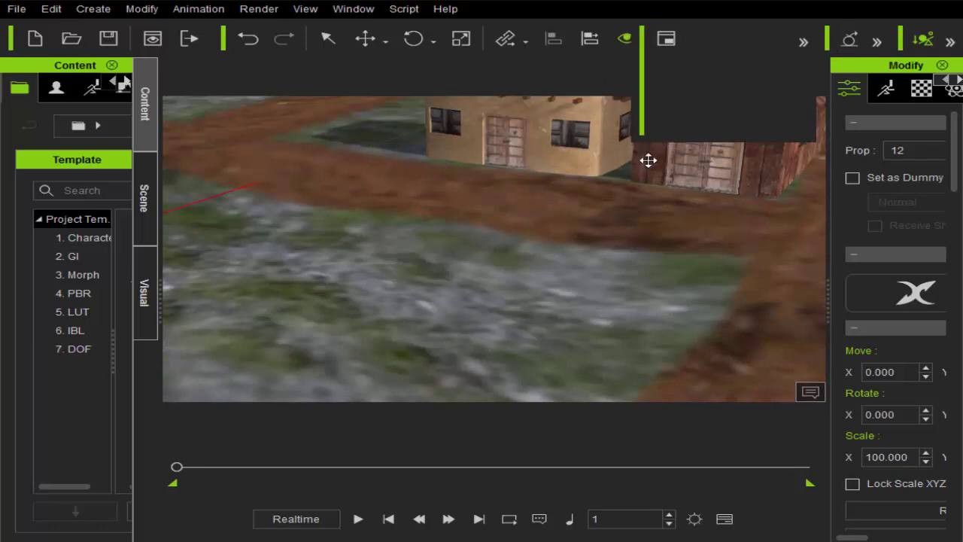
drag(647, 157, 547, 287)
scroll(546, 286, up, 3)
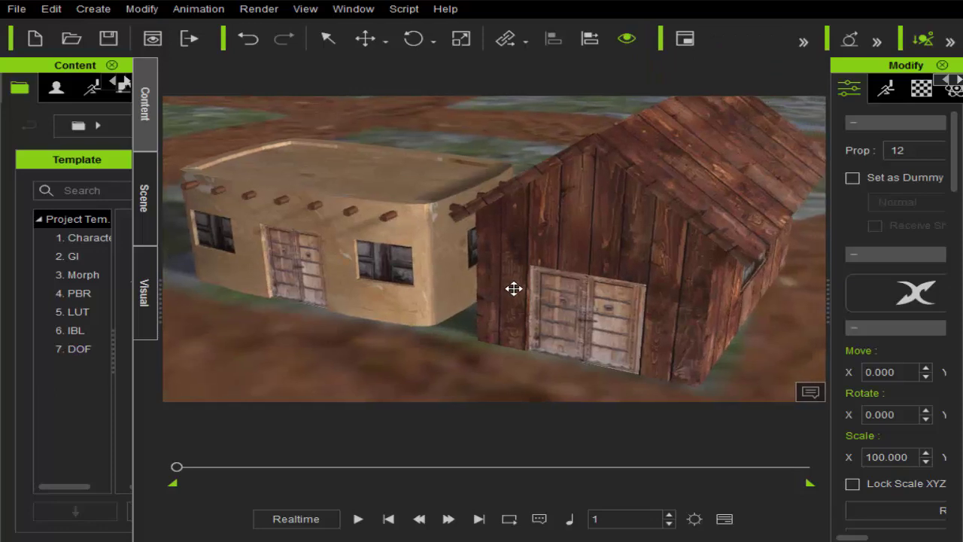
scroll(563, 320, up, 2)
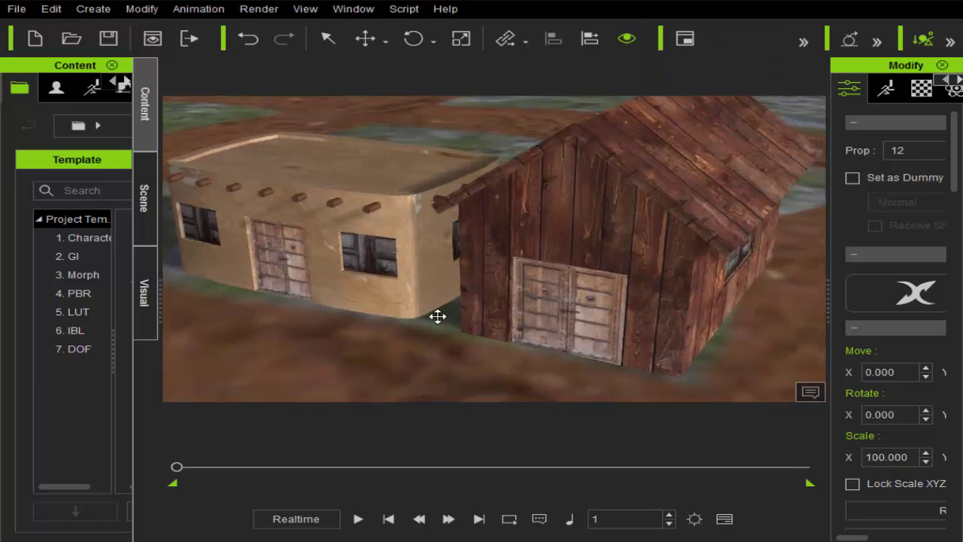
mouse_move(436, 316)
mouse_down()
mouse_move(582, 313)
mouse_move(511, 341)
mouse_up()
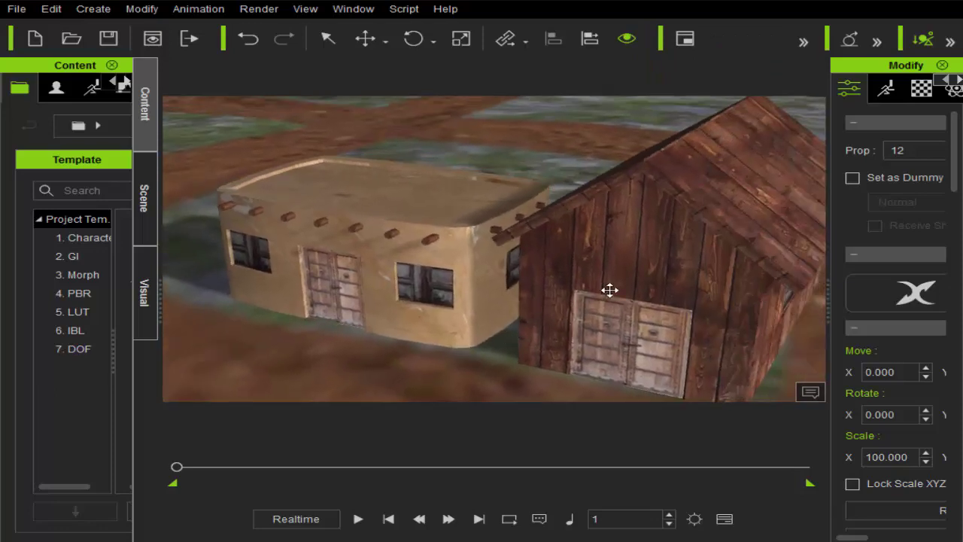
scroll(602, 281, down, 1)
scroll(579, 267, down, 3)
scroll(527, 248, up, 1)
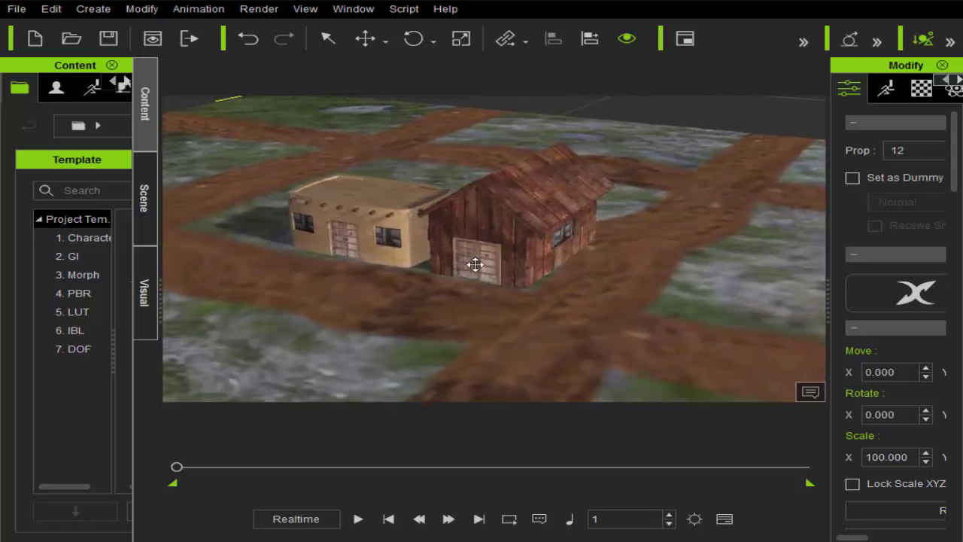
scroll(491, 264, down, 2)
mouse_move(539, 315)
mouse_down()
mouse_move(585, 262)
mouse_move(501, 281)
mouse_move(624, 263)
mouse_move(370, 296)
mouse_move(519, 310)
mouse_up()
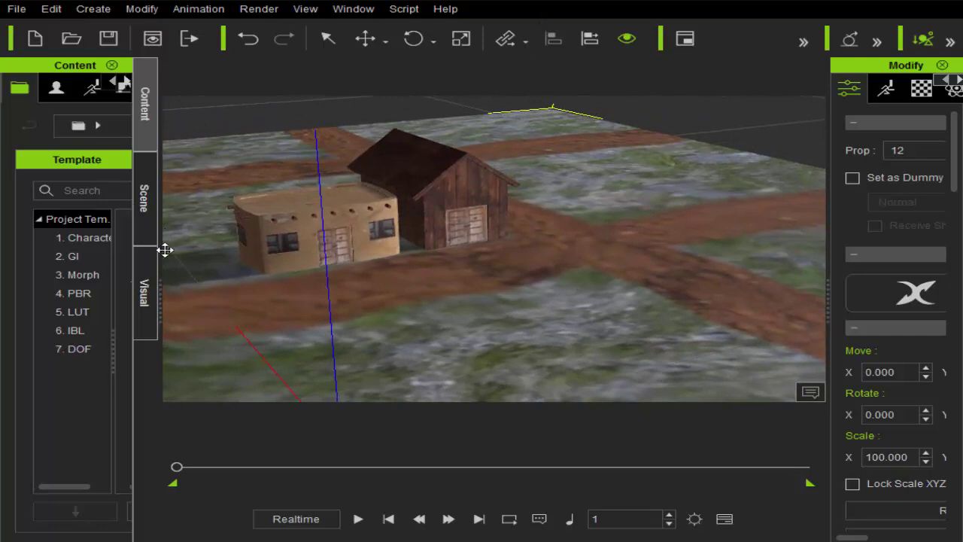
drag(160, 279, 162, 279)
drag(326, 282, 330, 280)
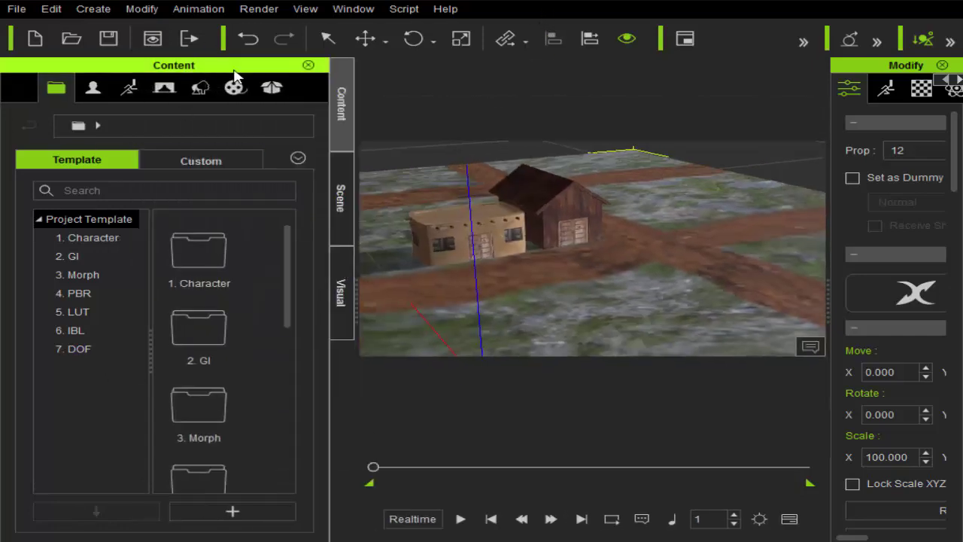
Apply the Clear Day 01 sky from the Set > Sky presets.
click(200, 87)
click(71, 345)
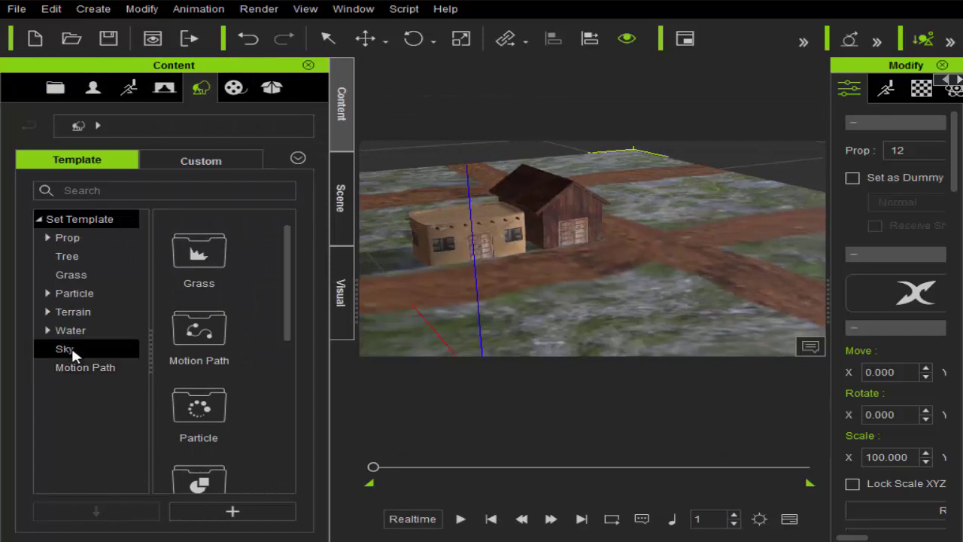
double_click(198, 331)
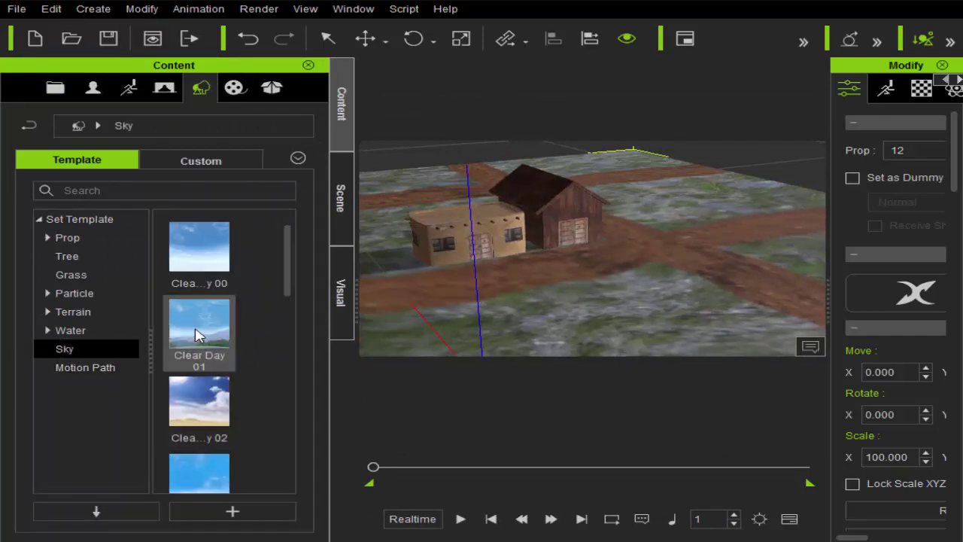
Browse the terrain and grass presets, ending on the tree presets.
click(85, 315)
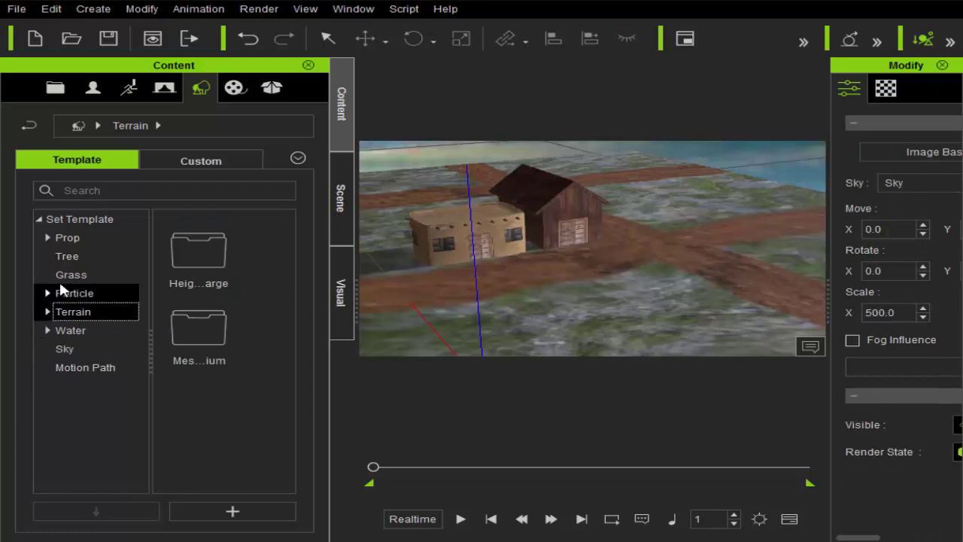
click(69, 275)
click(74, 256)
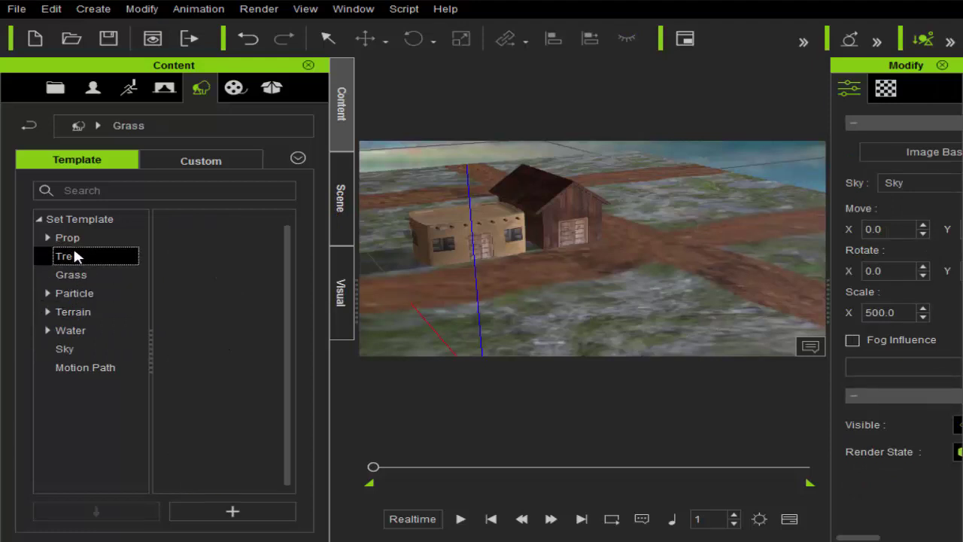
Drag the CurlyPalm tree from the tree presets into the scene.
drag(288, 248, 293, 304)
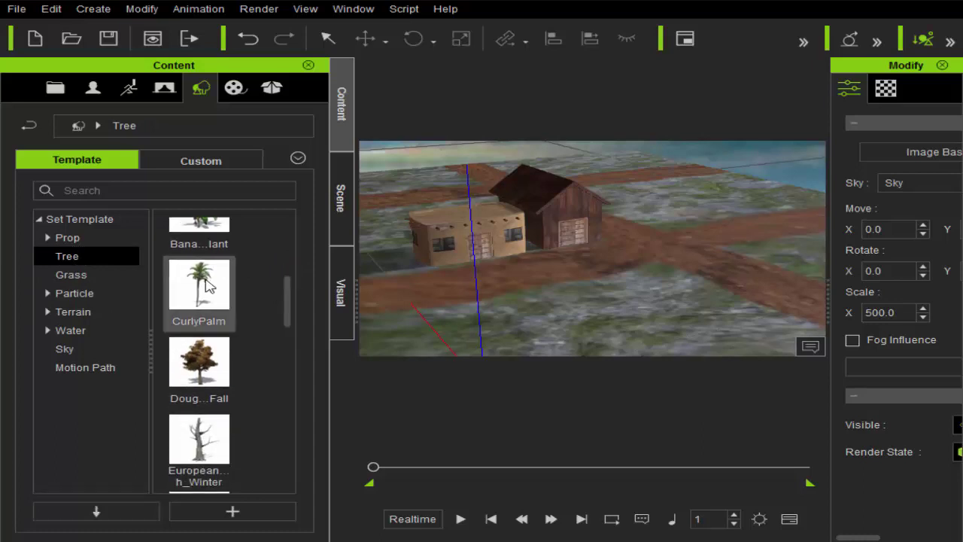
drag(199, 286, 618, 245)
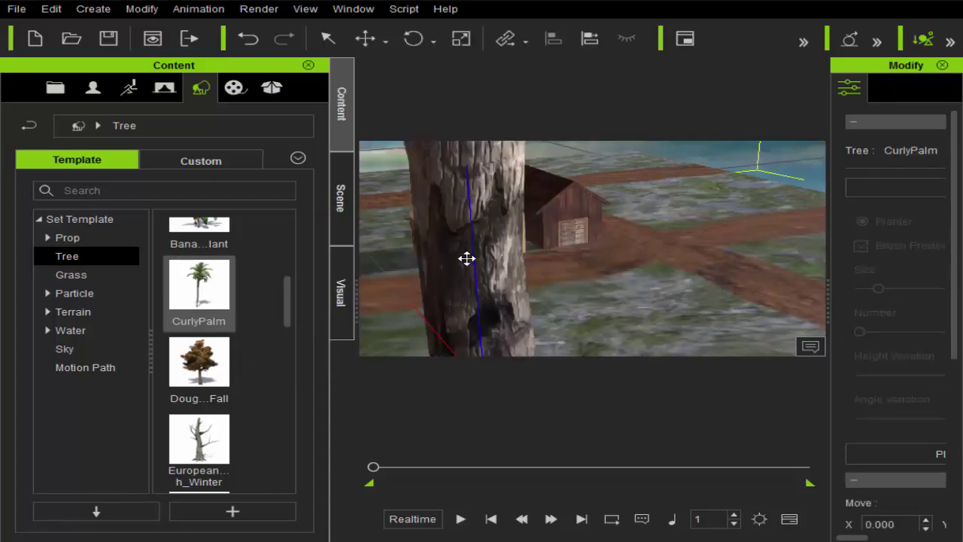
scroll(466, 258, down, 2)
scroll(467, 258, down, 2)
scroll(466, 258, down, 2)
scroll(507, 253, down, 2)
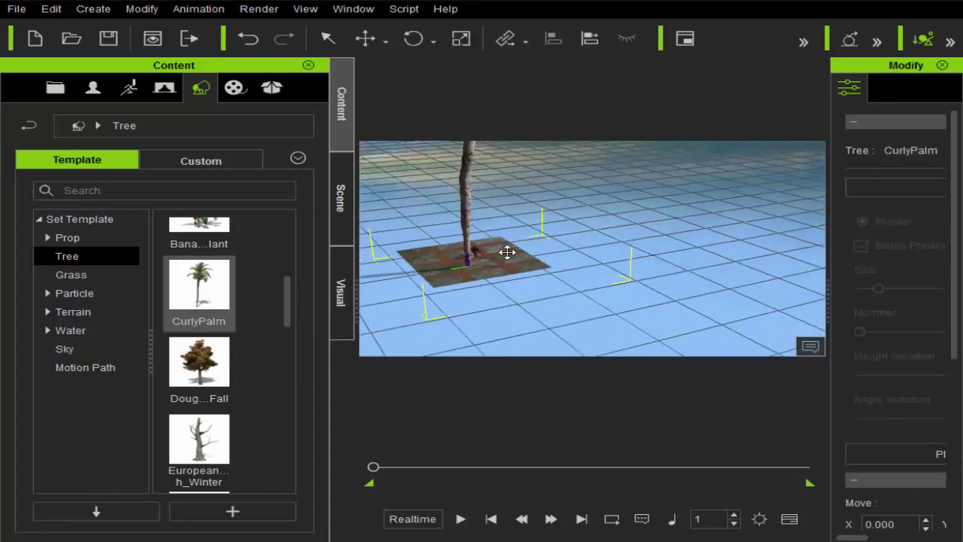
scroll(612, 275, up, 1)
scroll(607, 271, up, 2)
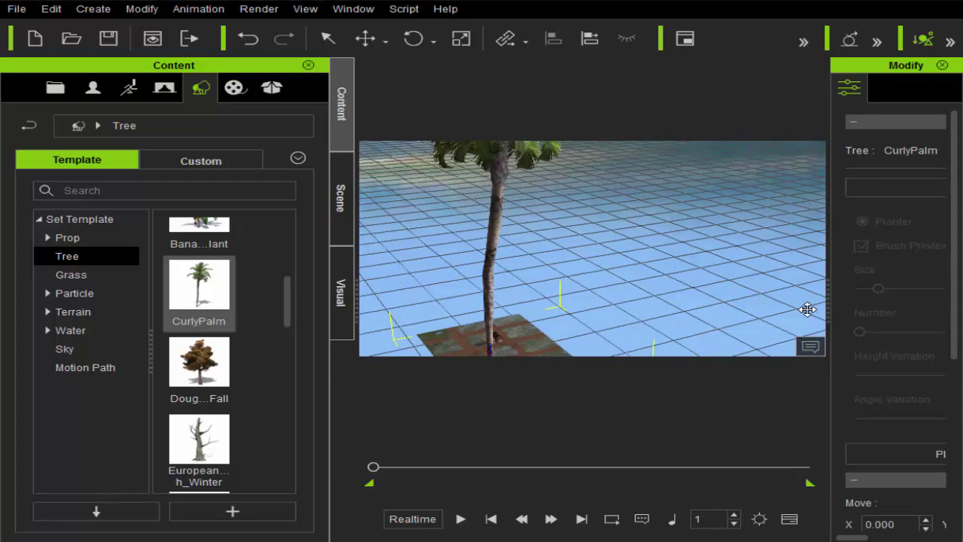
Widen the properties panel and set the palm tree's scale to 5.
drag(828, 299, 635, 298)
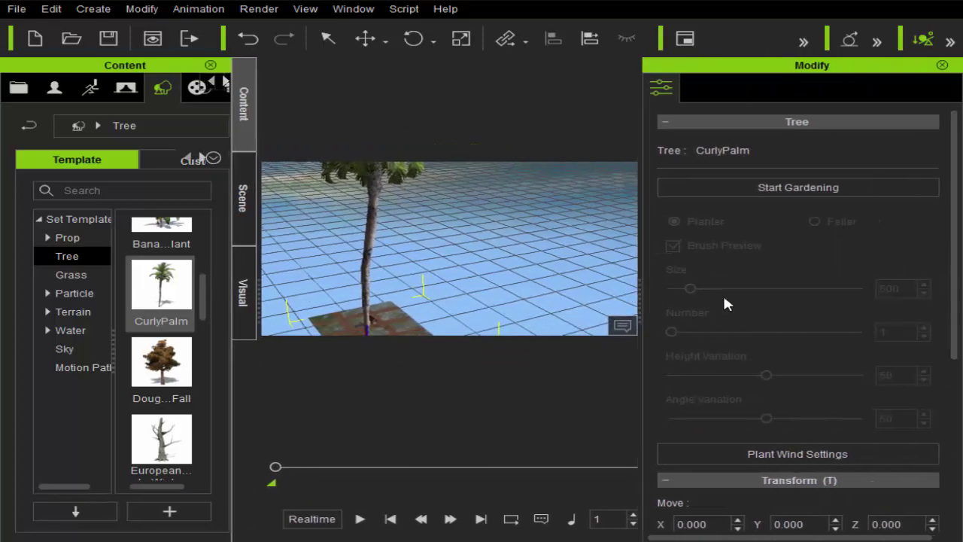
scroll(793, 301, down, 3)
scroll(791, 302, down, 3)
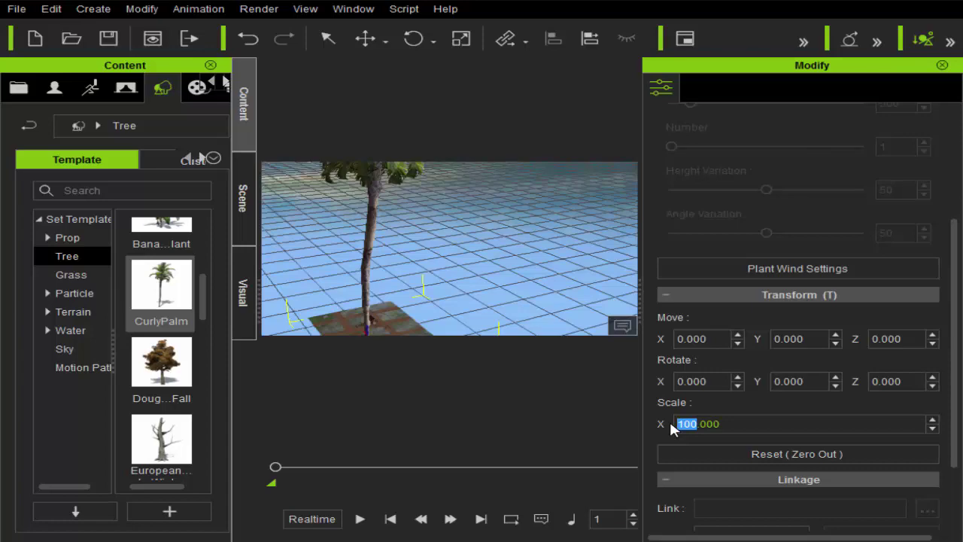
text(5)
key(Return)
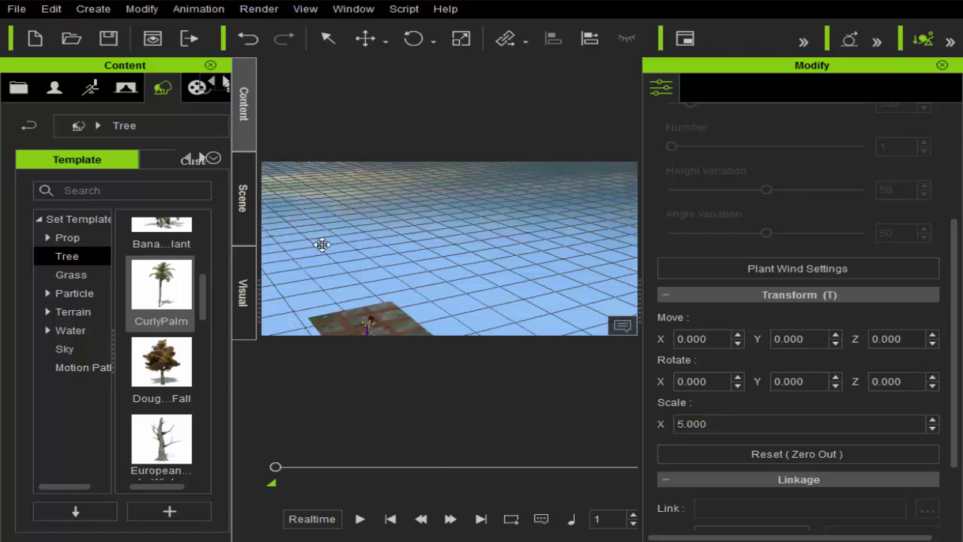
Move the palm tree to the adobe house's left-front, at X 41.396, Z 5.924.
scroll(344, 320, up, 2)
scroll(365, 318, up, 2)
scroll(366, 313, up, 2)
scroll(484, 333, up, 2)
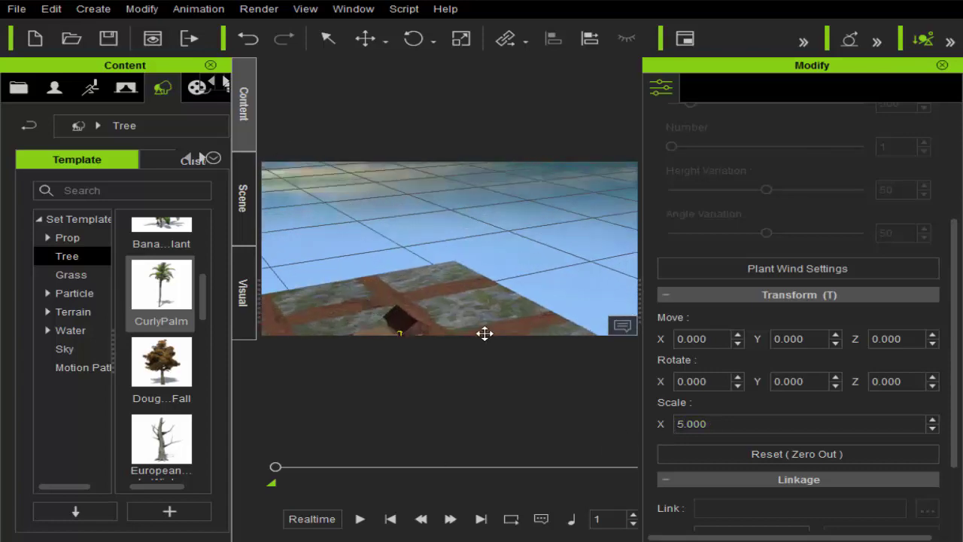
scroll(484, 280, up, 2)
scroll(494, 232, up, 2)
scroll(455, 286, up, 2)
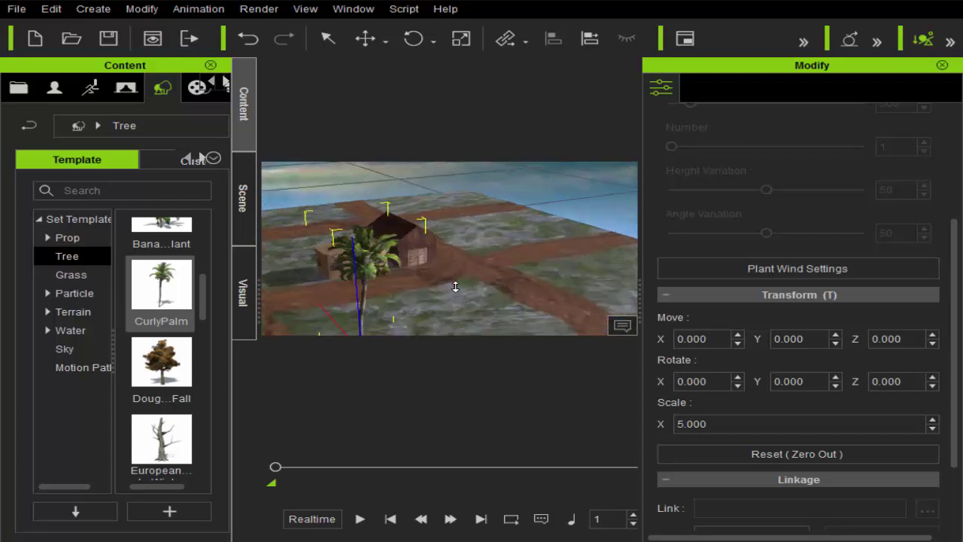
scroll(419, 291, up, 2)
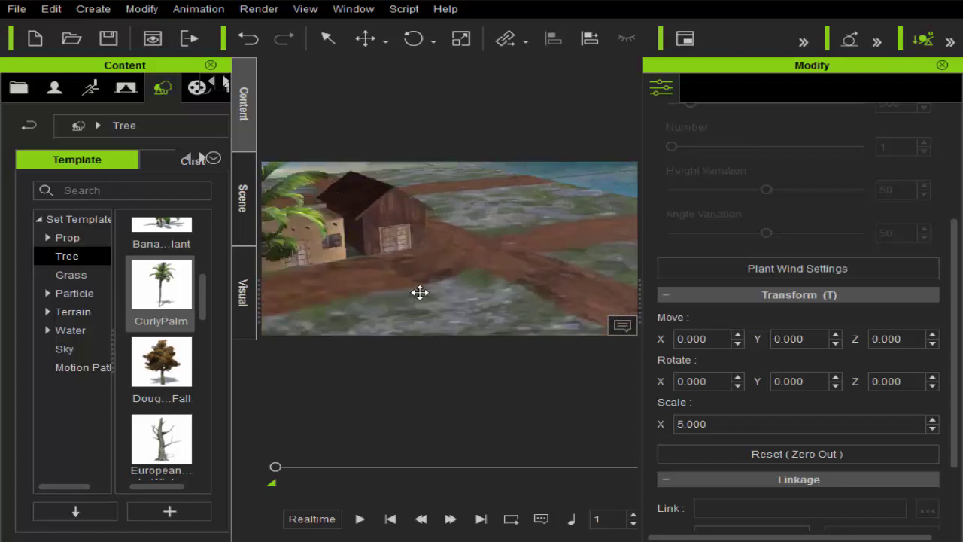
scroll(548, 307, up, 2)
scroll(539, 302, down, 5)
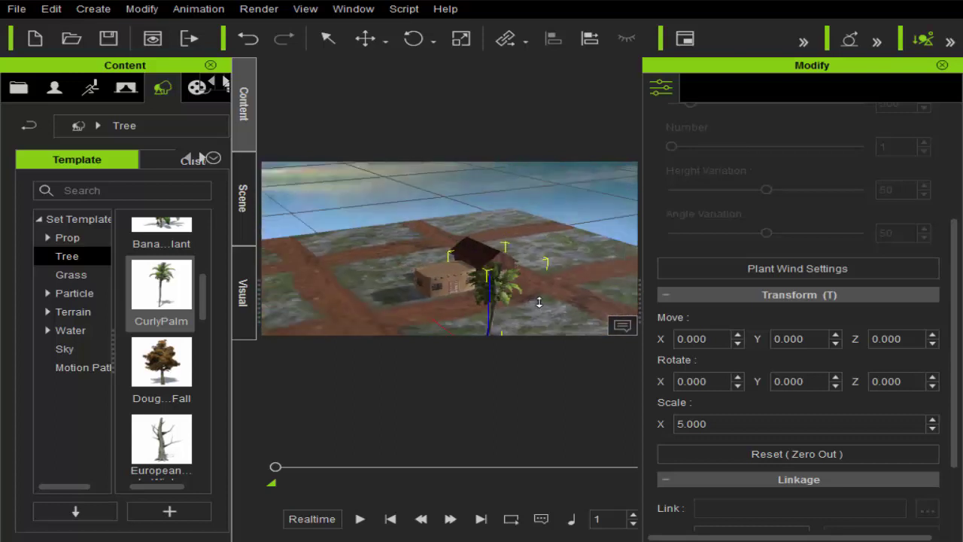
scroll(539, 301, up, 2)
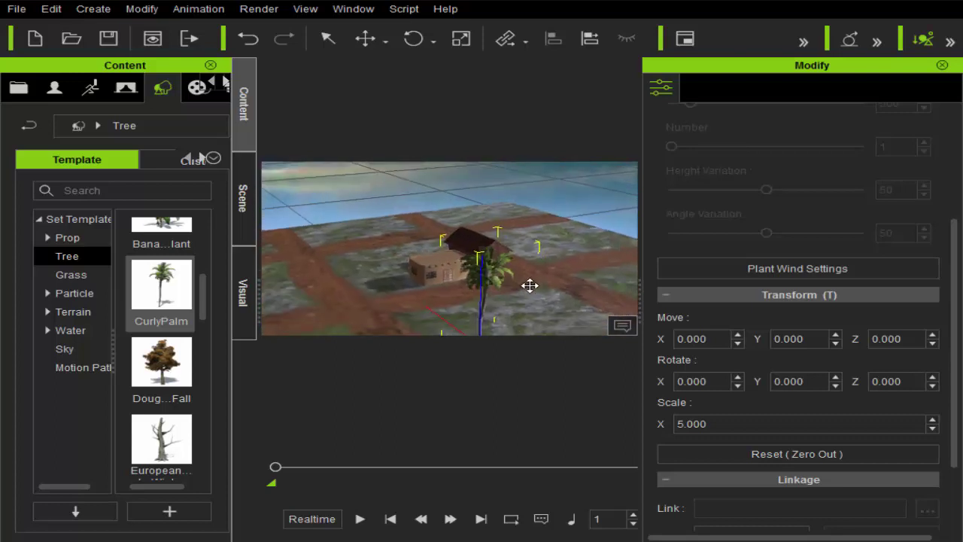
scroll(529, 284, down, 3)
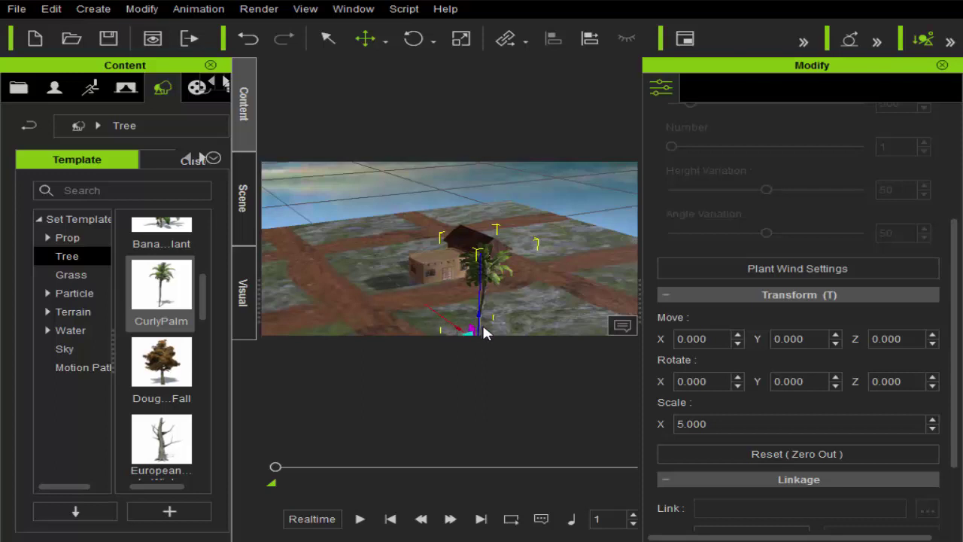
drag(476, 331, 397, 267)
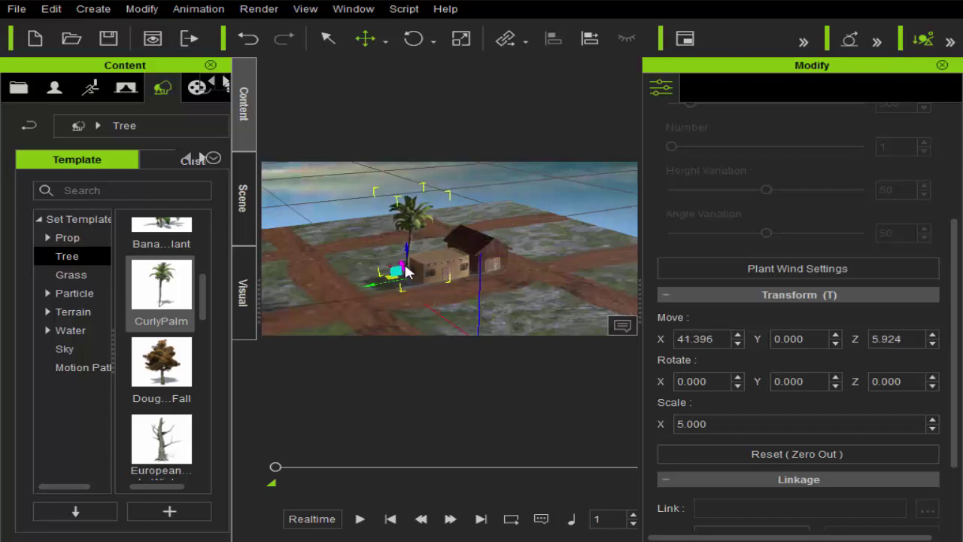
scroll(444, 299, up, 3)
scroll(425, 272, up, 2)
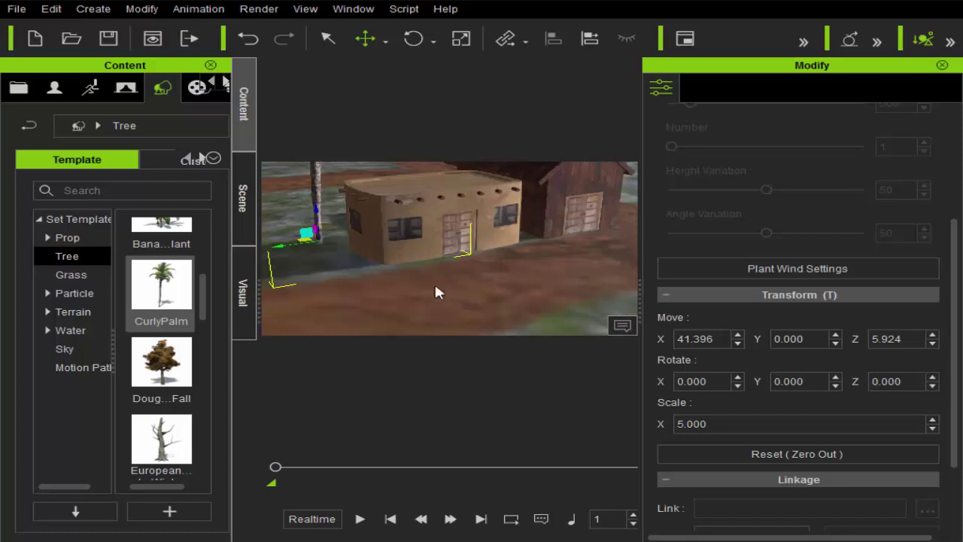
scroll(440, 256, down, 5)
scroll(445, 226, down, 1)
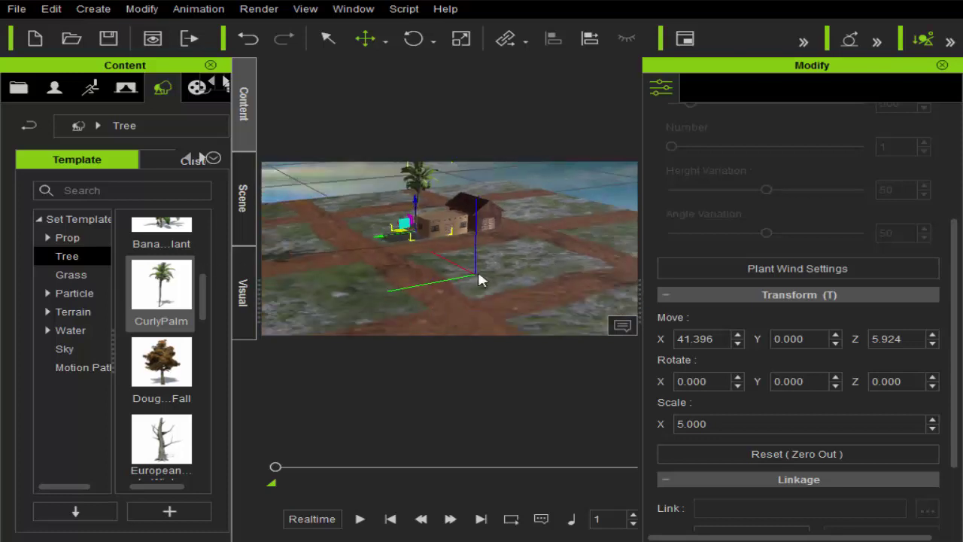